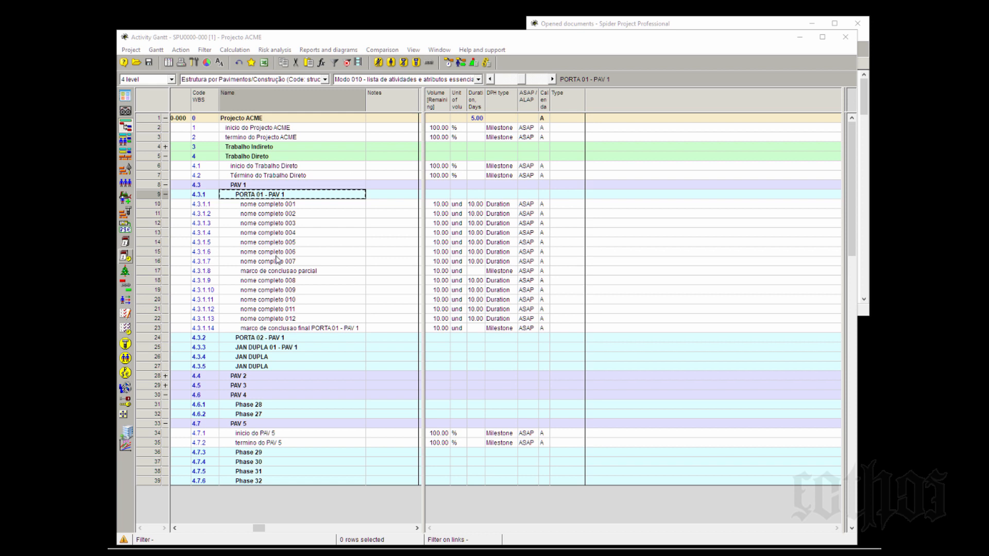
Resize the table panes to reveal the Gantt chart beside the activity names and widen its timescale to individual days
{"action": "left_click", "coordinate": [268, 206]}
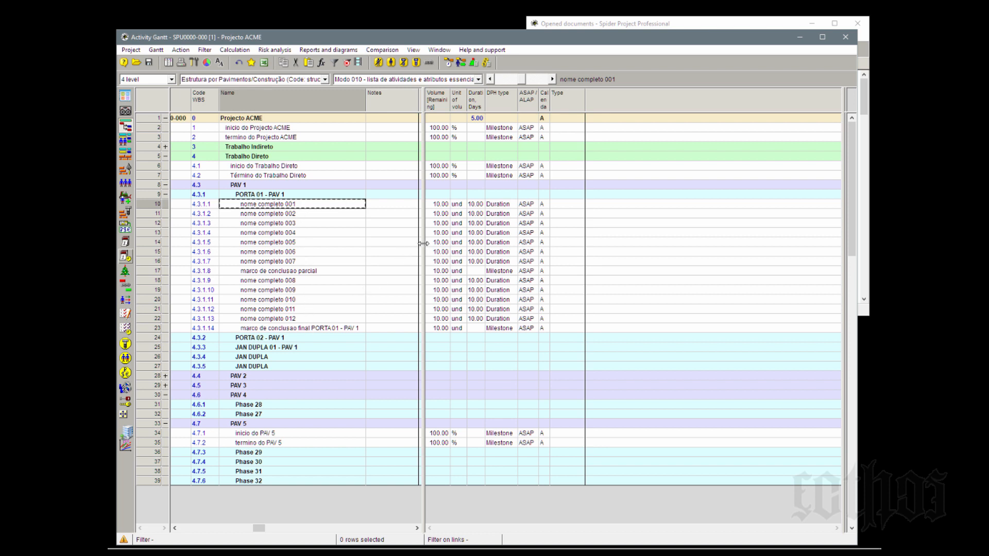
{"action": "left_click_drag", "start_coordinate": [422, 247], "coordinate": [360, 252]}
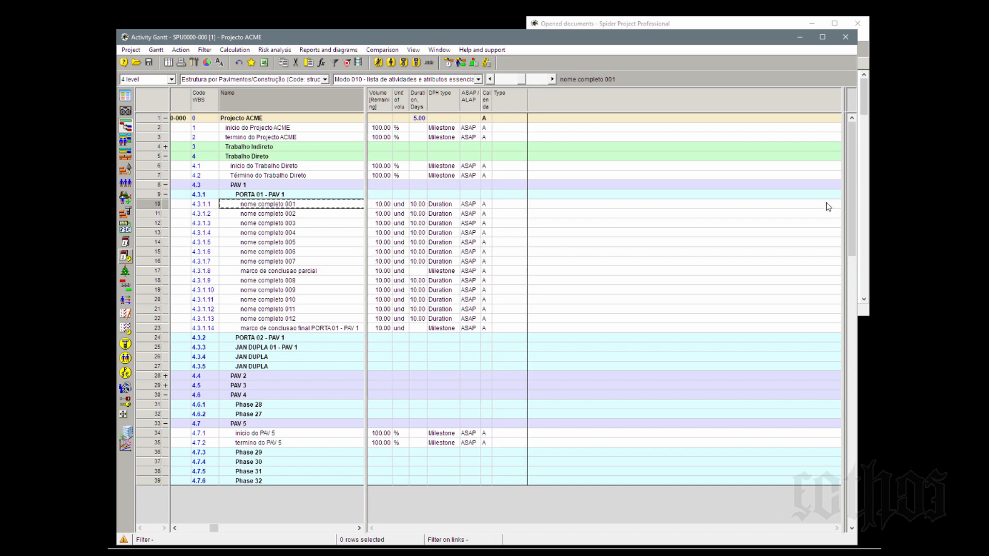
{"action": "left_click_drag", "start_coordinate": [848, 194], "coordinate": [359, 263]}
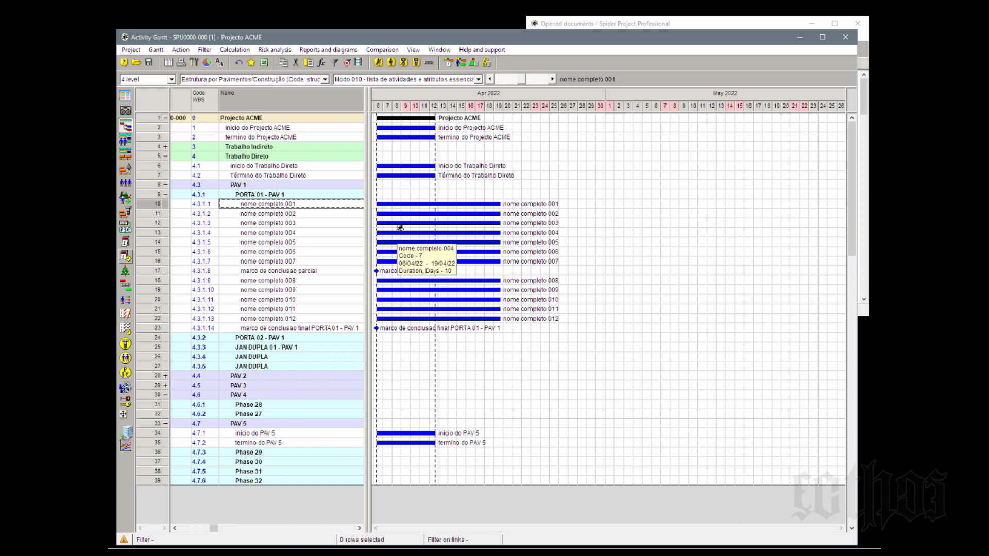
{"action": "mouse_move", "coordinate": [391, 204]}
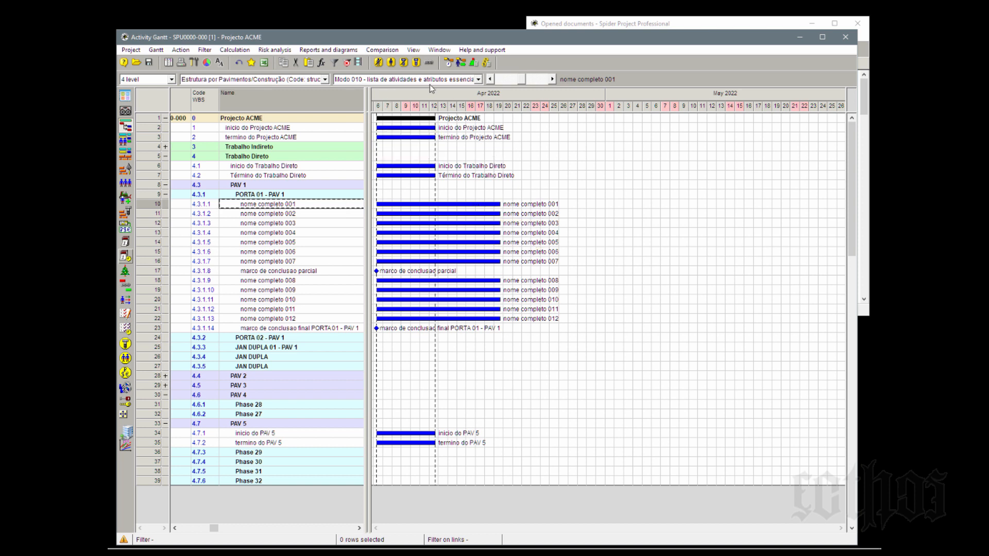
{"action": "left_click", "coordinate": [552, 79]}
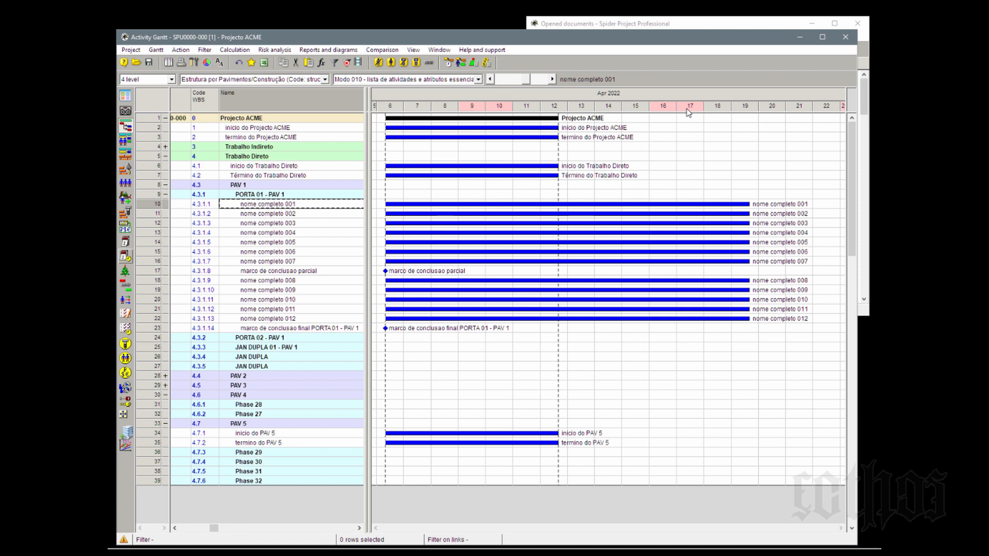
Examine the partial completion milestone of PORTA 01 and the start and finish milestones of Projecto ACME and Trabalho Direto against their bars
{"action": "mouse_move", "coordinate": [523, 201]}
{"action": "left_click", "coordinate": [151, 272]}
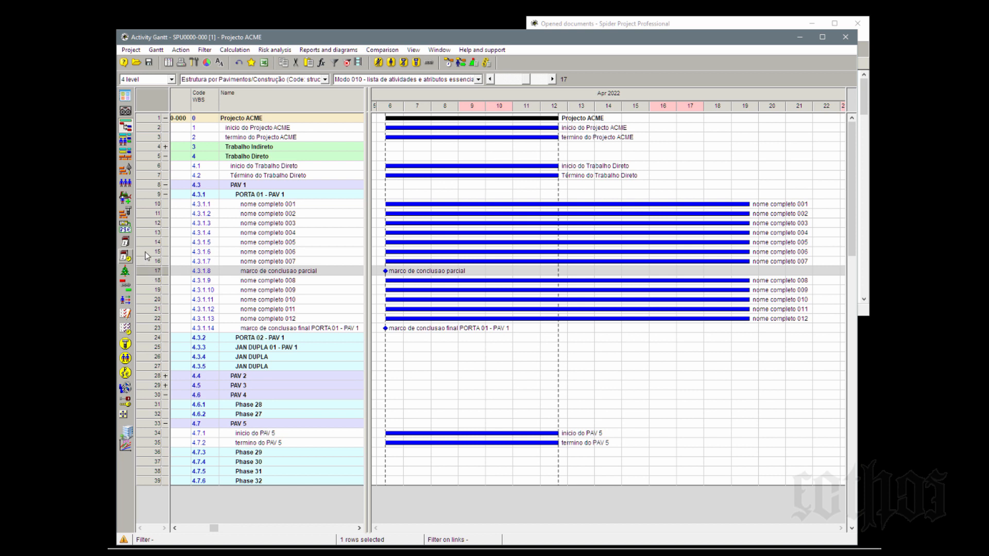
{"action": "left_click", "coordinate": [149, 251]}
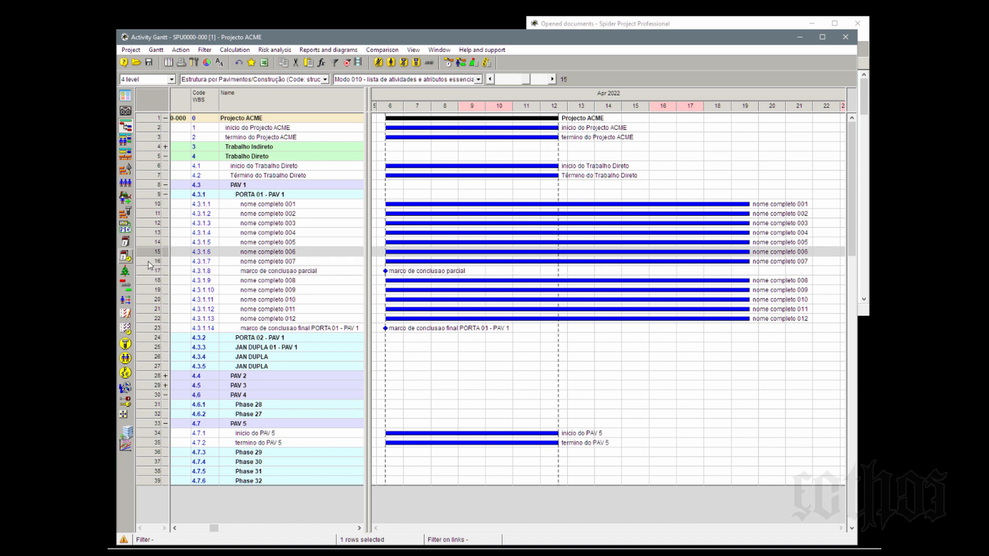
{"action": "left_click", "coordinate": [157, 273]}
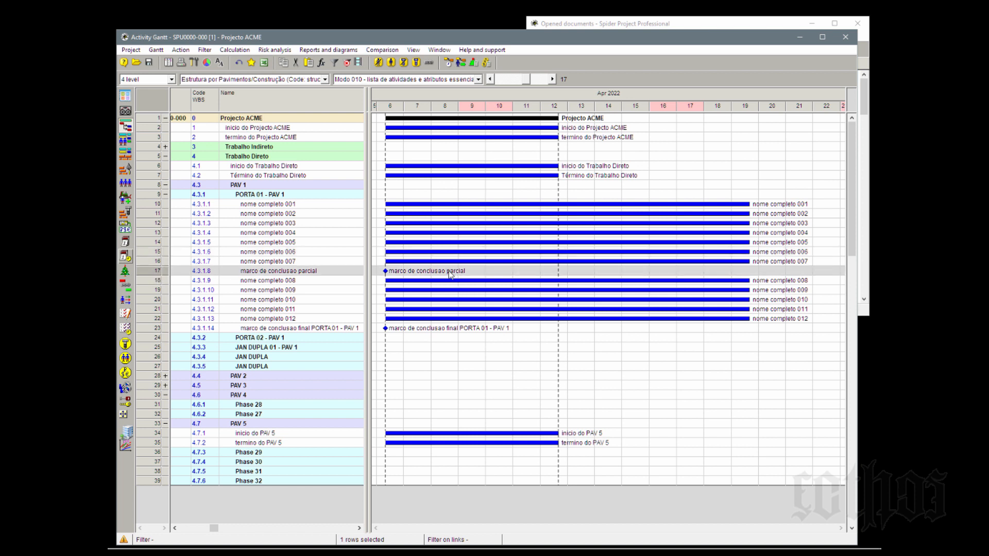
{"action": "left_click", "coordinate": [150, 131]}
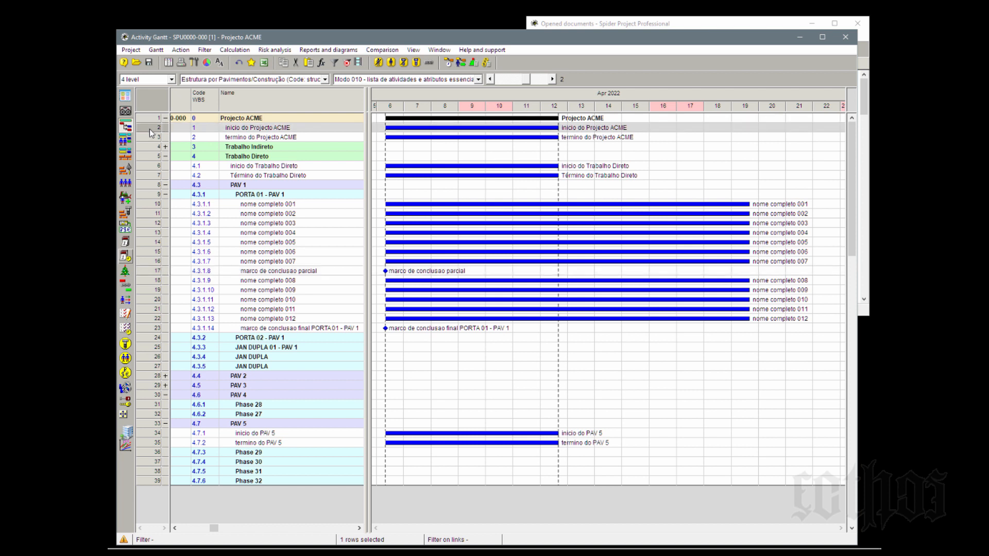
{"action": "left_click", "coordinate": [151, 138]}
{"action": "left_click", "coordinate": [153, 167]}
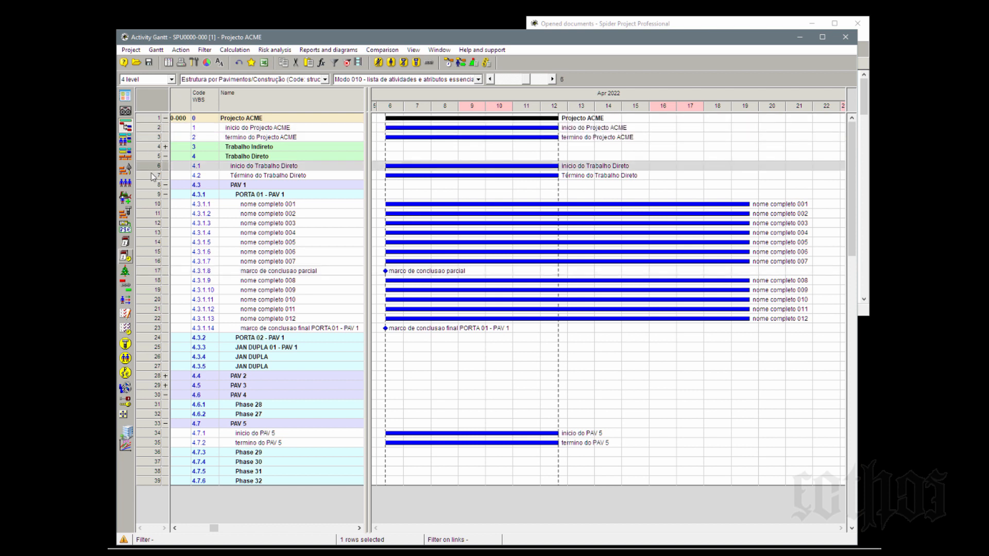
{"action": "left_click", "coordinate": [153, 177]}
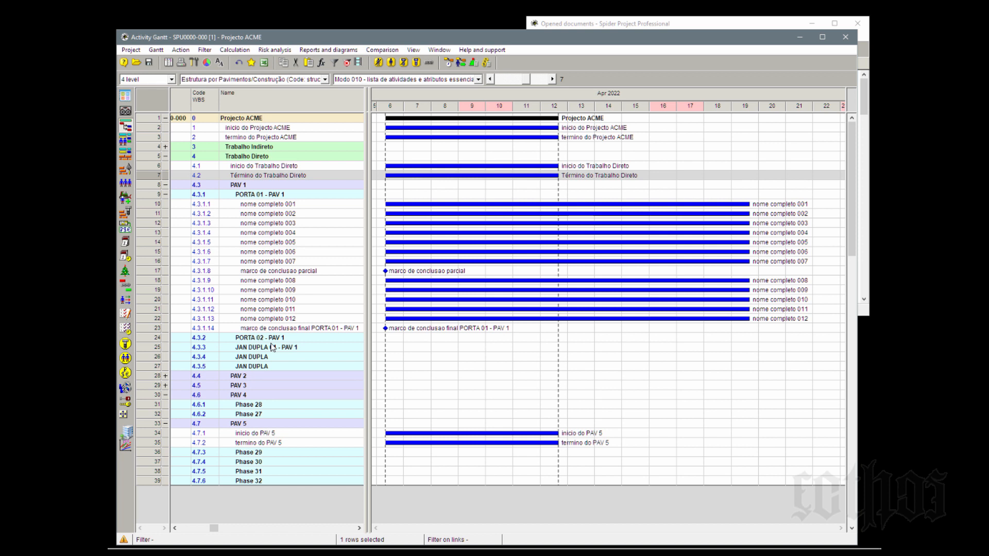
{"action": "left_click", "coordinate": [143, 128]}
{"action": "left_click", "coordinate": [146, 138]}
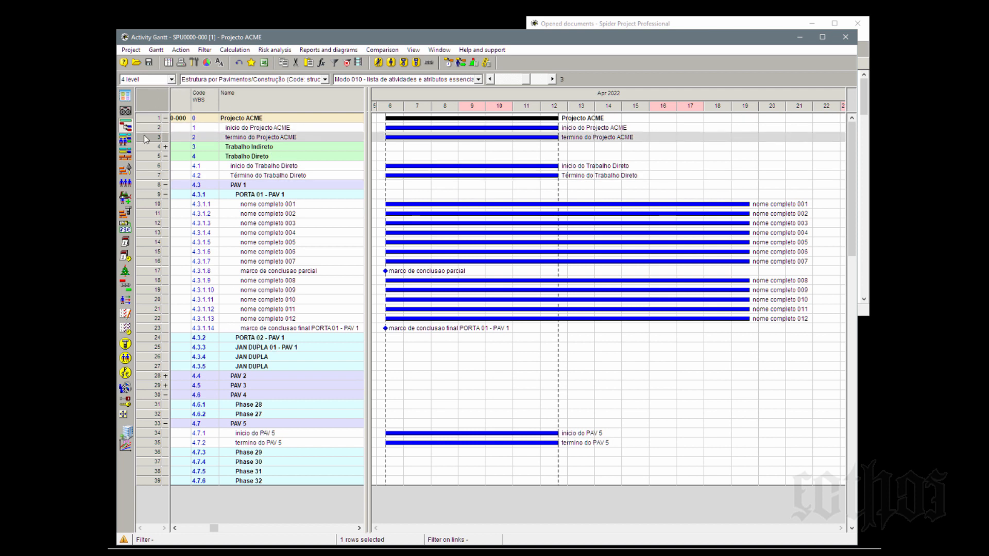
{"action": "left_click", "coordinate": [151, 168]}
{"action": "left_click", "coordinate": [153, 176]}
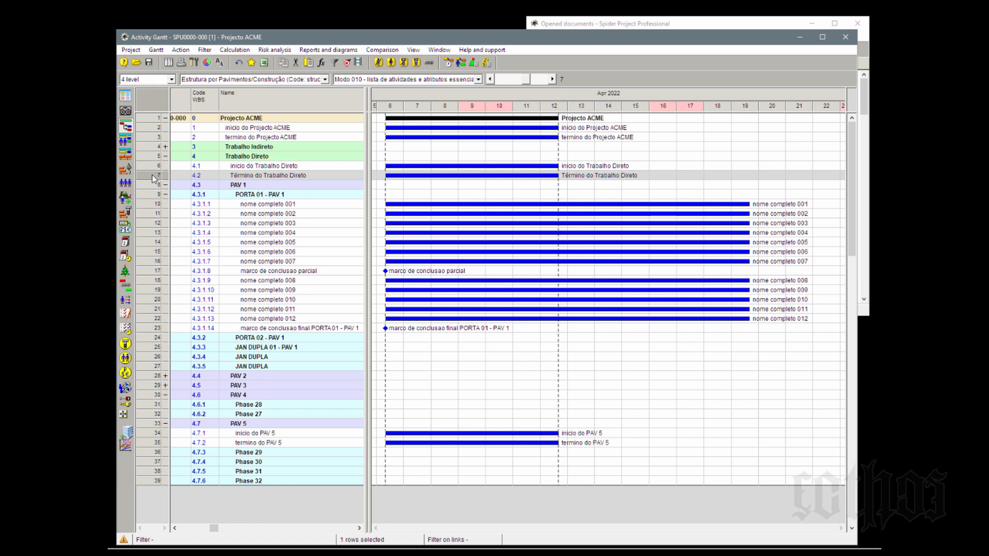
Calculate the project schedule with simple scheduling in the Forward direction
{"action": "left_click", "coordinate": [449, 64]}
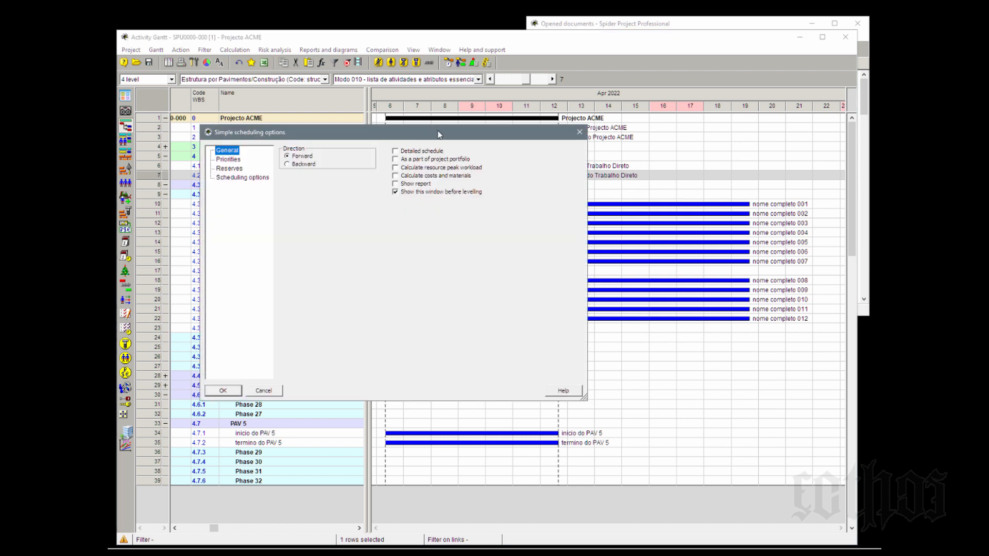
{"action": "left_click_drag", "start_coordinate": [439, 135], "coordinate": [502, 135]}
{"action": "left_click", "coordinate": [289, 388]}
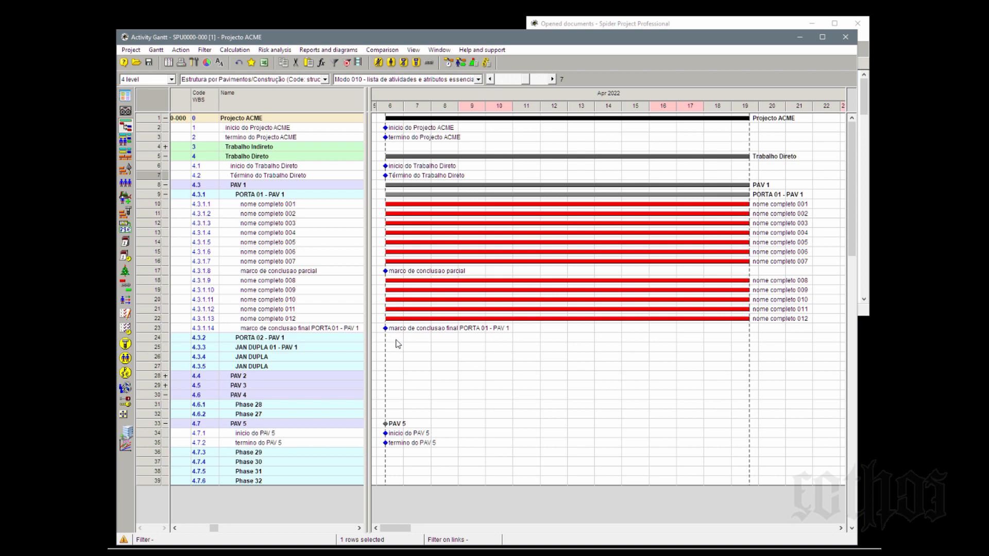
Create a Finish - Start link from "nome completo 001" to "nome completo 002" in the Gantt chart
{"action": "left_click", "coordinate": [259, 205]}
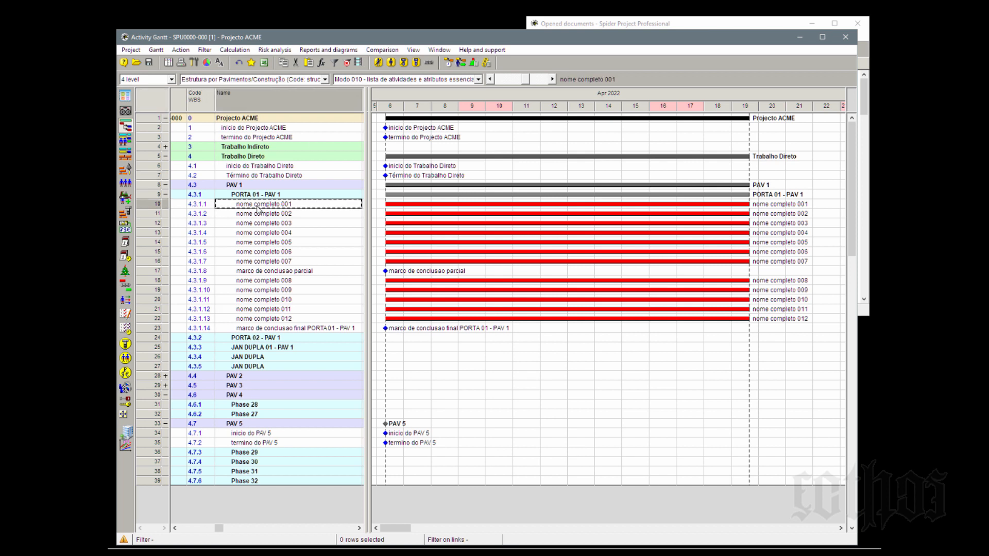
{"action": "left_click", "coordinate": [260, 217]}
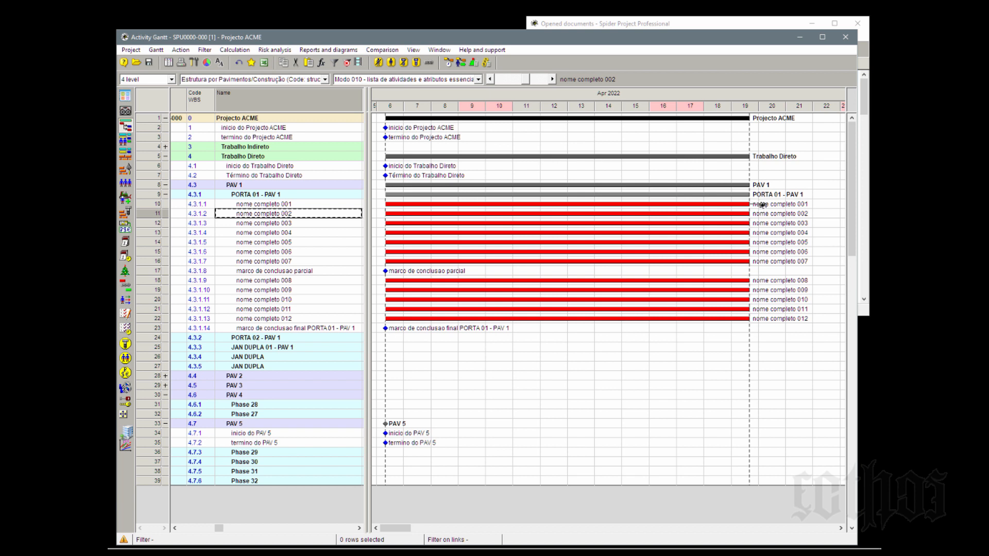
{"action": "left_click_drag", "start_coordinate": [750, 204], "coordinate": [401, 212]}
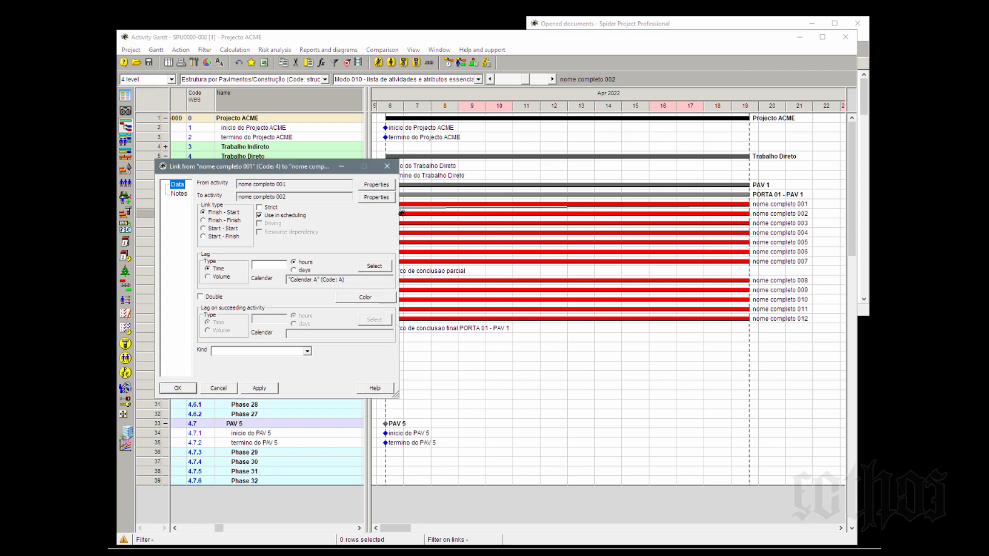
{"action": "left_click", "coordinate": [180, 391]}
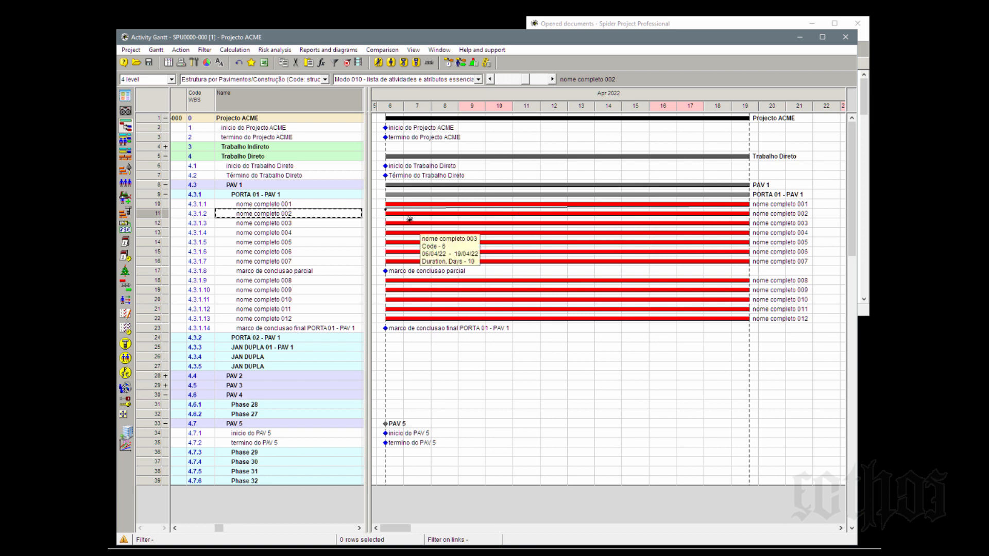
Recalculate the schedule in the Forward direction and compress the Gantt timescale to weekly intervals
{"action": "left_click", "coordinate": [449, 66]}
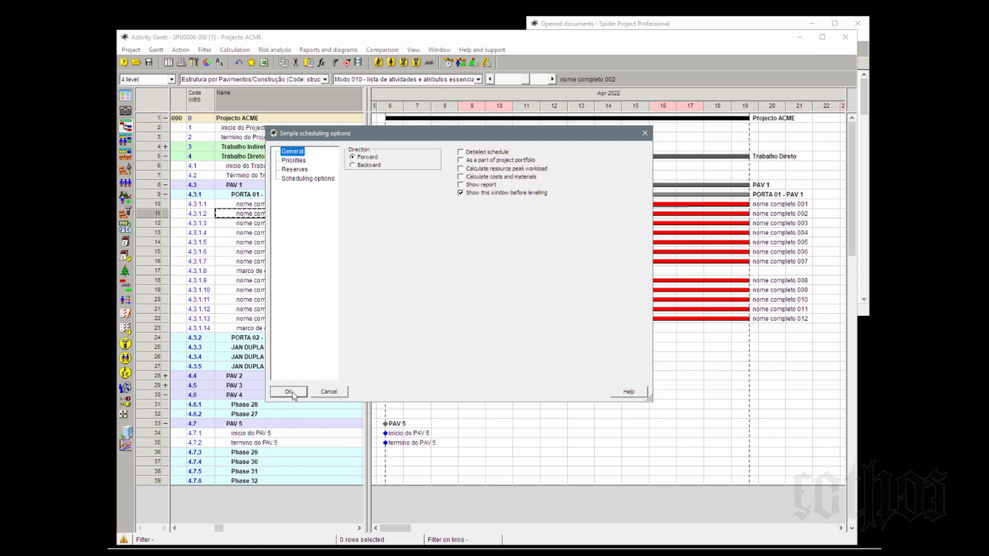
{"action": "left_click", "coordinate": [289, 393]}
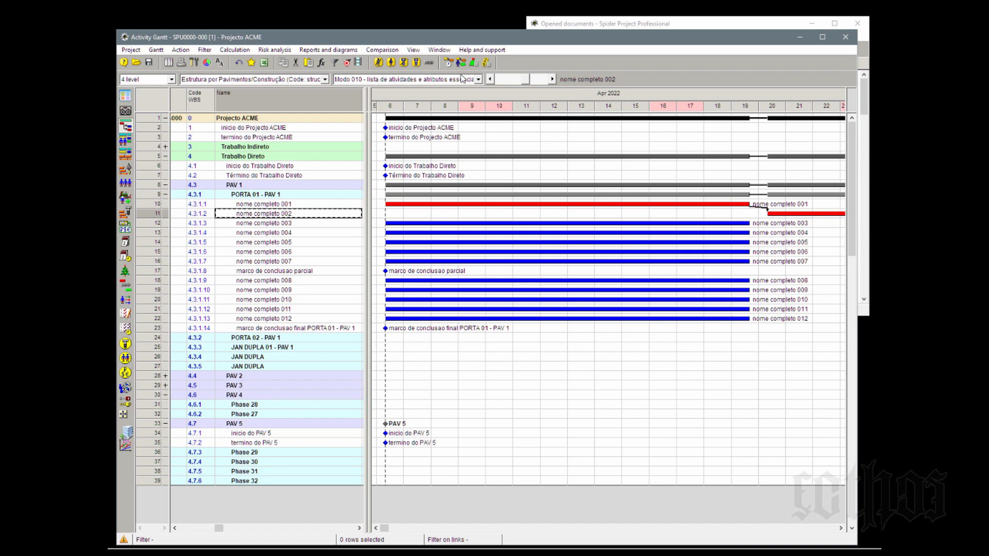
{"action": "left_click", "coordinate": [491, 80]}
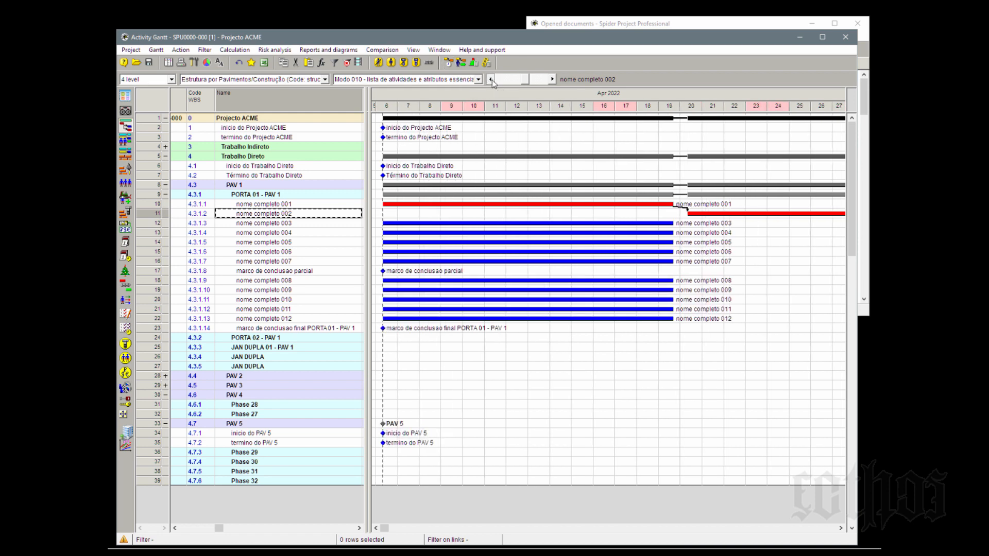
{"action": "left_click", "coordinate": [491, 80]}
{"action": "left_click", "coordinate": [491, 80]}
{"action": "left_click", "coordinate": [491, 80]}
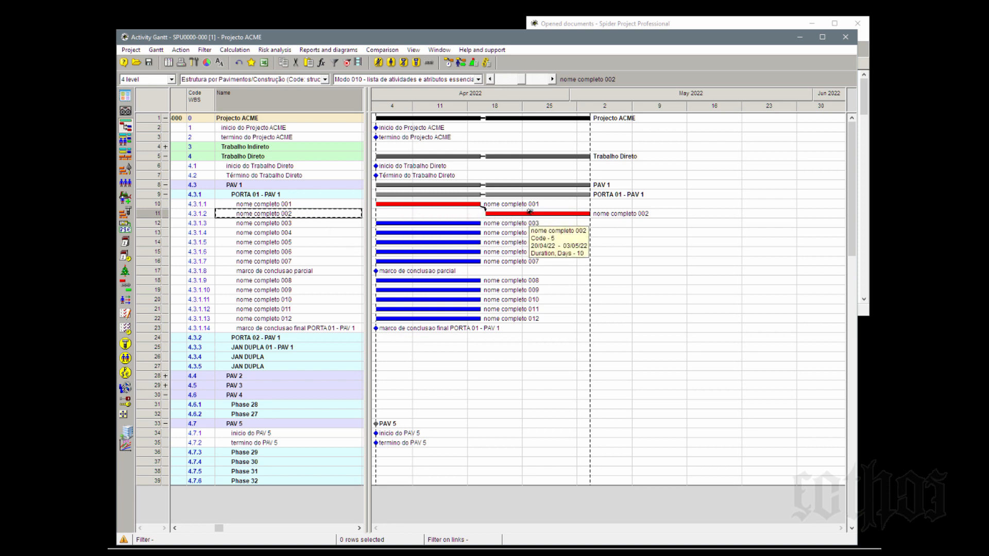
Create a Finish - Start link from "nome completo 001" to "nome completo 003" in the Gantt chart
{"action": "left_click", "coordinate": [319, 225]}
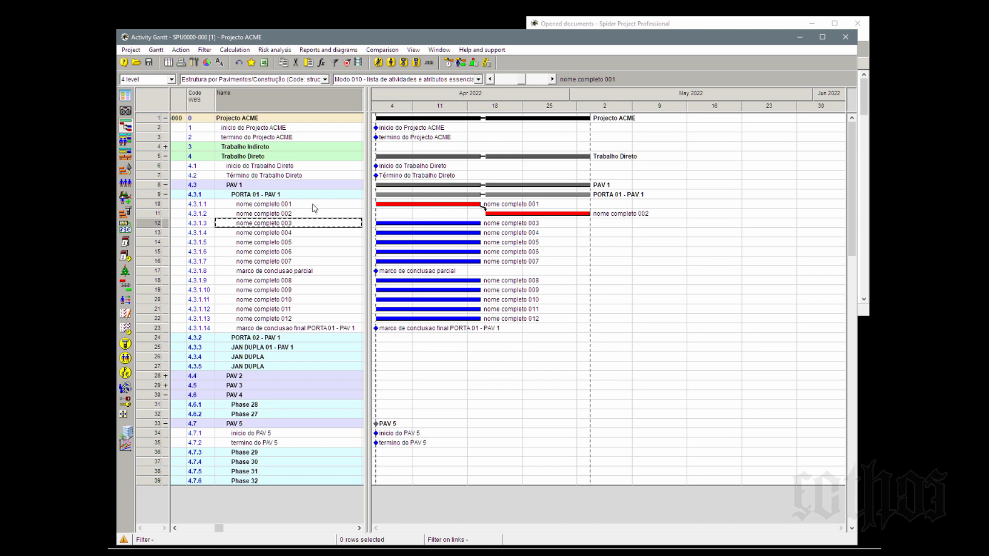
{"action": "left_click", "coordinate": [313, 205]}
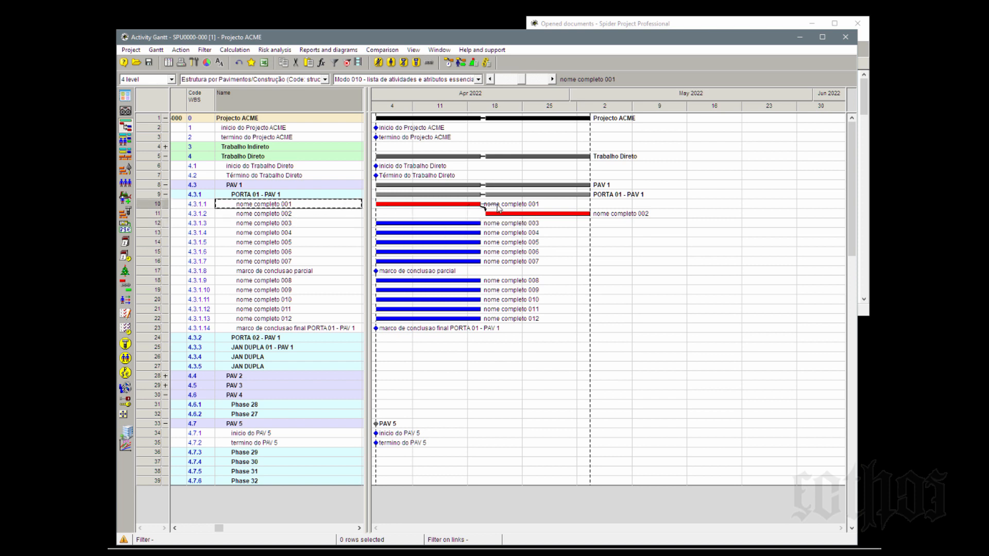
{"action": "left_click_drag", "start_coordinate": [482, 205], "coordinate": [489, 224]}
{"action": "left_click_drag", "start_coordinate": [489, 222], "coordinate": [488, 222]}
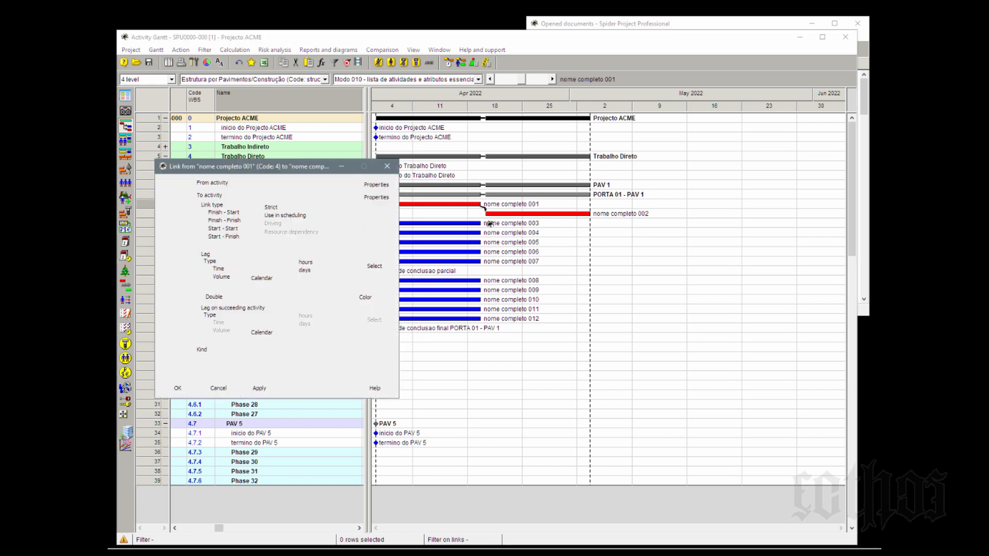
{"action": "left_click", "coordinate": [177, 387]}
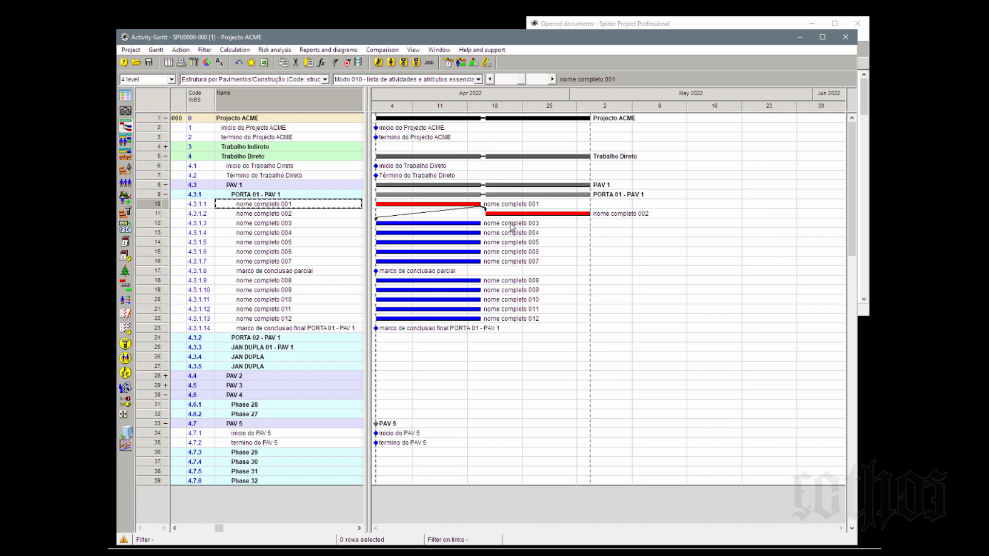
Rerun the forward simple scheduling to apply the link between "nome completo 001" and "nome completo 003"
{"action": "left_click", "coordinate": [448, 62]}
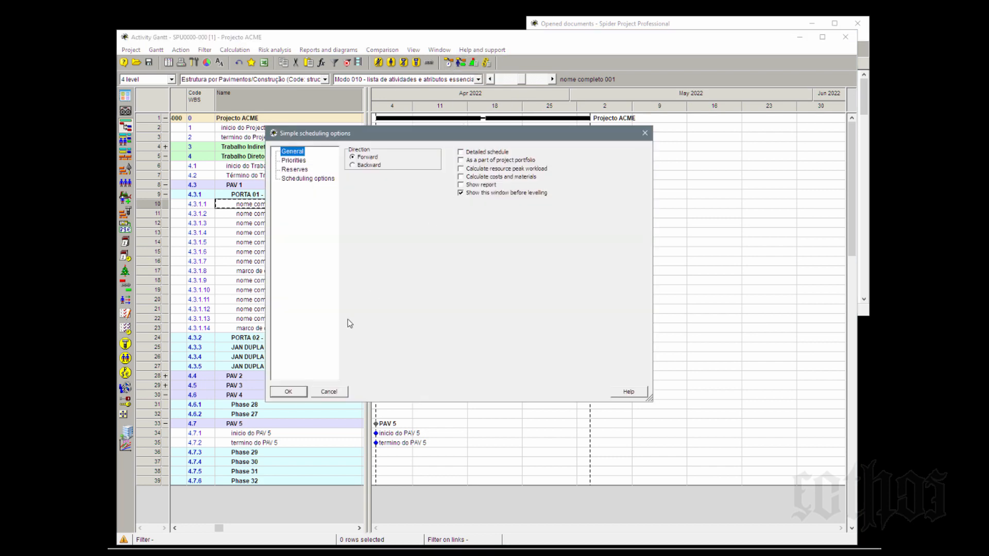
{"action": "left_click", "coordinate": [292, 391]}
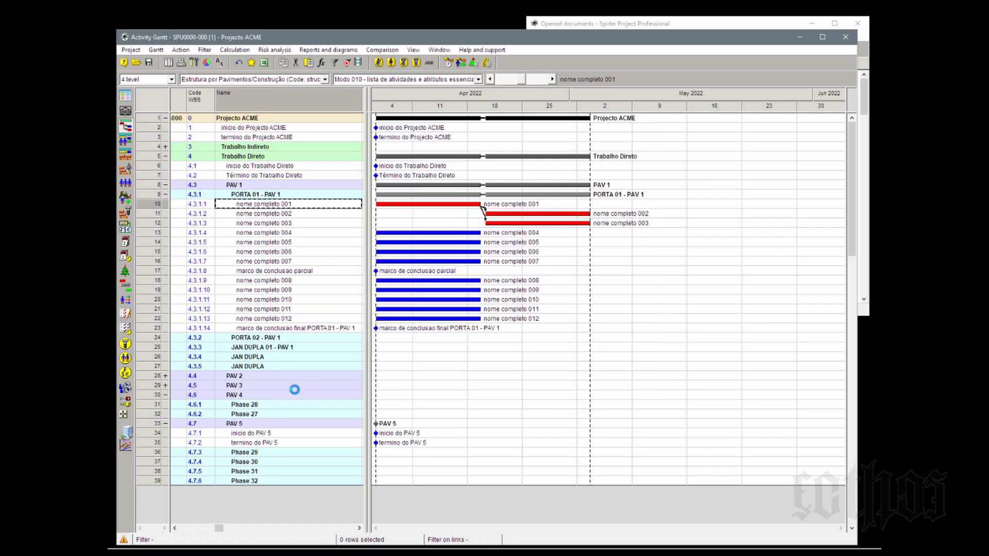
{"action": "mouse_move", "coordinate": [446, 202]}
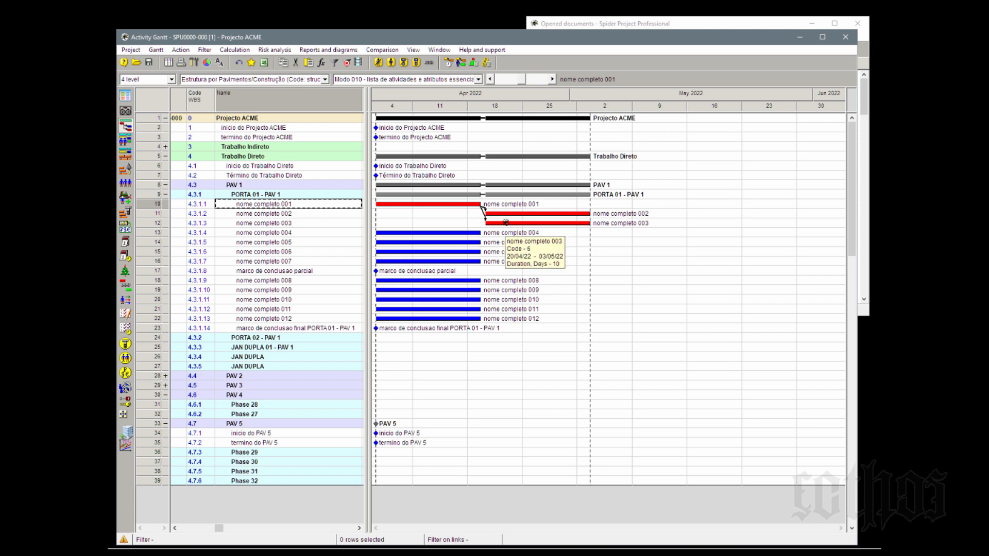
{"action": "left_click", "coordinate": [315, 216]}
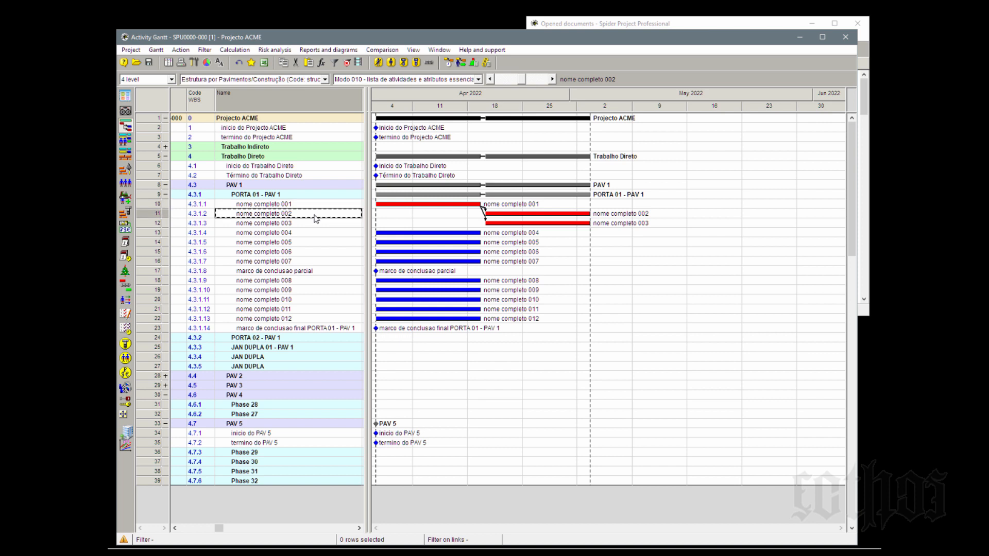
{"action": "left_click", "coordinate": [312, 206]}
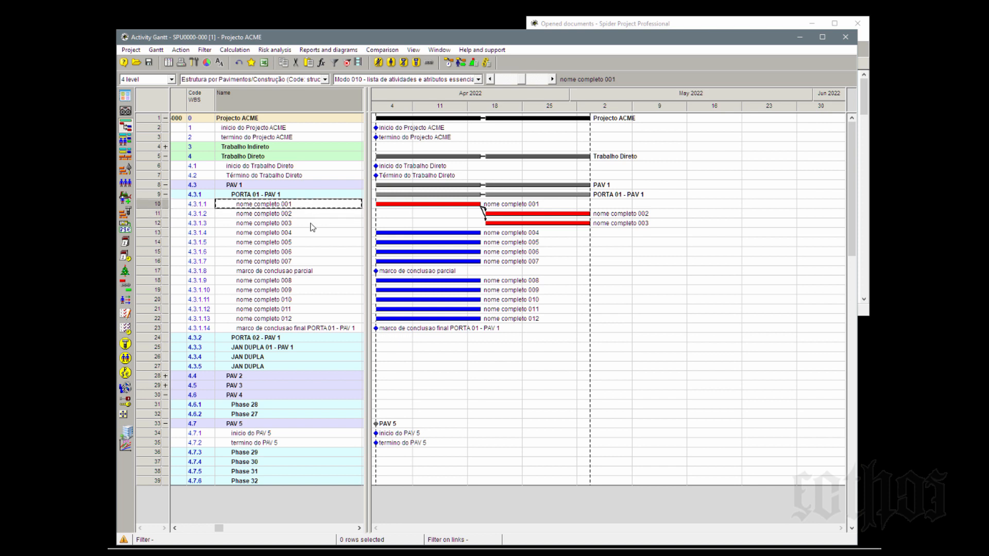
{"action": "left_click", "coordinate": [313, 227]}
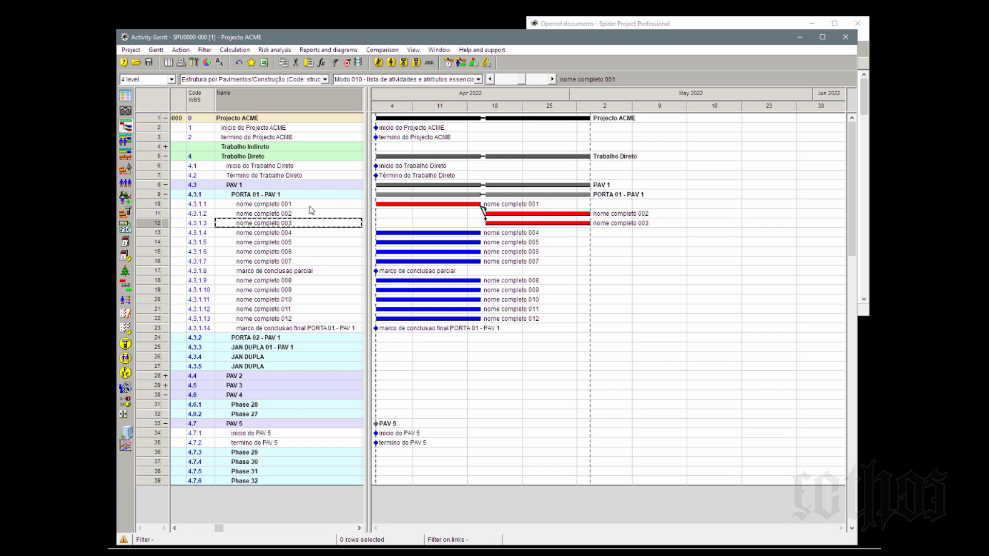
{"action": "left_click", "coordinate": [310, 208]}
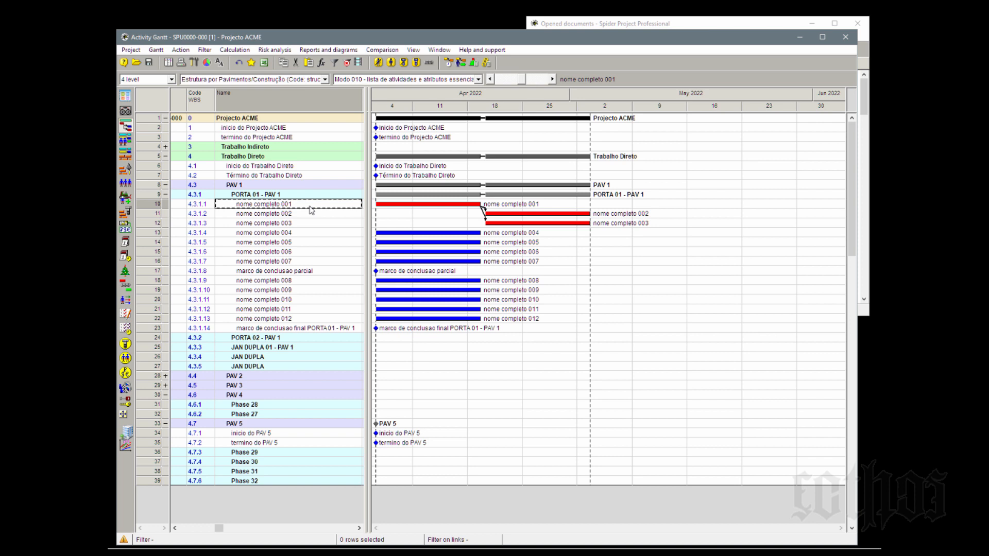
{"action": "left_click", "coordinate": [303, 215]}
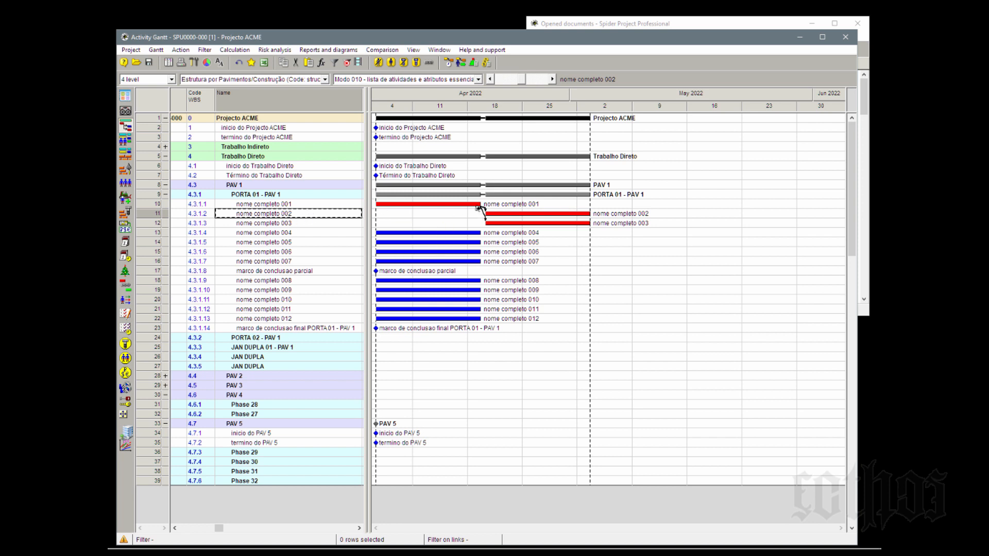
{"action": "mouse_move", "coordinate": [516, 223]}
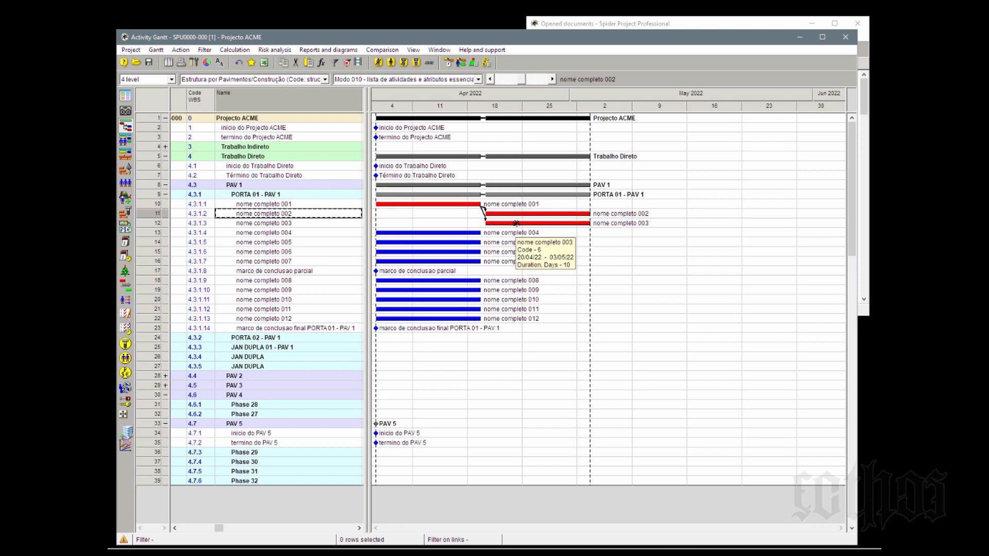
{"action": "left_click", "coordinate": [143, 217]}
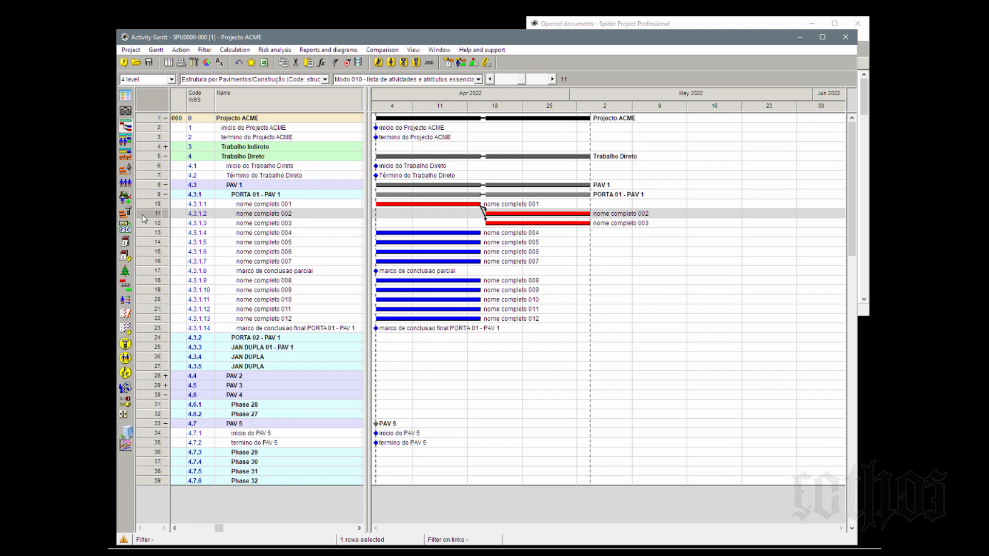
{"action": "left_click", "coordinate": [144, 206]}
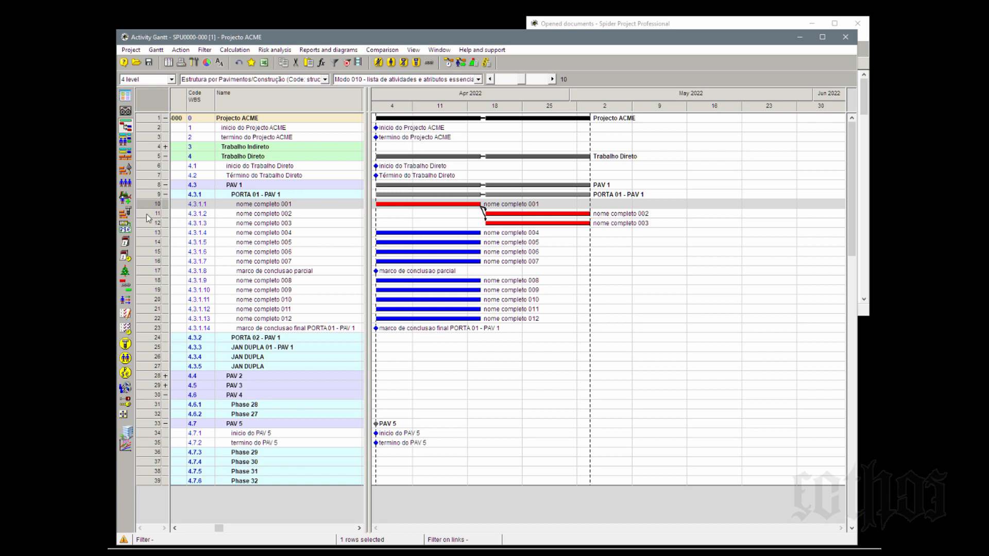
{"action": "left_click", "coordinate": [148, 218]}
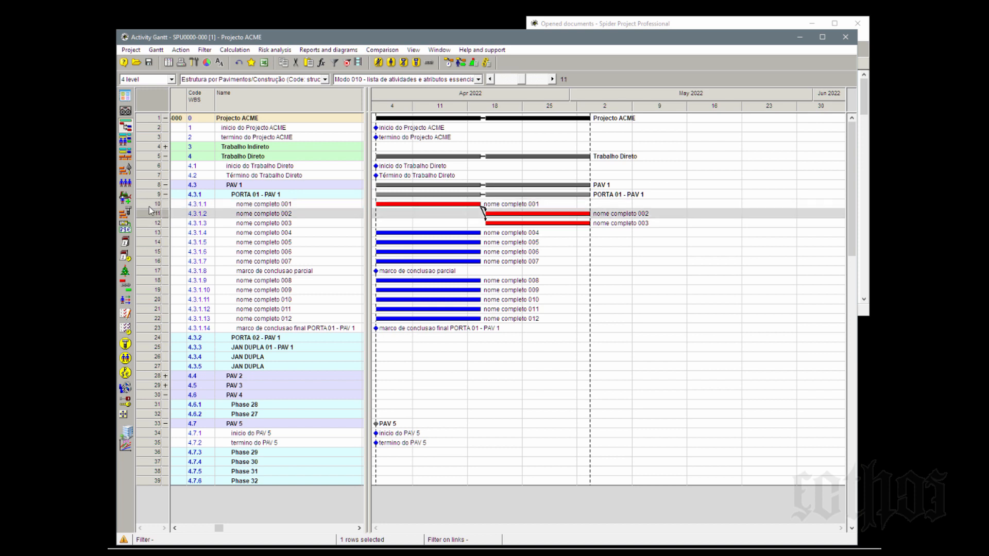
{"action": "left_click", "coordinate": [149, 206]}
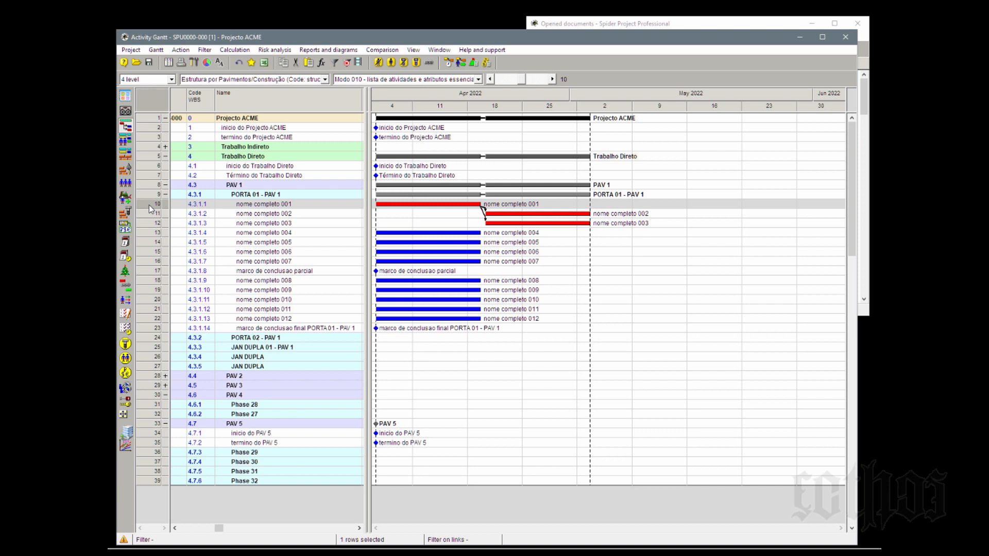
{"action": "mouse_move", "coordinate": [492, 212]}
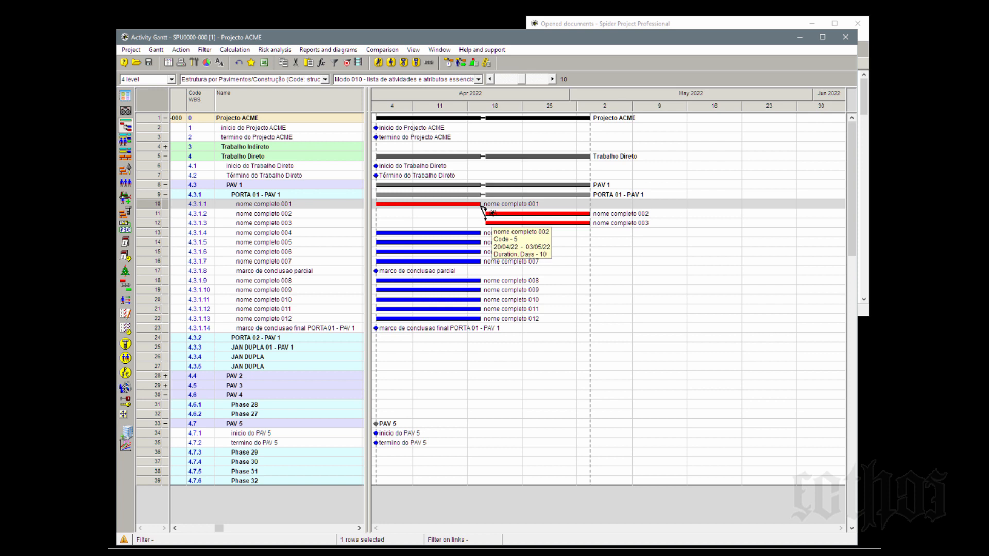
{"action": "mouse_move", "coordinate": [468, 309]}
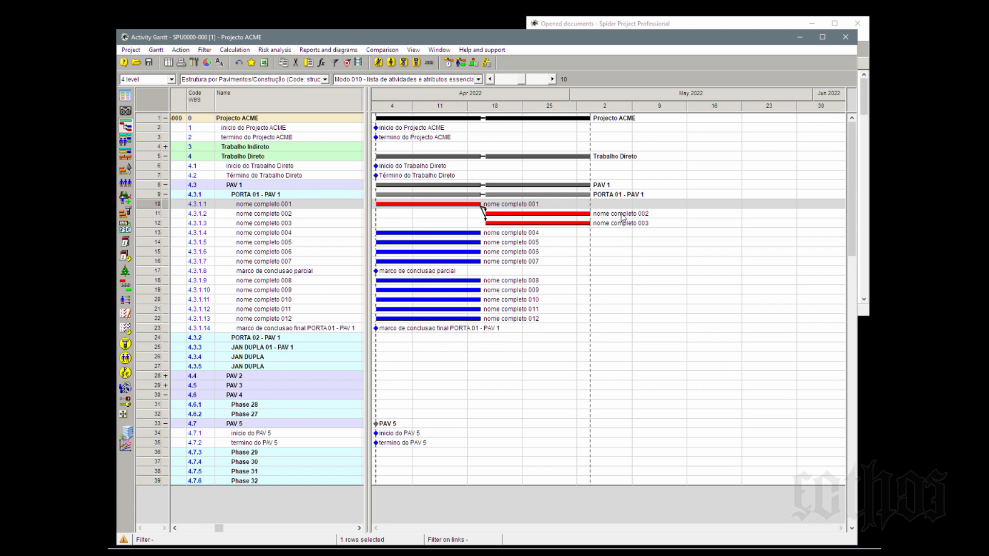
Create a Finish - Start link from "nome completo 002" to "nome completo 004" in the Gantt chart
{"action": "left_click_drag", "start_coordinate": [621, 214], "coordinate": [566, 238]}
{"action": "left_click_drag", "start_coordinate": [509, 233], "coordinate": [499, 233]}
{"action": "left_click_drag", "start_coordinate": [498, 233], "coordinate": [498, 233]}
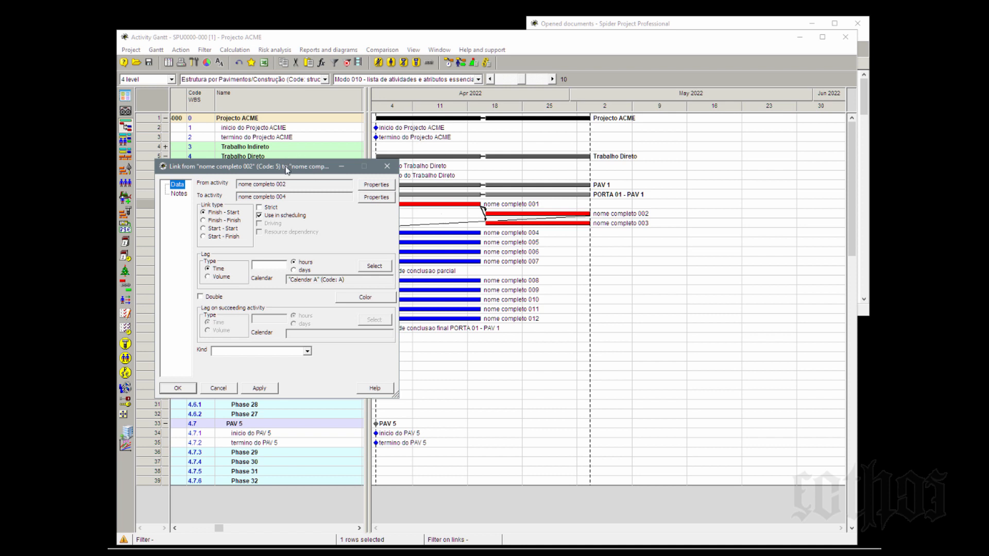
{"action": "left_click_drag", "start_coordinate": [286, 168], "coordinate": [267, 226]}
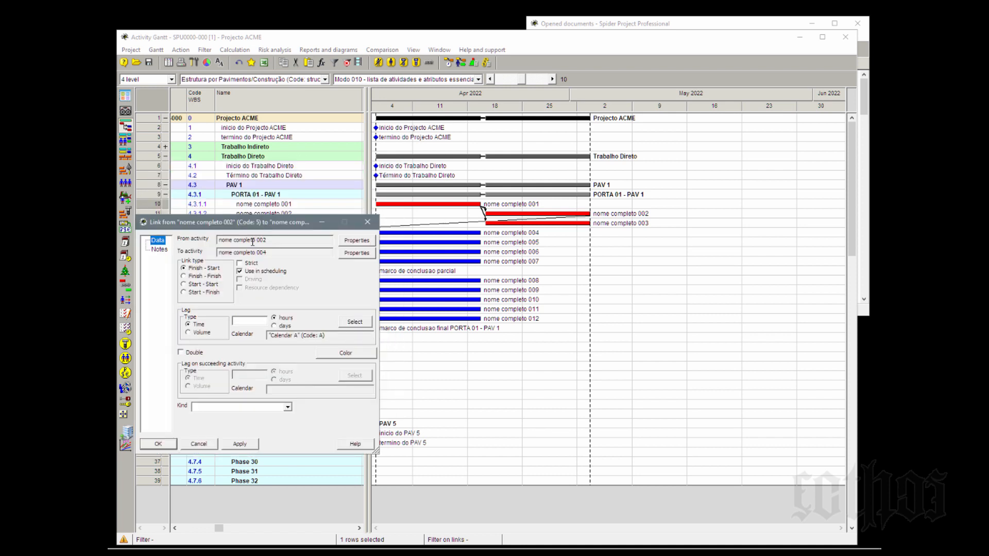
{"action": "left_click", "coordinate": [268, 240]}
{"action": "left_click", "coordinate": [270, 251]}
Give the link from "nome completo 002" to "nome completo 004" a time lag of 2 days, keeping Calendar A
{"action": "left_click", "coordinate": [274, 326]}
{"action": "left_click", "coordinate": [250, 321]}
{"action": "type", "text": "2"}
{"action": "left_click", "coordinate": [345, 337]}
{"action": "double_click", "coordinate": [288, 337]}
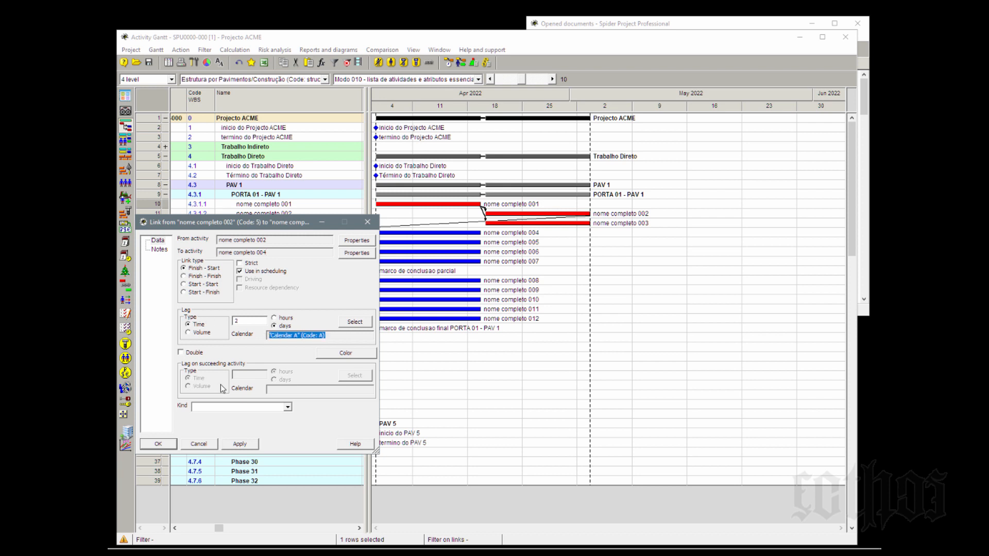
{"action": "left_click", "coordinate": [160, 443]}
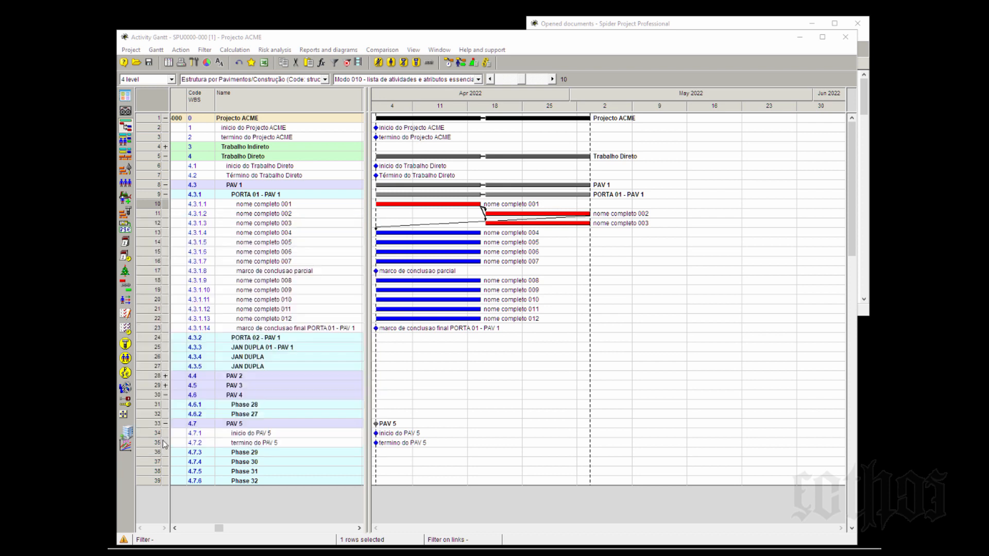
Rerun the simple scheduling in the Forward direction and expand the Gantt timescale to daily intervals
{"action": "mouse_move", "coordinate": [456, 249]}
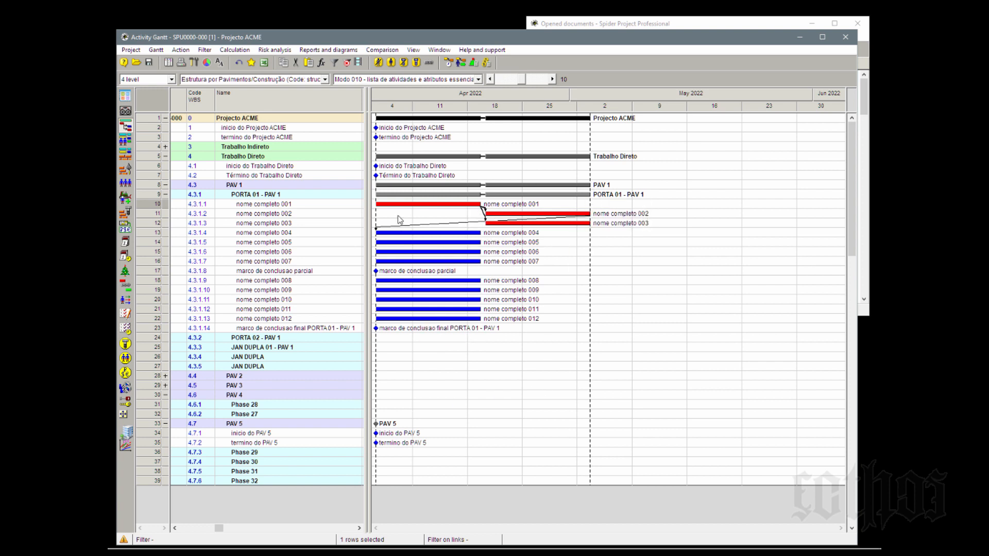
{"action": "left_click", "coordinate": [448, 63]}
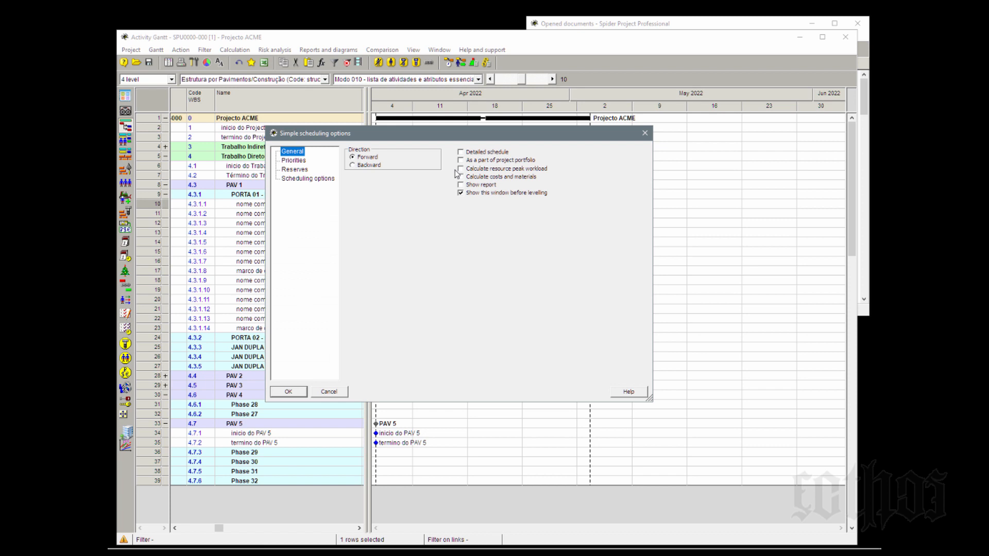
{"action": "left_click", "coordinate": [289, 392]}
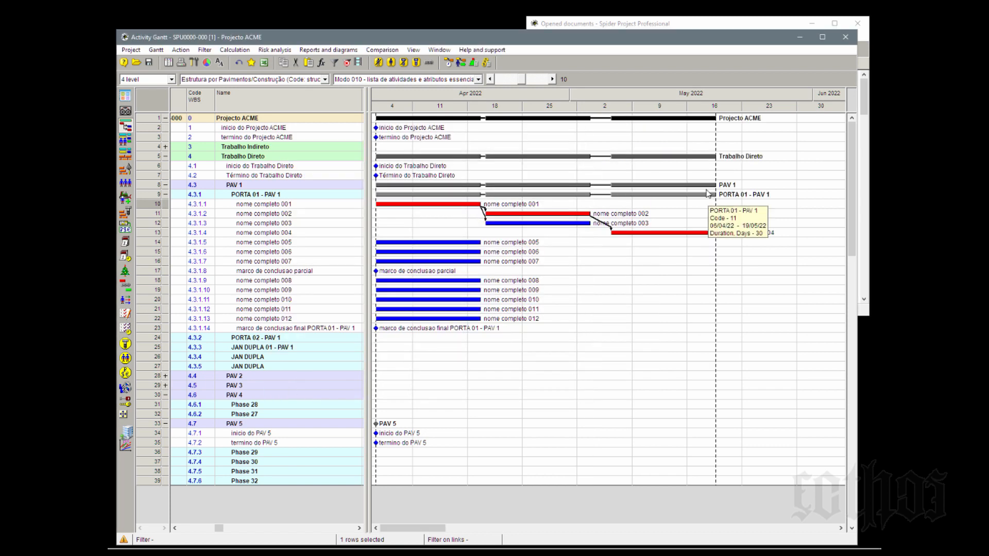
{"action": "left_click", "coordinate": [552, 79]}
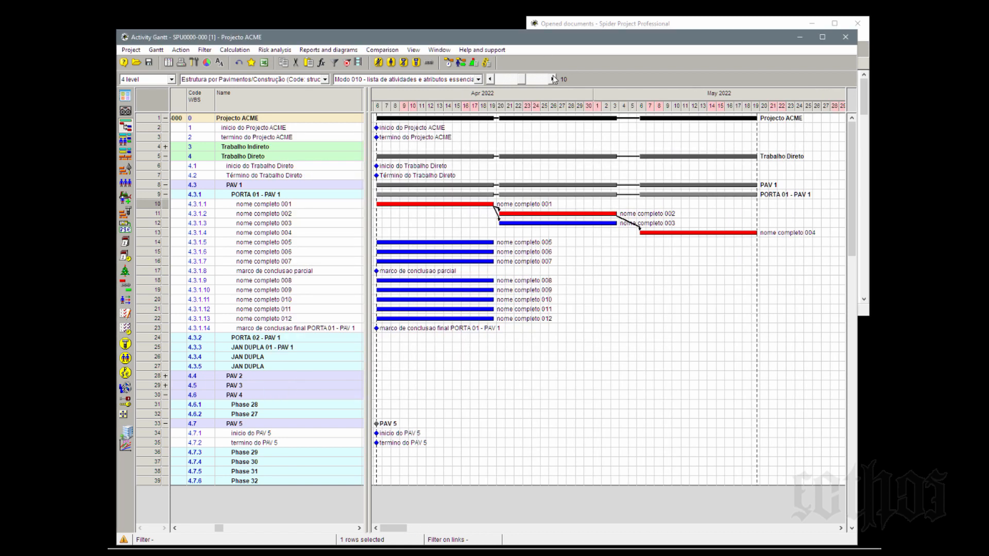
{"action": "left_click", "coordinate": [553, 79]}
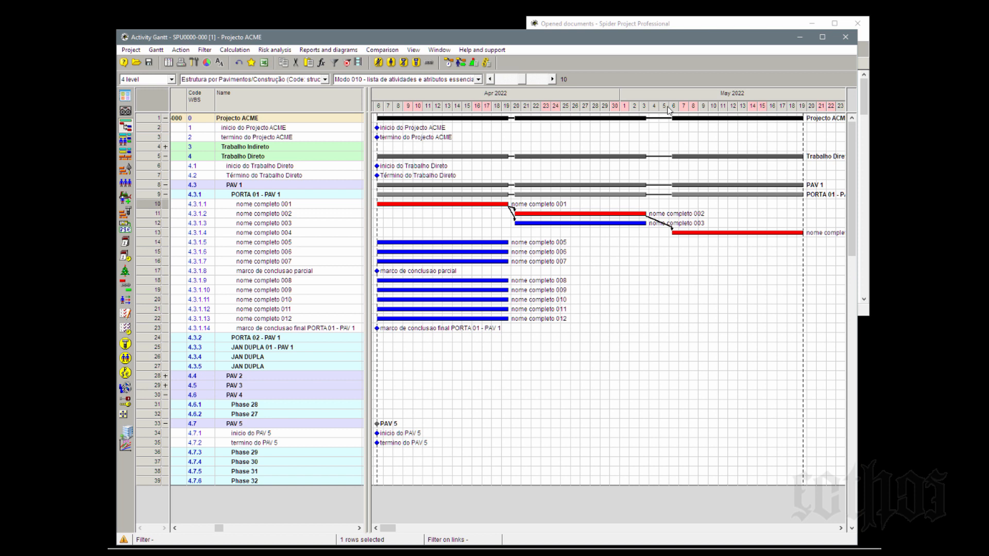
Check the dates of the linked activity bars and view the notes of activity "nome completo 002"
{"action": "mouse_move", "coordinate": [578, 214]}
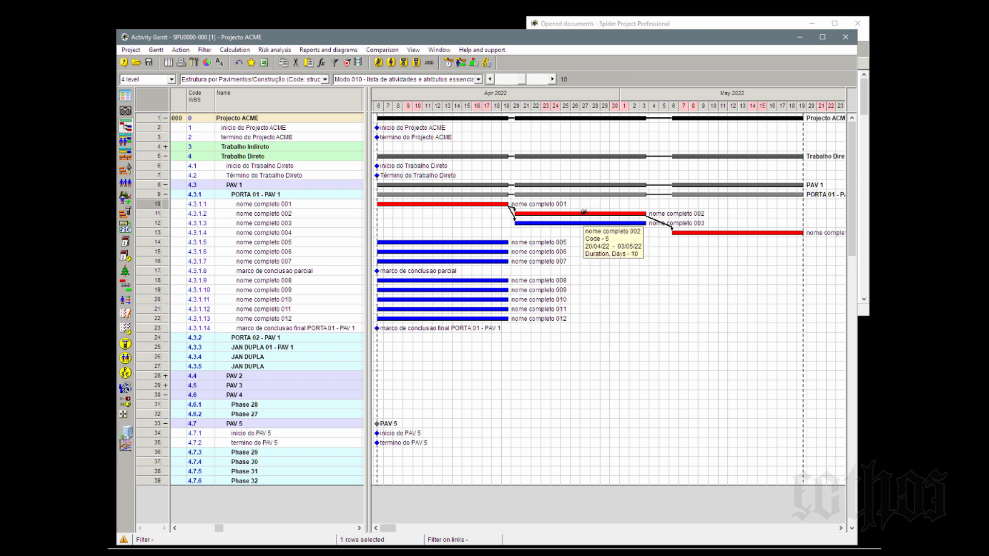
{"action": "mouse_move", "coordinate": [490, 208]}
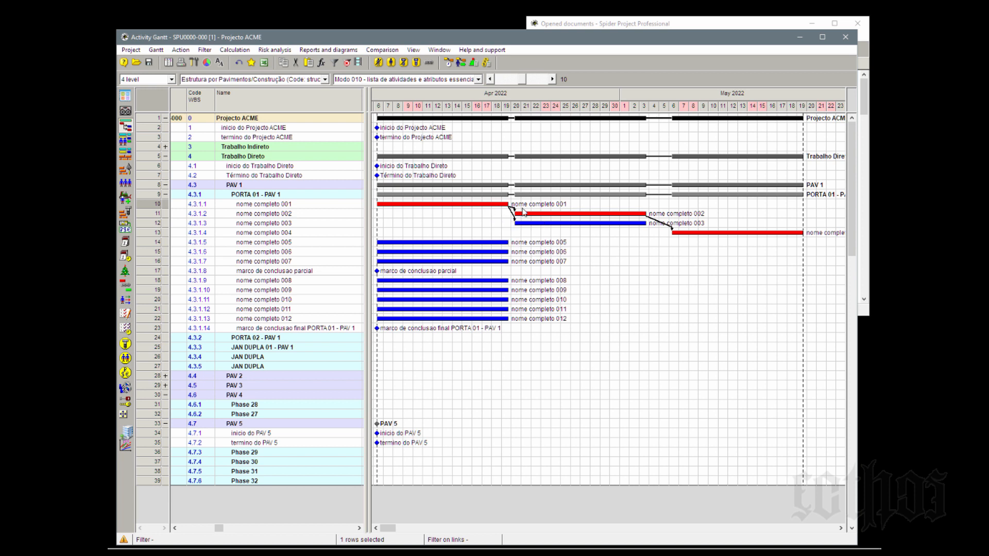
{"action": "mouse_move", "coordinate": [538, 211]}
{"action": "mouse_move", "coordinate": [708, 233]}
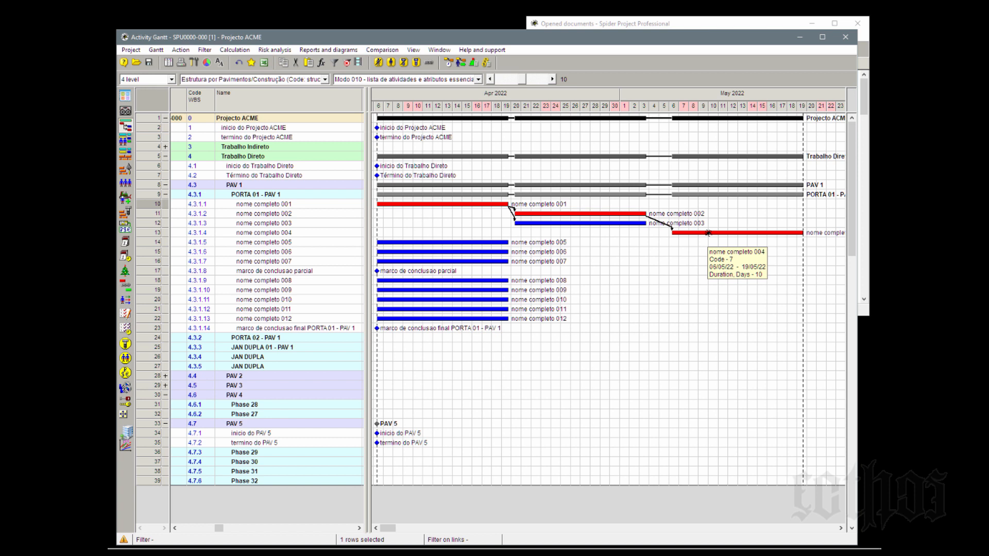
{"action": "double_click", "coordinate": [153, 215]}
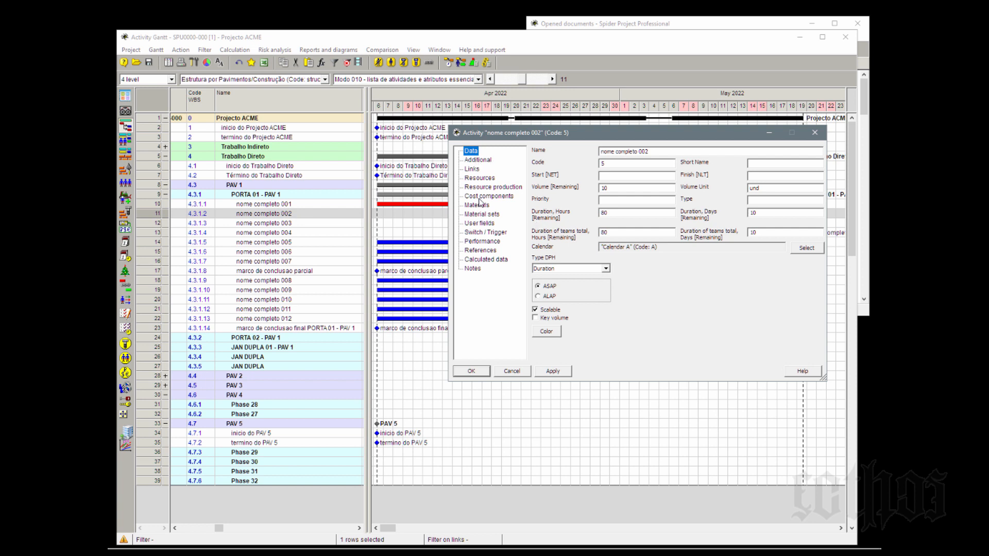
{"action": "left_click", "coordinate": [476, 271]}
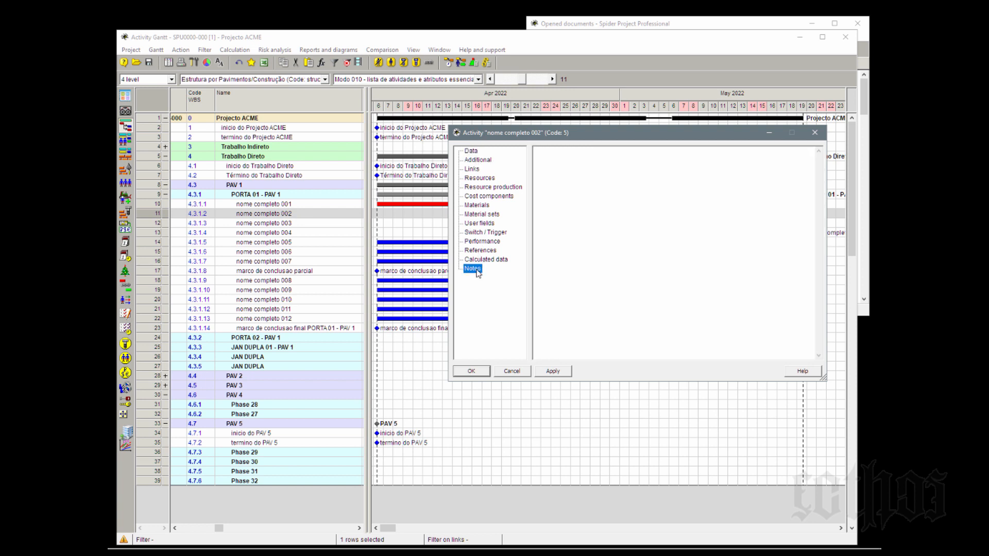
{"action": "left_click", "coordinate": [627, 184]}
{"action": "left_click", "coordinate": [479, 372]}
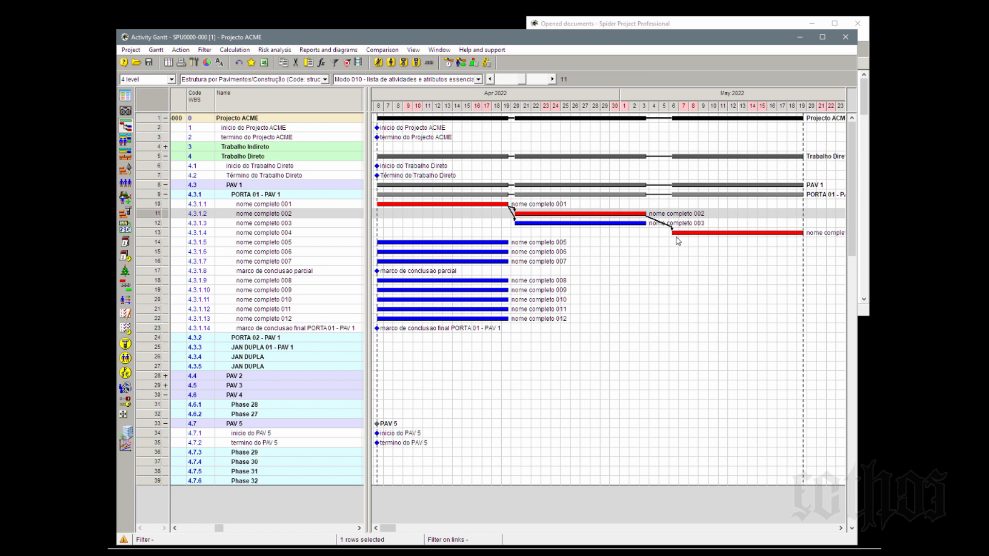
Review the type, lag and calendar of the link from "nome completo 002" to "nome completo 004"
{"action": "left_click_drag", "start_coordinate": [670, 214], "coordinate": [575, 301]}
{"action": "left_click", "coordinate": [412, 349]}
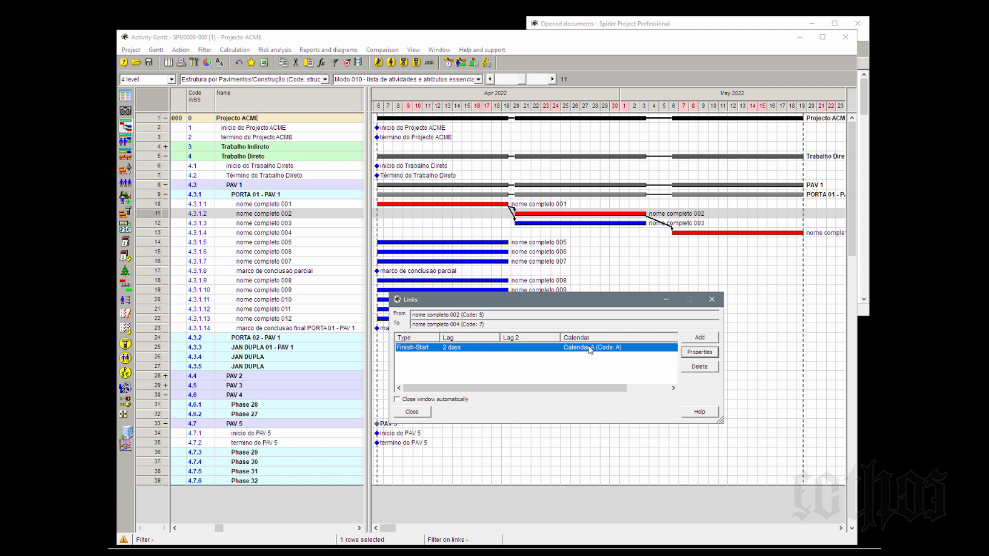
{"action": "left_click", "coordinate": [420, 413]}
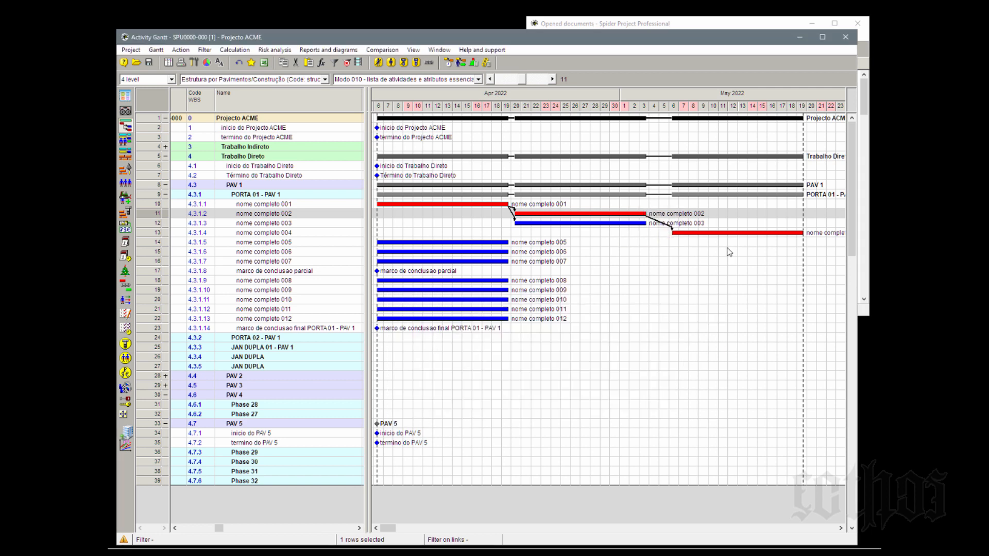
Create a Finish - Start link from "nome completo 003" to "nome completo 005" in the Gantt chart
{"action": "mouse_move", "coordinate": [728, 237]}
{"action": "left_click", "coordinate": [152, 243]}
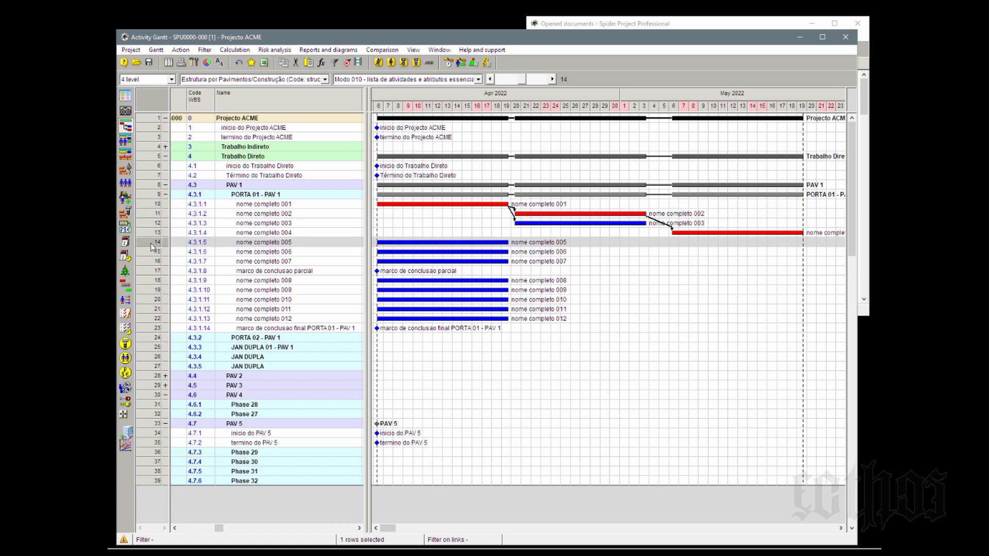
{"action": "mouse_move", "coordinate": [589, 223]}
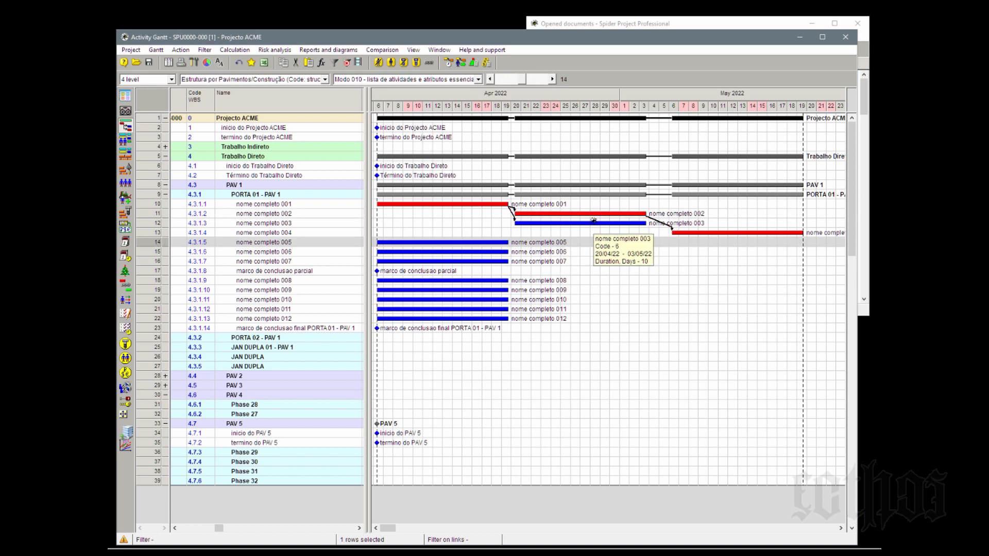
{"action": "left_click_drag", "start_coordinate": [604, 223], "coordinate": [479, 243]}
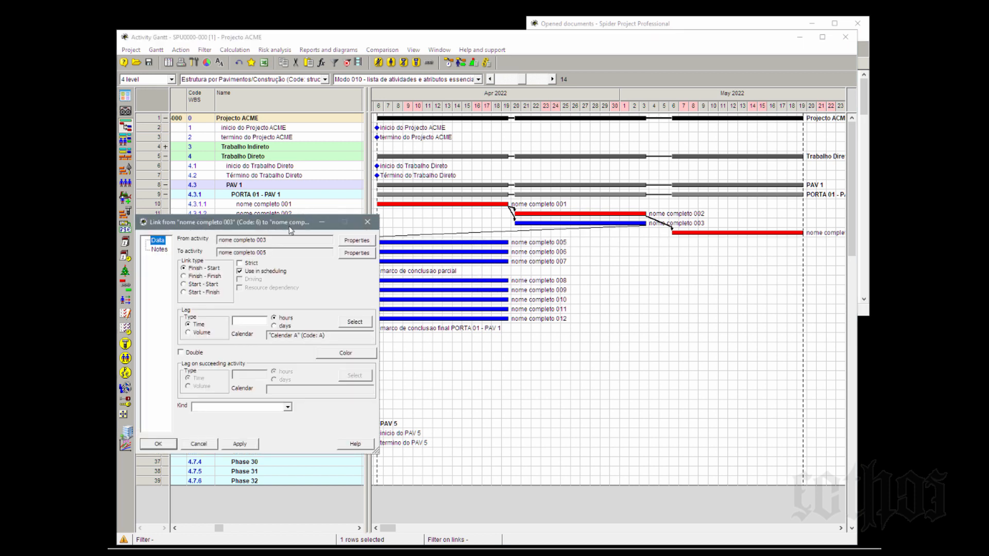
{"action": "left_click_drag", "start_coordinate": [292, 226], "coordinate": [317, 188]}
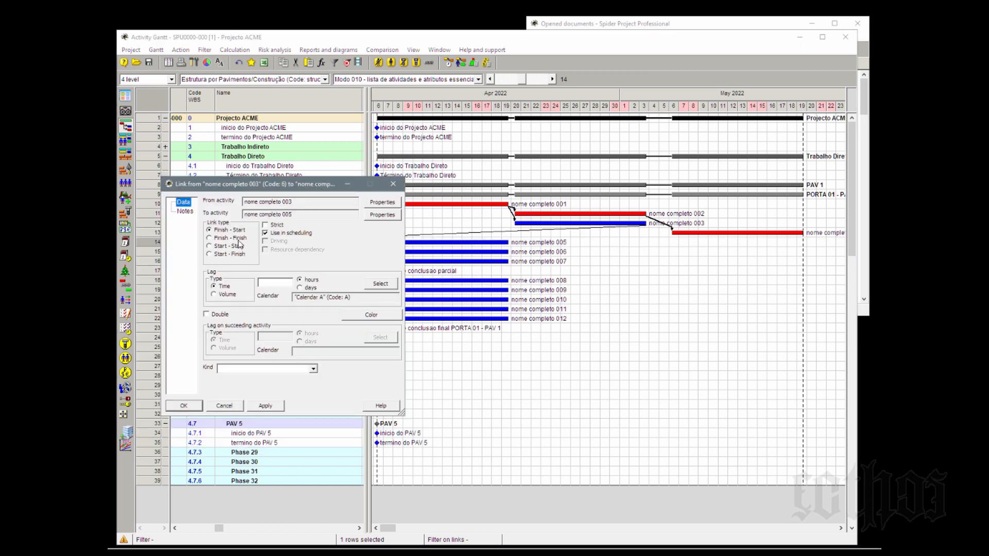
{"action": "left_click", "coordinate": [304, 205]}
{"action": "double_click", "coordinate": [305, 218]}
Set the lag of the link from "nome completo 003" to "nome completo 005" to -2 days and rerun the simple scheduling
{"action": "left_click", "coordinate": [309, 290]}
{"action": "left_click", "coordinate": [276, 281]}
{"action": "type", "text": "-2"}
{"action": "left_click", "coordinate": [306, 217]}
{"action": "left_click", "coordinate": [183, 405]}
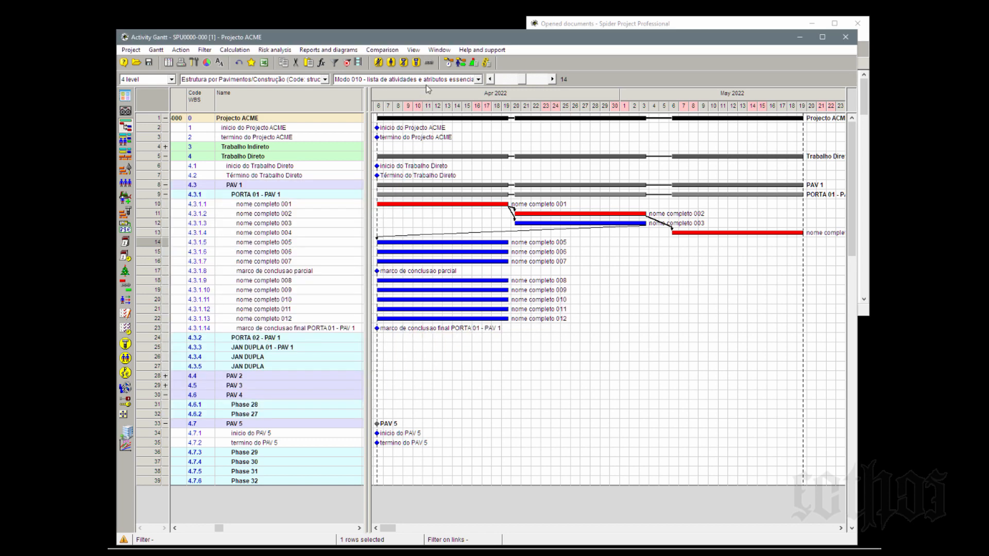
{"action": "left_click", "coordinate": [448, 63]}
{"action": "key", "text": "Return"}
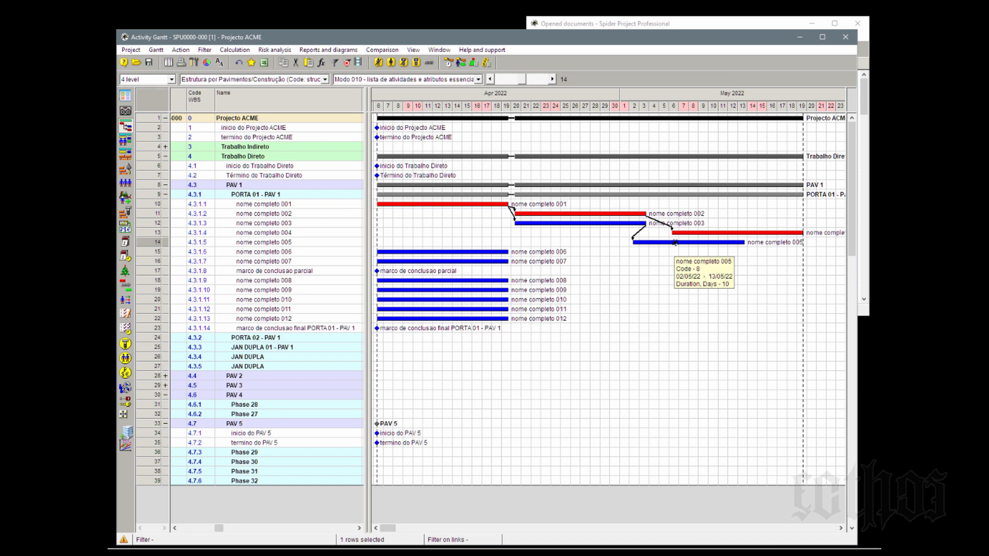
{"action": "left_click", "coordinate": [157, 223]}
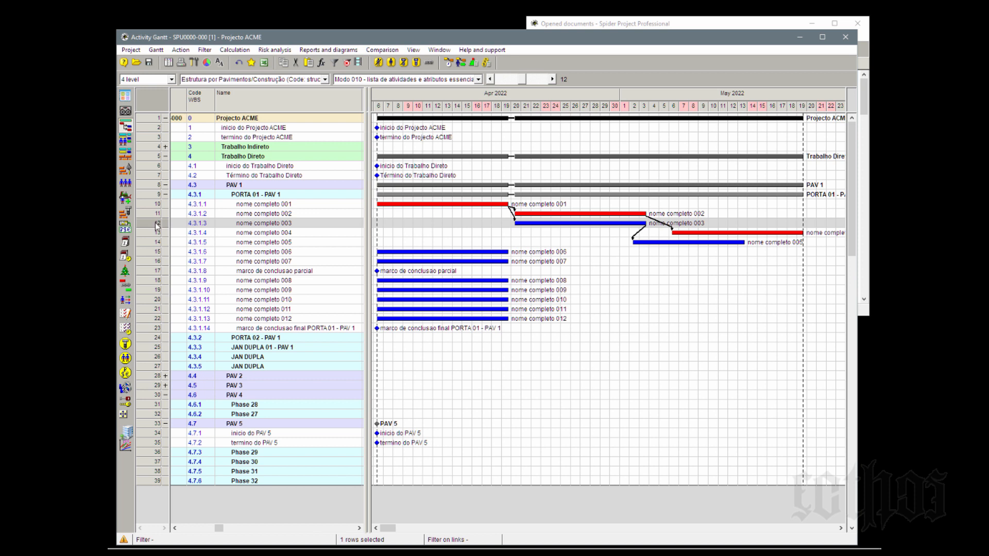
{"action": "left_click", "coordinate": [152, 243], "text": "ctrl"}
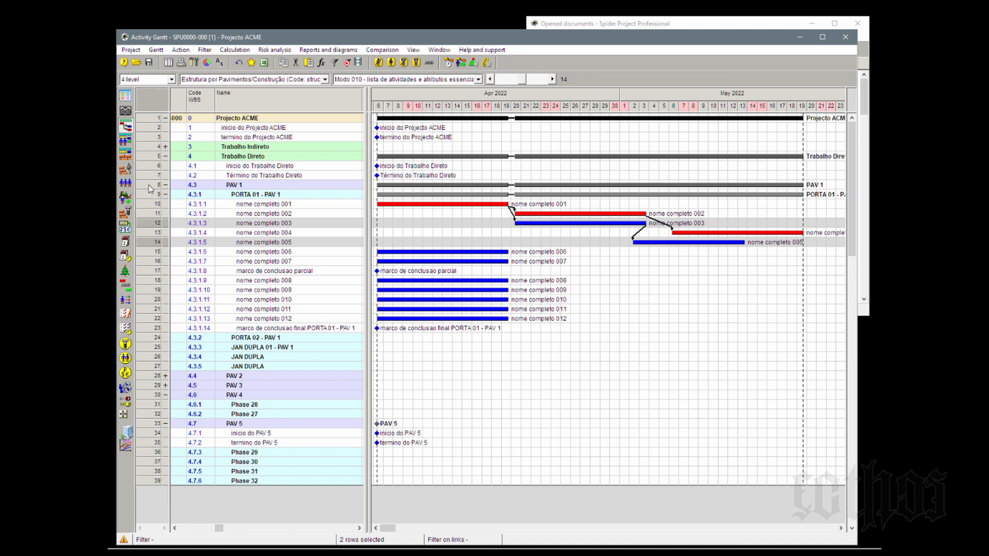
{"action": "left_click", "coordinate": [148, 232]}
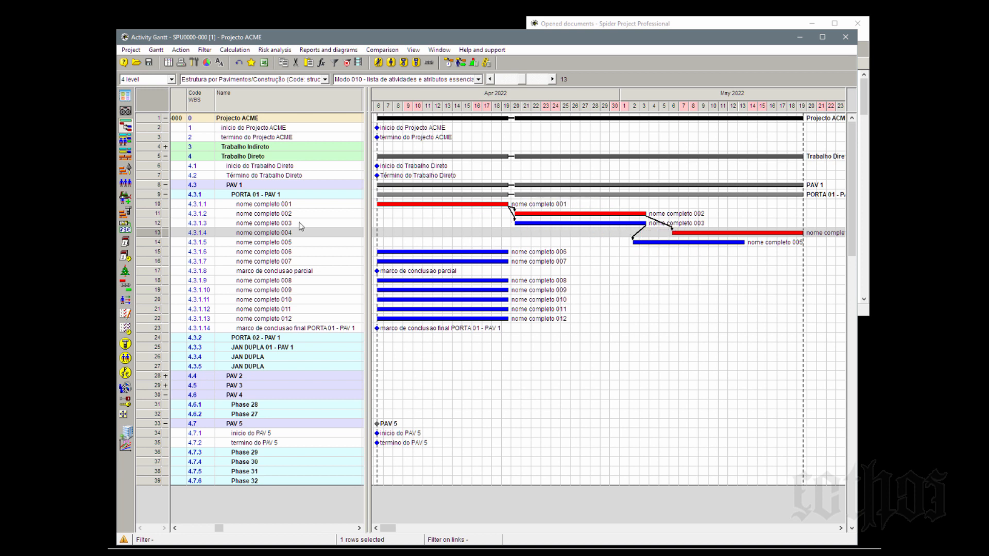
{"action": "left_click", "coordinate": [145, 214]}
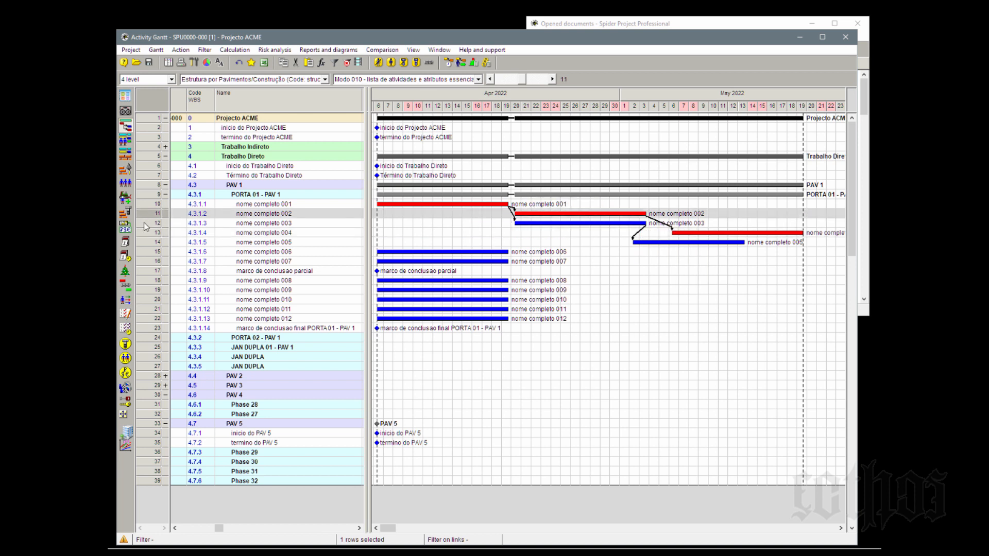
{"action": "left_click", "coordinate": [147, 233], "text": "ctrl"}
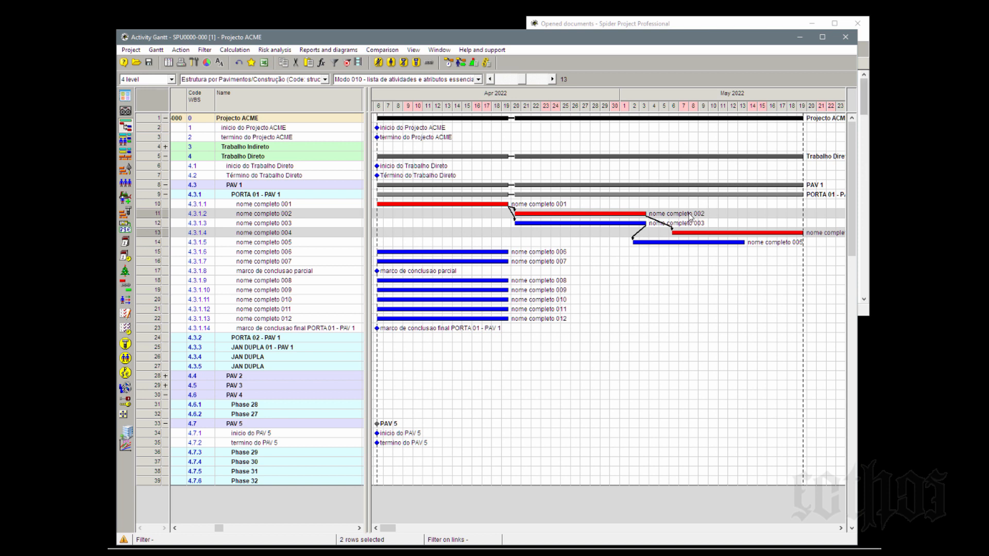
Set the lag of the Finish - Start link from "nome completo 002" to "nome completo 004" to 1 day
{"action": "left_click_drag", "start_coordinate": [690, 216], "coordinate": [696, 231]}
{"action": "left_click_drag", "start_coordinate": [698, 235], "coordinate": [704, 234]}
{"action": "left_click", "coordinate": [413, 349]}
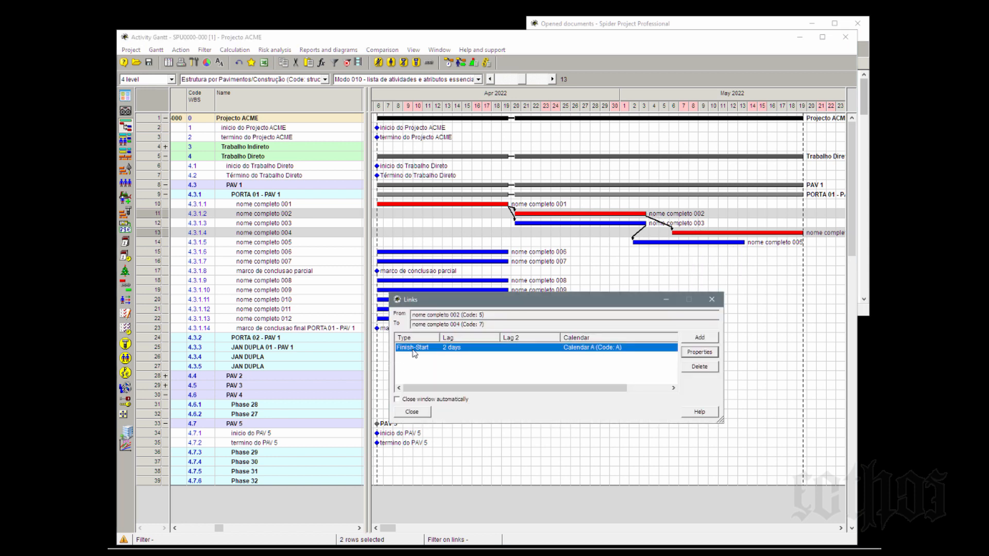
{"action": "left_click", "coordinate": [699, 353]}
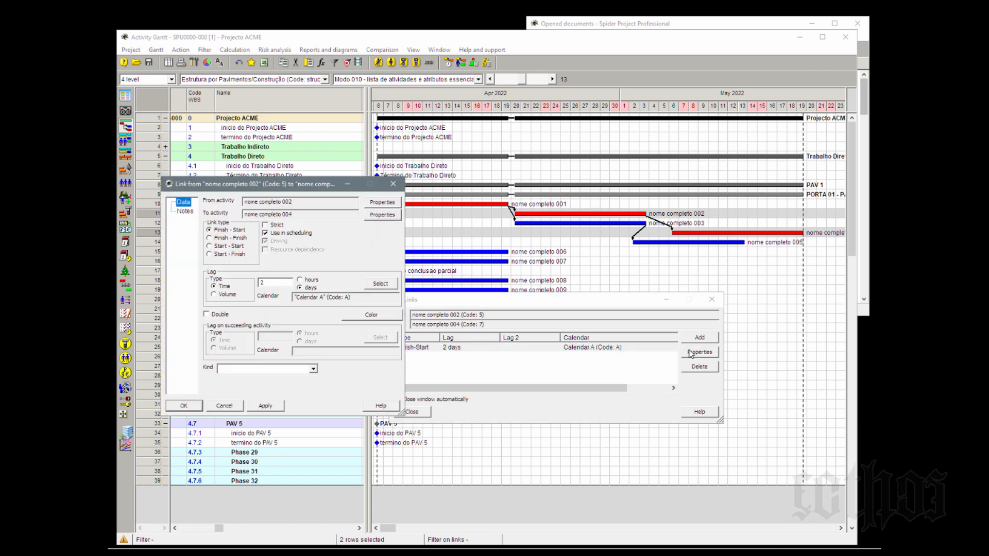
{"action": "double_click", "coordinate": [262, 283]}
{"action": "type", "text": "1"}
{"action": "left_click", "coordinate": [189, 408]}
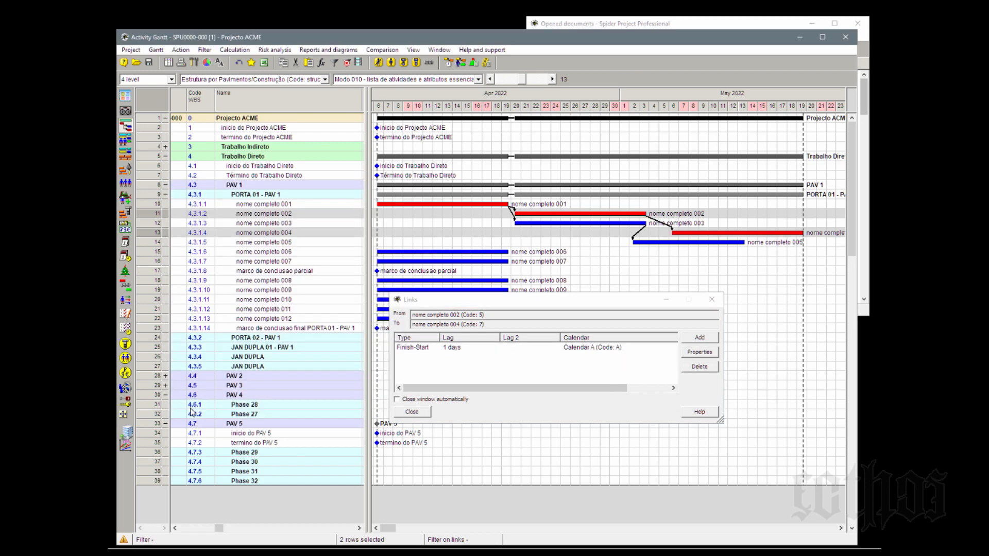
{"action": "left_click", "coordinate": [416, 412]}
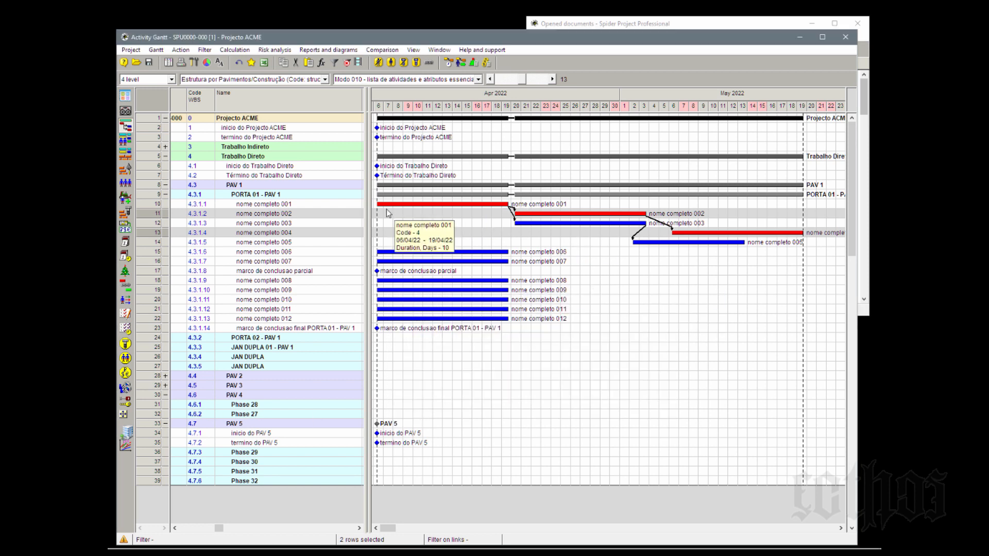
View the notes of activity "nome completo 002" and rerun the simple scheduling
{"action": "double_click", "coordinate": [386, 213]}
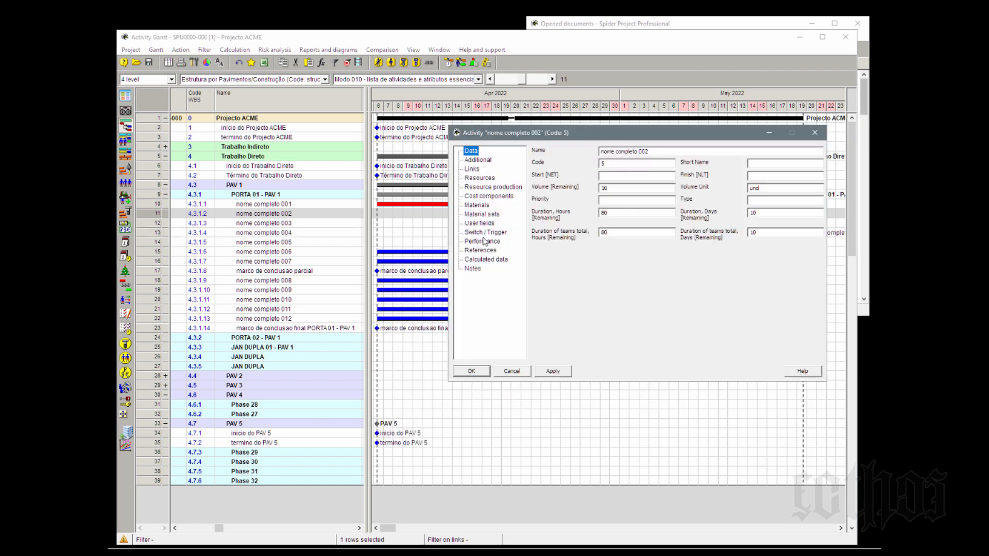
{"action": "left_click", "coordinate": [482, 242]}
{"action": "left_click", "coordinate": [472, 268]}
{"action": "left_click", "coordinate": [602, 215]}
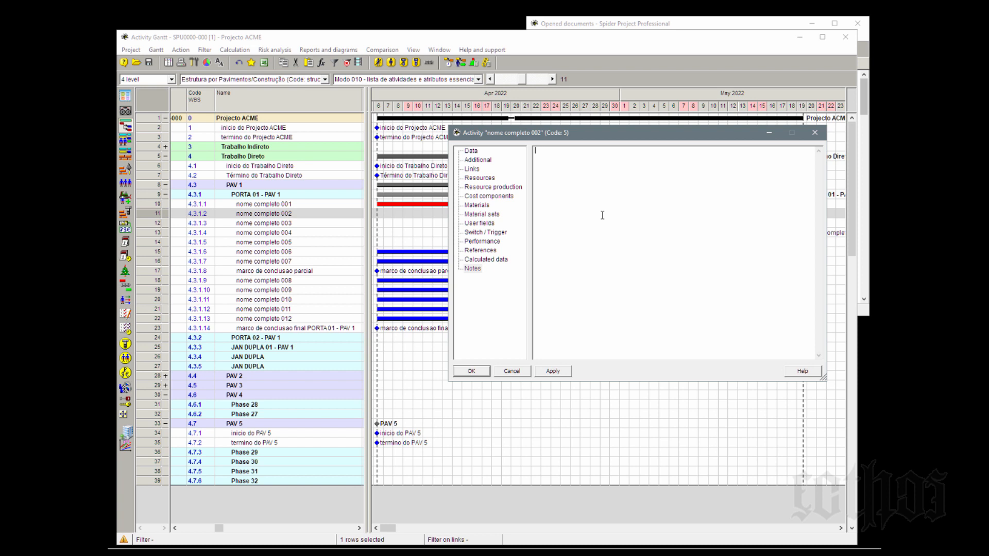
{"action": "left_click", "coordinate": [483, 370]}
{"action": "left_click", "coordinate": [449, 63]}
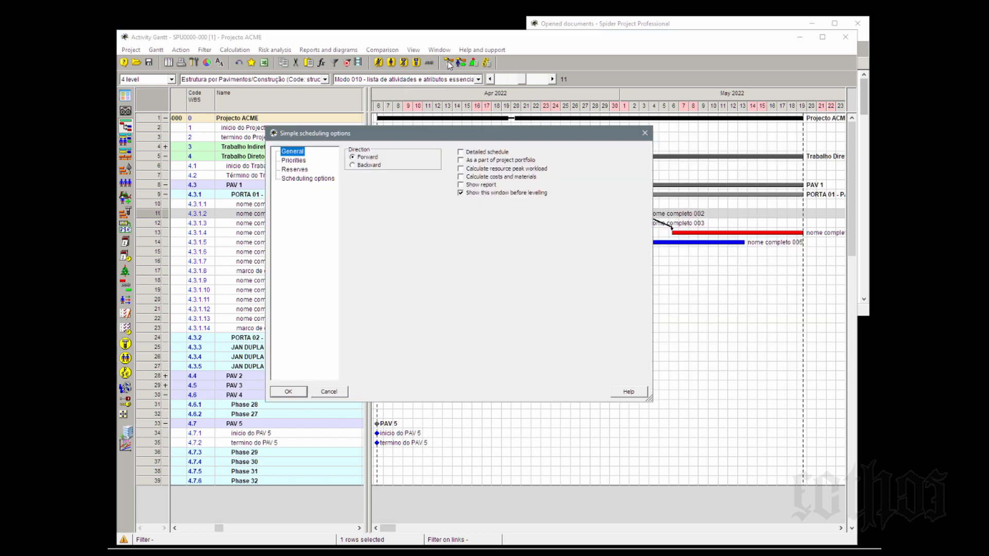
{"action": "key", "text": "Return"}
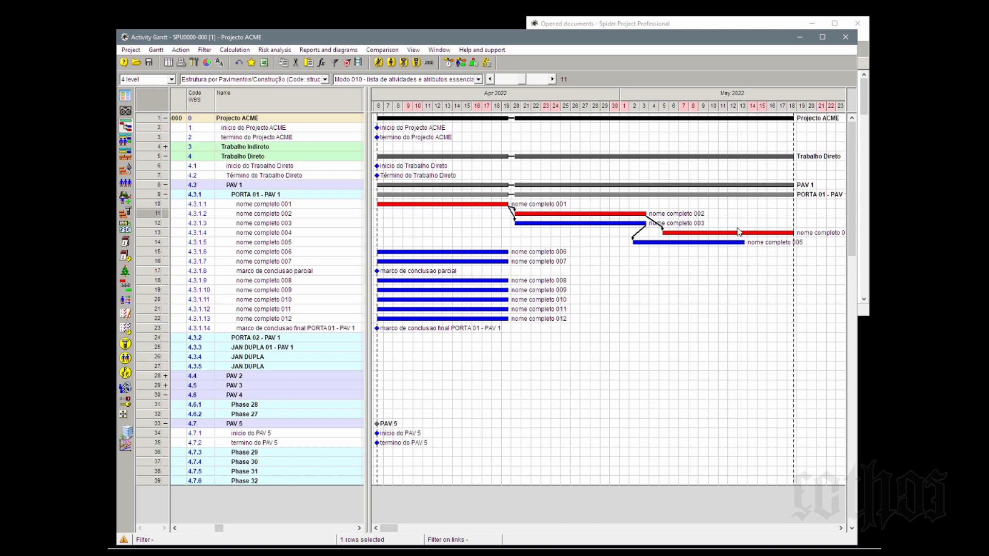
Create Finish - Start links from "nome completo 005" to "nome completo 006" and "nome completo 007", and recalculate the simple schedule
{"action": "left_click_drag", "start_coordinate": [732, 244], "coordinate": [530, 256]}
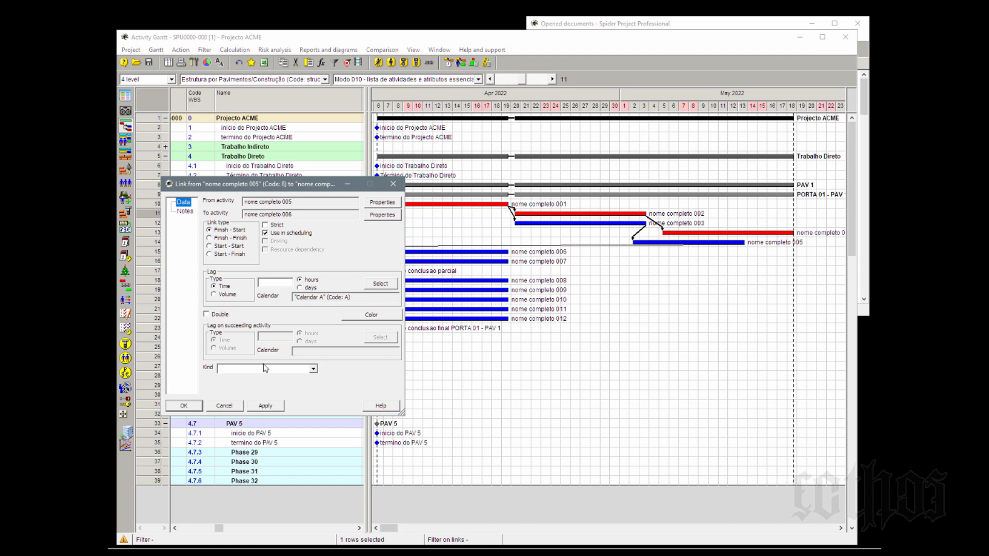
{"action": "left_click", "coordinate": [181, 405]}
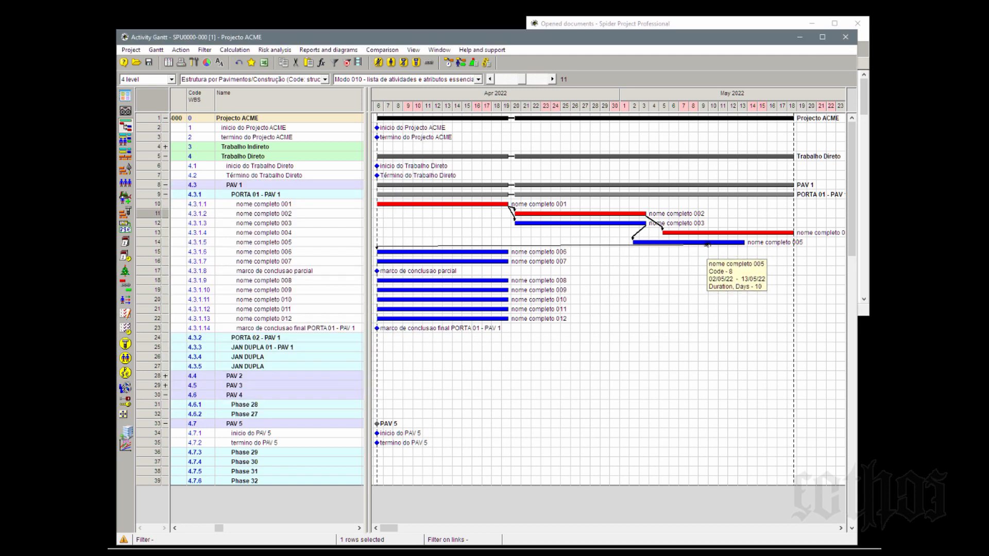
{"action": "left_click_drag", "start_coordinate": [741, 243], "coordinate": [528, 262]}
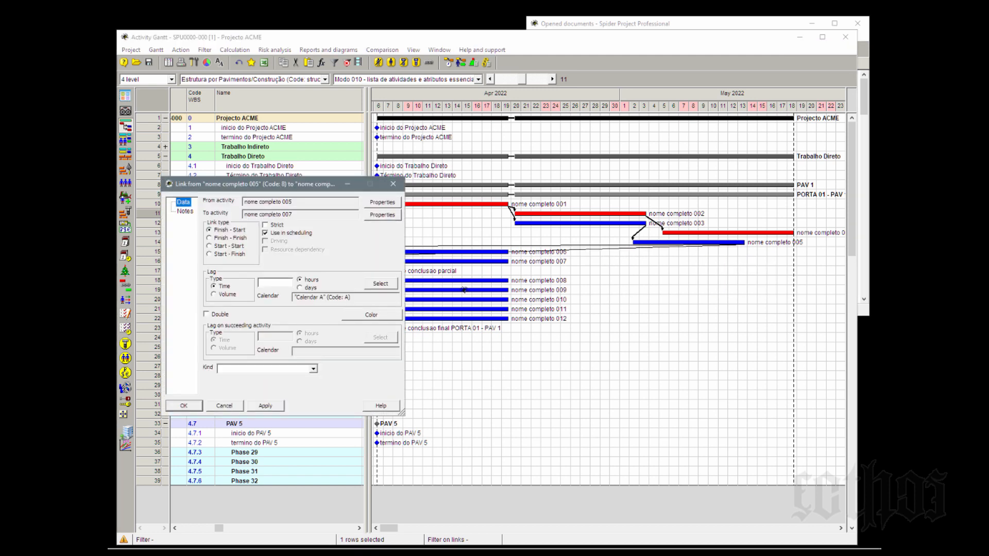
{"action": "left_click", "coordinate": [181, 405]}
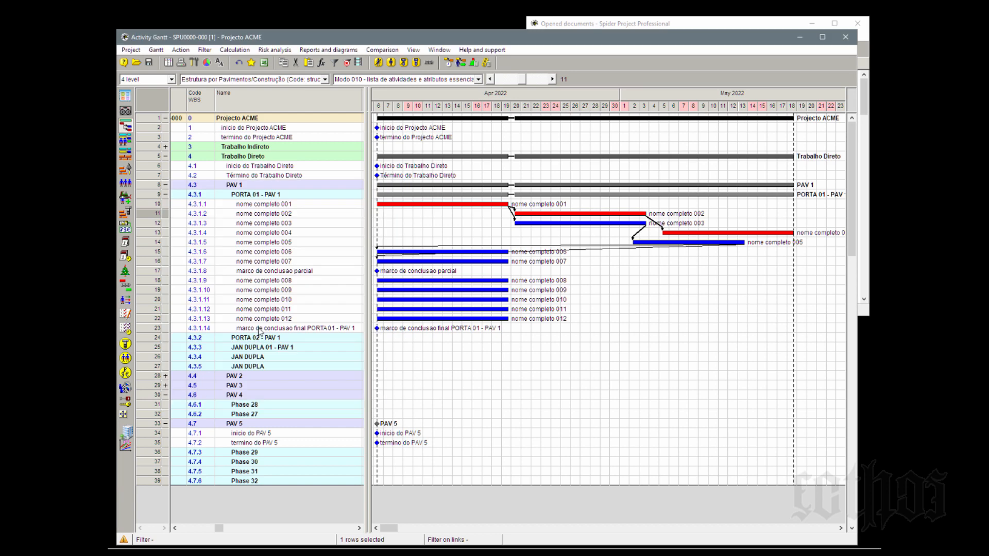
{"action": "left_click", "coordinate": [449, 62]}
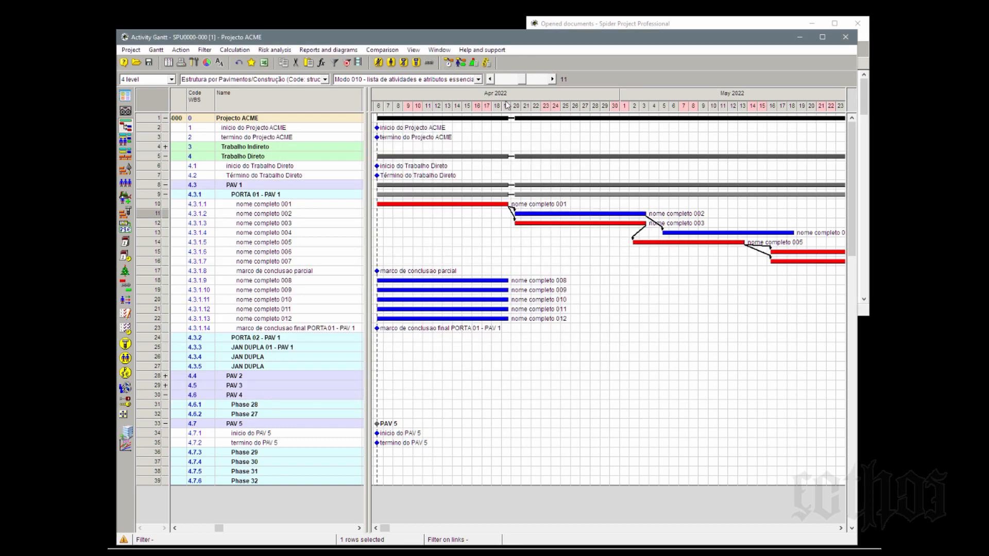
Link "nome completo 004", "nome completo 006" and "nome completo 007" to the "marco de conclusao parcial" milestone and rerun the simple scheduling
{"action": "left_click", "coordinate": [489, 79]}
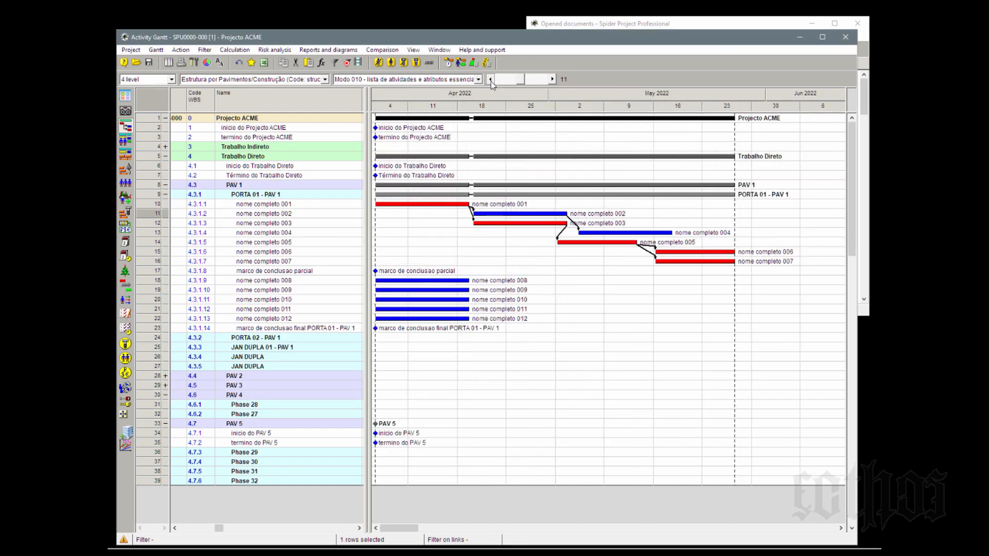
{"action": "left_click", "coordinate": [489, 79]}
{"action": "mouse_move", "coordinate": [434, 200]}
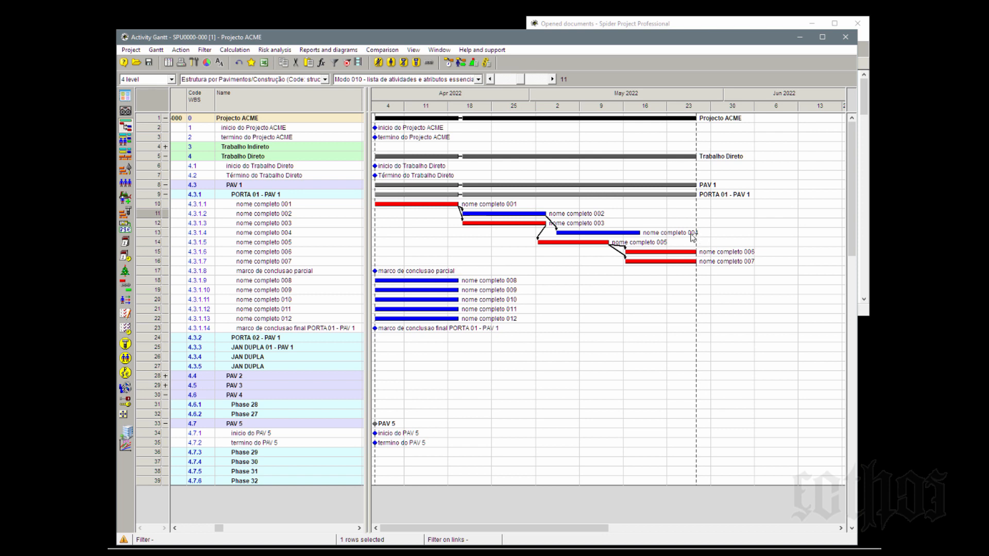
{"action": "left_click_drag", "start_coordinate": [640, 232], "coordinate": [431, 271]}
{"action": "left_click", "coordinate": [191, 411]}
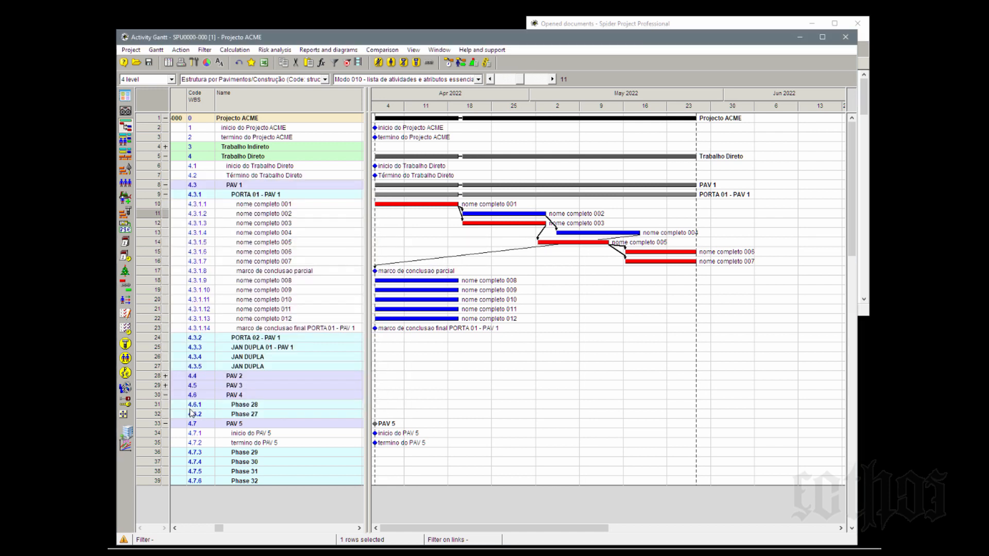
{"action": "mouse_move", "coordinate": [724, 253]}
{"action": "left_mouse_down"}
{"action": "mouse_move", "coordinate": [589, 251]}
{"action": "mouse_move", "coordinate": [421, 271]}
{"action": "left_mouse_up"}
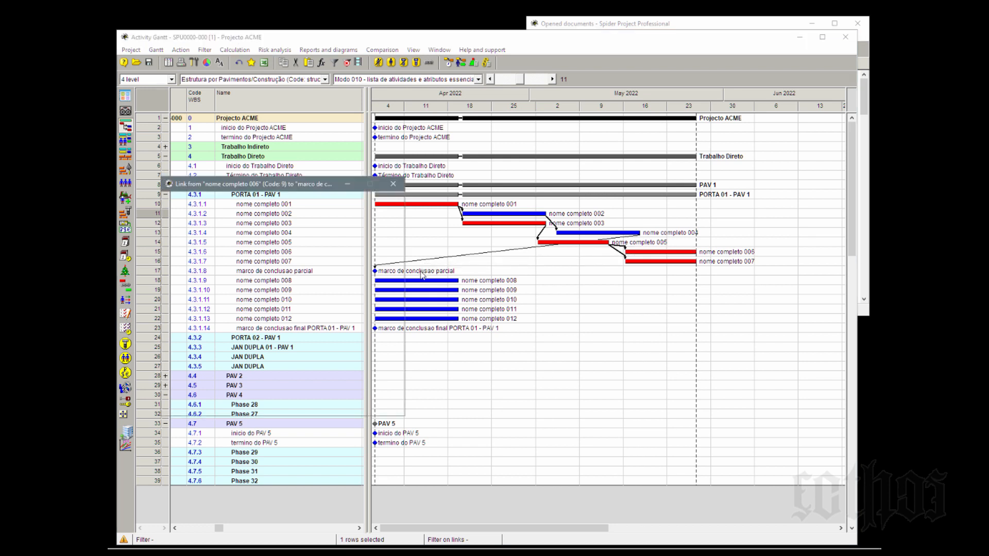
{"action": "left_click", "coordinate": [191, 411]}
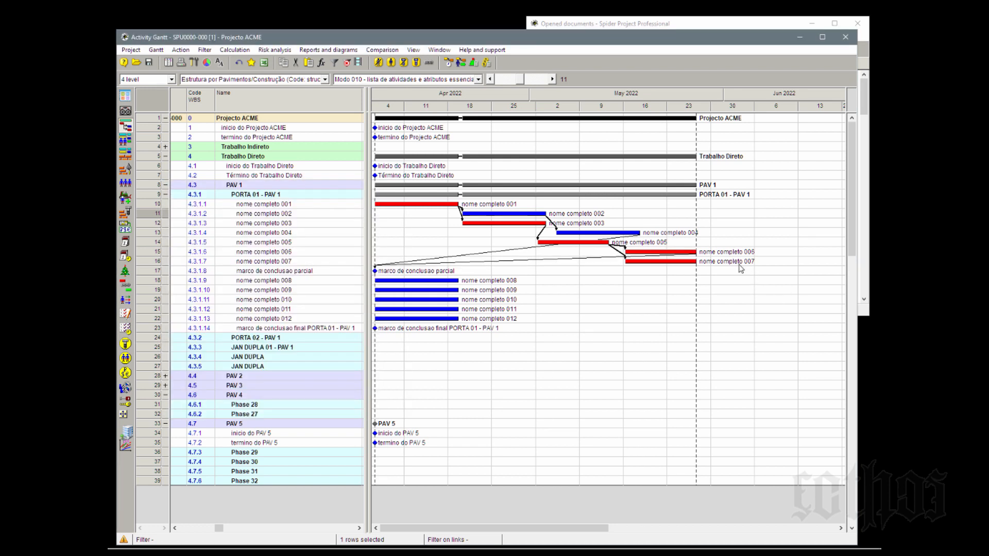
{"action": "left_click_drag", "start_coordinate": [737, 262], "coordinate": [406, 271]}
{"action": "left_click", "coordinate": [184, 407]}
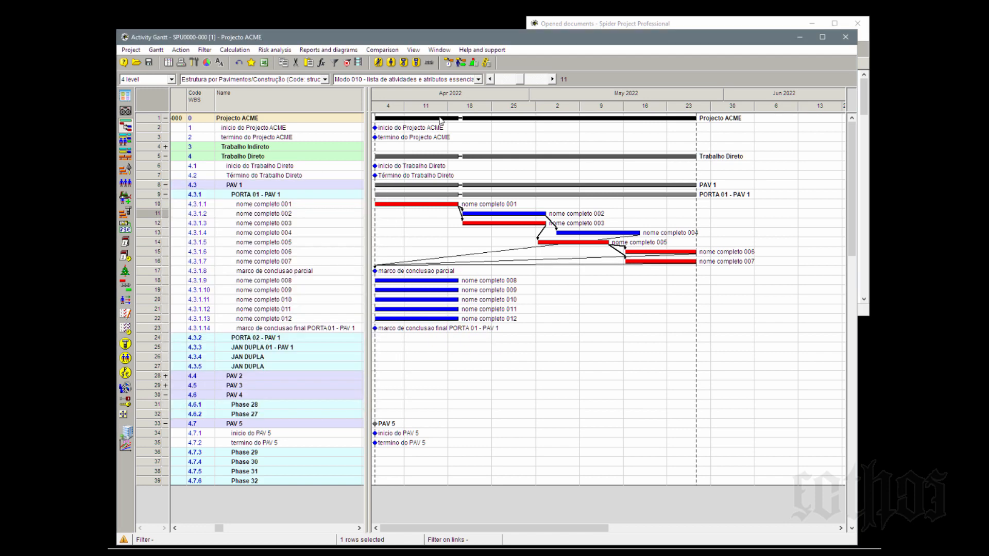
{"action": "left_click", "coordinate": [450, 63]}
{"action": "key", "text": "Return"}
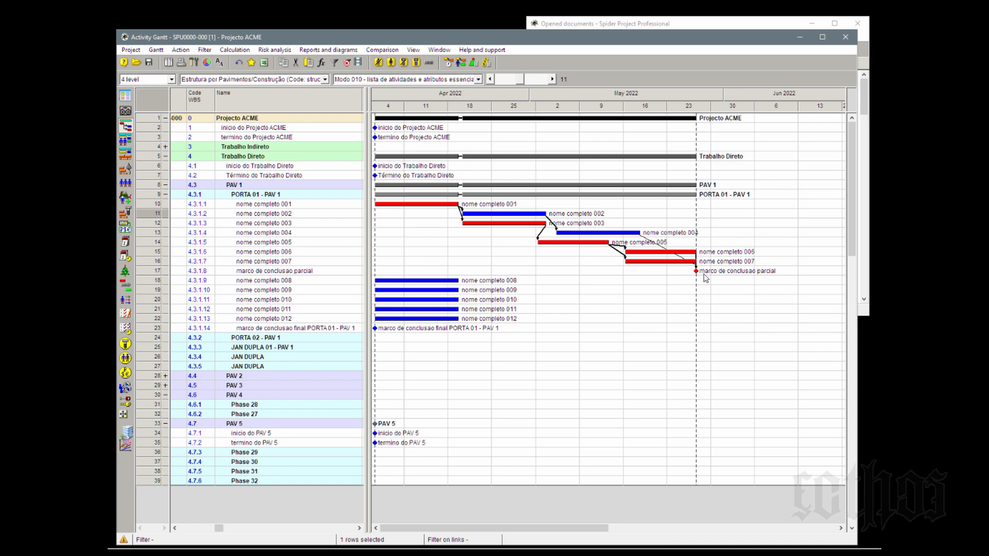
Create a Start - Start link from "nome completo 008" to "nome completo 009" in the Gantt chart
{"action": "left_click", "coordinate": [552, 79]}
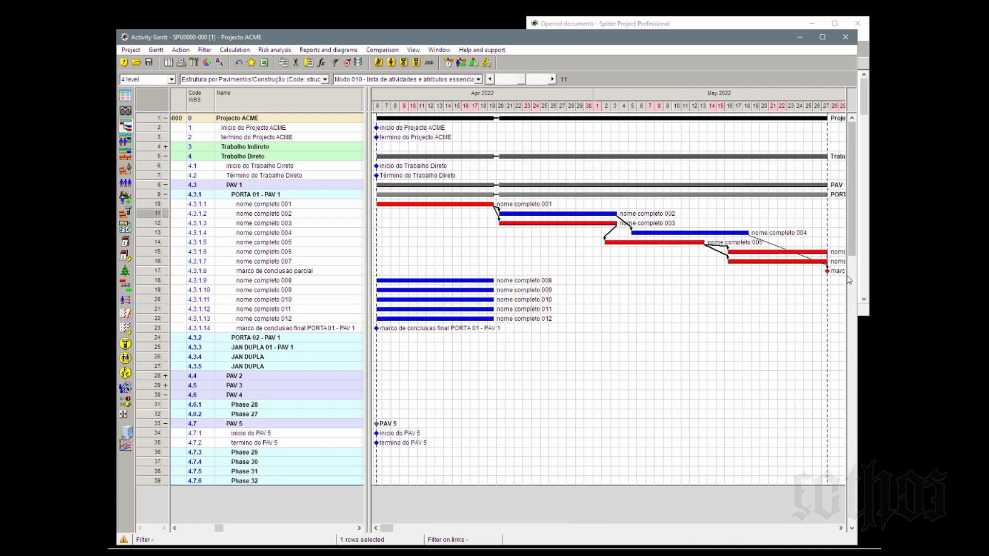
{"action": "mouse_move", "coordinate": [828, 272]}
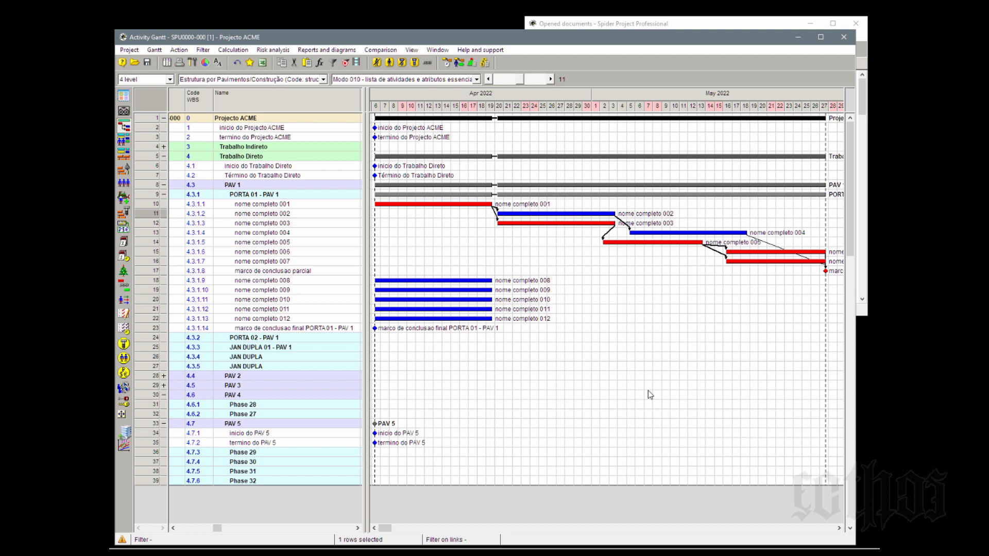
{"action": "mouse_move", "coordinate": [494, 228]}
{"action": "left_click_drag", "start_coordinate": [536, 279], "coordinate": [537, 279]}
{"action": "left_click_drag", "start_coordinate": [537, 282], "coordinate": [539, 290]}
{"action": "left_click_drag", "start_coordinate": [538, 290], "coordinate": [539, 290]}
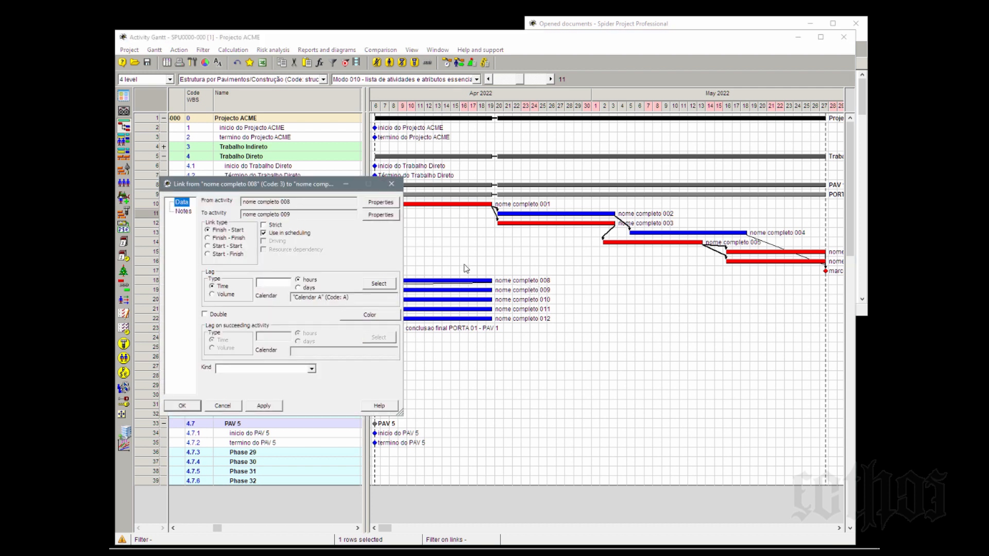
{"action": "left_click", "coordinate": [306, 201]}
{"action": "left_click", "coordinate": [208, 247]}
{"action": "left_click", "coordinate": [190, 406]}
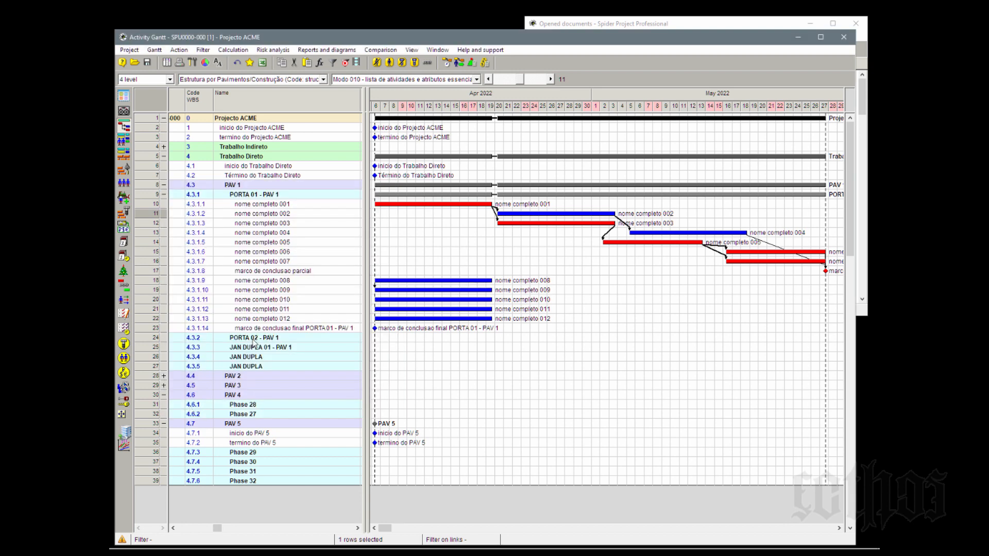
Recalculate the simple schedule and check the start dates of "nome completo 008" and "nome completo 009"
{"action": "left_click", "coordinate": [447, 66]}
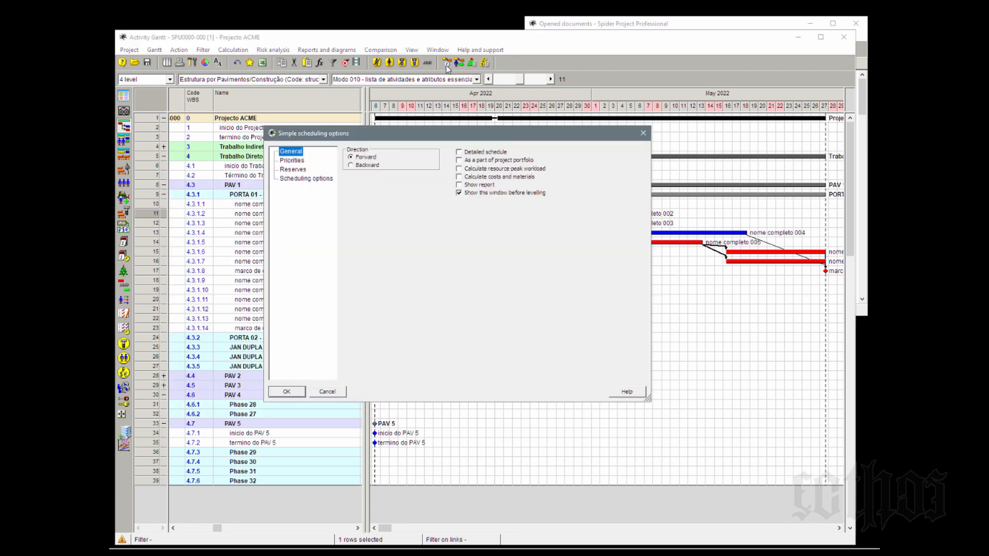
{"action": "key", "text": "Return"}
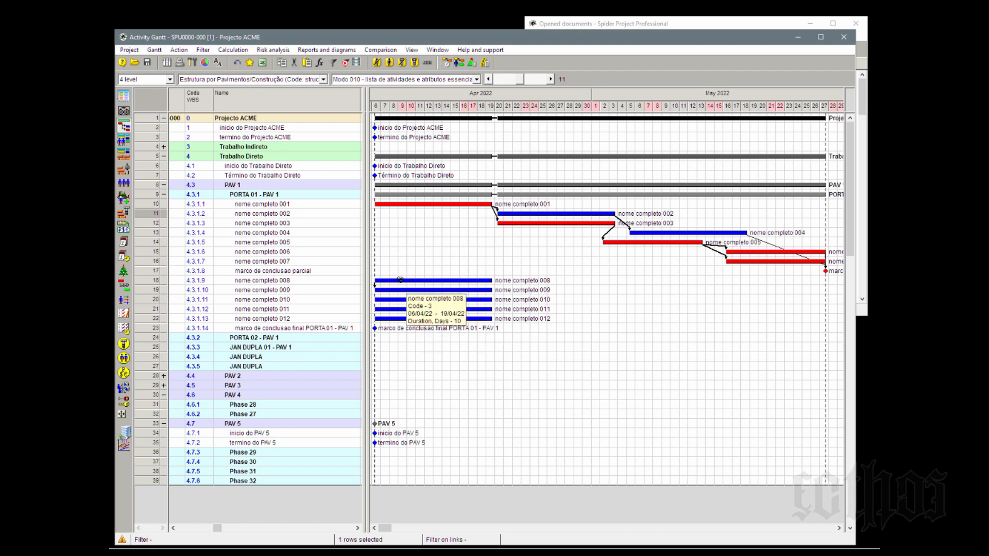
{"action": "left_click", "coordinate": [538, 80]}
{"action": "mouse_move", "coordinate": [415, 282]}
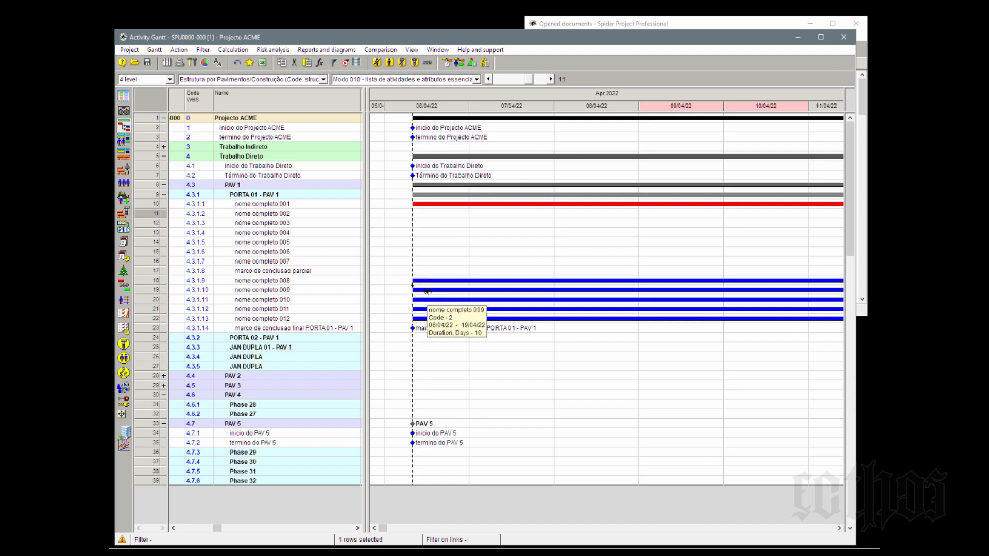
Create a Start - Start link from "nome completo 010" to "nome completo 011" with a 3-day lag, and recalculate the simple schedule
{"action": "left_click", "coordinate": [488, 79]}
{"action": "left_click", "coordinate": [488, 79]}
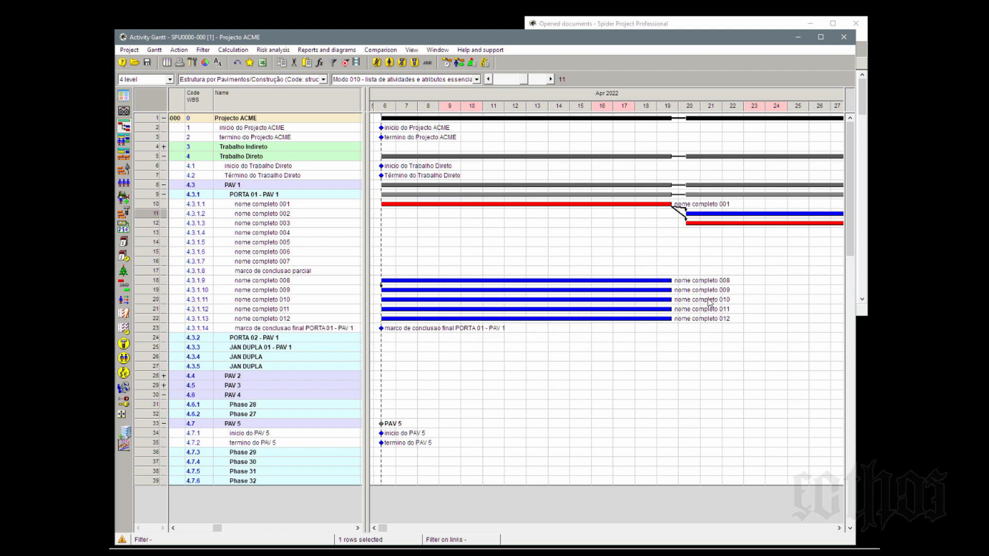
{"action": "left_click_drag", "start_coordinate": [707, 300], "coordinate": [695, 310]}
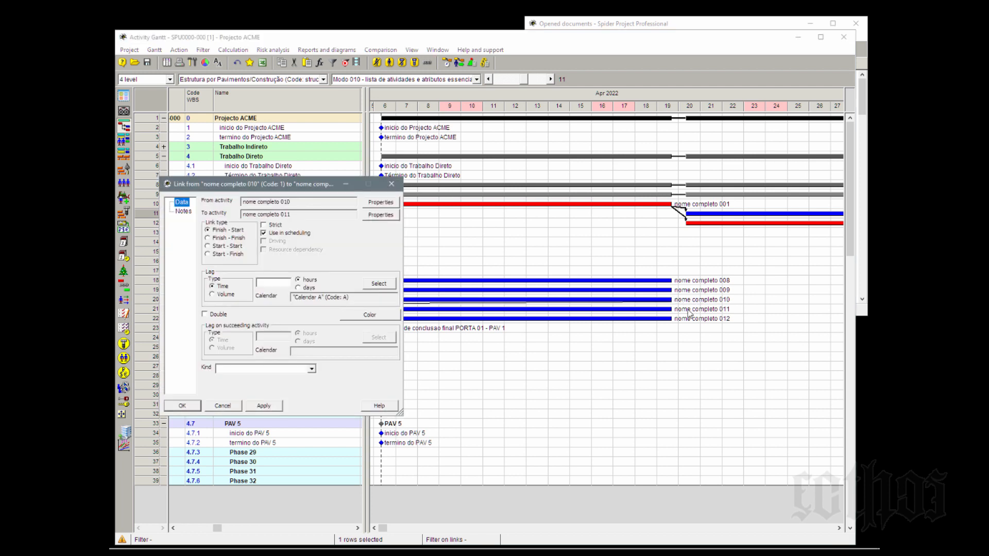
{"action": "left_click", "coordinate": [216, 247]}
{"action": "left_click", "coordinate": [298, 287]}
{"action": "left_click", "coordinate": [194, 406]}
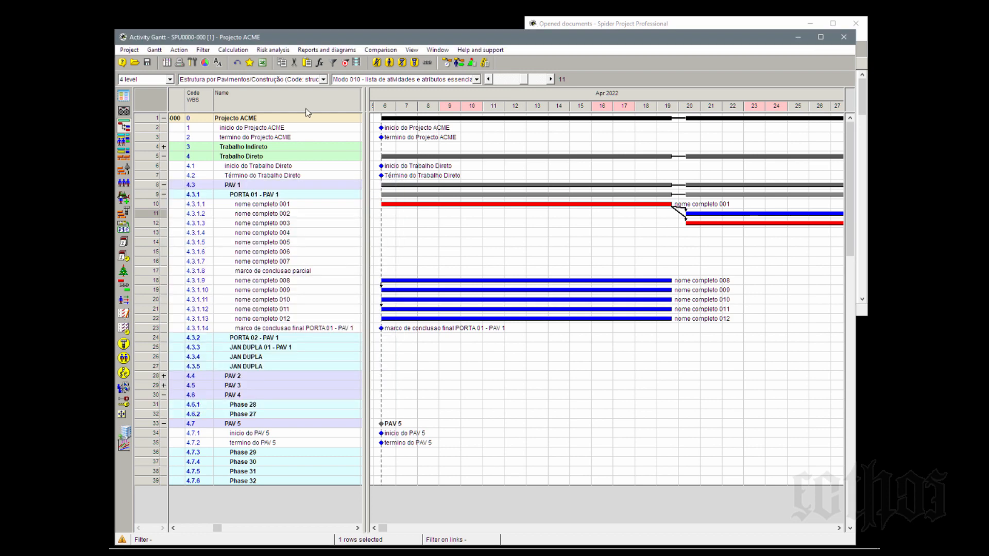
{"action": "left_click", "coordinate": [446, 63]}
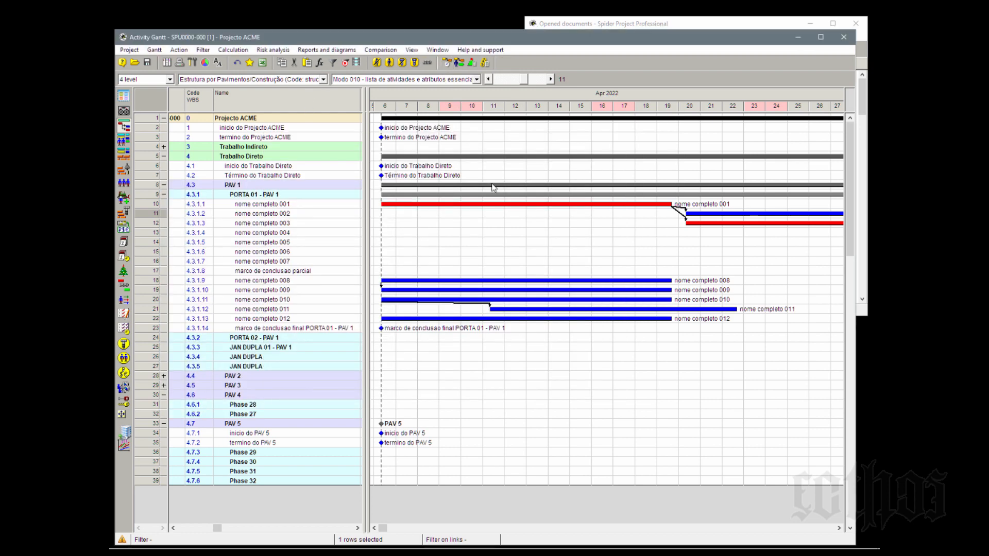
Review the type, lag and calendar of the link from "nome completo 010" to "nome completo 011"
{"action": "mouse_move", "coordinate": [499, 309]}
{"action": "mouse_move", "coordinate": [532, 313]}
{"action": "left_click_drag", "start_coordinate": [700, 300], "coordinate": [766, 310]}
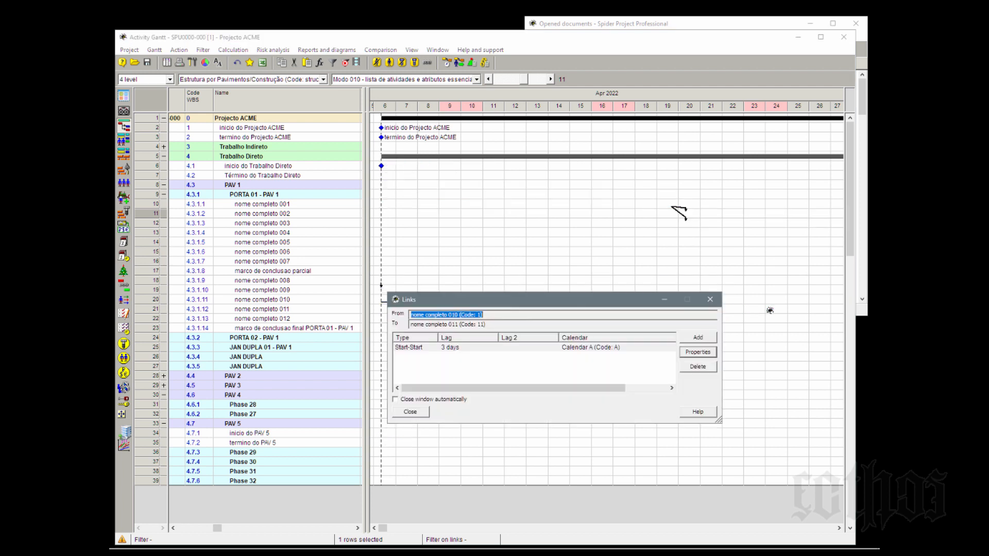
{"action": "left_click", "coordinate": [412, 348]}
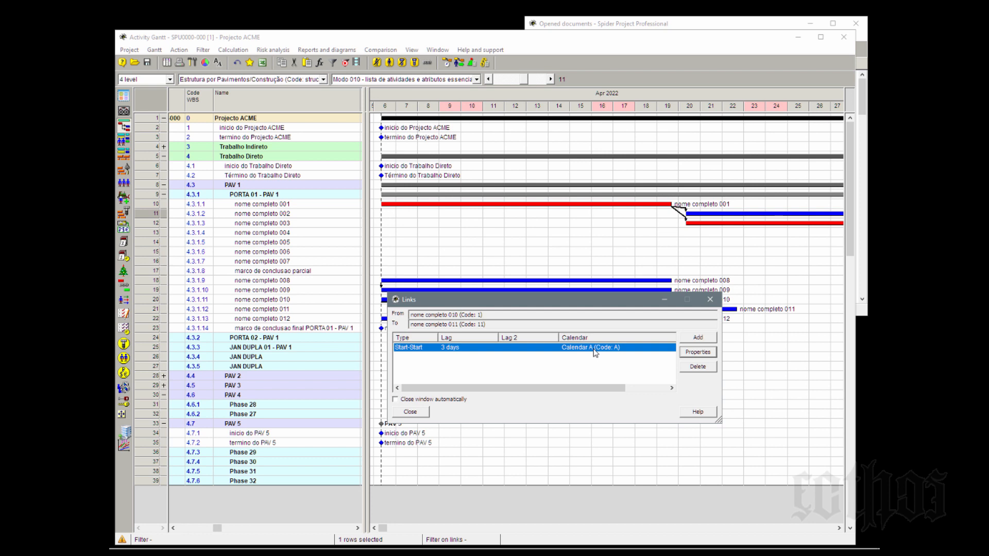
{"action": "left_click", "coordinate": [709, 299]}
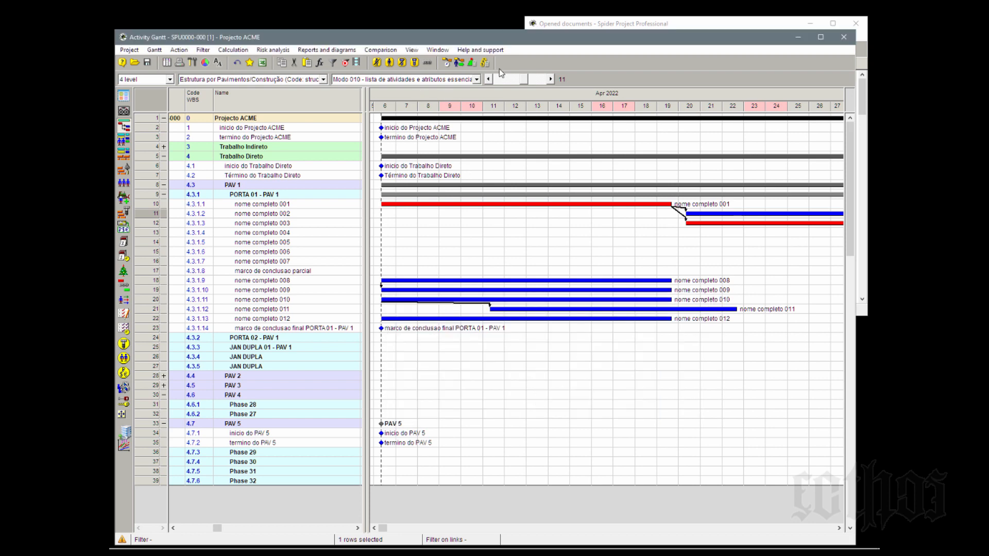
{"action": "left_click", "coordinate": [488, 80]}
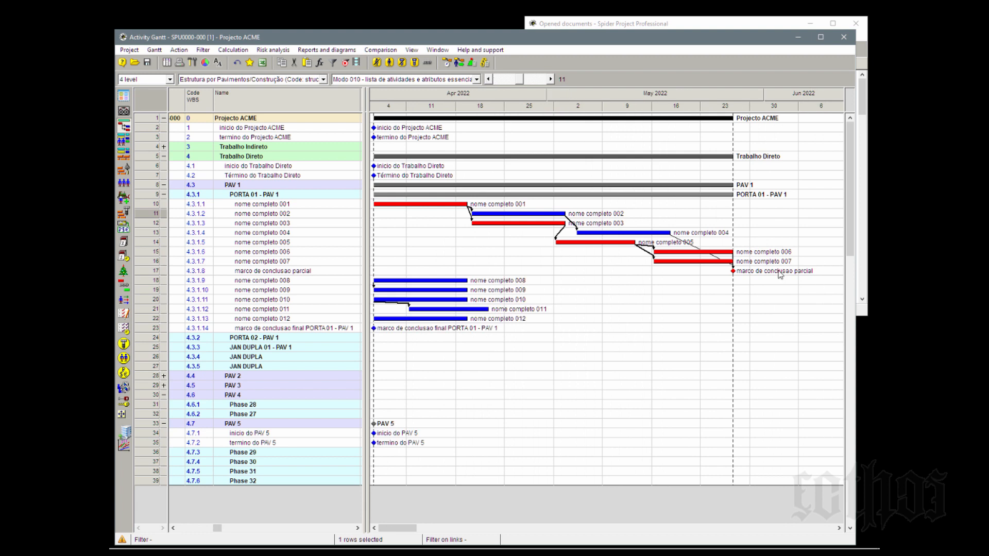
Create a Finish - Start link from "marco de conclusao parcial" to "nome completo 008", recalculate the schedule and check the dates of "nome completo 009"
{"action": "left_click_drag", "start_coordinate": [778, 271], "coordinate": [386, 281]}
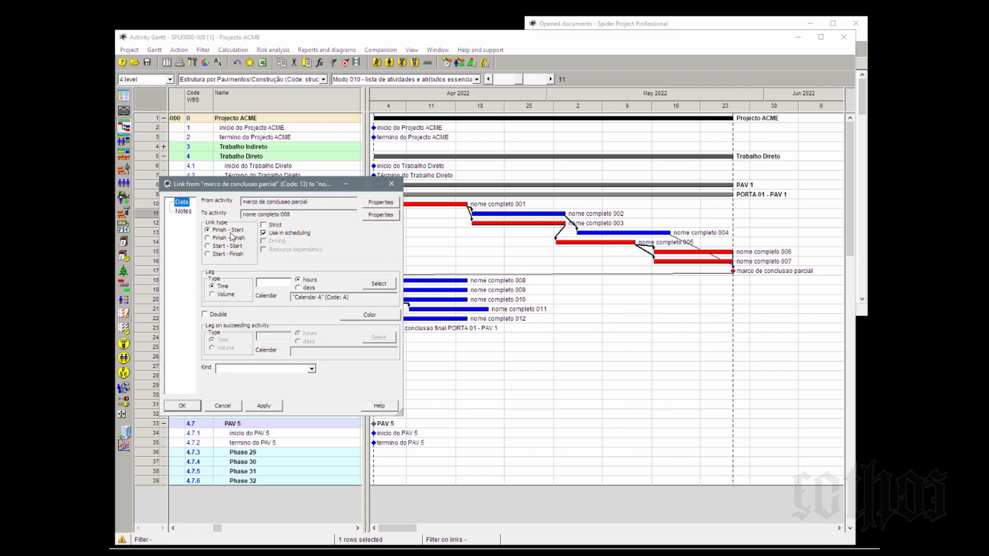
{"action": "left_click", "coordinate": [182, 406]}
{"action": "left_click", "coordinate": [455, 66]}
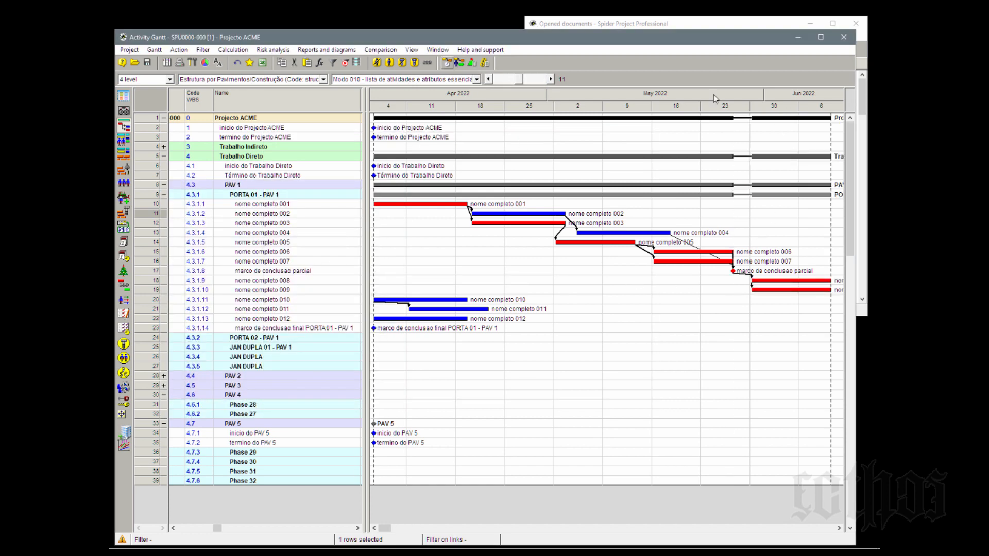
{"action": "left_click", "coordinate": [487, 78]}
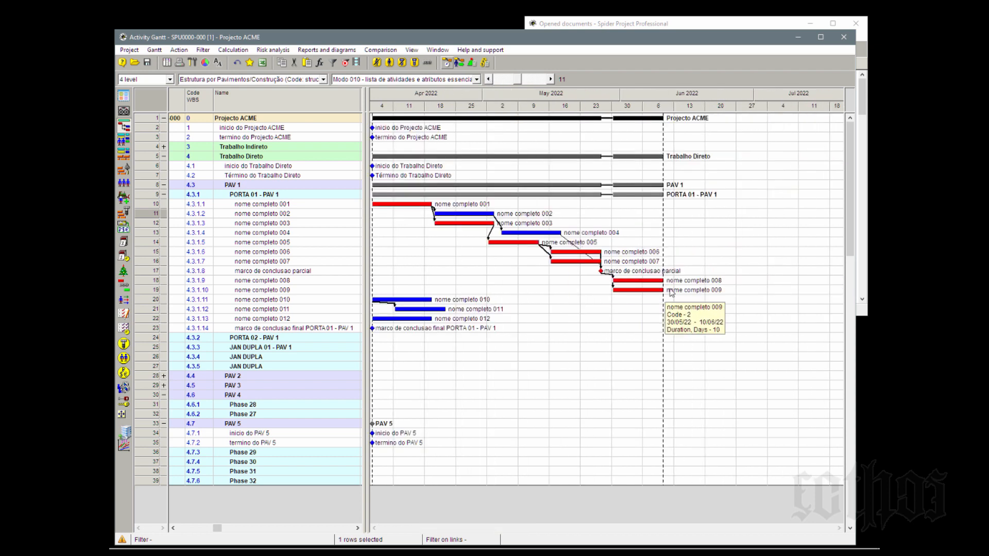
{"action": "mouse_move", "coordinate": [664, 292]}
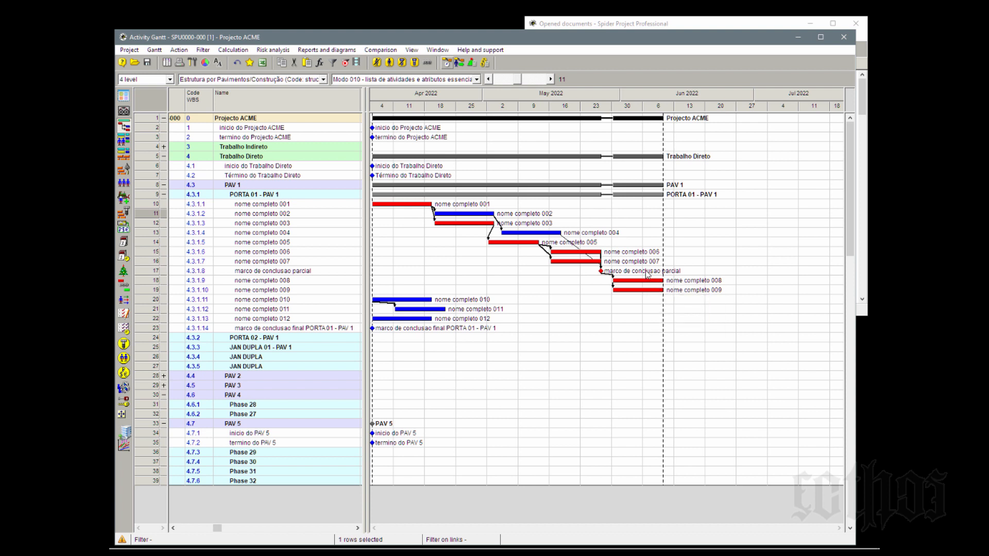
Create a Finish - Start link from "marco de conclusao parcial" to "nome completo 010" and recalculate the schedule
{"action": "left_click_drag", "start_coordinate": [646, 271], "coordinate": [386, 299]}
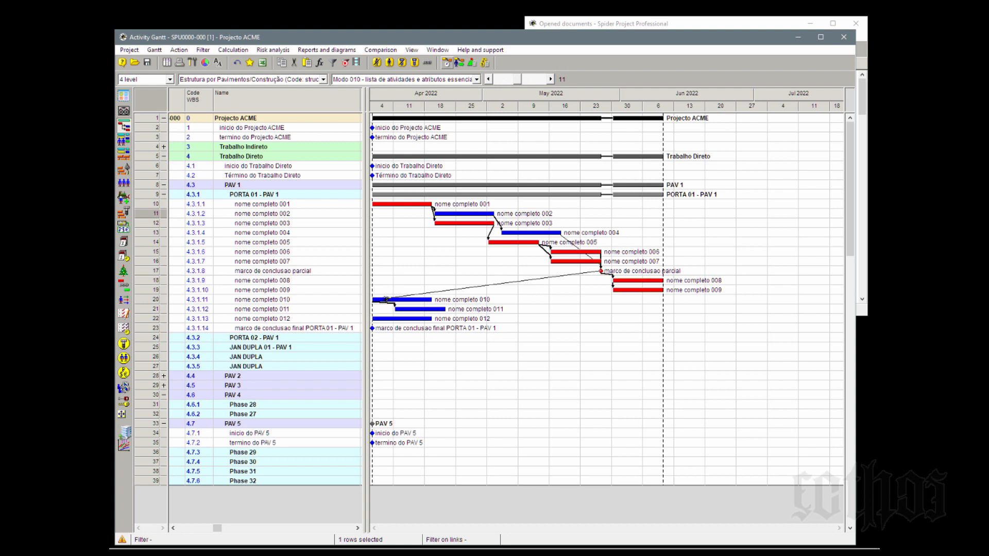
{"action": "left_click_drag", "start_coordinate": [387, 299], "coordinate": [386, 299]}
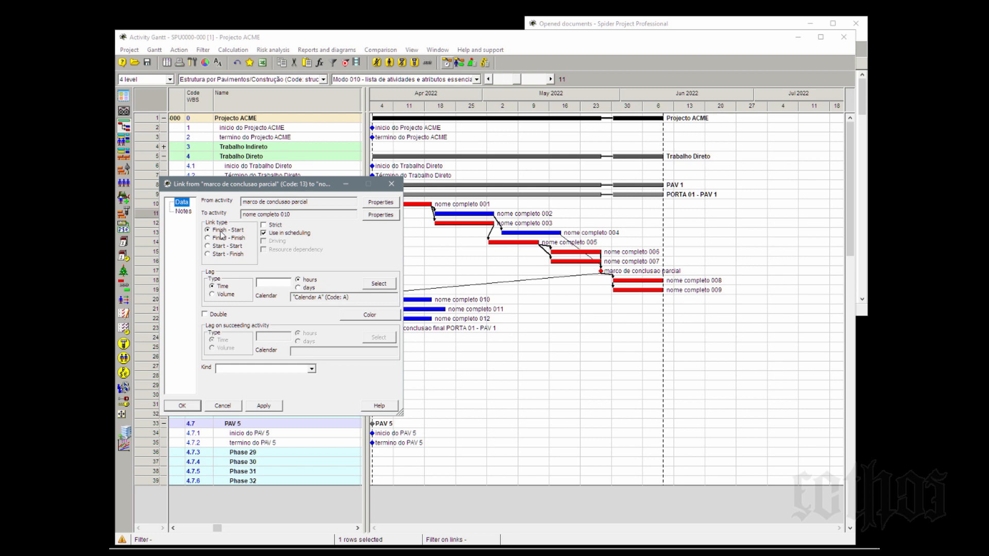
{"action": "left_click", "coordinate": [182, 406]}
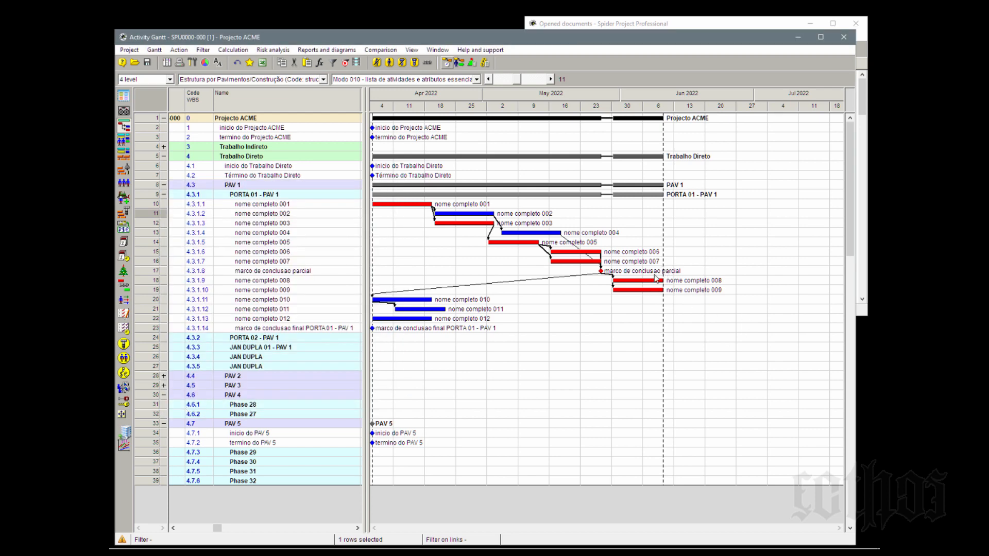
{"action": "left_click", "coordinate": [446, 62]}
{"action": "key", "text": "Return"}
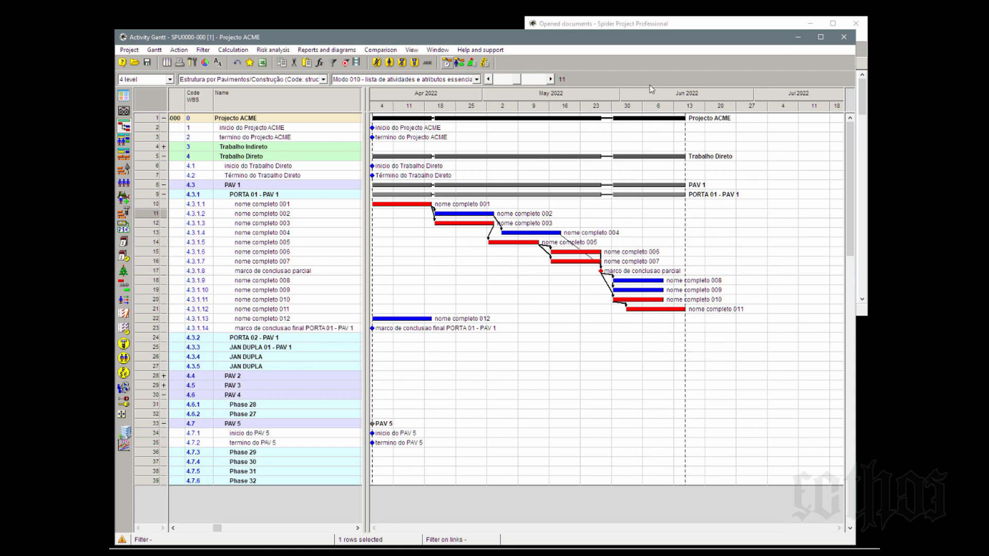
{"action": "left_click", "coordinate": [550, 79]}
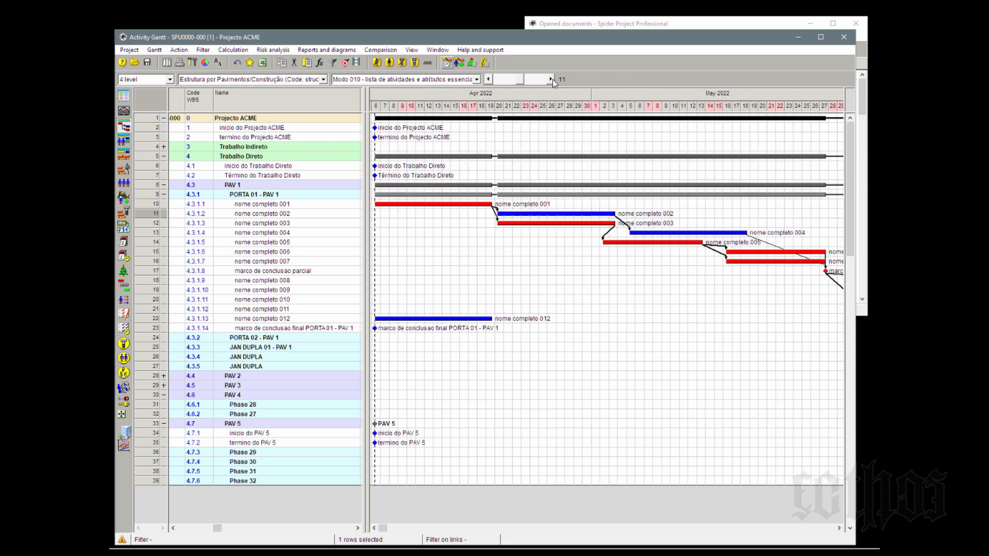
{"action": "left_click", "coordinate": [838, 528]}
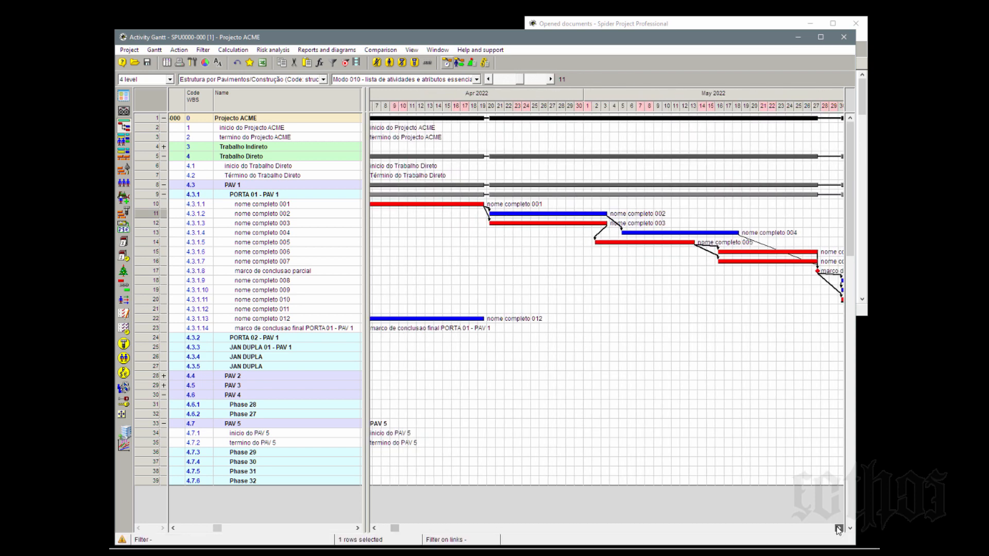
{"action": "left_click_drag", "start_coordinate": [838, 527], "coordinate": [838, 528]}
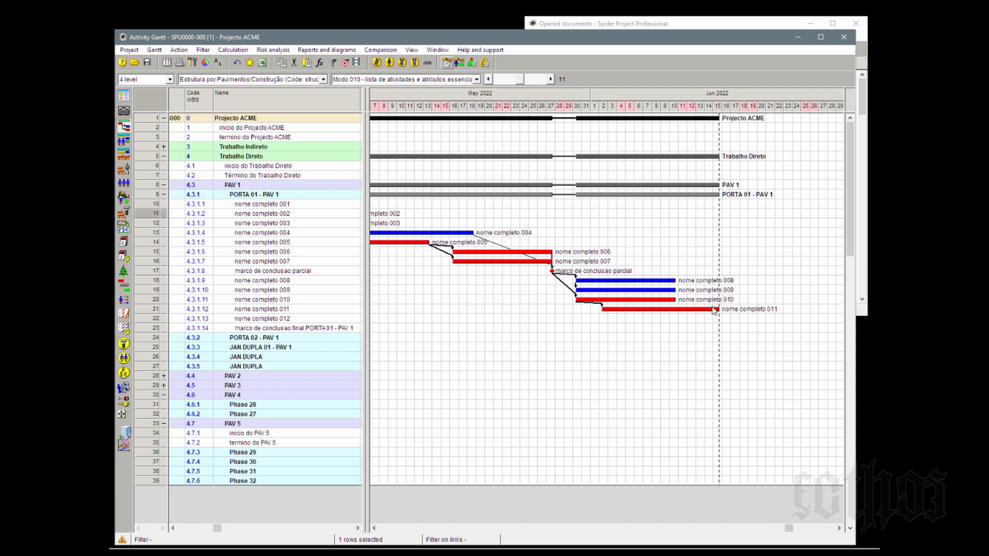
{"action": "left_click", "coordinate": [155, 310]}
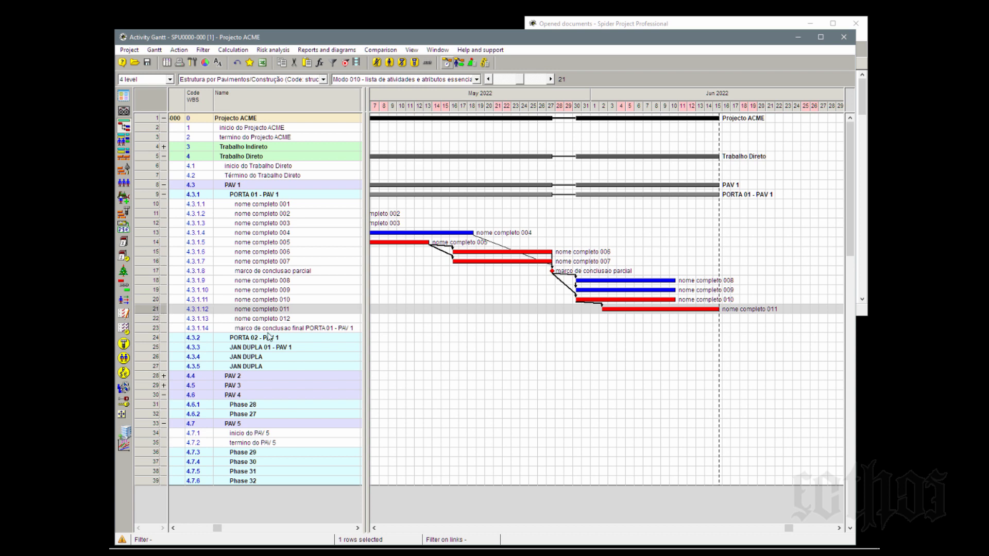
{"action": "left_click_drag", "start_coordinate": [760, 310], "coordinate": [666, 319]}
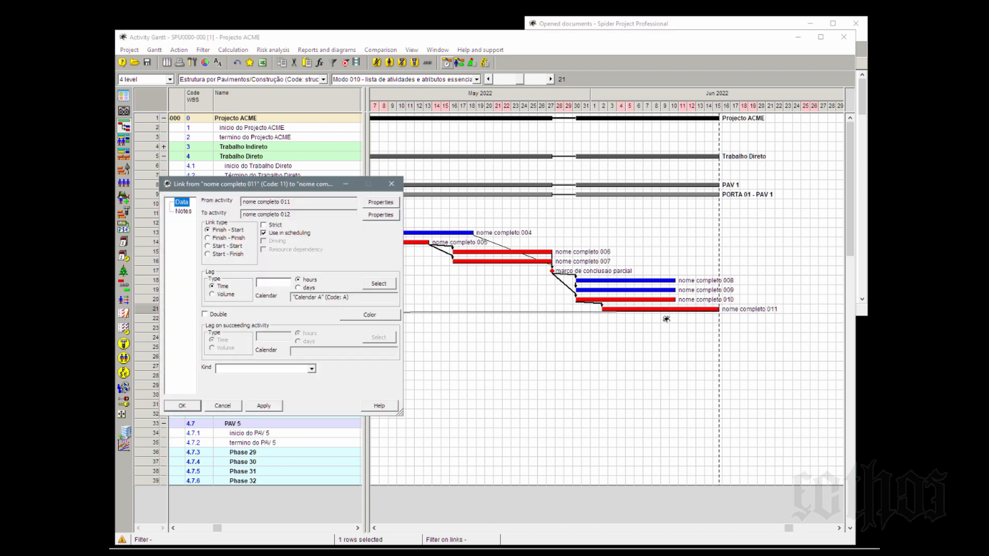
{"action": "left_click", "coordinate": [303, 202]}
{"action": "left_click", "coordinate": [224, 300]}
{"action": "type", "text": "-1"}
{"action": "type", "text": "-3"}
{"action": "left_click", "coordinate": [322, 214]}
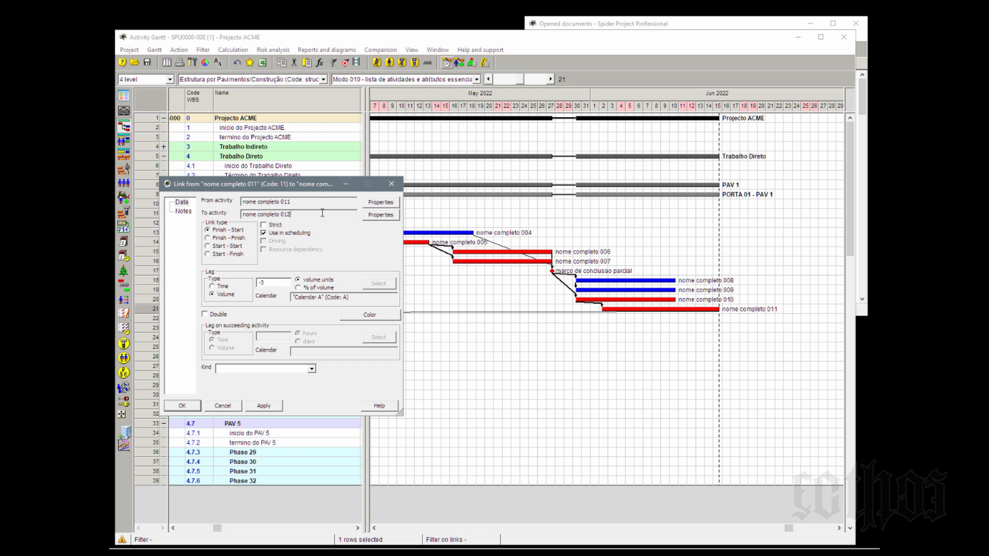
{"action": "left_click", "coordinate": [271, 286]}
{"action": "left_click", "coordinate": [301, 203]}
{"action": "left_click", "coordinate": [298, 217]}
{"action": "left_click_drag", "start_coordinate": [283, 284], "coordinate": [202, 283]}
{"action": "type", "text": "-3"}
{"action": "left_click", "coordinate": [223, 406]}
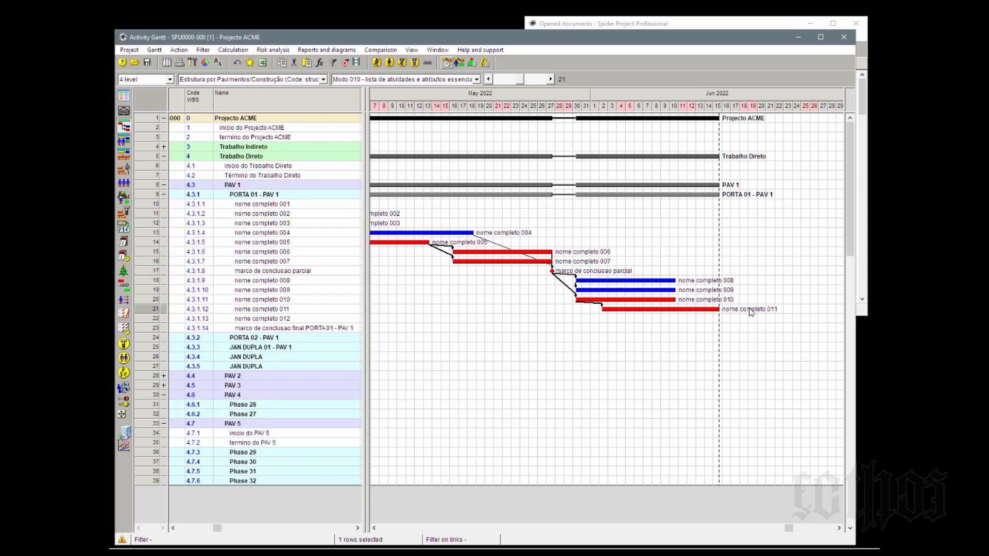
Create a Finish - Start link without lag from "nome completo 011" to "nome completo 012", recalculate the schedule and check the dates of "nome completo 012"
{"action": "left_click_drag", "start_coordinate": [750, 312], "coordinate": [690, 320]}
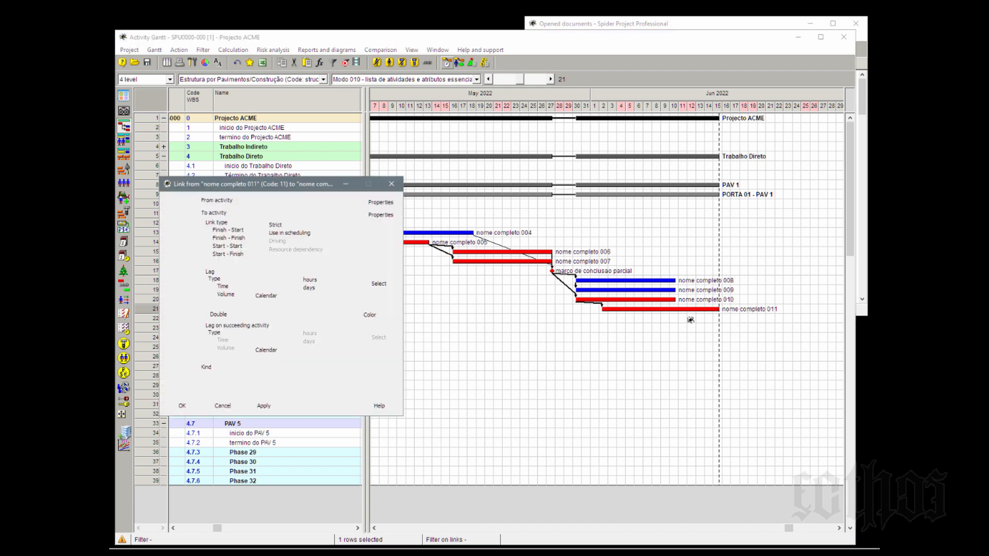
{"action": "left_click", "coordinate": [182, 406]}
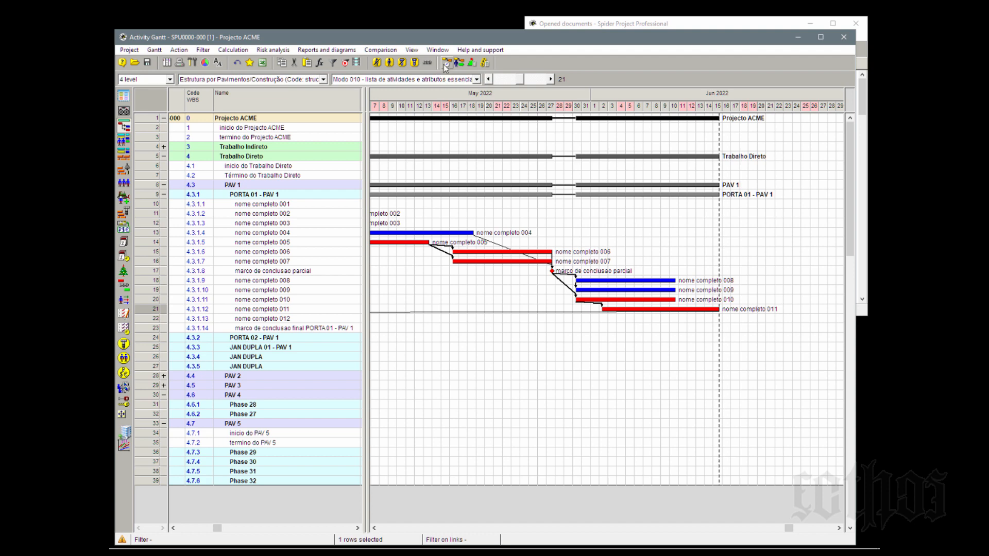
{"action": "left_click", "coordinate": [443, 64]}
{"action": "key", "text": "Return"}
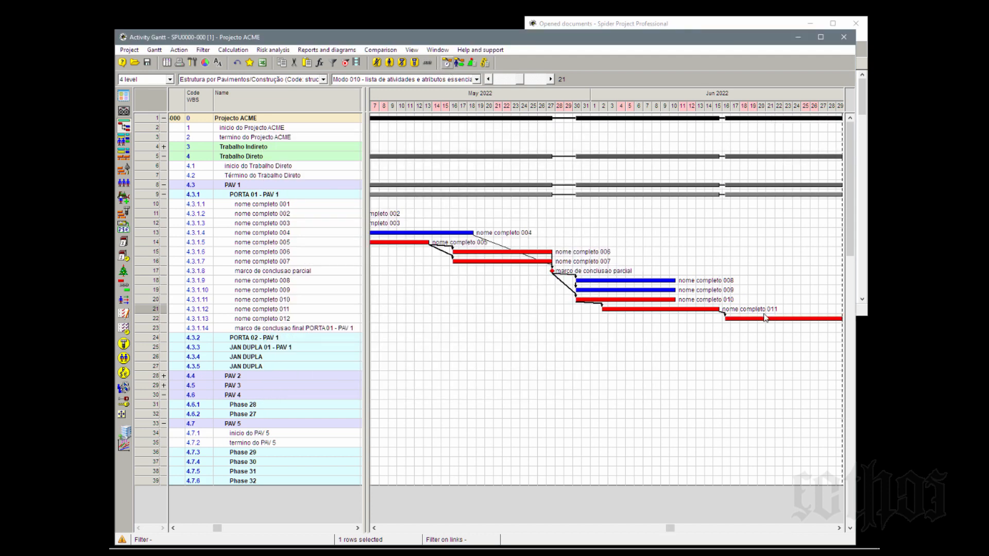
{"action": "mouse_move", "coordinate": [751, 317]}
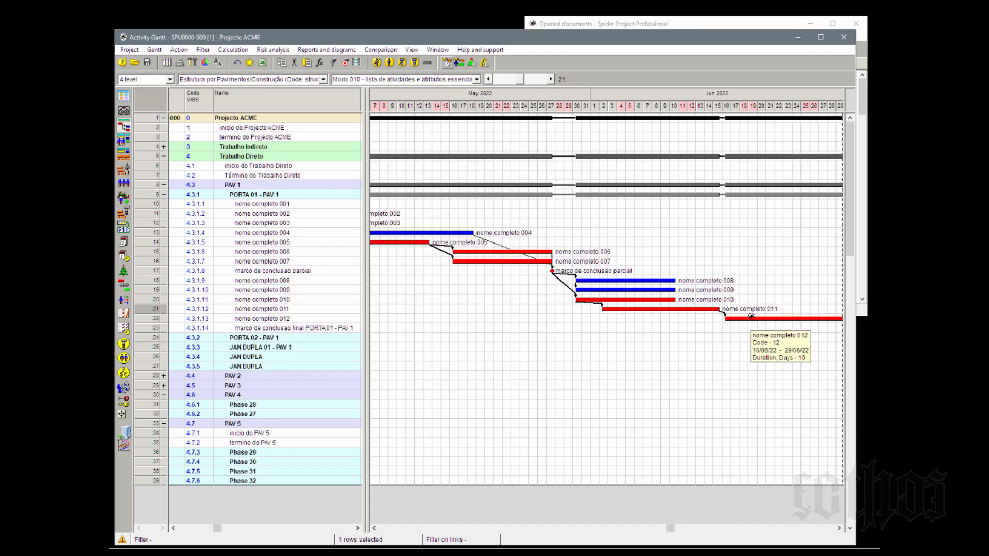
{"action": "left_click_drag", "start_coordinate": [506, 300], "coordinate": [520, 363]}
{"action": "mouse_move", "coordinate": [783, 323]}
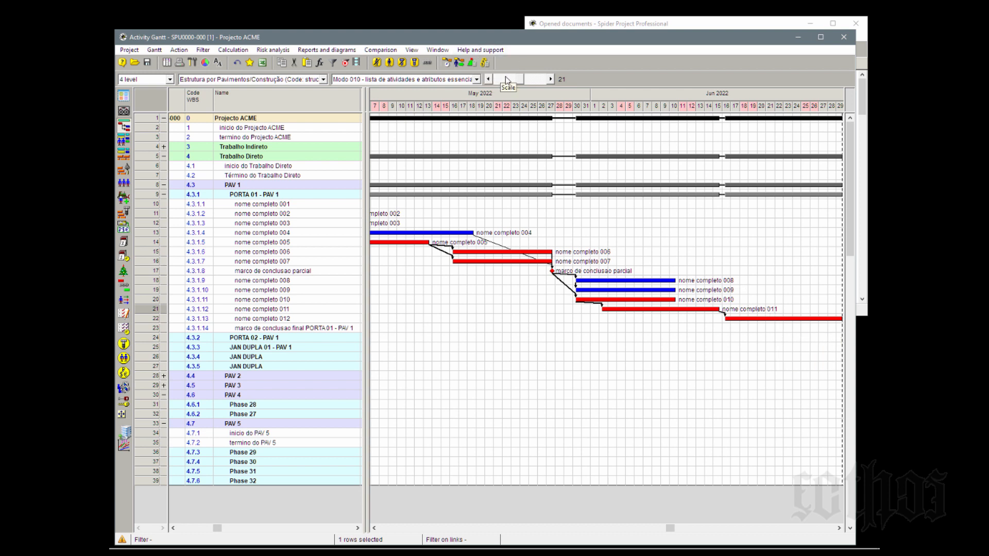
Fit the Gantt timescale to the whole project
{"action": "right_click", "coordinate": [490, 102]}
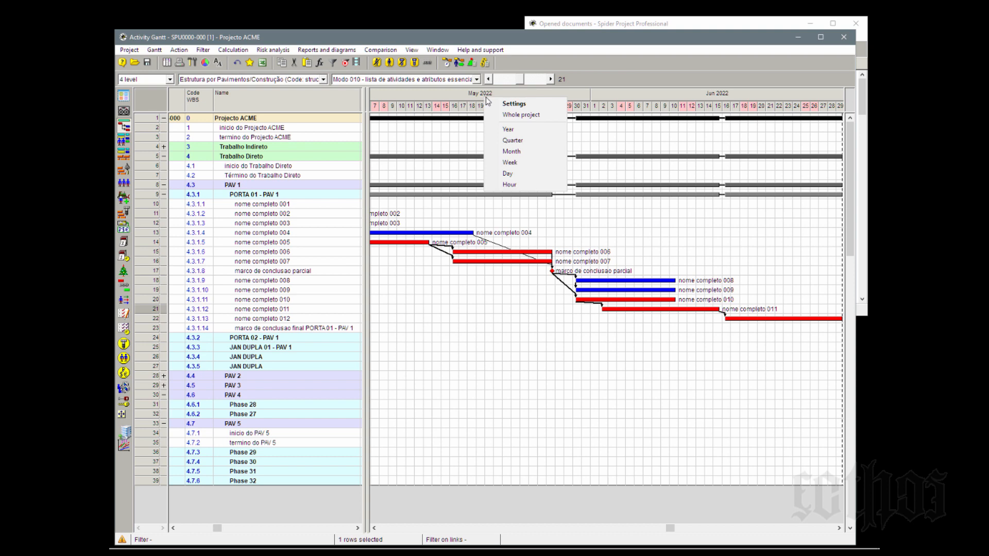
{"action": "left_click", "coordinate": [520, 114]}
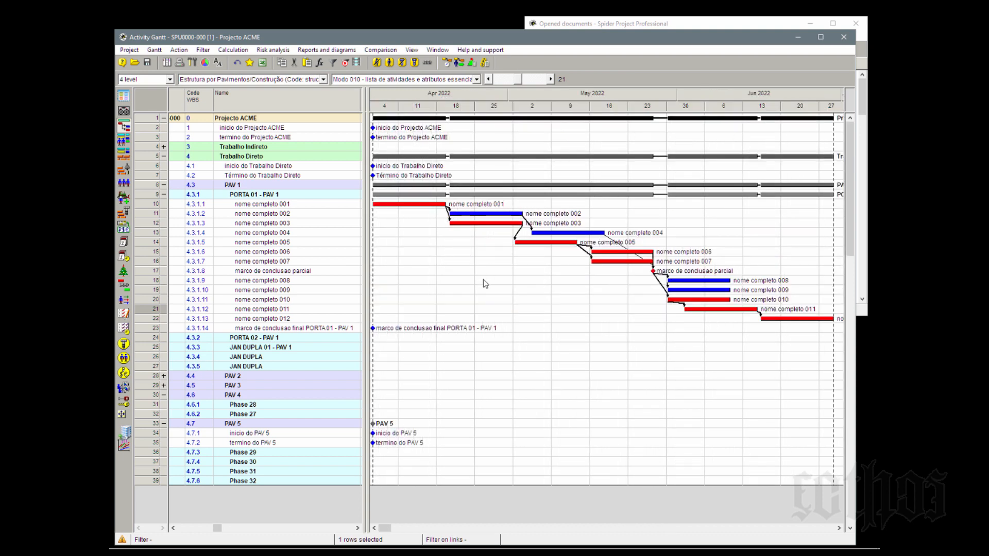
{"action": "left_click", "coordinate": [538, 80]}
{"action": "left_click", "coordinate": [538, 80]}
{"action": "left_click", "coordinate": [509, 82]}
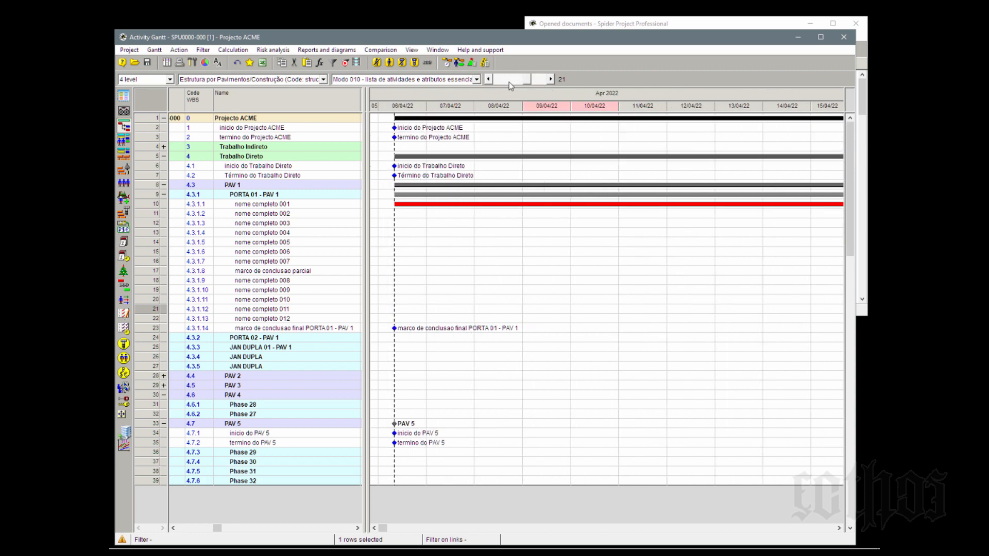
{"action": "left_click", "coordinate": [509, 82]}
{"action": "right_click", "coordinate": [505, 98]}
{"action": "left_click", "coordinate": [517, 110]}
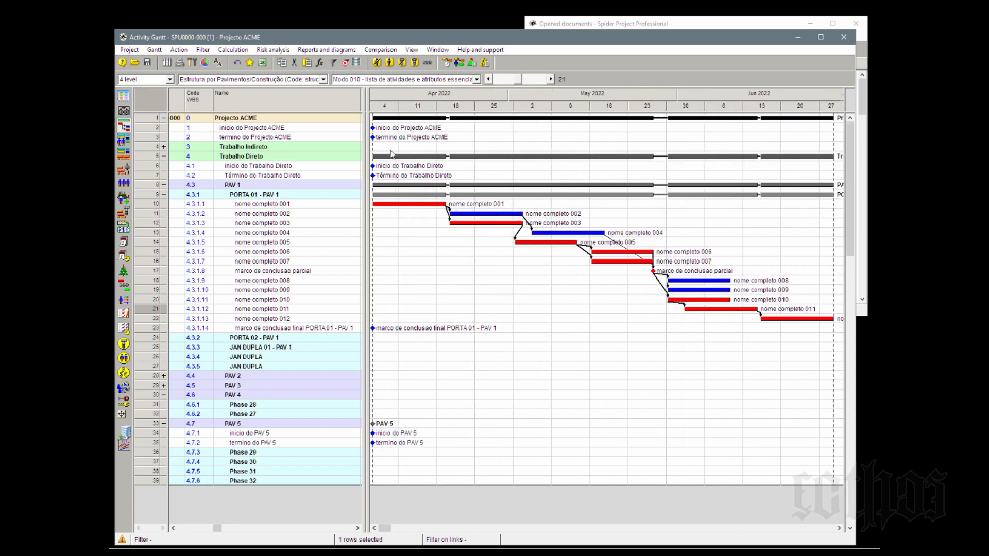
Create a Finish - Start link from "nome completo 012" to "marco de conclusao final PORTA 01 - PAV 1" and recalculate the schedule
{"action": "mouse_move", "coordinate": [387, 208]}
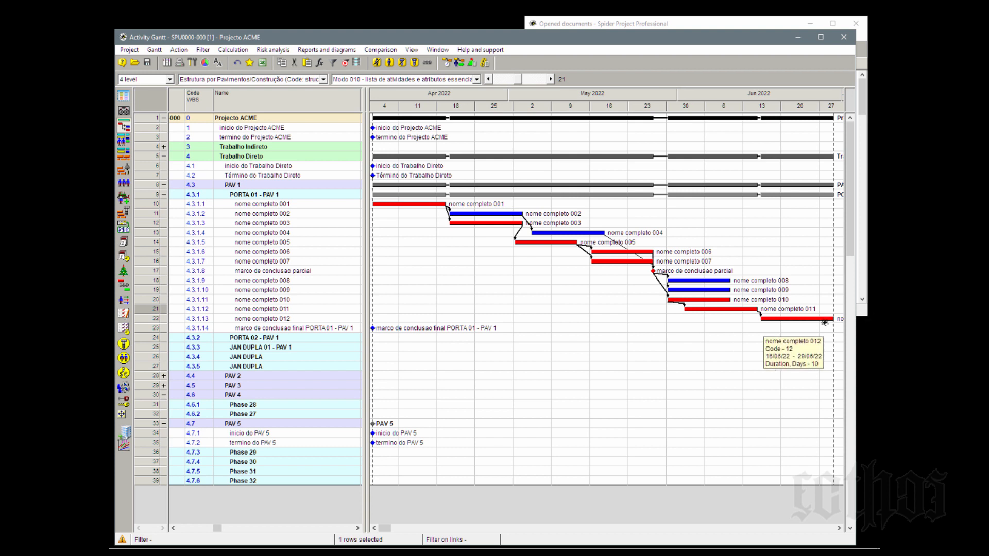
{"action": "left_click_drag", "start_coordinate": [824, 319], "coordinate": [503, 327]}
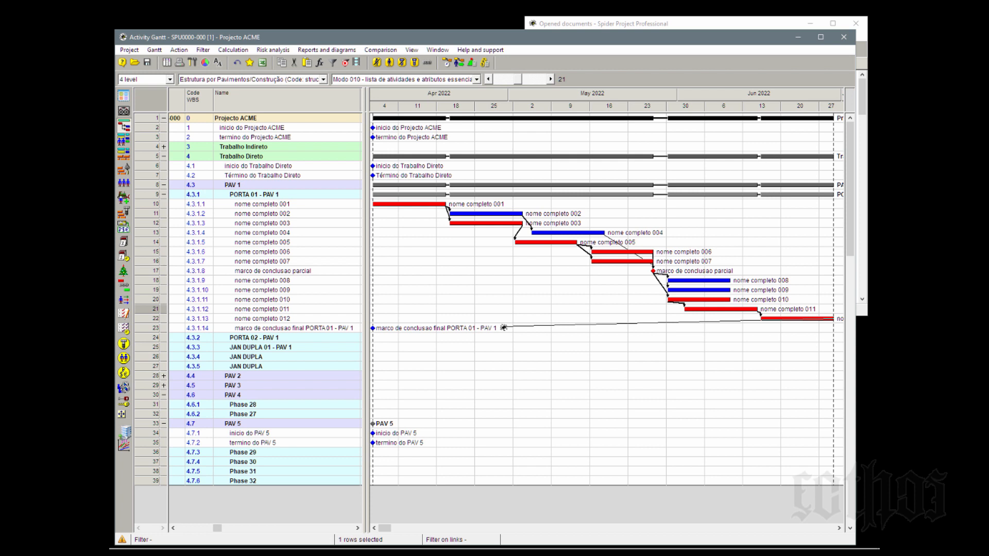
{"action": "left_click_drag", "start_coordinate": [504, 328], "coordinate": [504, 328]}
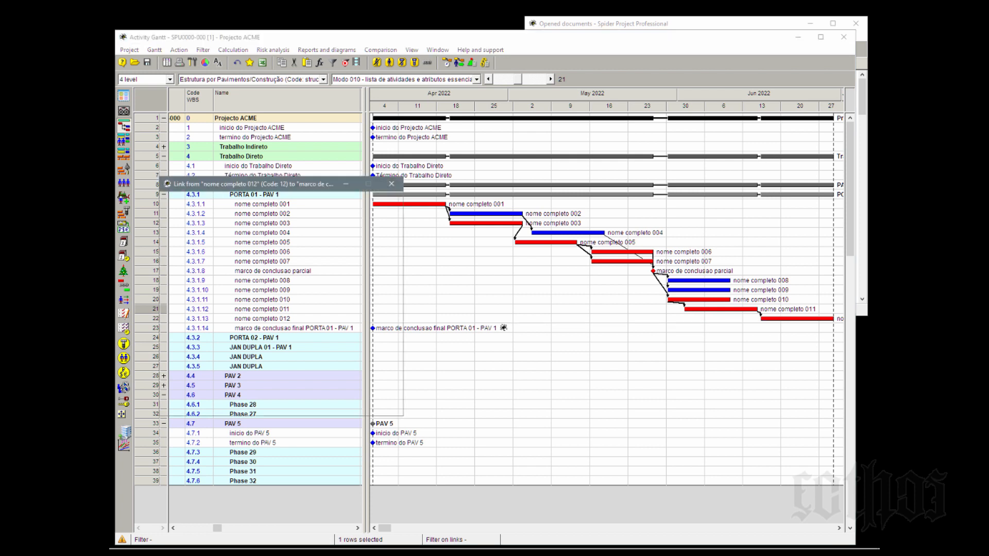
{"action": "left_click", "coordinate": [181, 406]}
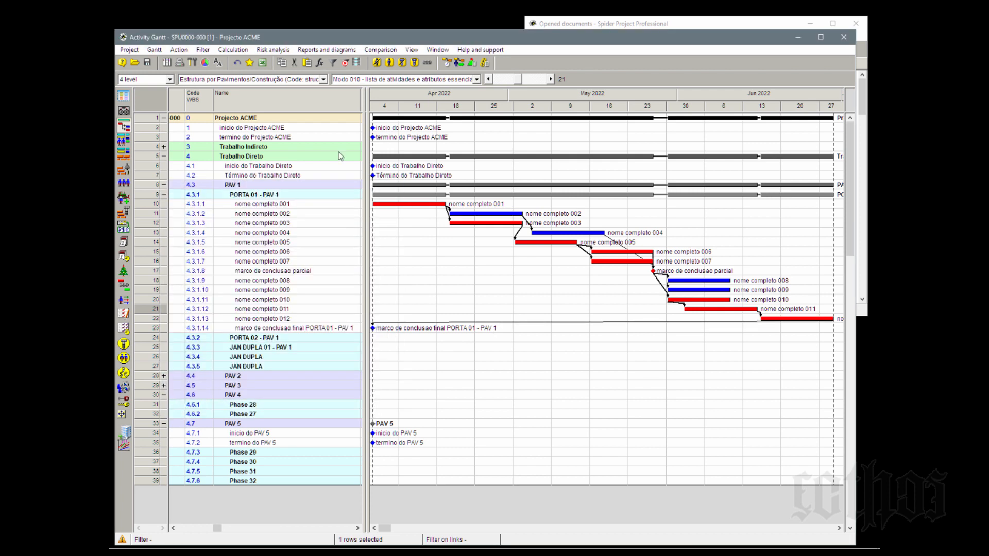
{"action": "left_click", "coordinate": [456, 65]}
{"action": "key", "text": "Return"}
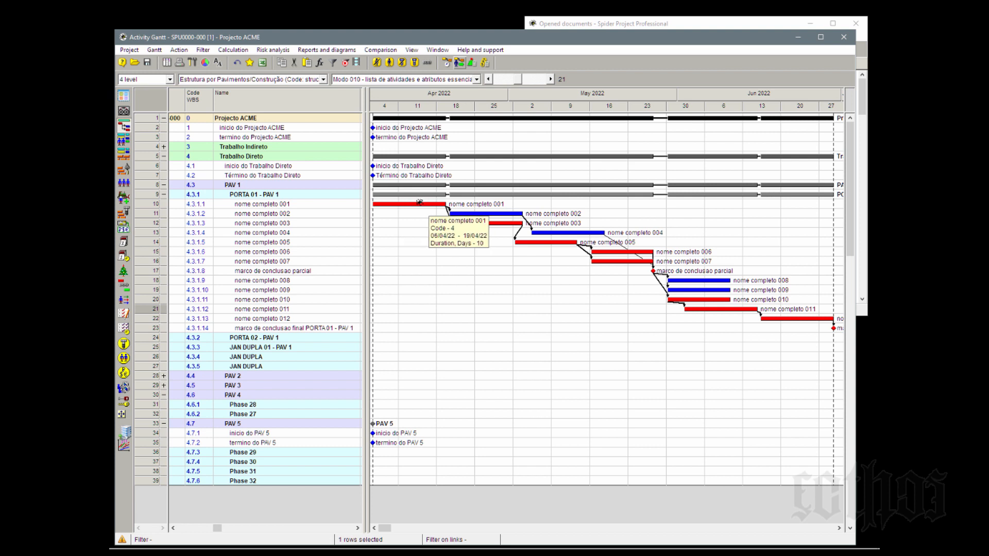
Highlight the PORTA 01 - PAV 1 phase and review its chain of linked activities, looking for those without a successor
{"action": "left_click", "coordinate": [151, 194]}
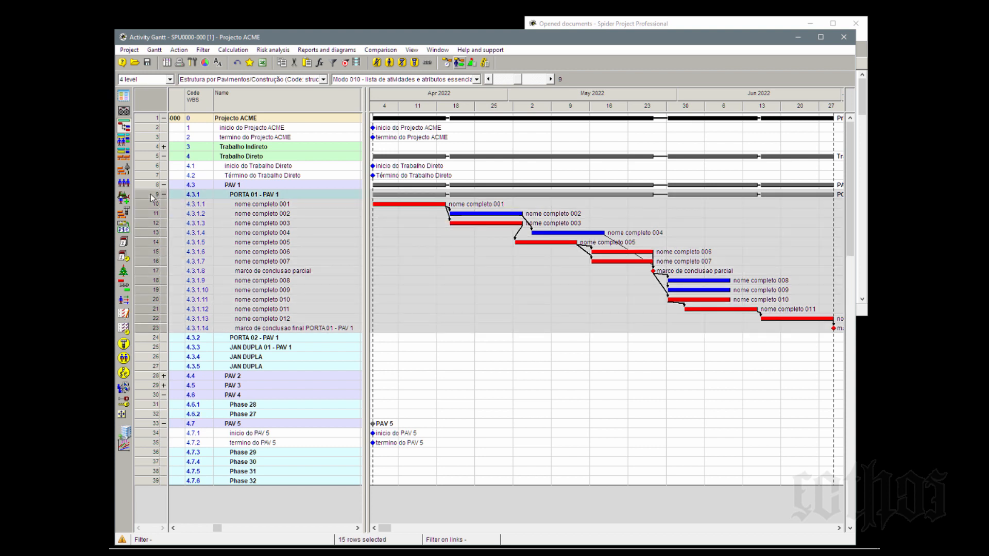
{"action": "left_click", "coordinate": [245, 252]}
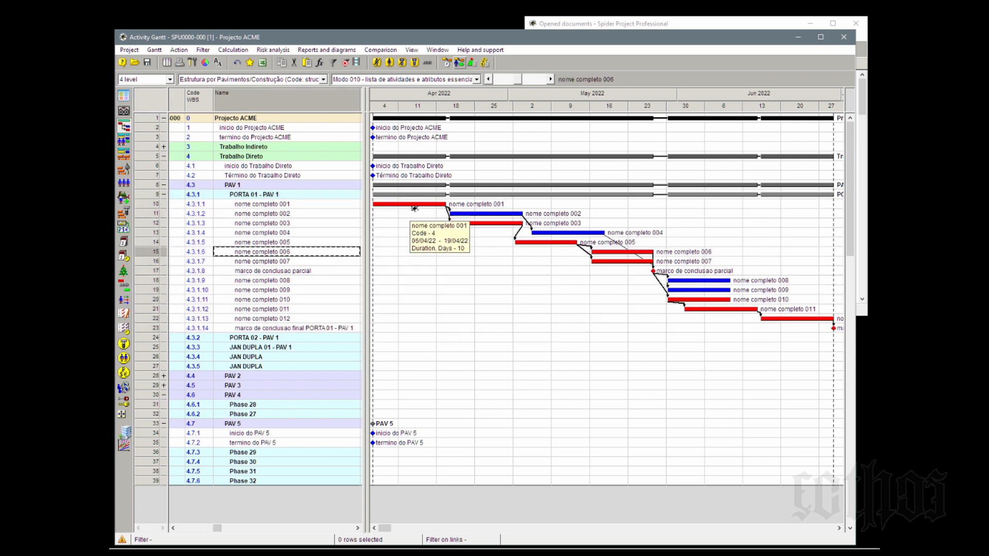
{"action": "mouse_move", "coordinate": [464, 225]}
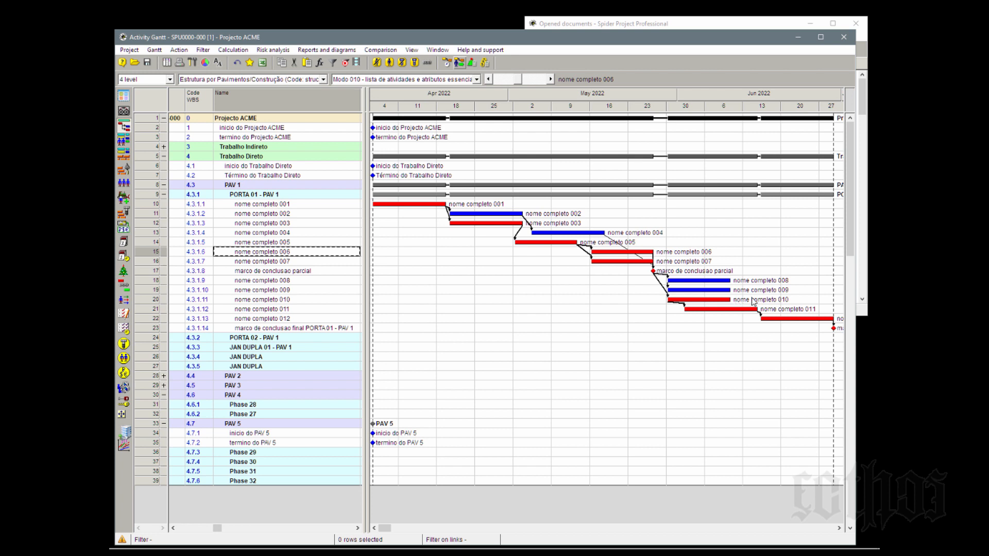
Create Finish - Start links from "nome completo 008", "009" and "010" to "marco de conclusao final PORTA 01 - PAV 1" and recalculate the schedule
{"action": "left_click_drag", "start_coordinate": [731, 281], "coordinate": [836, 328]}
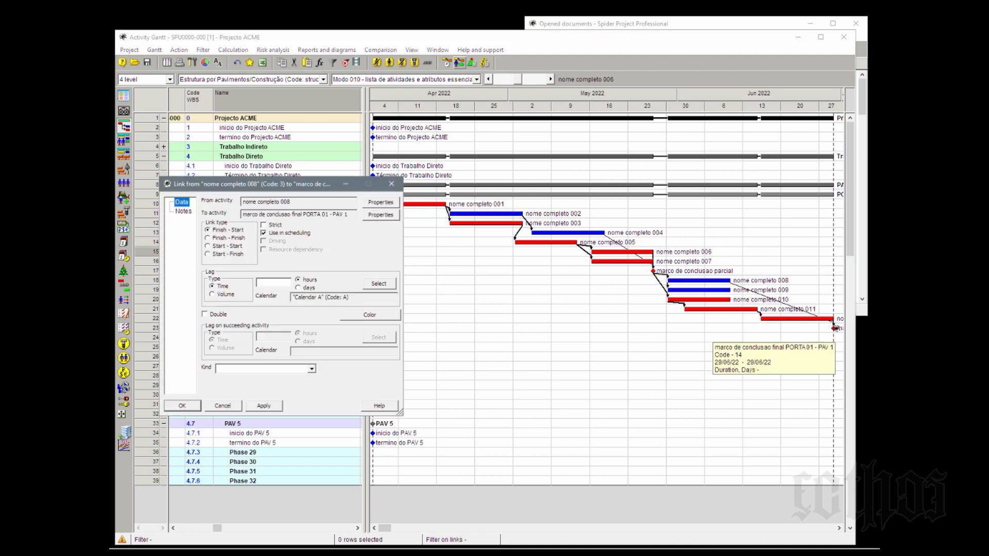
{"action": "left_click", "coordinate": [185, 406]}
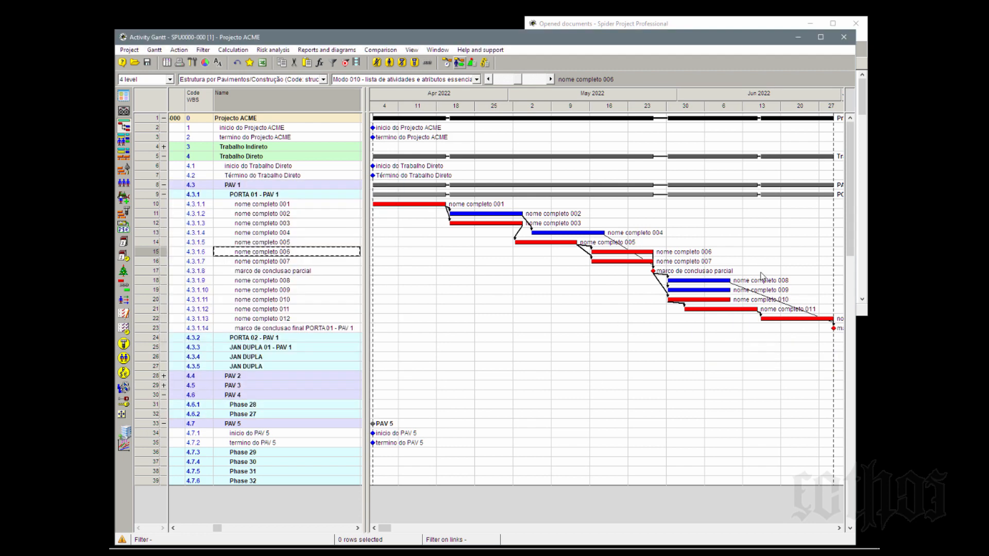
{"action": "left_click_drag", "start_coordinate": [732, 290], "coordinate": [836, 328]}
{"action": "left_click", "coordinate": [195, 407]}
{"action": "left_click_drag", "start_coordinate": [732, 300], "coordinate": [834, 328]}
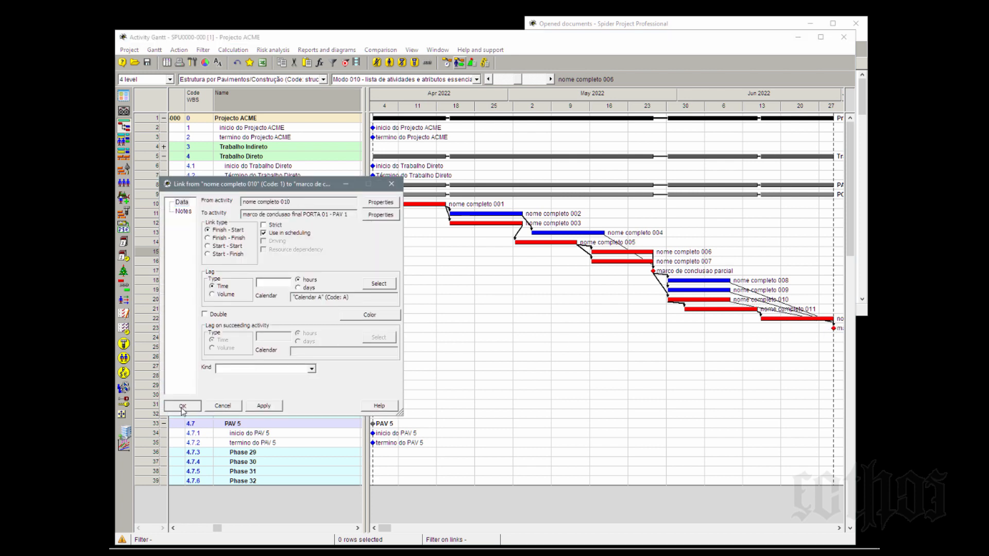
{"action": "left_click", "coordinate": [182, 406]}
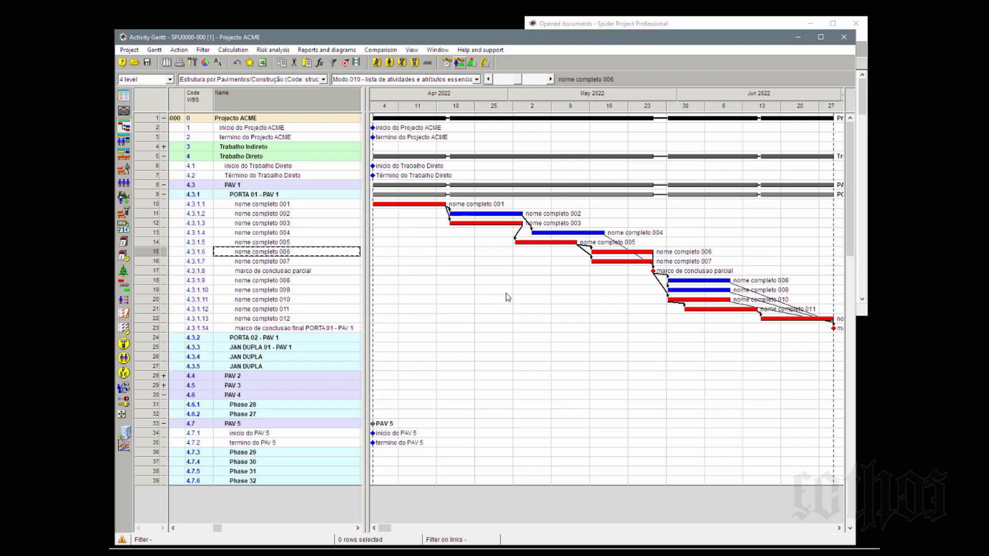
{"action": "left_click", "coordinate": [447, 64]}
{"action": "key", "text": "Return"}
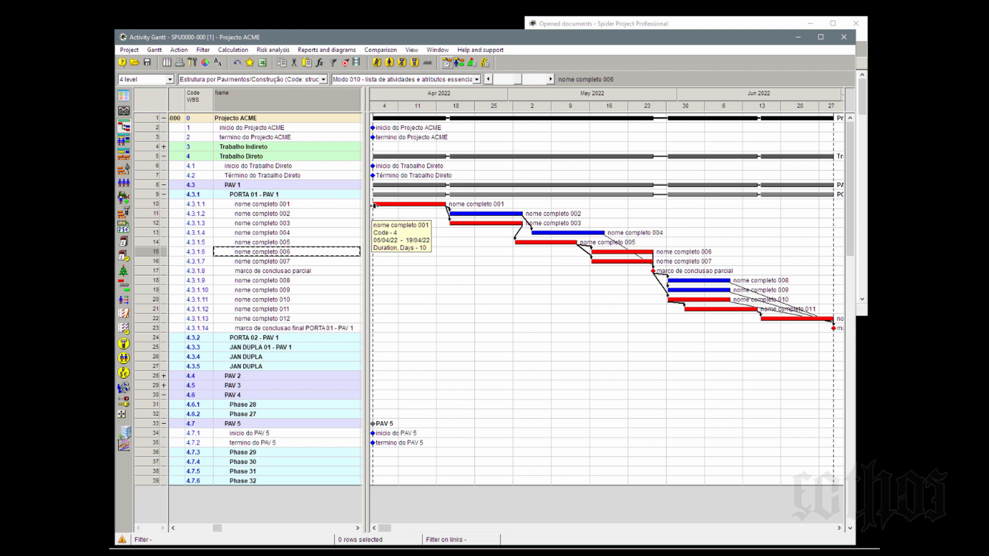
Review the chain of linked PORTA 01 - PAV 1 activities from "nome completo 001" to the final completion milestone
{"action": "mouse_move", "coordinate": [839, 330]}
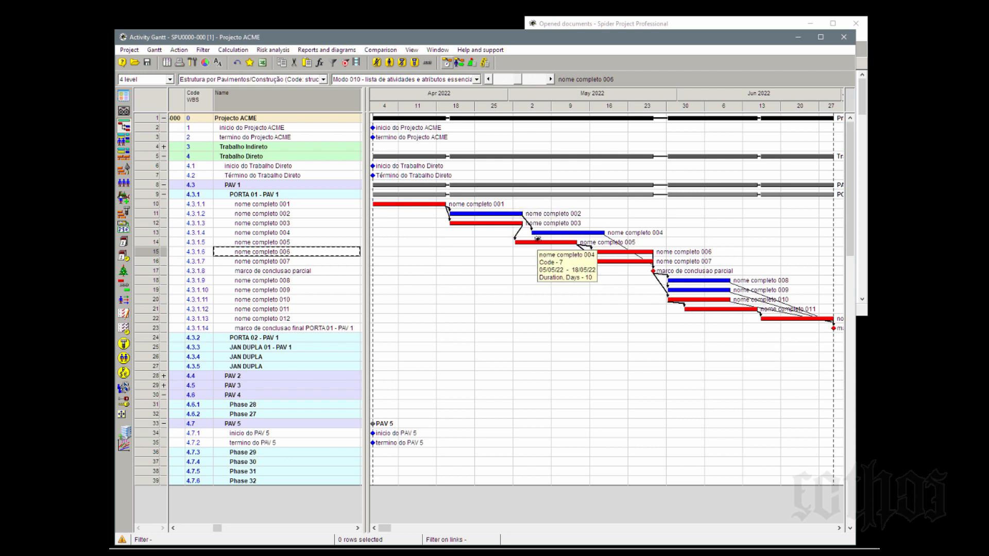
{"action": "mouse_move", "coordinate": [537, 243]}
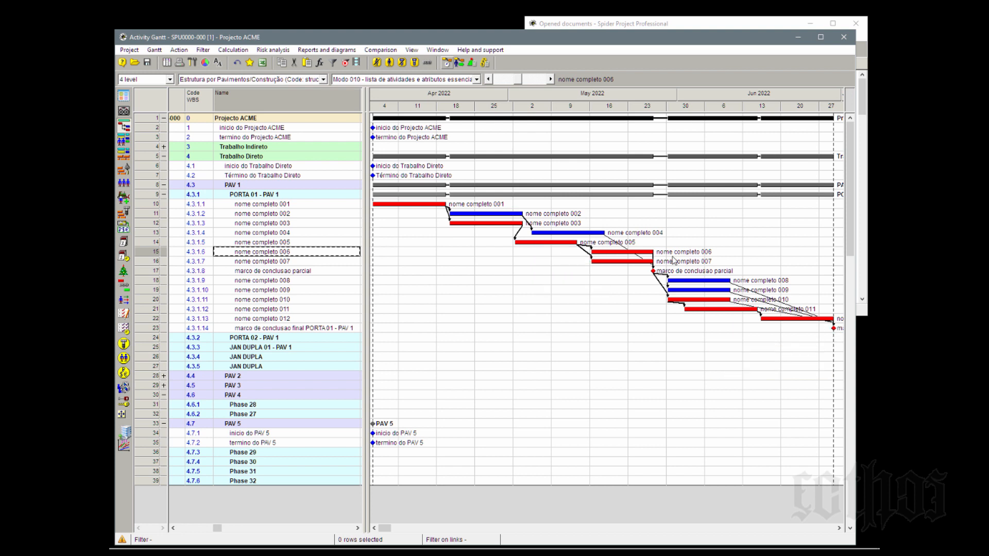
{"action": "mouse_move", "coordinate": [630, 263]}
{"action": "mouse_move", "coordinate": [378, 206]}
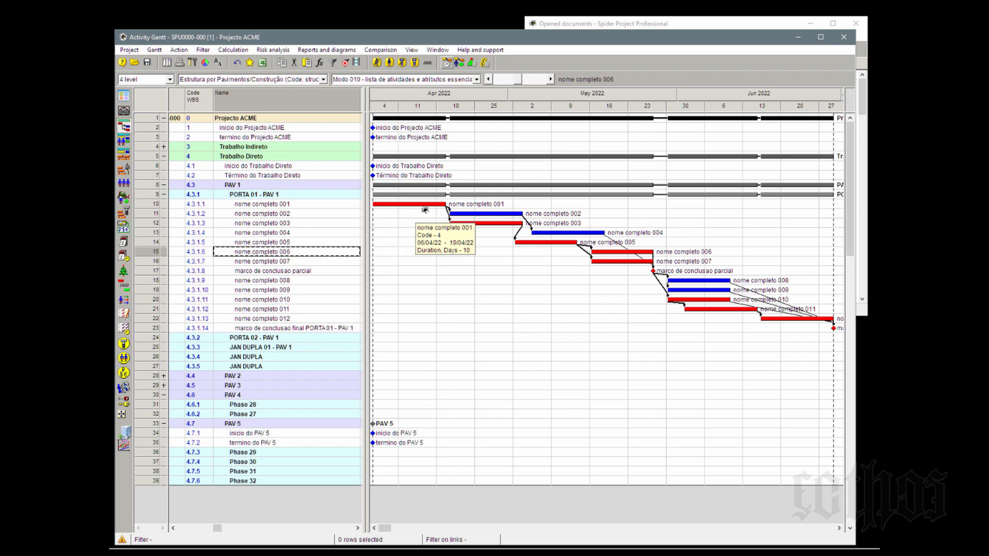
Examine the link type and lag options of the existing link from "nome completo 011" to "nome completo 012"
{"action": "mouse_move", "coordinate": [755, 312]}
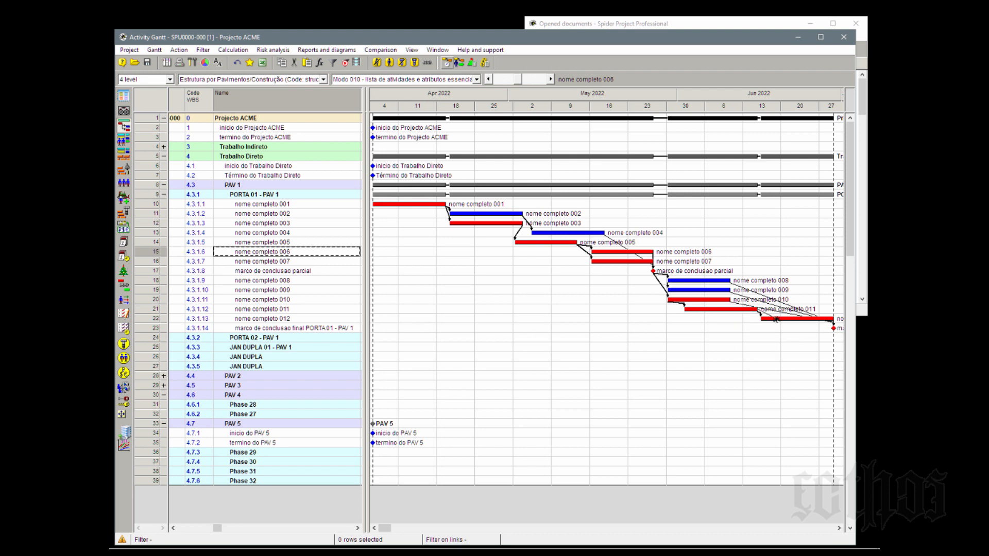
{"action": "double_click", "coordinate": [776, 320]}
{"action": "left_click", "coordinate": [412, 348]}
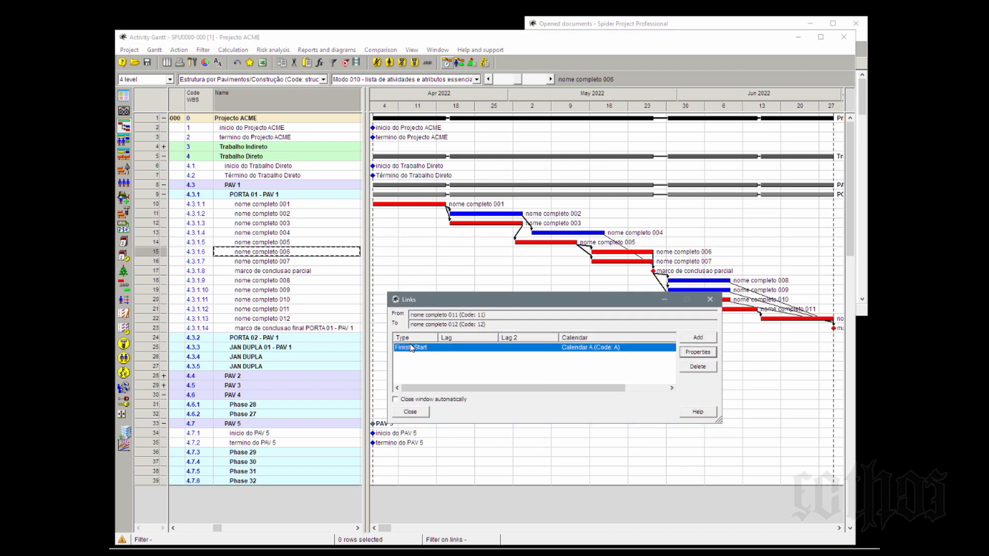
{"action": "left_click", "coordinate": [698, 353]}
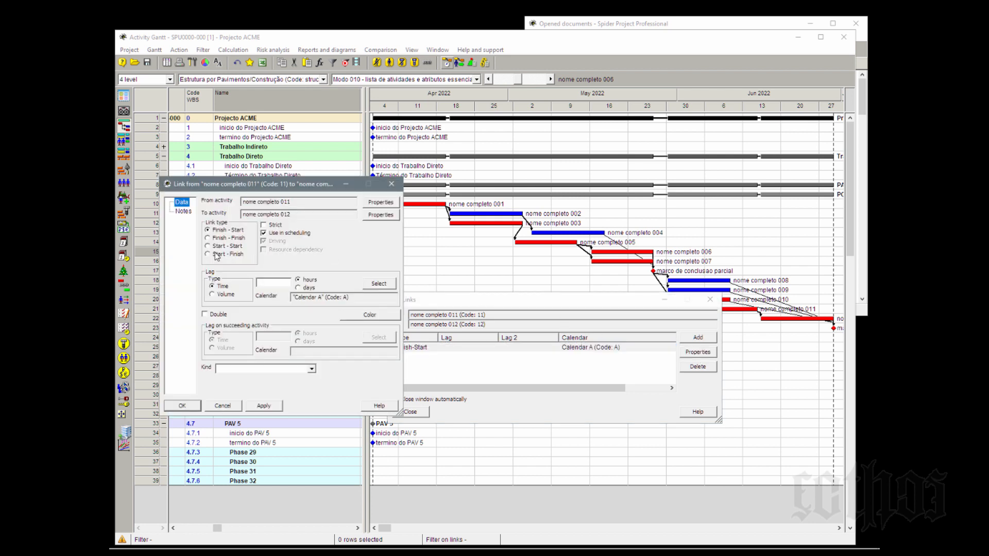
{"action": "left_click", "coordinate": [217, 239]}
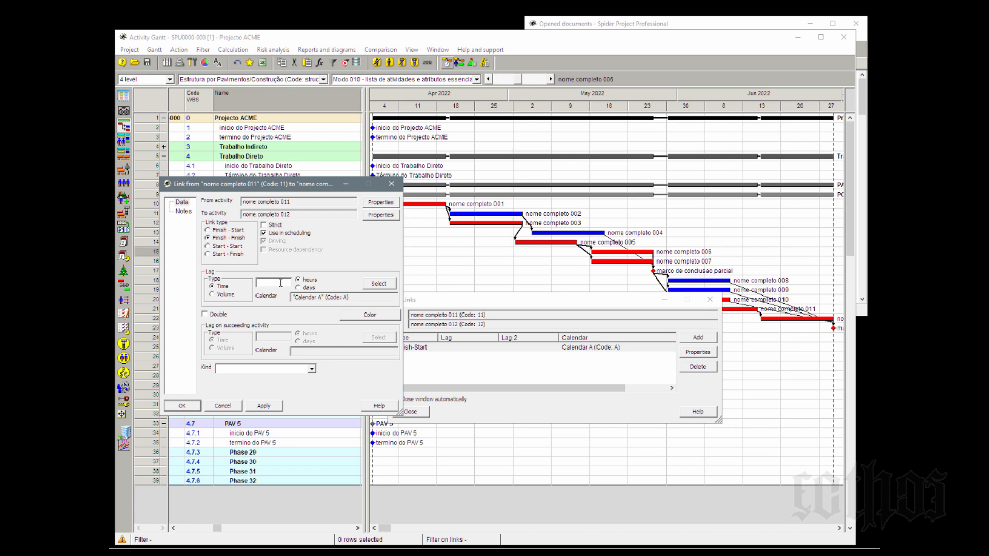
{"action": "left_click_drag", "start_coordinate": [368, 297], "coordinate": [287, 295]}
{"action": "left_click", "coordinate": [189, 407]}
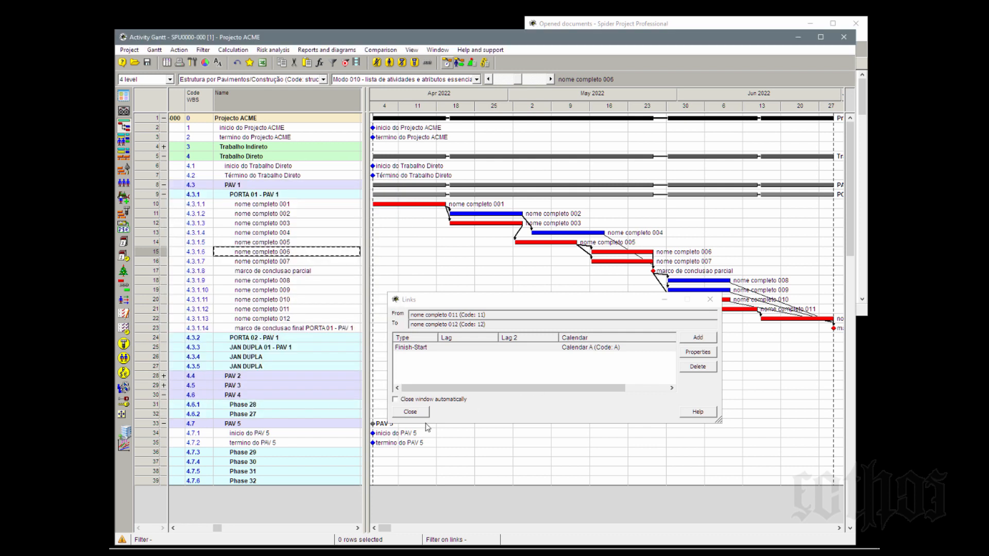
{"action": "left_click", "coordinate": [413, 412]}
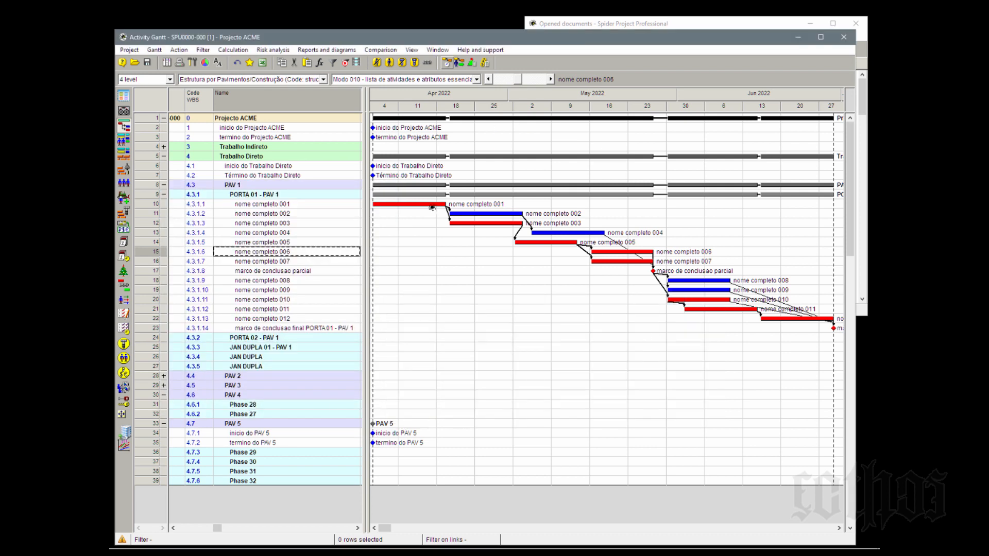
Open the Activity network diagram of project SPU0000-000 from the Opened documents window
{"action": "mouse_move", "coordinate": [539, 235]}
{"action": "left_click", "coordinate": [651, 23]}
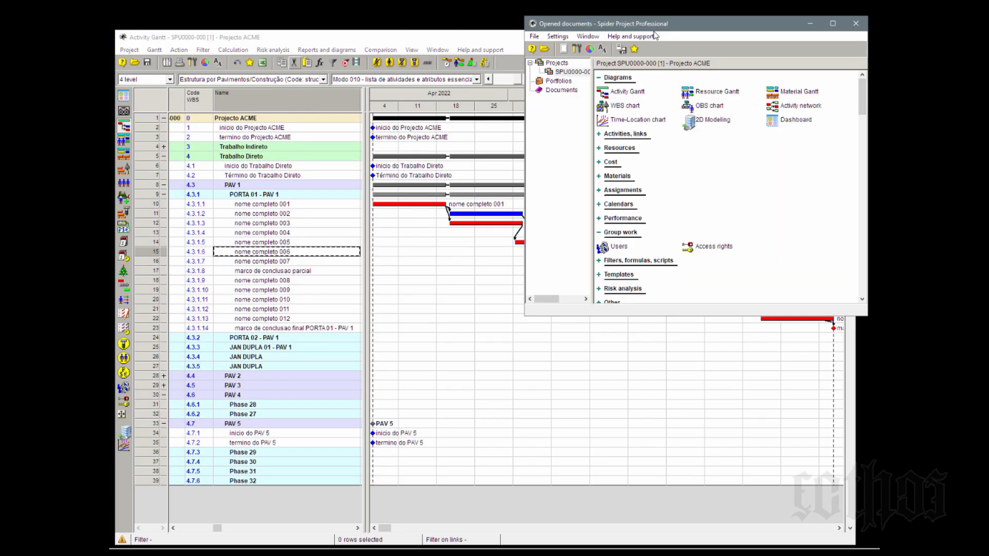
{"action": "left_click", "coordinate": [572, 73]}
{"action": "left_click_drag", "start_coordinate": [593, 81], "coordinate": [627, 80]}
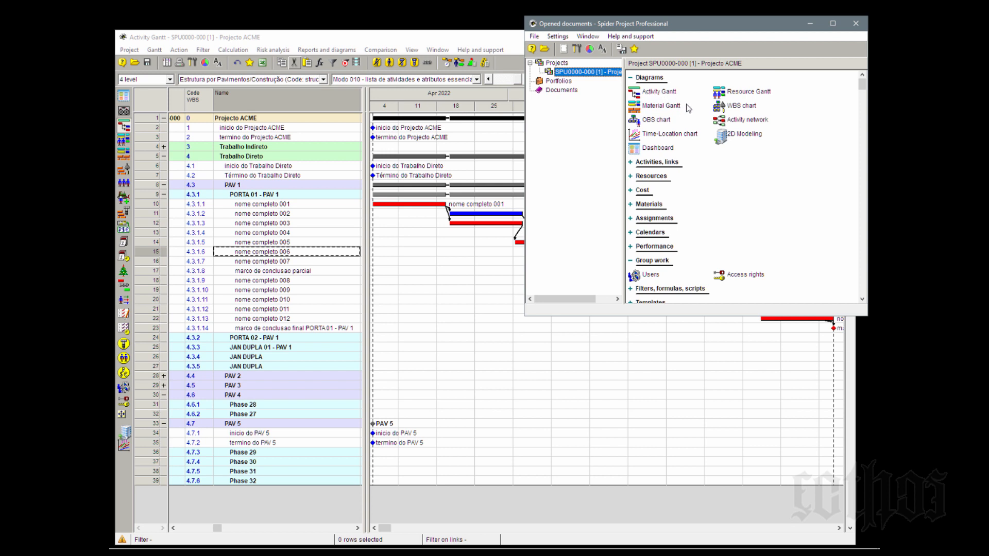
{"action": "left_click", "coordinate": [643, 164]}
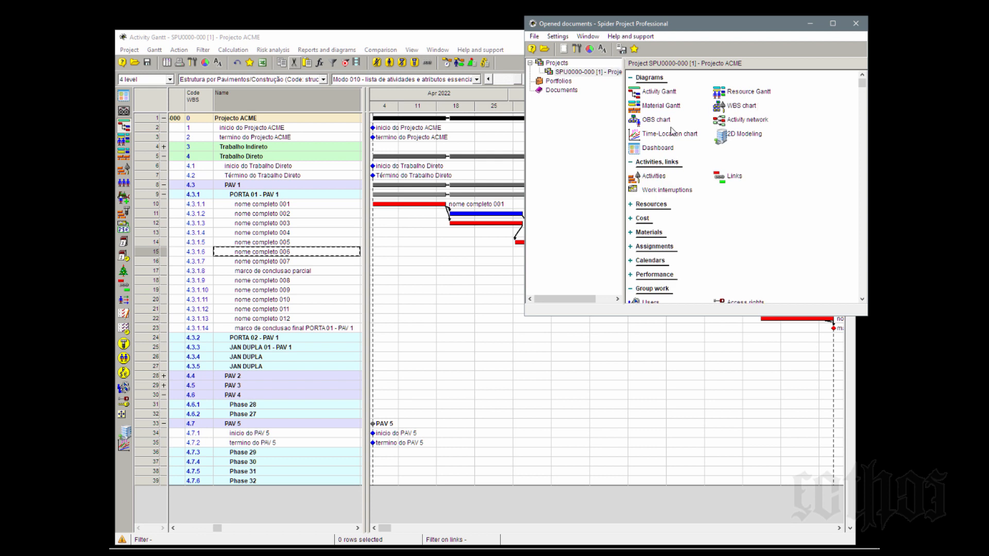
{"action": "left_click", "coordinate": [753, 122]}
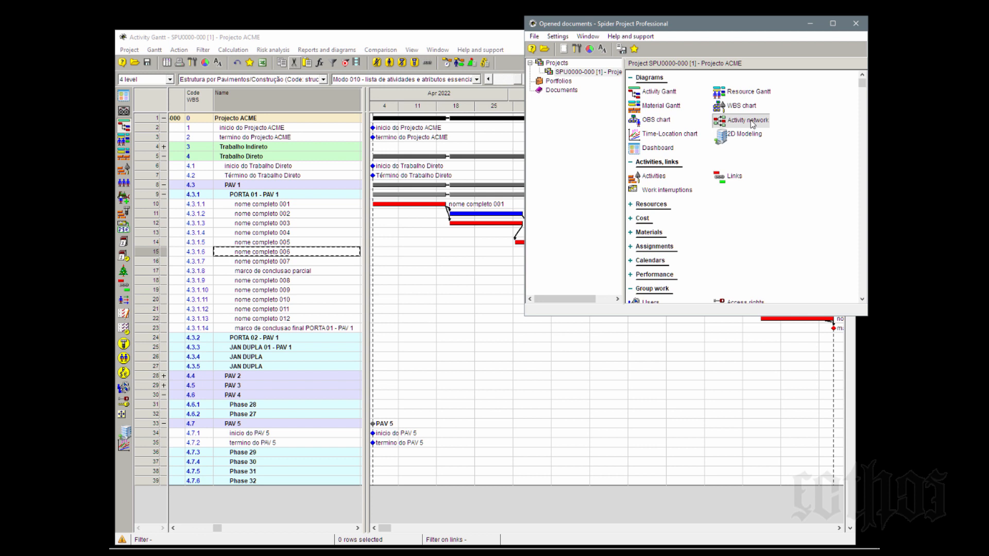
{"action": "right_click", "coordinate": [753, 124]}
{"action": "left_click", "coordinate": [769, 129]}
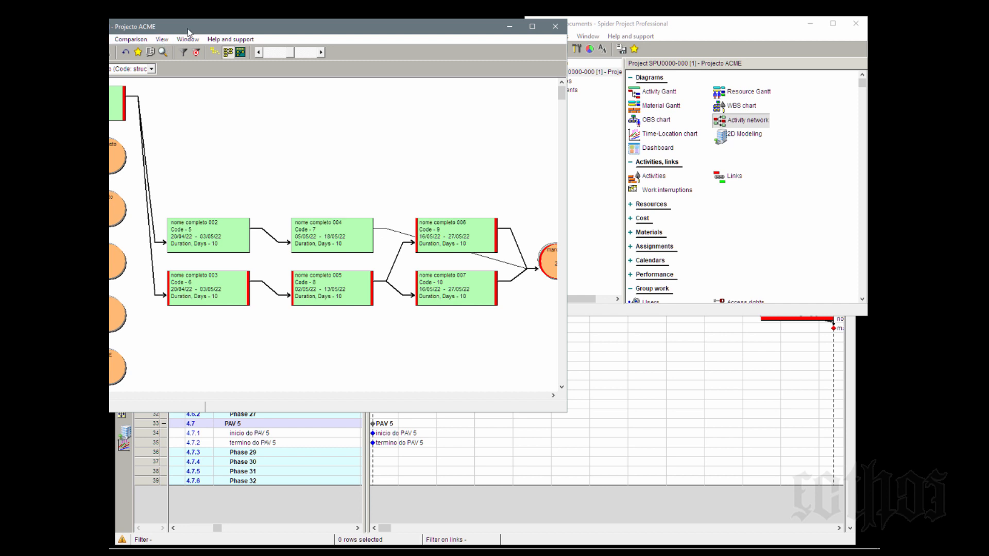
Enlarge the Activity network window and reduce the diagram scale until the whole network fits
{"action": "left_click_drag", "start_coordinate": [188, 32], "coordinate": [303, 43]}
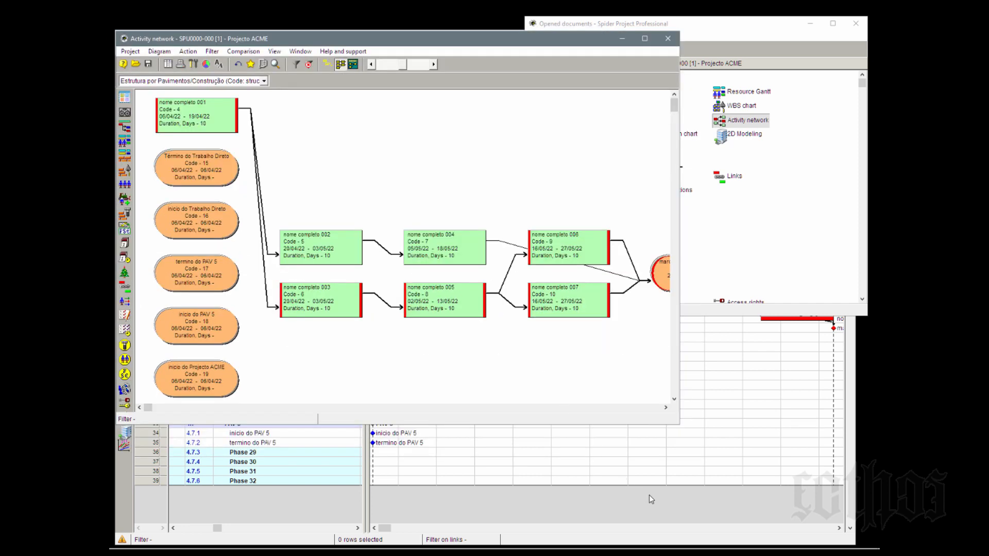
{"action": "left_click_drag", "start_coordinate": [680, 424], "coordinate": [850, 544]}
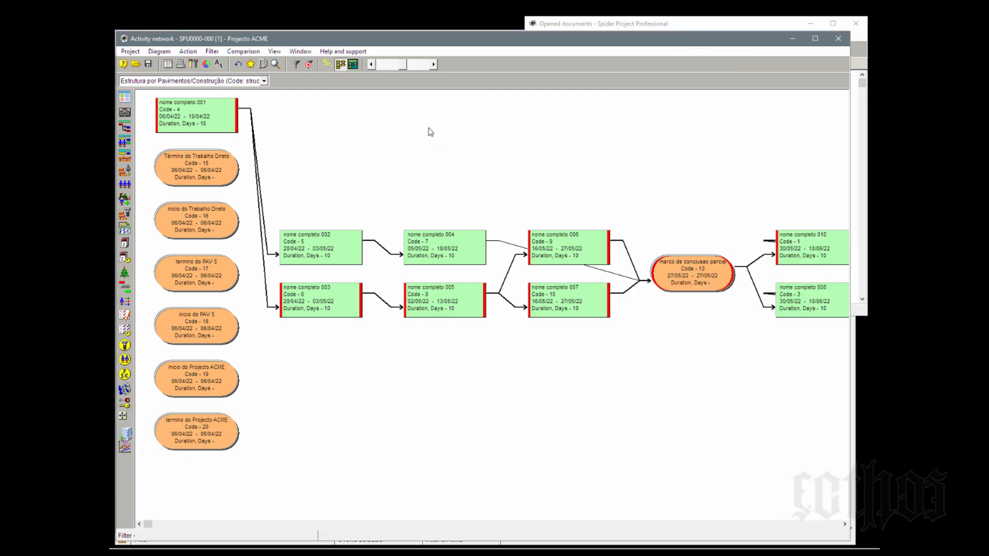
{"action": "left_click", "coordinate": [371, 64]}
{"action": "left_click", "coordinate": [371, 65]}
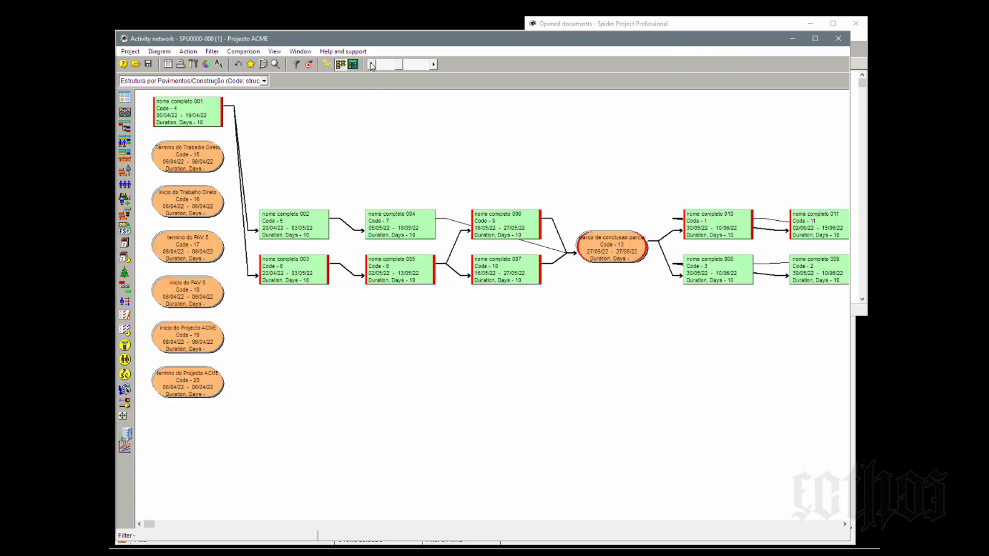
{"action": "left_click", "coordinate": [370, 65]}
{"action": "left_click", "coordinate": [379, 66]}
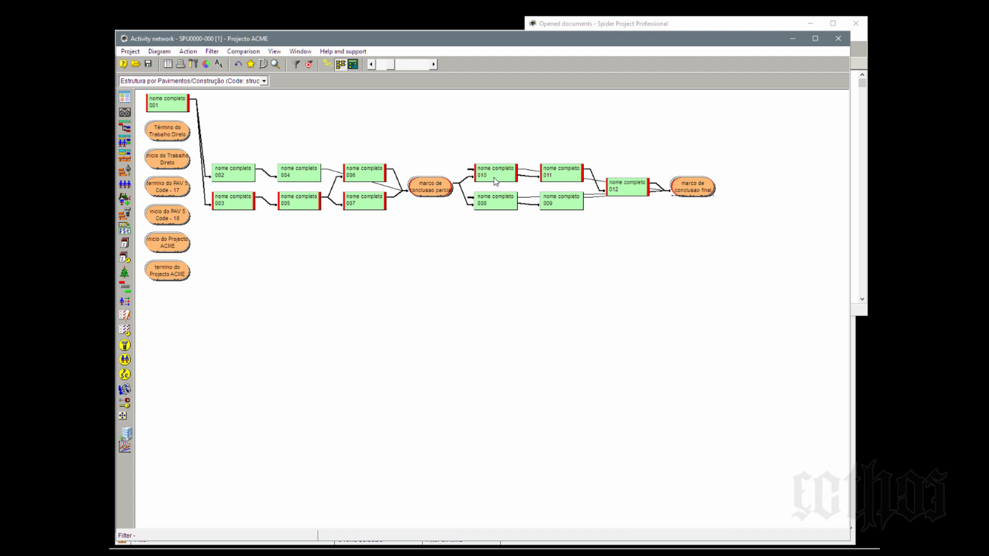
Spread out the activities before the final milestone: raise "nome completo 010", lower "nome completo 009" and align "nome completo 012" with "nome completo 011"
{"action": "left_click_drag", "start_coordinate": [494, 178], "coordinate": [494, 179]}
{"action": "left_click", "coordinate": [494, 171]}
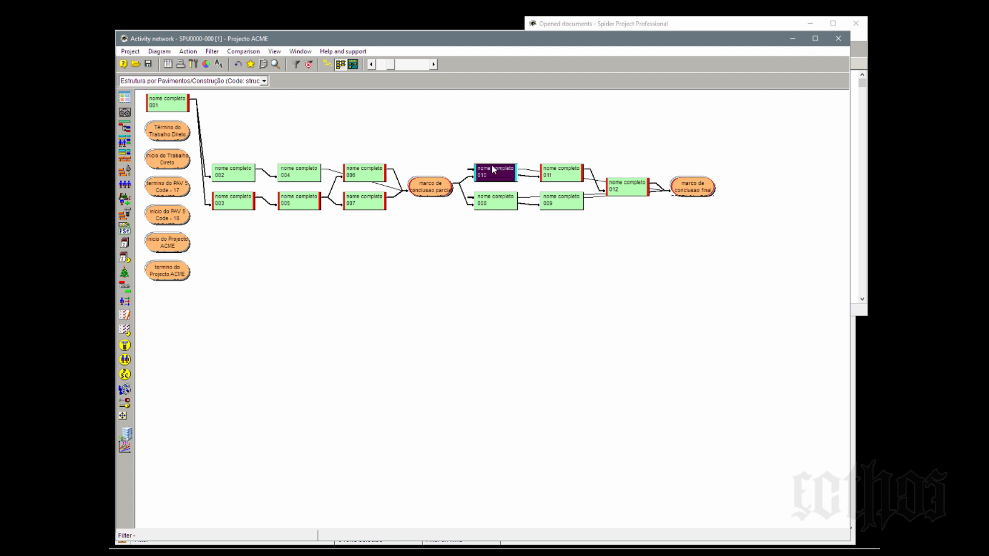
{"action": "left_click", "coordinate": [496, 146]}
{"action": "left_click_drag", "start_coordinate": [492, 131], "coordinate": [568, 121]}
{"action": "left_click", "coordinate": [502, 135]}
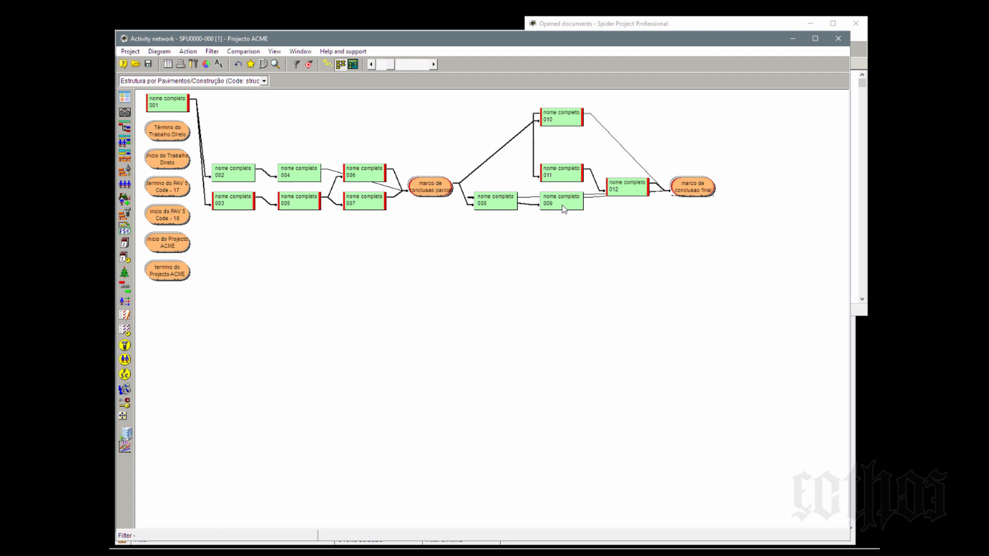
{"action": "left_click_drag", "start_coordinate": [563, 202], "coordinate": [582, 247]}
{"action": "left_click", "coordinate": [629, 182]}
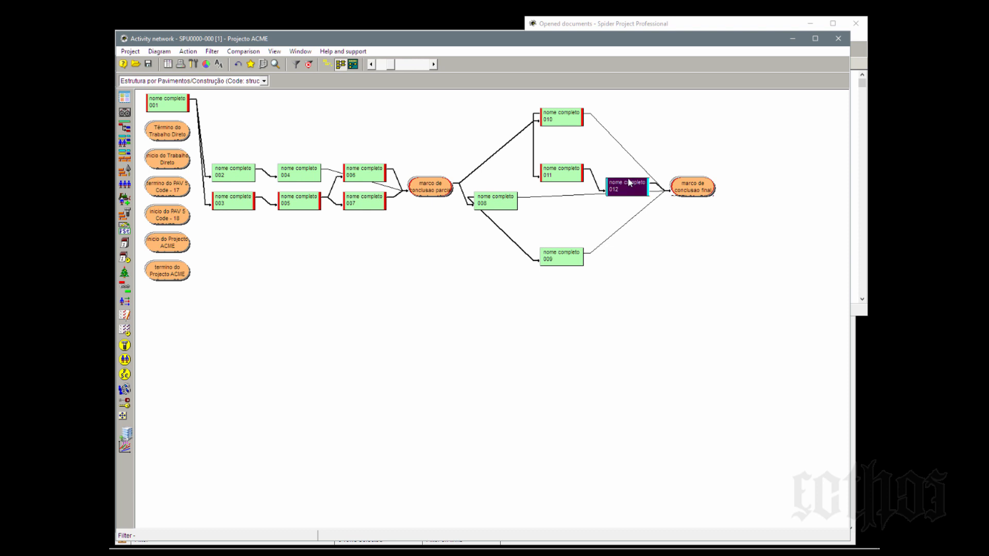
{"action": "left_click_drag", "start_coordinate": [620, 170], "coordinate": [620, 173]}
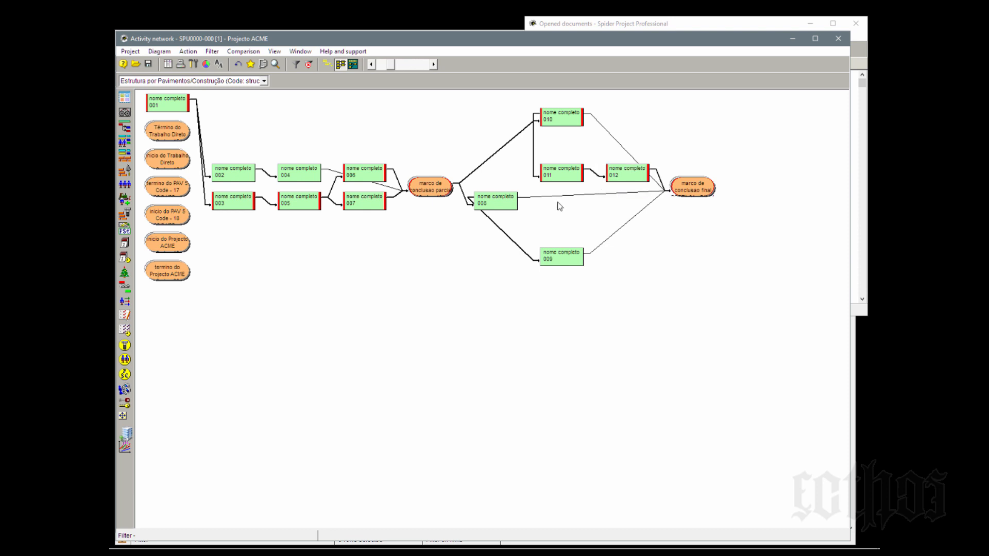
Rearrange the activities before the partial milestone: raise "nome completo 004" and "002", and lower "nome completo 007" and "006"
{"action": "left_click_drag", "start_coordinate": [303, 171], "coordinate": [301, 129]}
{"action": "left_click", "coordinate": [235, 173]}
{"action": "left_click_drag", "start_coordinate": [235, 173], "coordinate": [236, 159]}
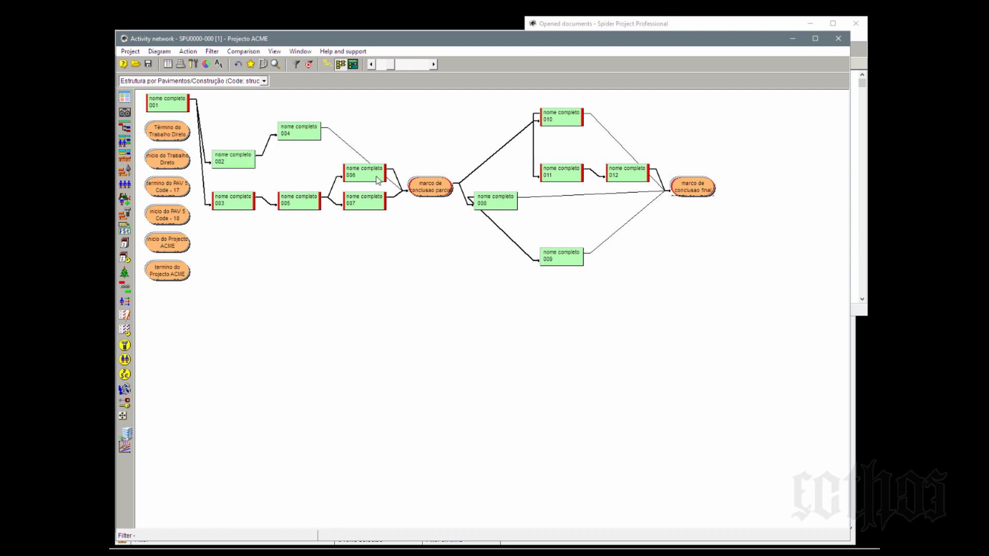
{"action": "left_click", "coordinate": [369, 202]}
{"action": "left_click_drag", "start_coordinate": [369, 202], "coordinate": [370, 238]}
{"action": "left_click_drag", "start_coordinate": [363, 173], "coordinate": [360, 198]}
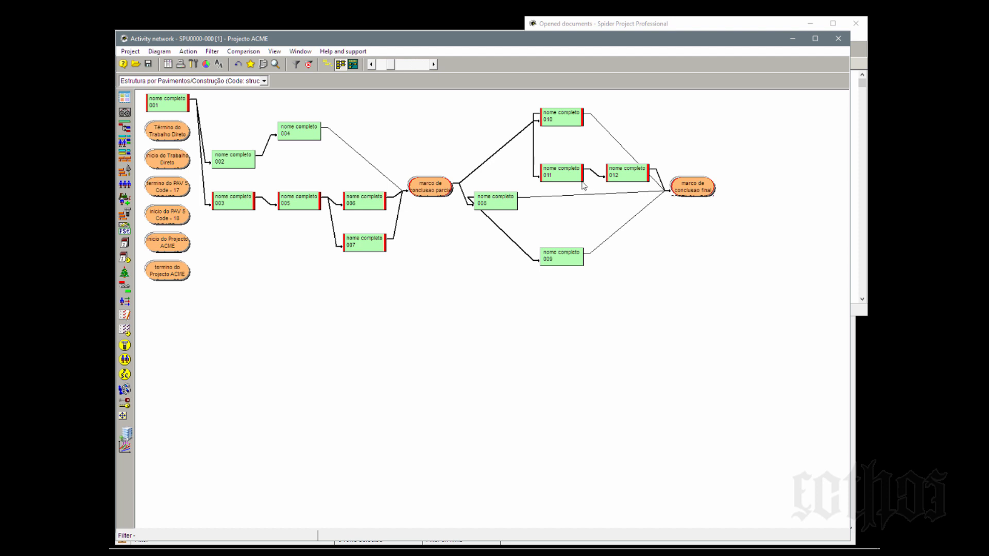
Switch the network through its automatic layouts and show the WBS grouping, down to the PAV 1 phase
{"action": "left_click", "coordinate": [328, 65]}
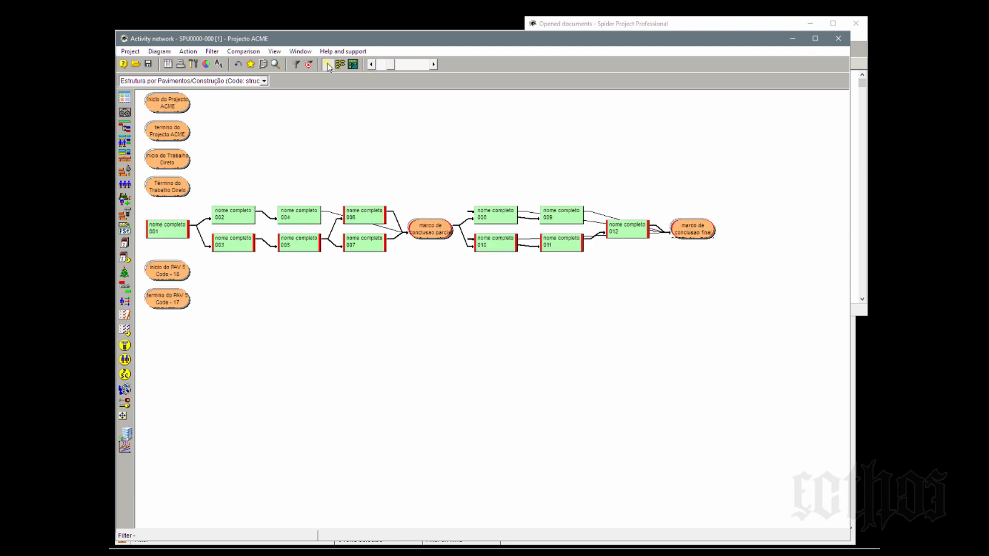
{"action": "left_click", "coordinate": [340, 65]}
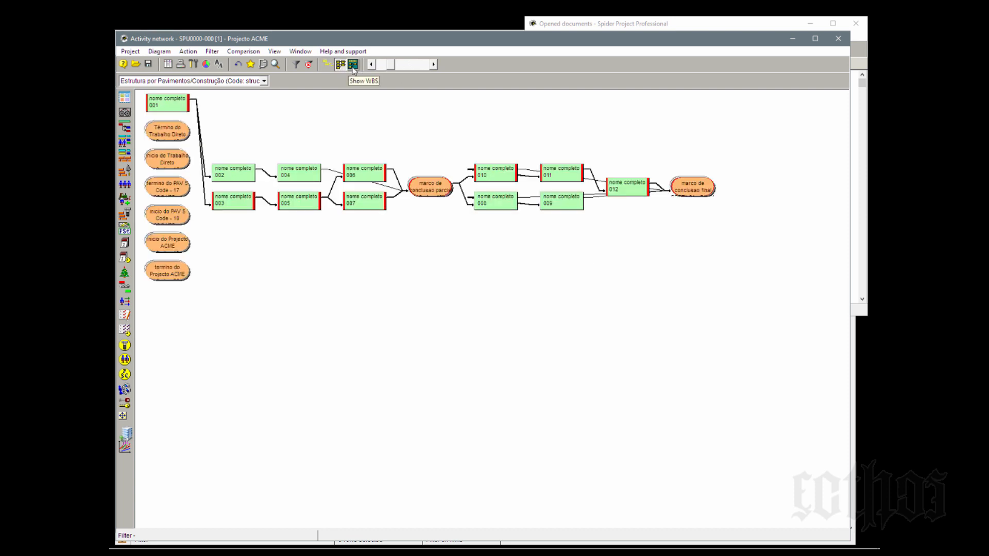
{"action": "left_click", "coordinate": [353, 68]}
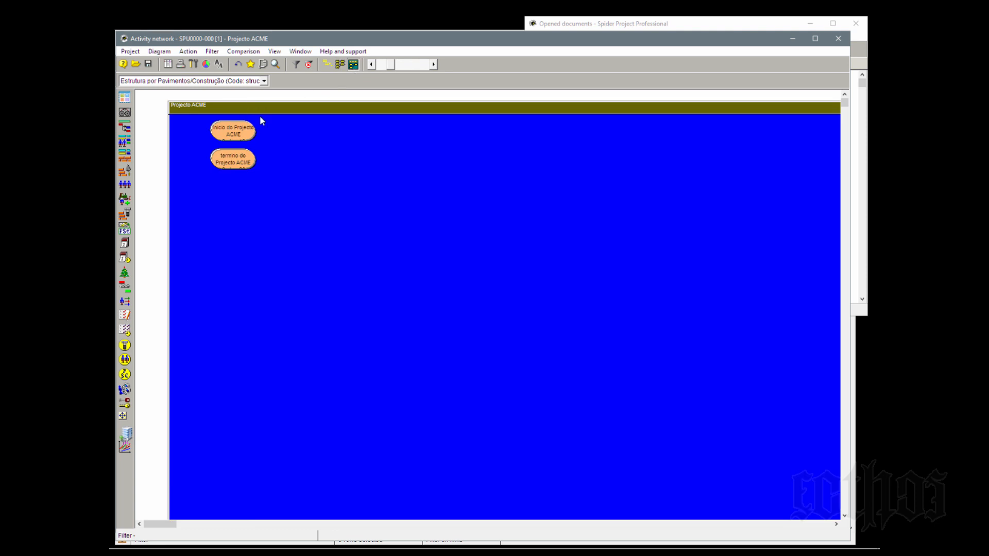
{"action": "scroll", "coordinate": [449, 189], "scroll_direction": "down", "scroll_amount": 5}
{"action": "scroll", "coordinate": [450, 188], "scroll_direction": "down", "scroll_amount": 6}
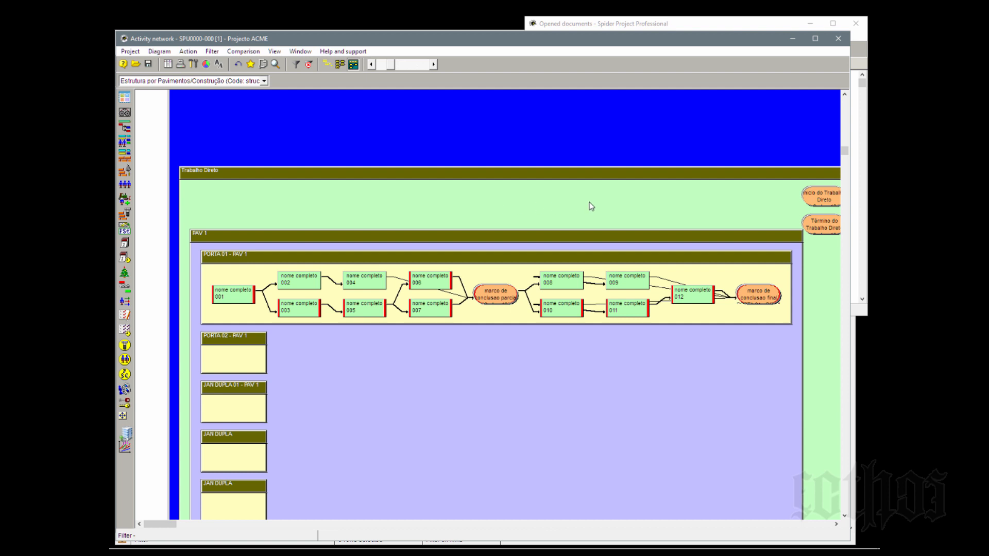
{"action": "scroll", "coordinate": [382, 211], "scroll_direction": "down", "scroll_amount": 3}
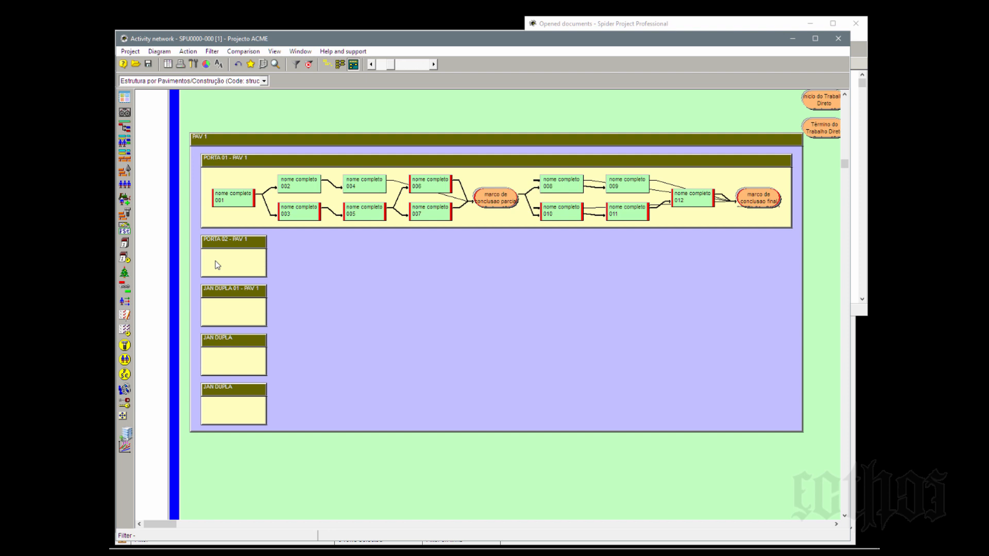
Try to move "nome completo 012" from PORTA 01 - PAV 1 into the PORTA 02 - PAV 1 phase of the network
{"action": "left_click", "coordinate": [693, 198]}
{"action": "left_click_drag", "start_coordinate": [693, 198], "coordinate": [239, 262]}
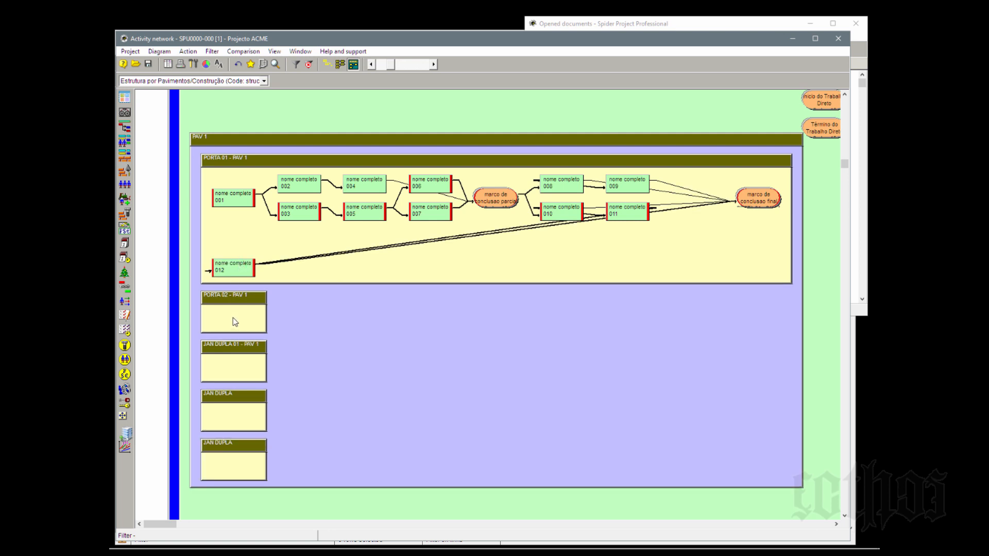
Place "nome completo 012" between "nome completo 011" and the final milestone, and compare the network's automatic layouts without WBS grouping
{"action": "left_click_drag", "start_coordinate": [231, 270], "coordinate": [678, 228]}
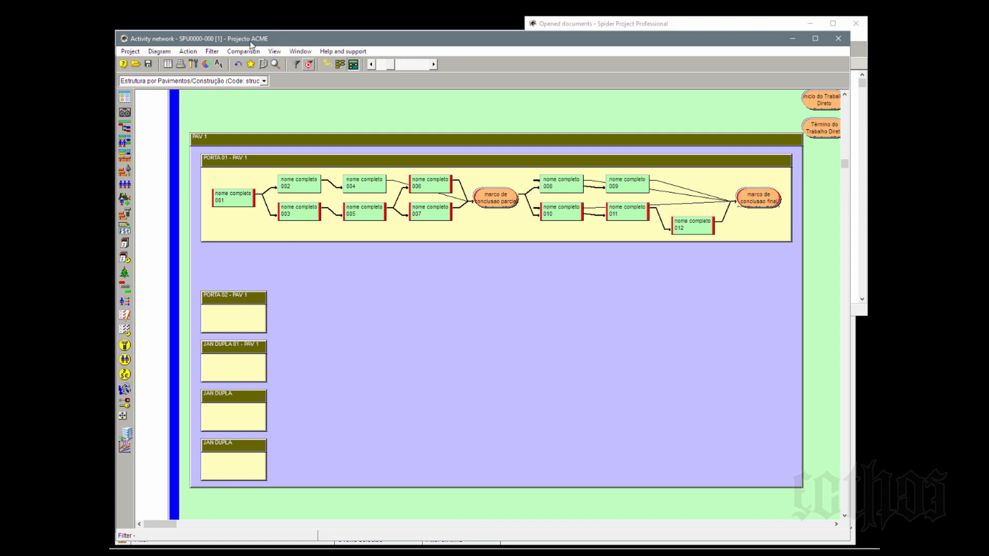
{"action": "left_click", "coordinate": [341, 65]}
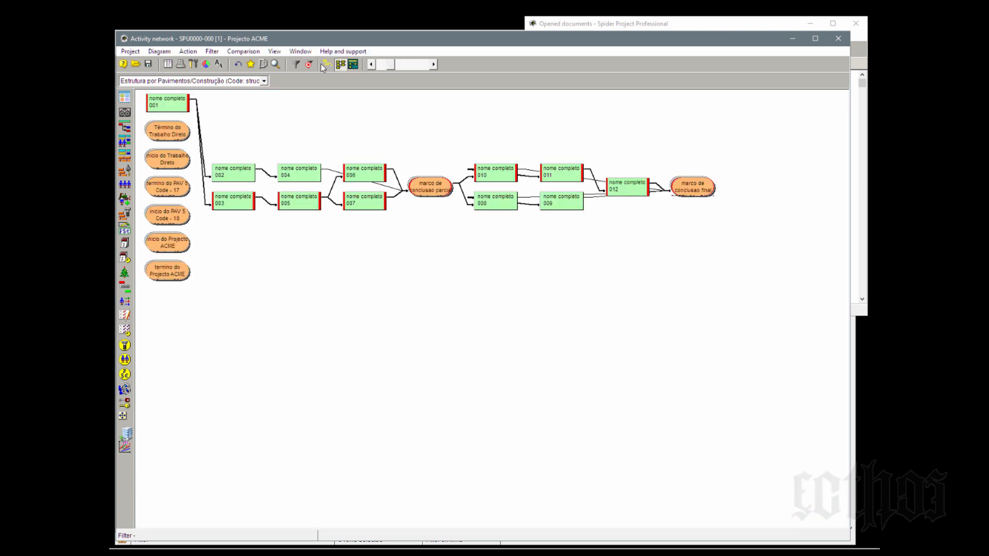
{"action": "left_click", "coordinate": [325, 65]}
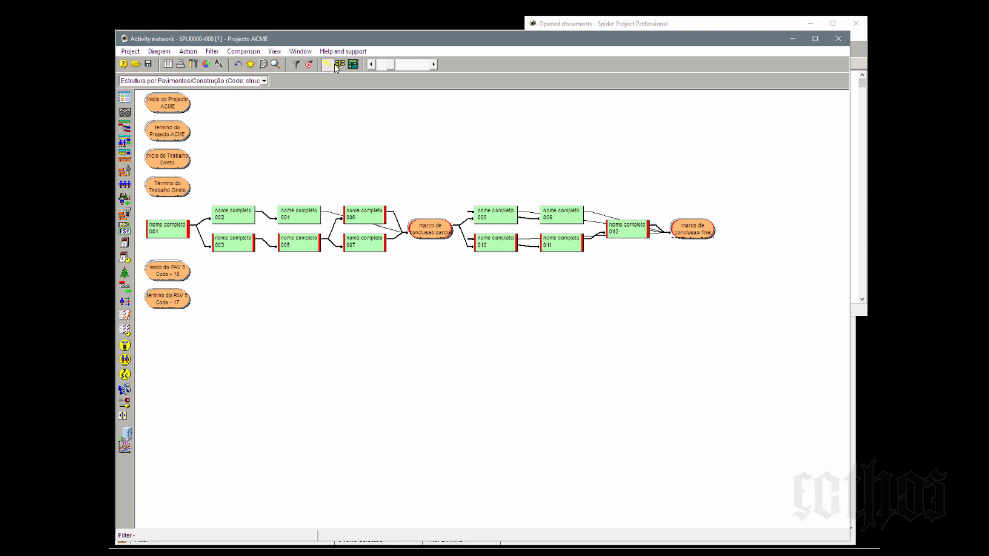
{"action": "left_click", "coordinate": [340, 66]}
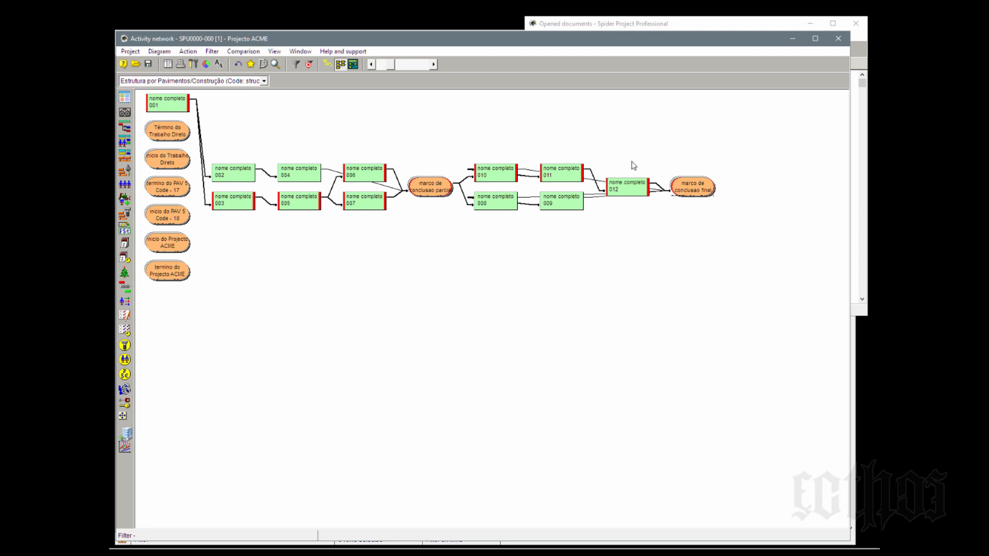
Show the network grouped by the "Estrutura Analítica Riscos/Resp." WBS and examine its phases and the activities outside them
{"action": "left_click", "coordinate": [195, 83]}
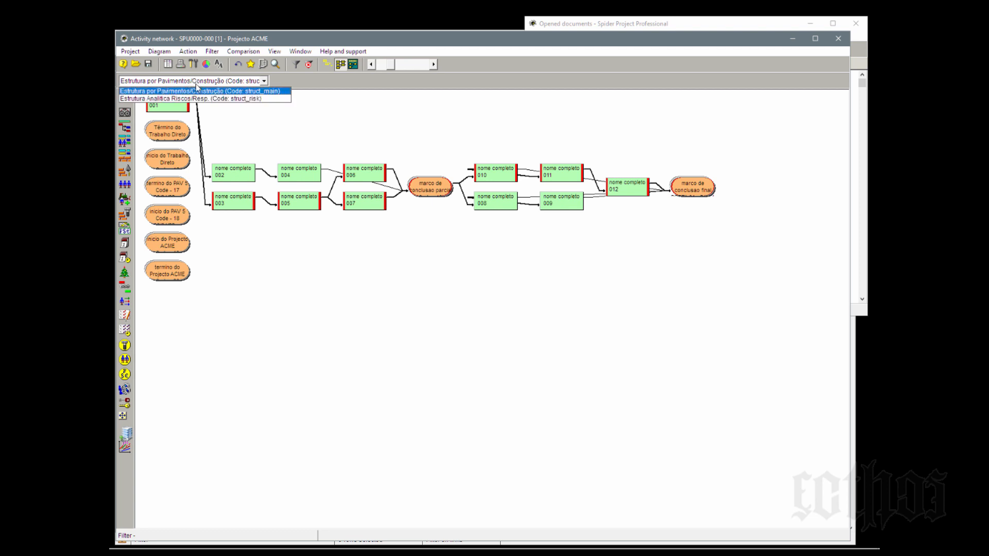
{"action": "left_click", "coordinate": [199, 99]}
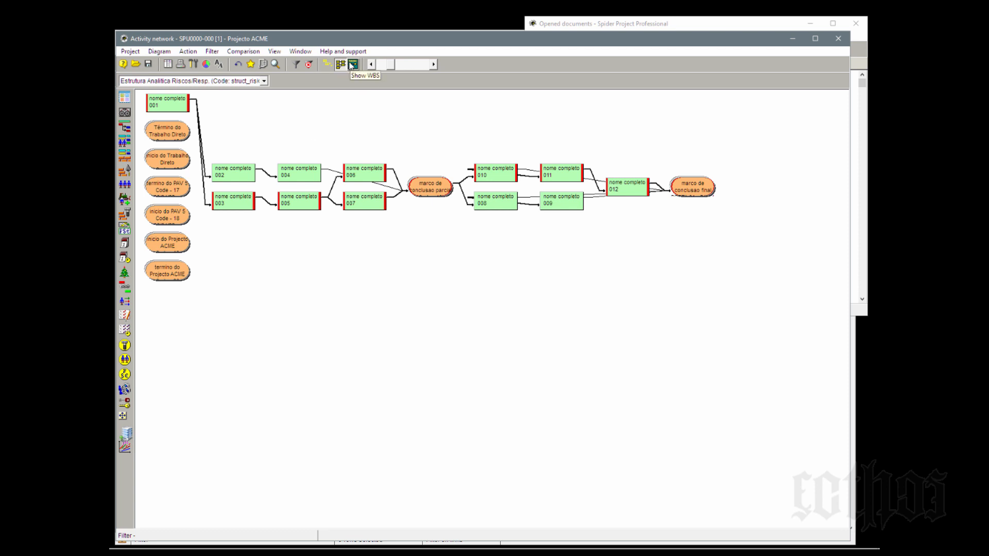
{"action": "left_click", "coordinate": [343, 64]}
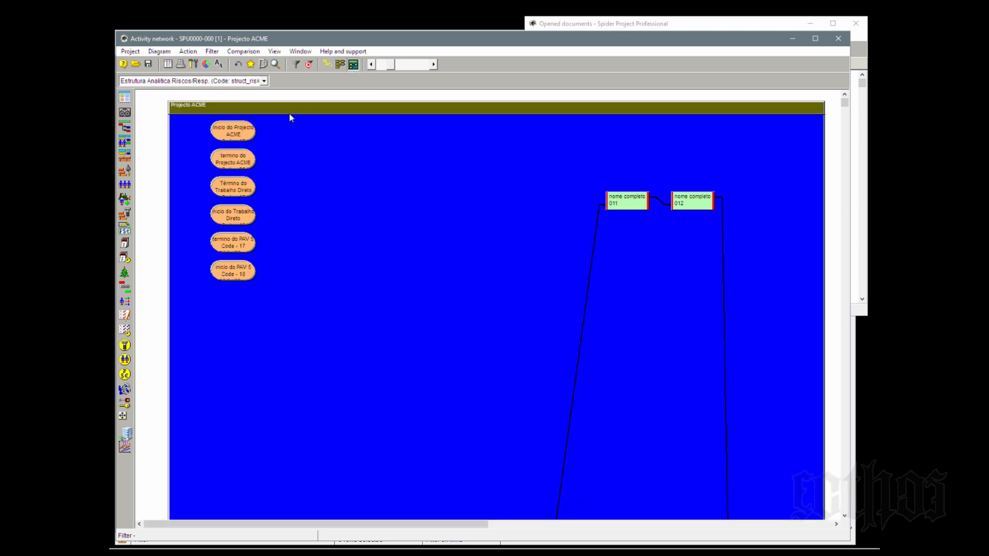
{"action": "scroll", "coordinate": [435, 177], "scroll_direction": "down", "scroll_amount": 5}
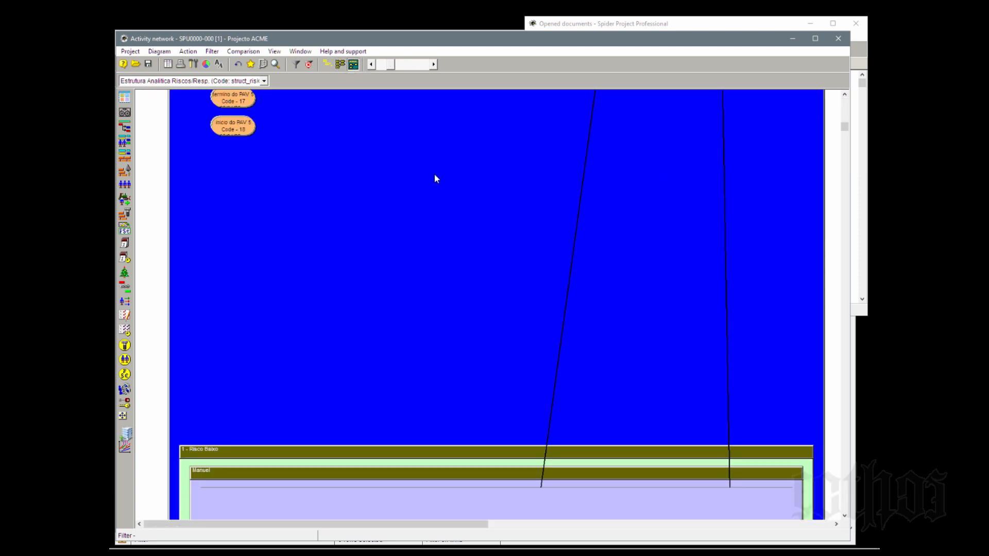
{"action": "scroll", "coordinate": [434, 175], "scroll_direction": "down", "scroll_amount": 3}
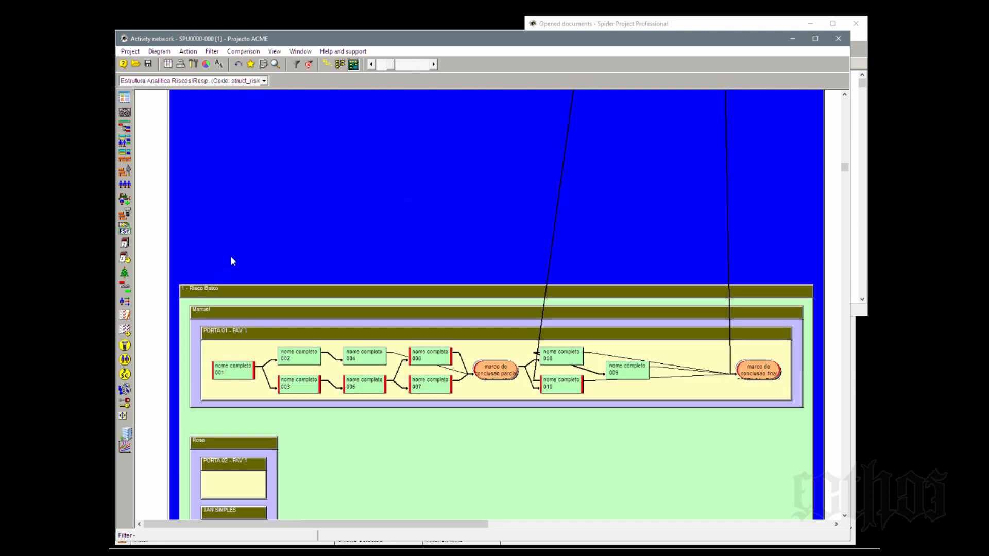
{"action": "scroll", "coordinate": [237, 257], "scroll_direction": "down", "scroll_amount": 2}
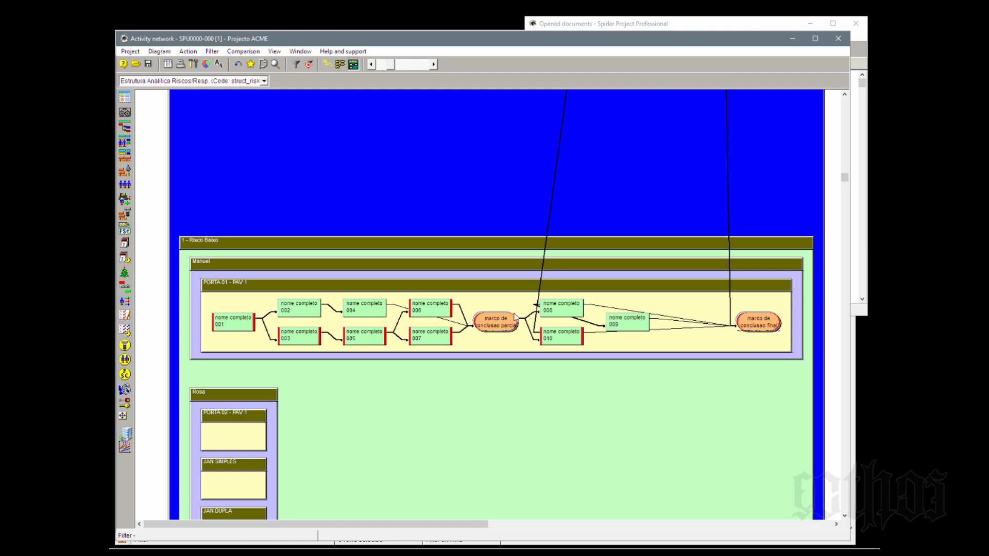
{"action": "scroll", "coordinate": [544, 335], "scroll_direction": "up", "scroll_amount": 4}
{"action": "scroll", "coordinate": [567, 307], "scroll_direction": "up", "scroll_amount": 11}
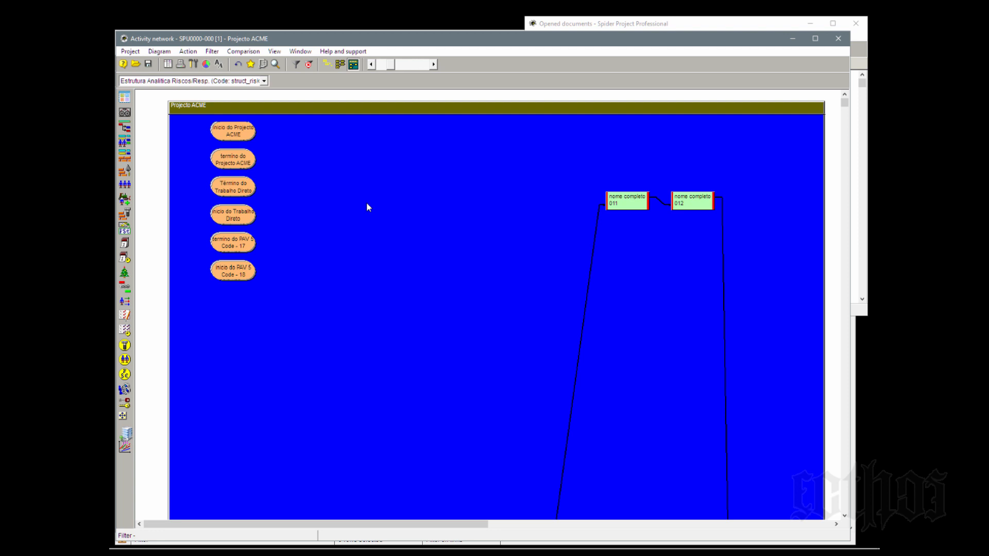
{"action": "scroll", "coordinate": [367, 203], "scroll_direction": "down", "scroll_amount": 5}
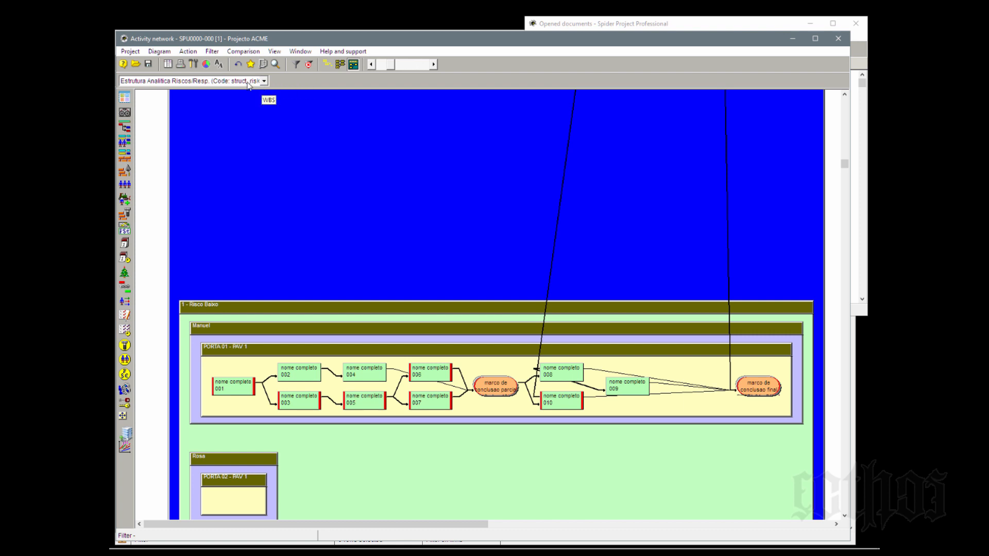
Return the network to the "Estrutura por Pavimentos/Construção" WBS and display its automatic layout without WBS grouping
{"action": "left_click", "coordinate": [264, 81]}
{"action": "left_click", "coordinate": [247, 95]}
{"action": "scroll", "coordinate": [360, 208], "scroll_direction": "up", "scroll_amount": 3}
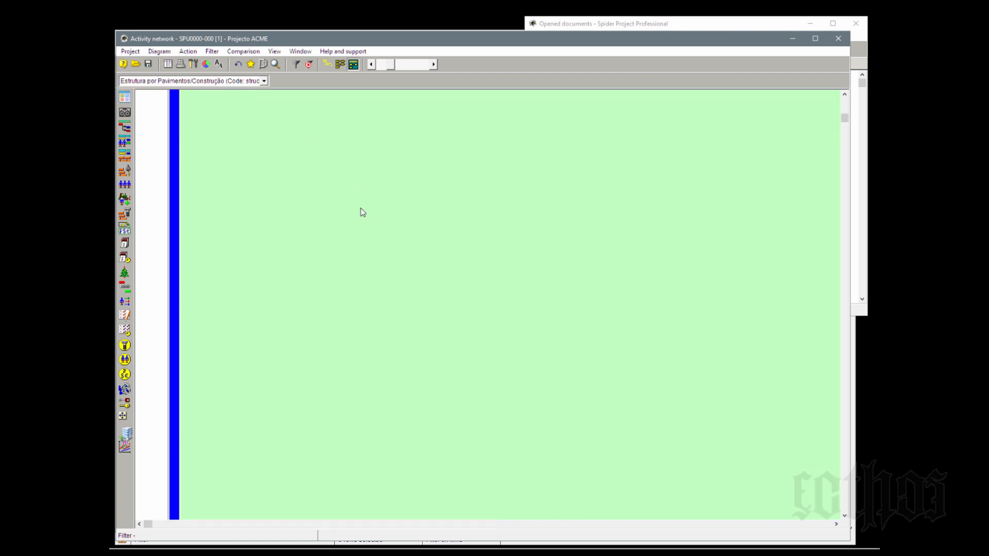
{"action": "left_click", "coordinate": [339, 64]}
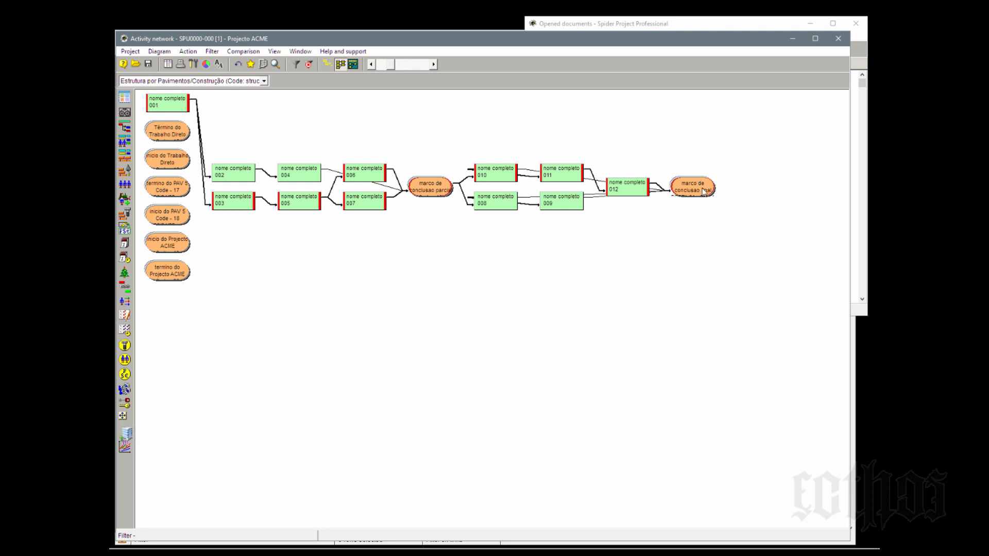
Close the Activity network, return to the Activity Gantt and collapse the PORTA 01 - PAV 1 phase
{"action": "left_click", "coordinate": [837, 40]}
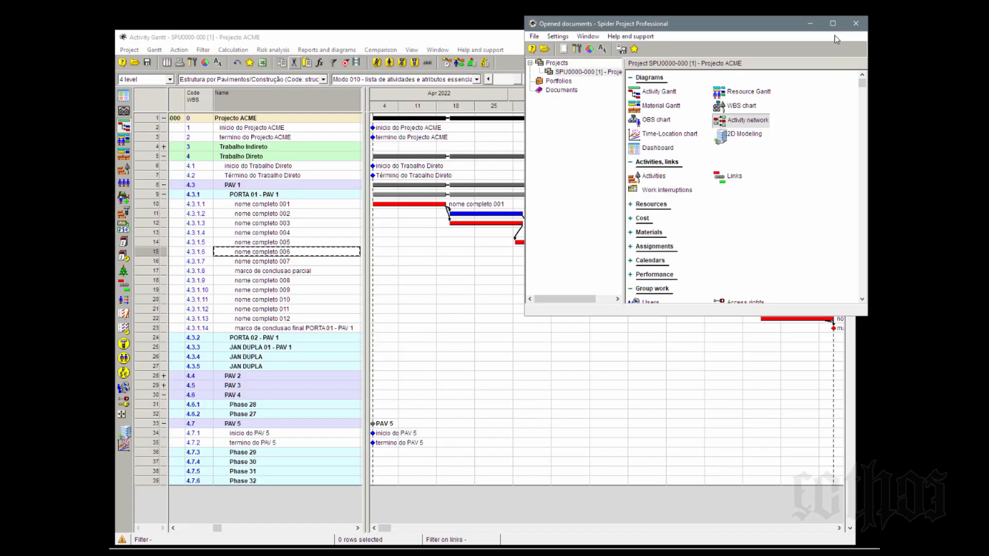
{"action": "left_click", "coordinate": [475, 281]}
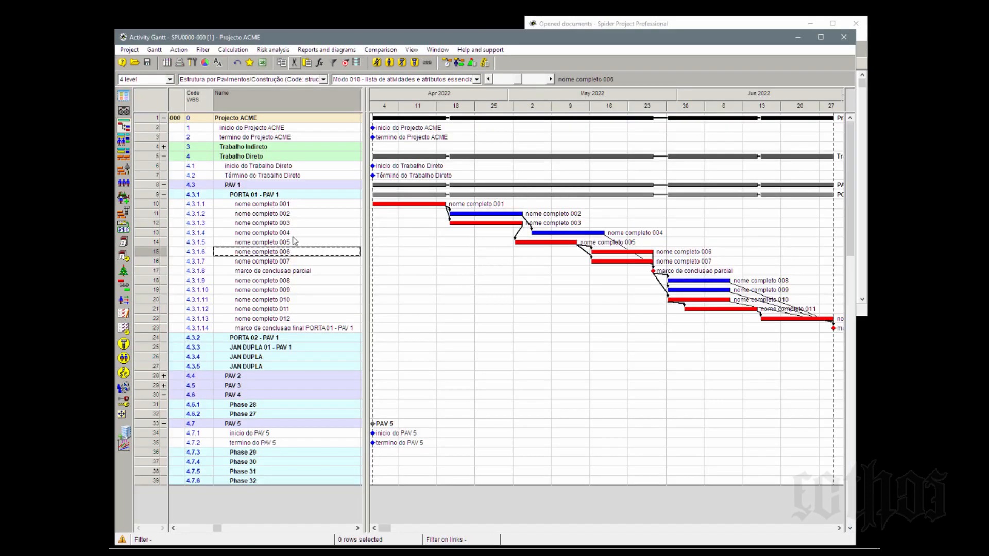
{"action": "left_click", "coordinate": [240, 339]}
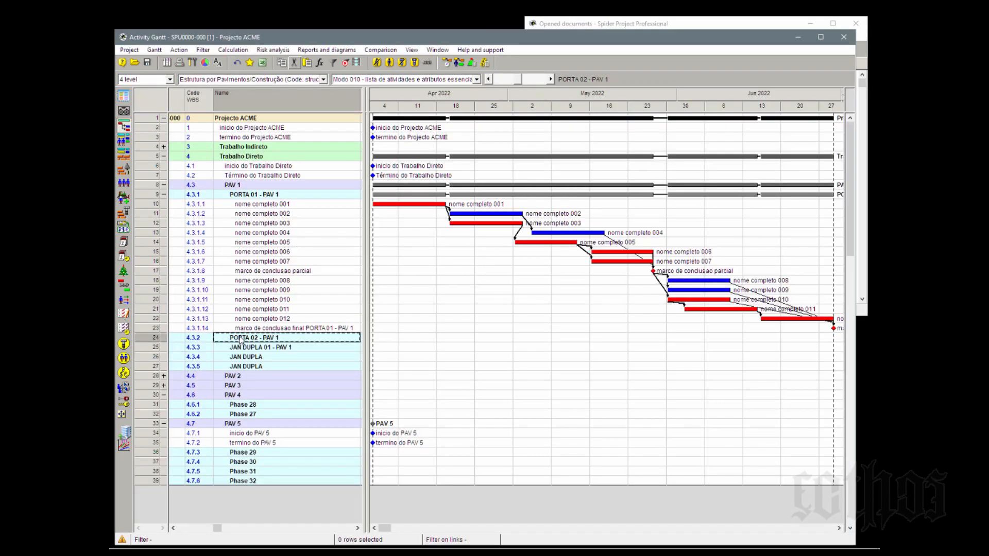
{"action": "left_click", "coordinate": [164, 196]}
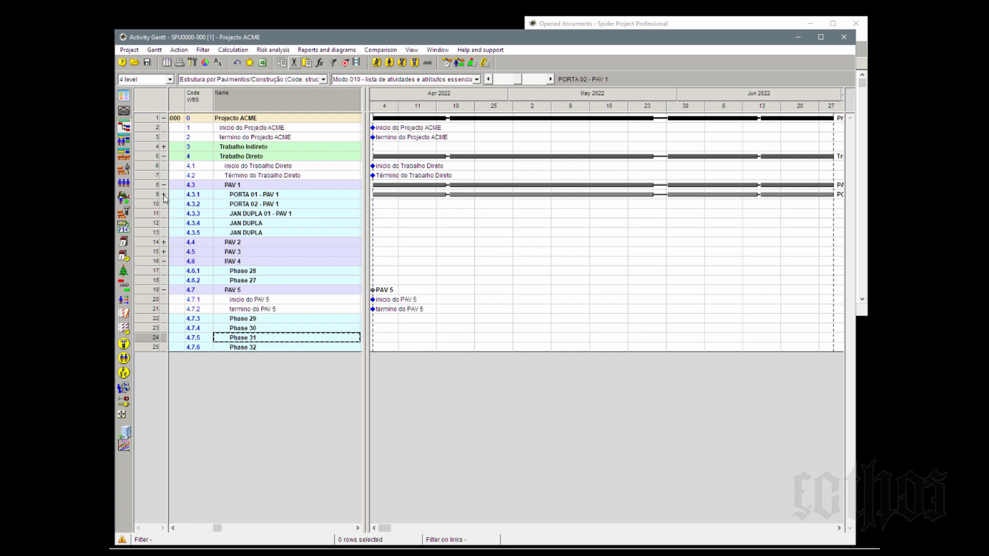
Add eleven new activities to the PORTA 02 - PAV 1 phase
{"action": "left_click", "coordinate": [148, 207]}
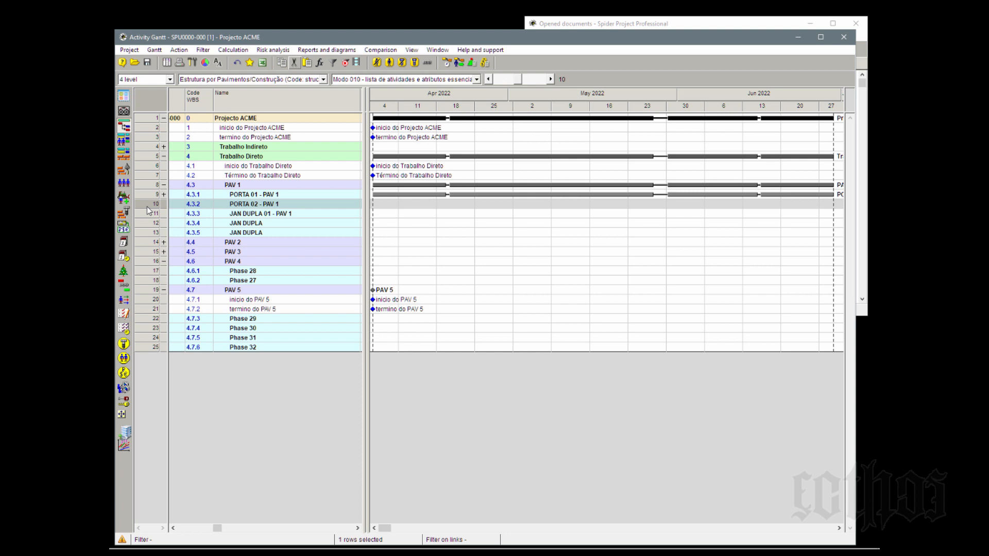
{"action": "key", "text": "Insert"}
{"action": "key", "text": "Insert"}
{"action": "key", "text": "Insert"}
{"action": "key", "text": "Insert"}
{"action": "key", "text": "Insert"}
{"action": "key", "text": "Insert"}
{"action": "key", "text": "Insert"}
{"action": "key", "text": "Insert"}
{"action": "key", "text": "Insert"}
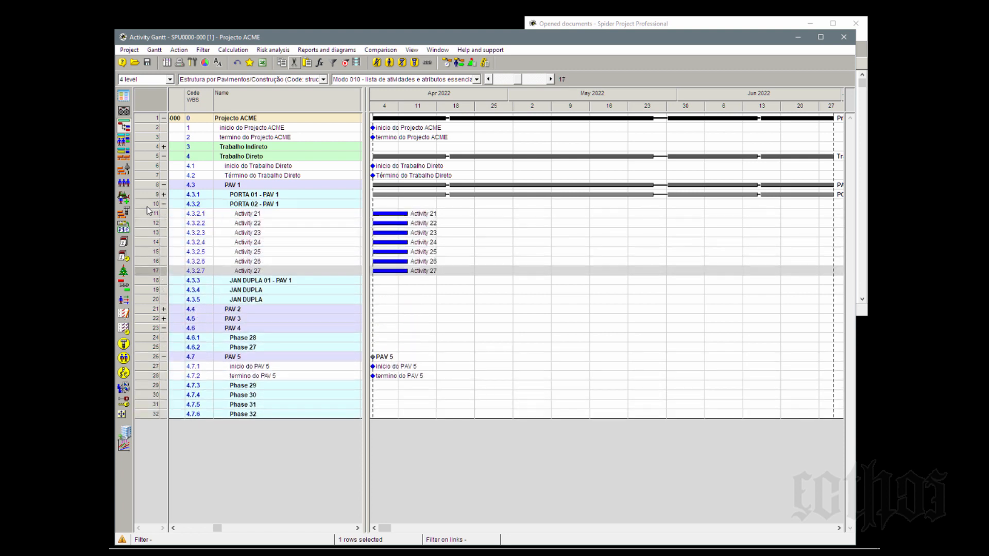
{"action": "key", "text": "Insert"}
{"action": "key", "text": "Insert"}
Link the first five activities of PORTA 02 - PAV 1 as a chain and recalculate the schedule
{"action": "left_click", "coordinate": [149, 215]}
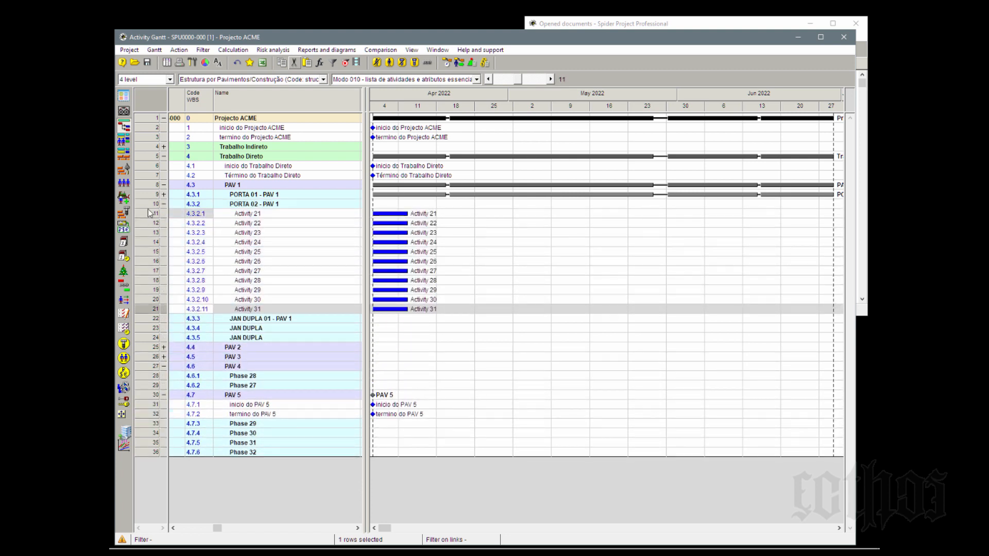
{"action": "left_click", "coordinate": [149, 254], "text": "shift"}
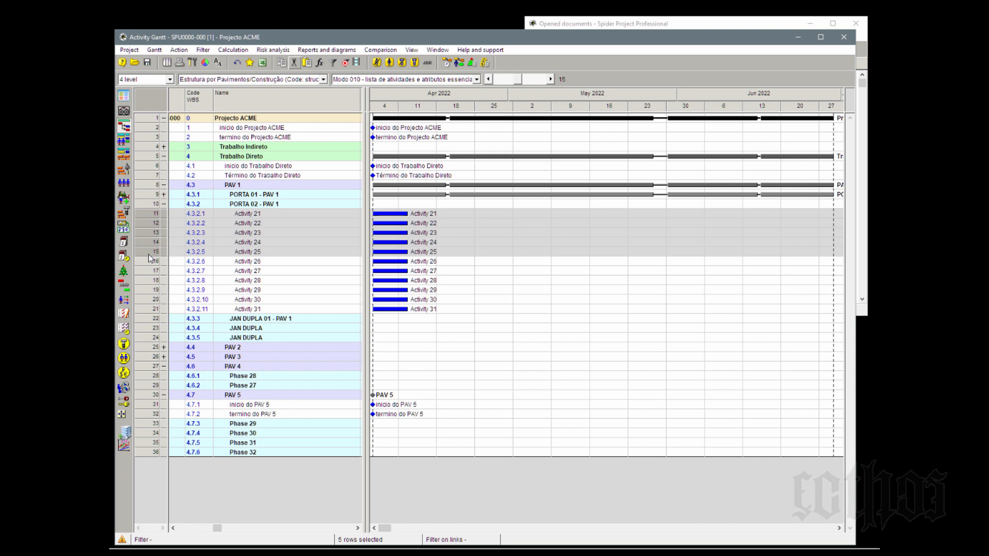
{"action": "right_click", "coordinate": [152, 216]}
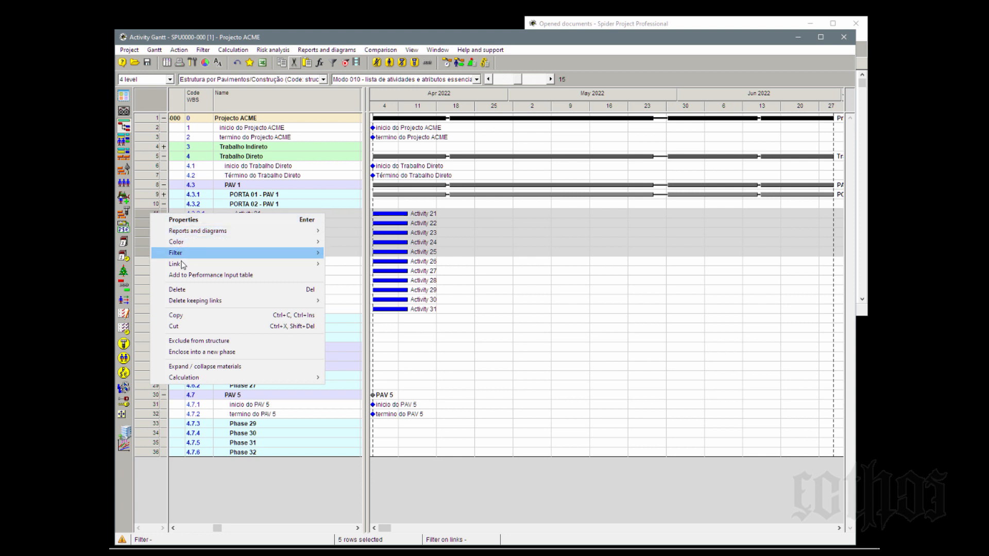
{"action": "mouse_move", "coordinate": [181, 264]}
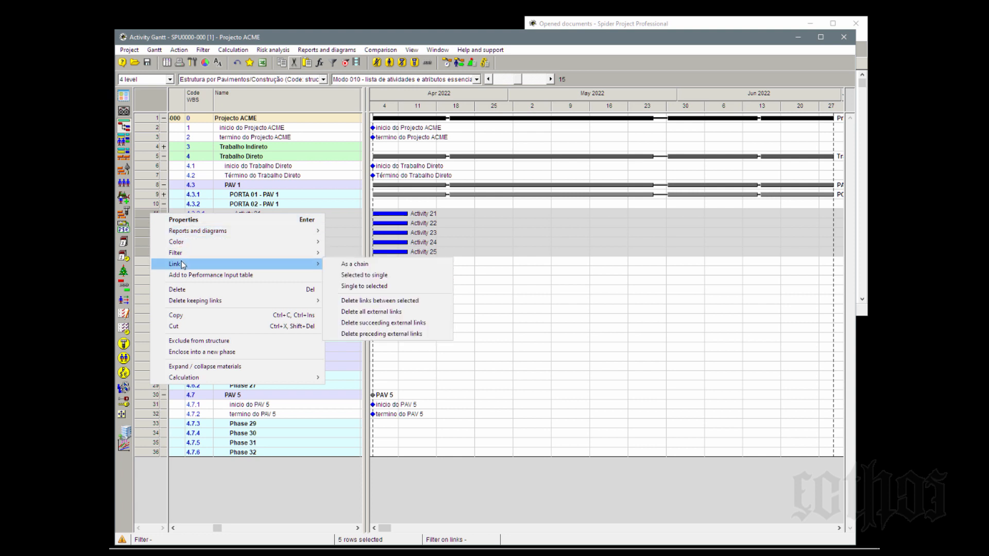
{"action": "left_click", "coordinate": [363, 265]}
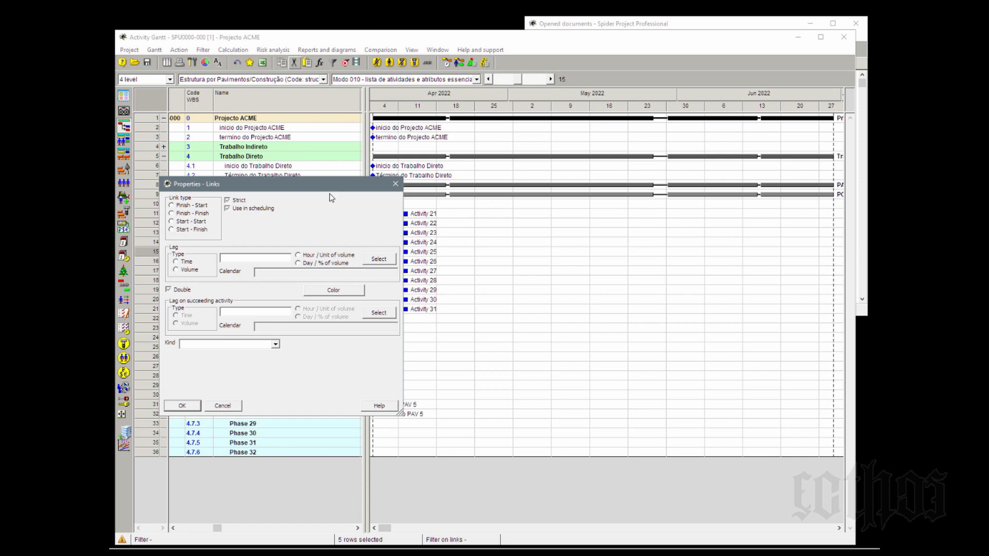
{"action": "left_click", "coordinate": [566, 451]}
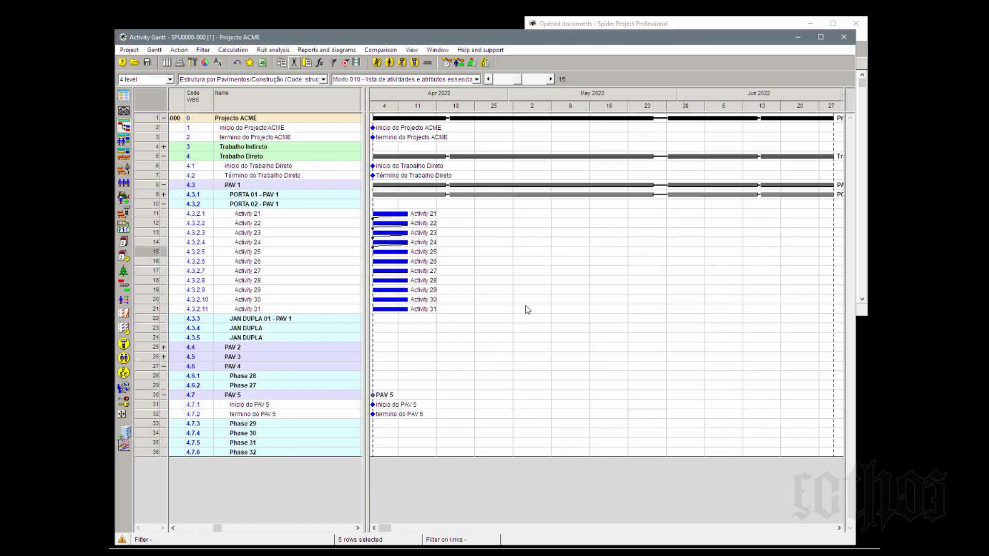
{"action": "left_click", "coordinate": [446, 65]}
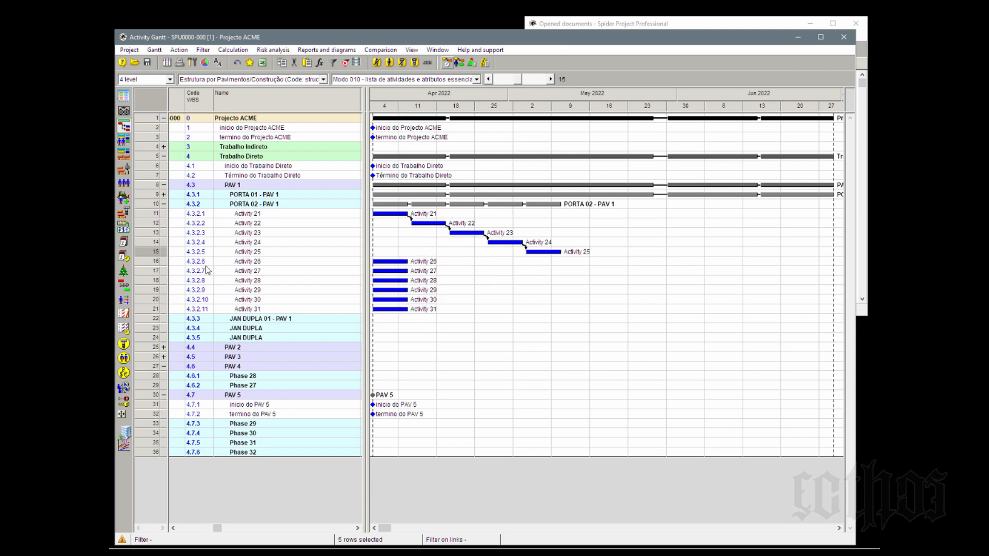
Link the remaining six activities of PORTA 02 - PAV 1 as a second chain and recalculate the schedule
{"action": "left_click", "coordinate": [151, 264]}
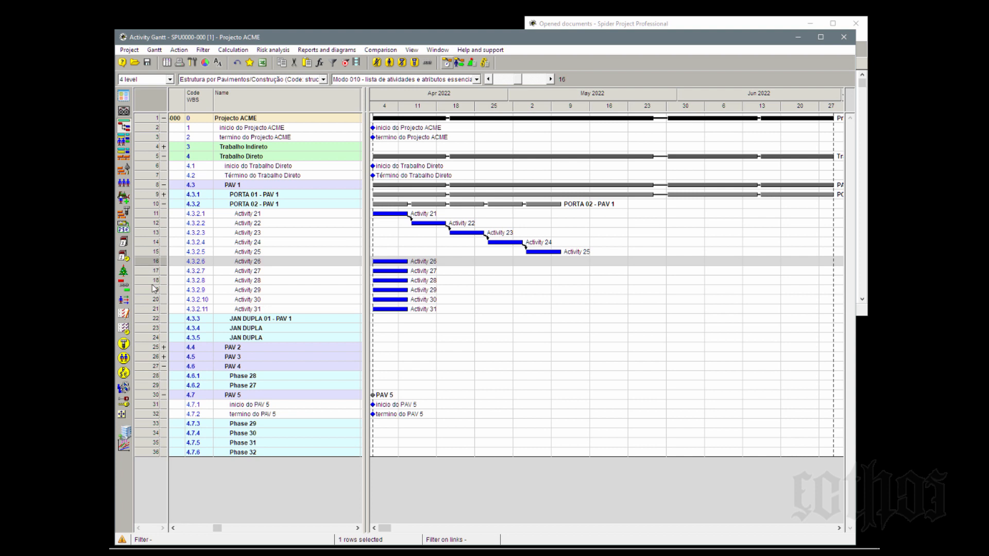
{"action": "left_click", "coordinate": [153, 310], "text": "shift"}
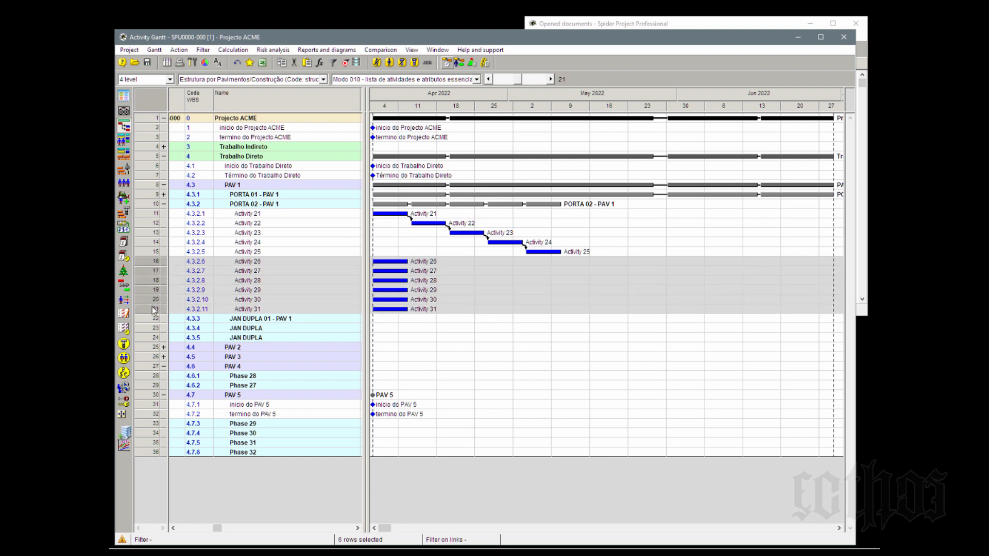
{"action": "right_click", "coordinate": [153, 310]}
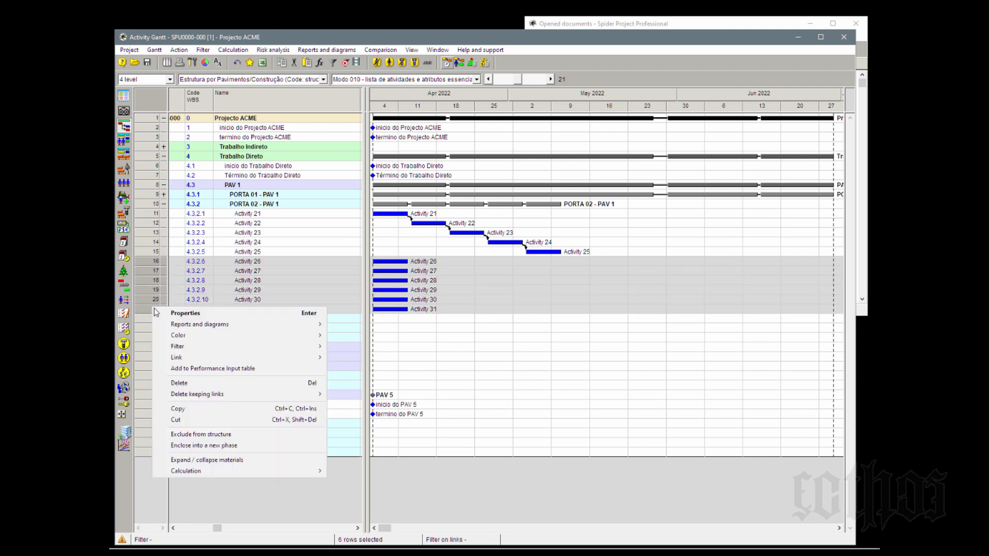
{"action": "mouse_move", "coordinate": [210, 356]}
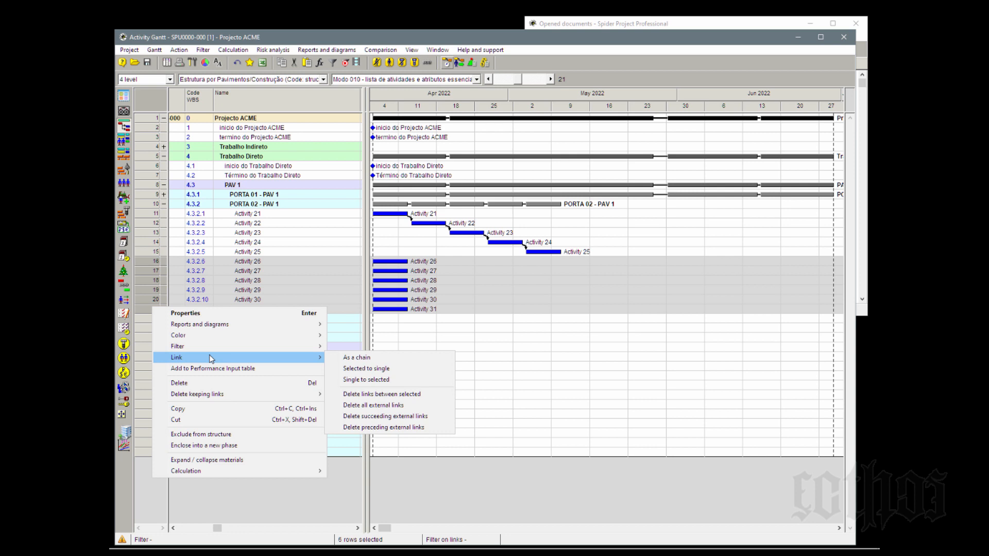
{"action": "left_click", "coordinate": [397, 360]}
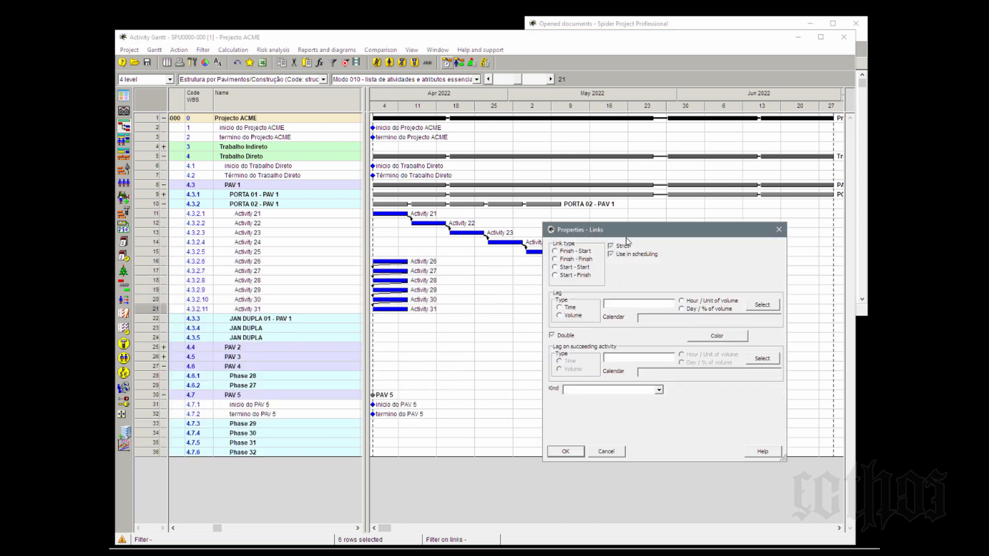
{"action": "left_click", "coordinate": [613, 453]}
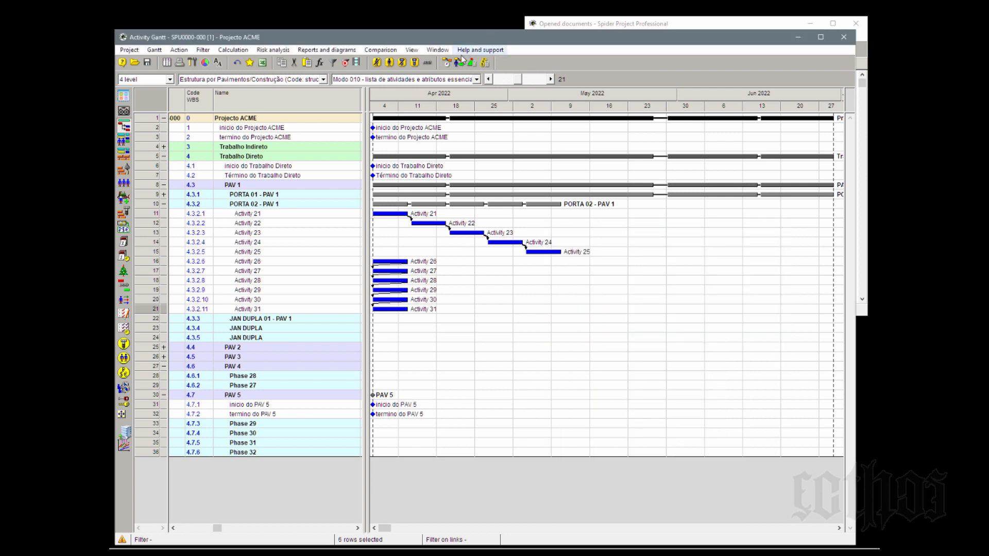
{"action": "left_click", "coordinate": [447, 63]}
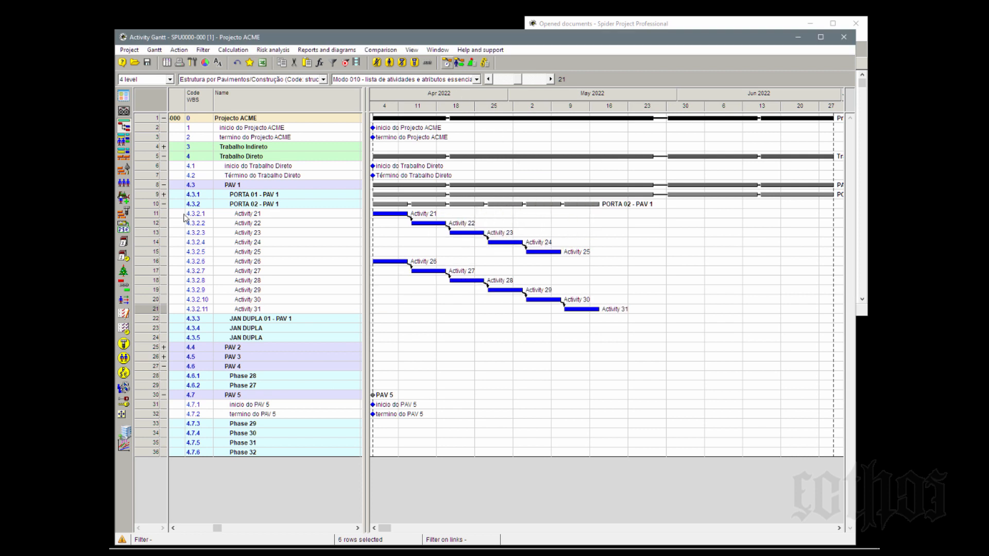
Add two new activities at the start of the PORTA 02 - PAV 1 phase
{"action": "left_click", "coordinate": [145, 208]}
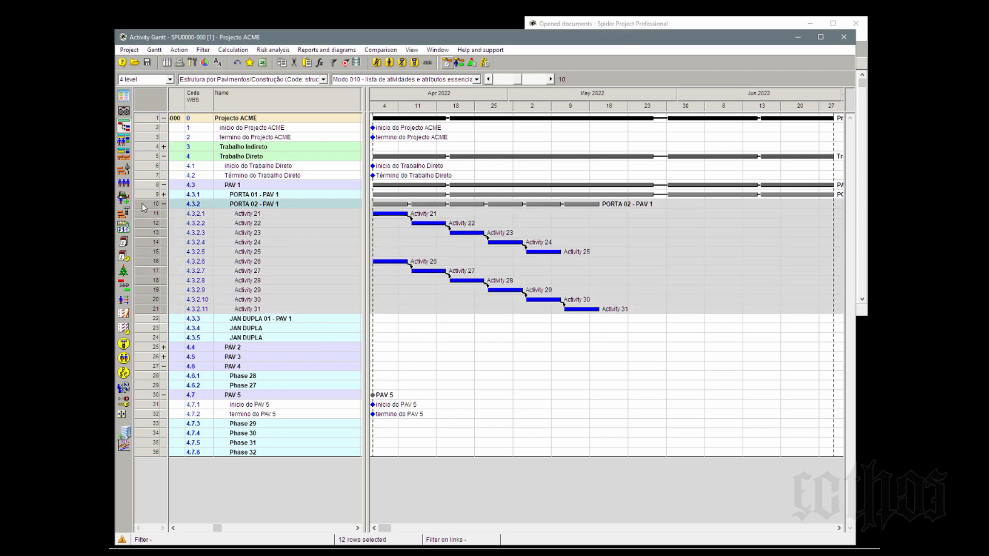
{"action": "key", "text": "Insert"}
{"action": "key", "text": "Insert"}
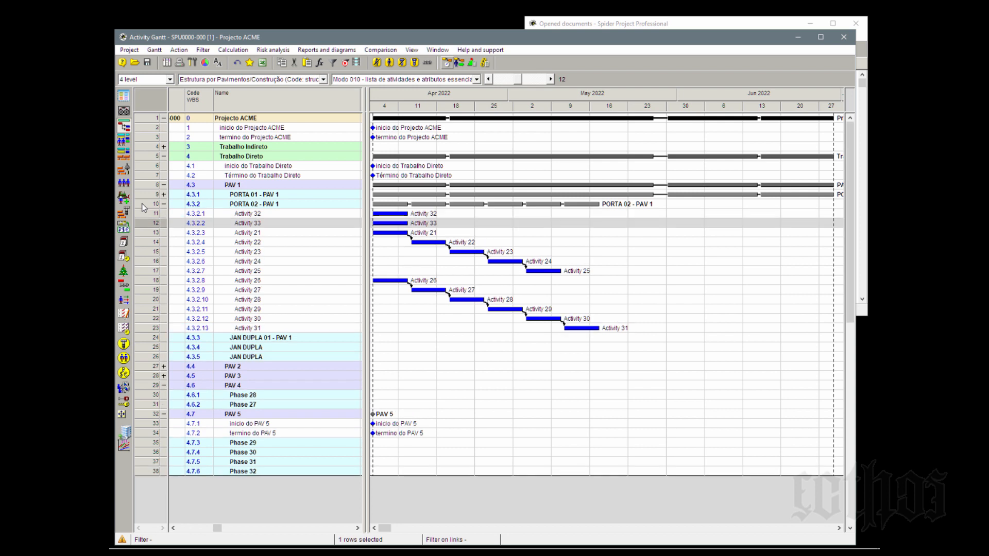
Rename the two new activities "inicio da PORTA 02 - PAV 1" and "termino da PORTA 02 - PAV 1"
{"action": "left_click", "coordinate": [251, 207]}
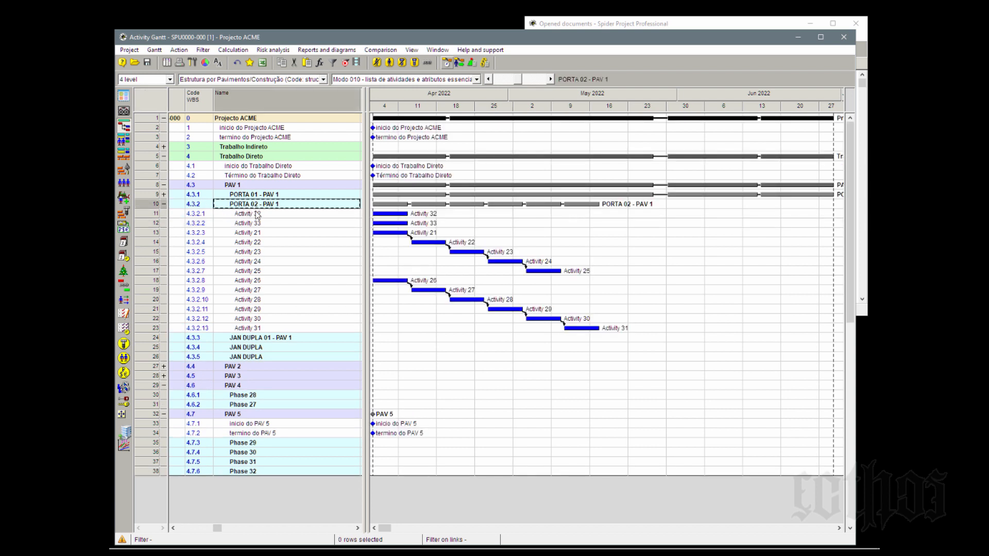
{"action": "left_click", "coordinate": [257, 216]}
{"action": "type", "text": "inic"}
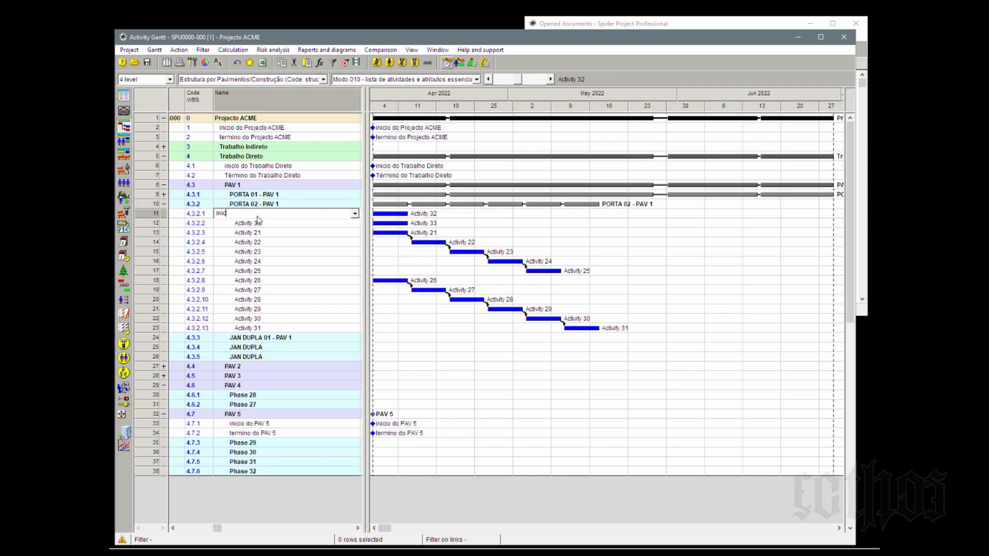
{"action": "type", "text": "io da PORTA 02 - PAV 1"}
{"action": "key", "text": "Return"}
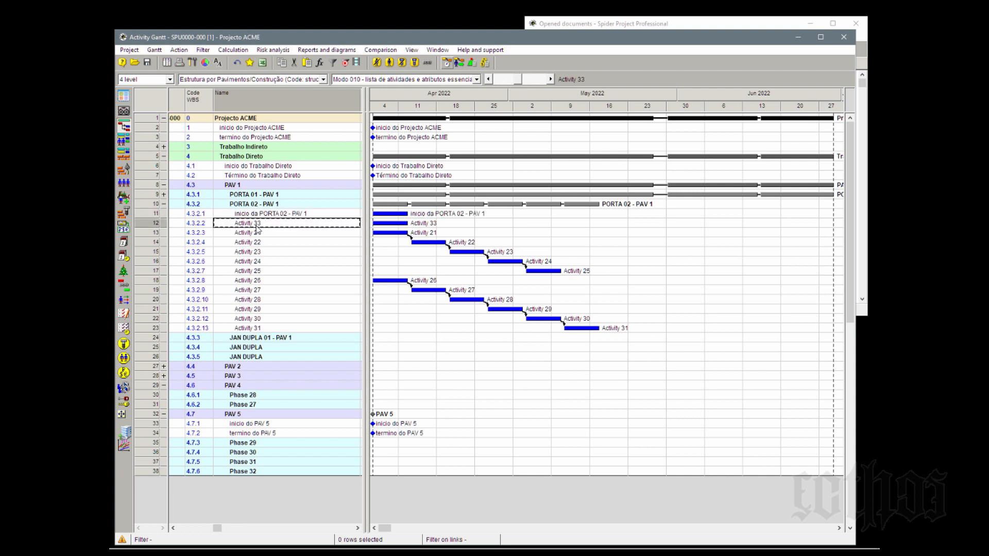
{"action": "type", "text": "termino"}
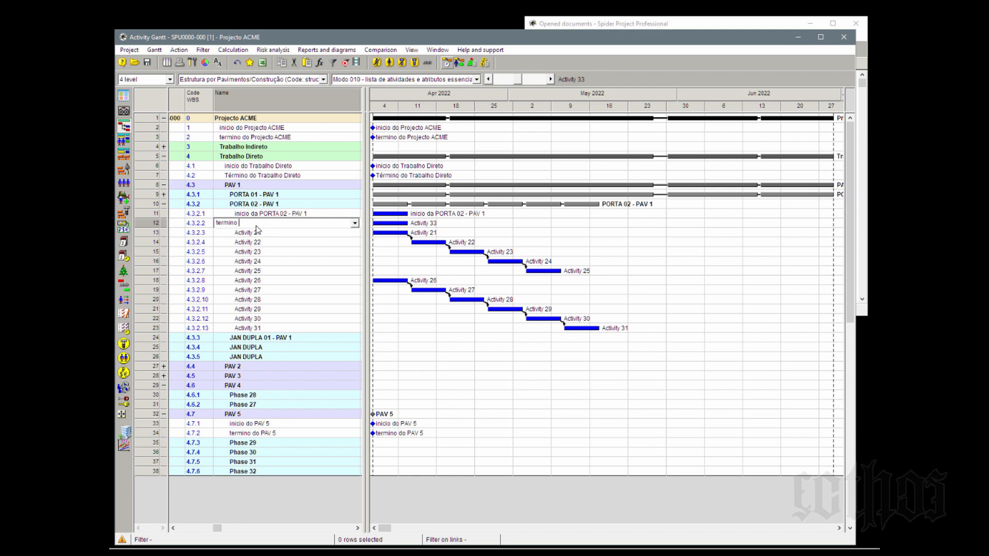
{"action": "type", "text": " da PORTA 02 - PAV 1"}
{"action": "left_click", "coordinate": [271, 240]}
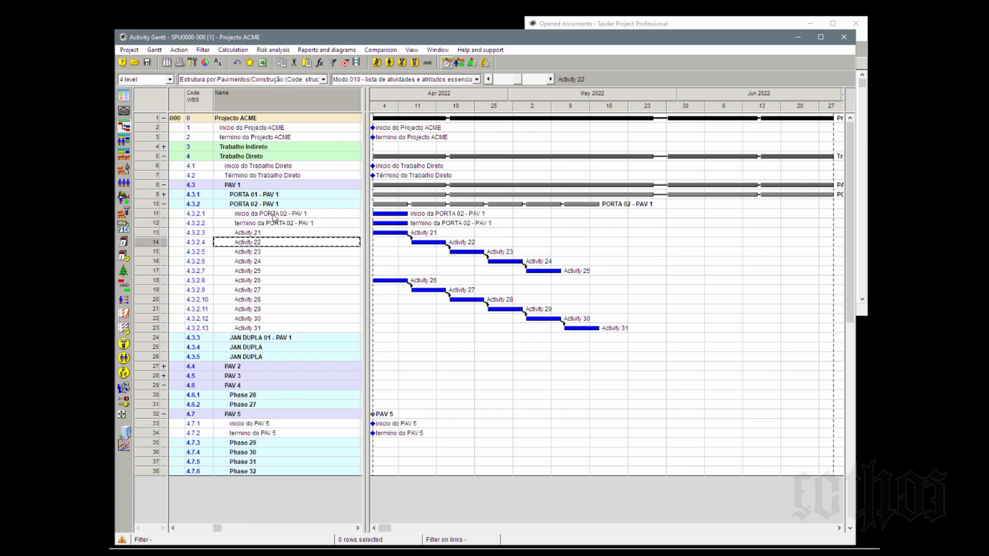
Set the DPH type of the activity inicio da PORTA 02 - PAV 1 to Milestone
{"action": "left_click", "coordinate": [152, 214]}
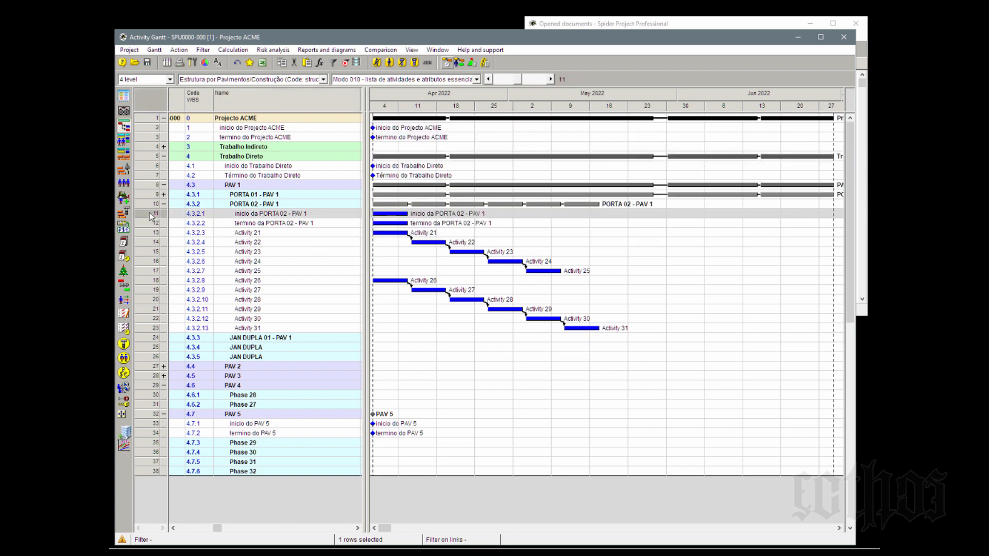
{"action": "double_click", "coordinate": [152, 216]}
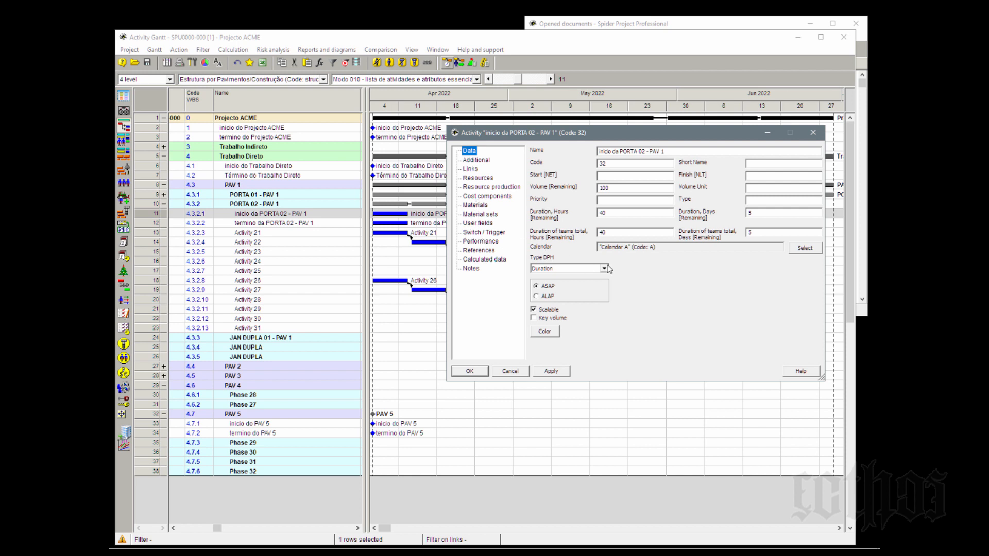
{"action": "left_click", "coordinate": [605, 268]}
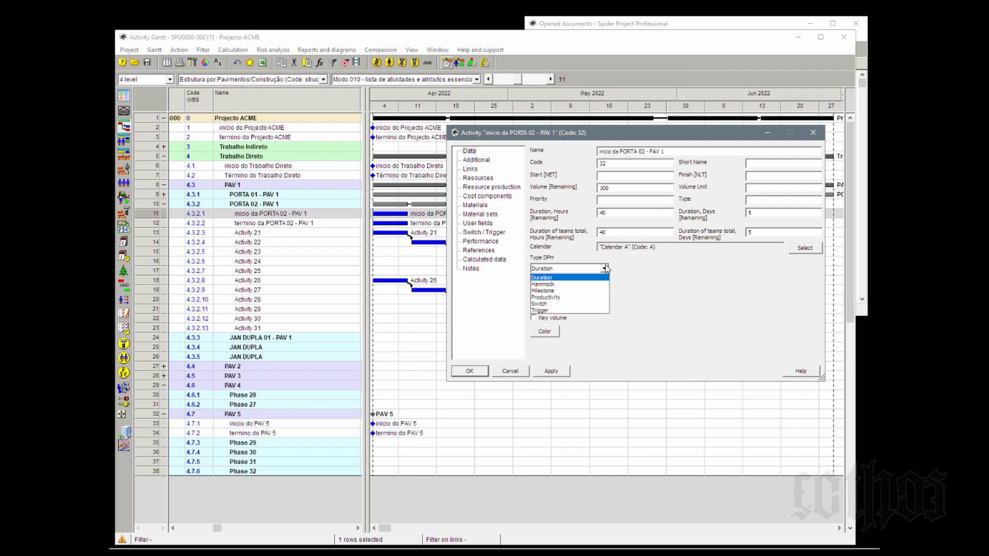
{"action": "left_click", "coordinate": [593, 290]}
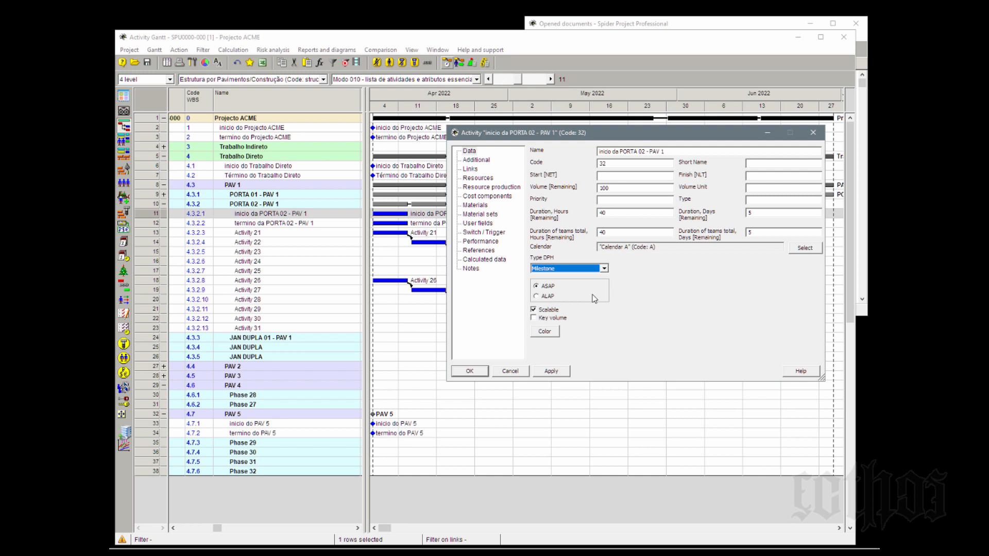
{"action": "left_click", "coordinate": [551, 371]}
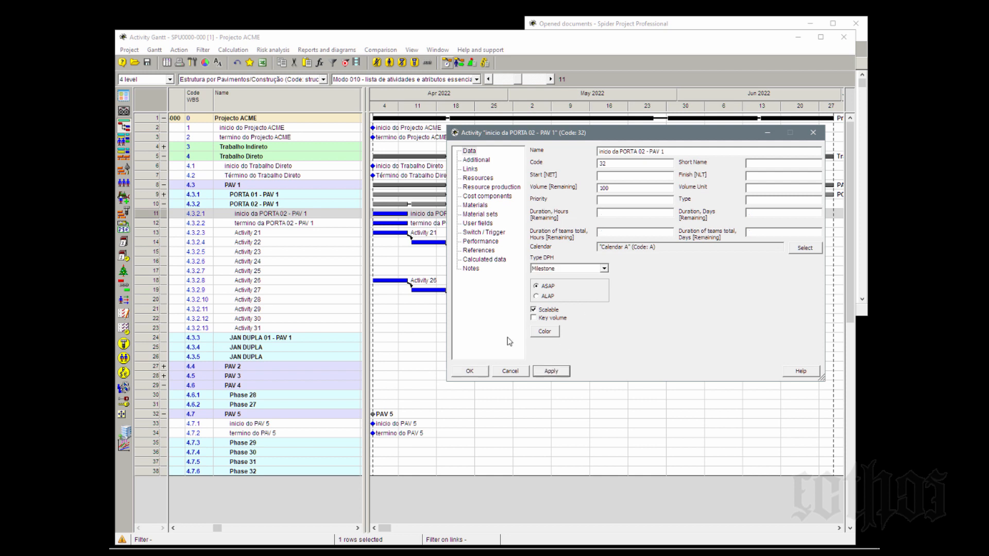
Set the DPH type of termino da PORTA 02 - PAV 1 to Milestone and recalculate the schedule with the current options
{"action": "left_click", "coordinate": [153, 225]}
{"action": "left_click", "coordinate": [605, 268]}
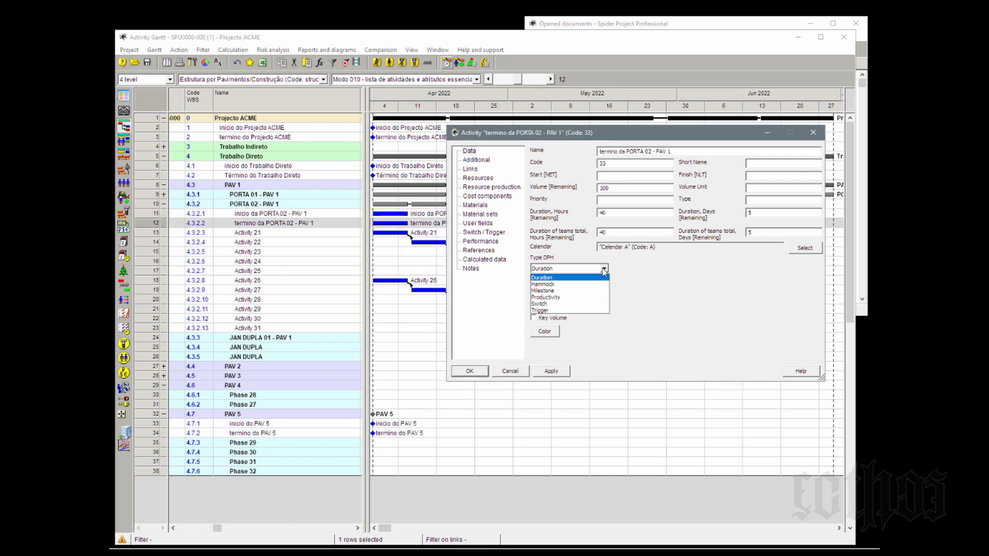
{"action": "left_click", "coordinate": [543, 291]}
{"action": "left_click", "coordinate": [551, 371]}
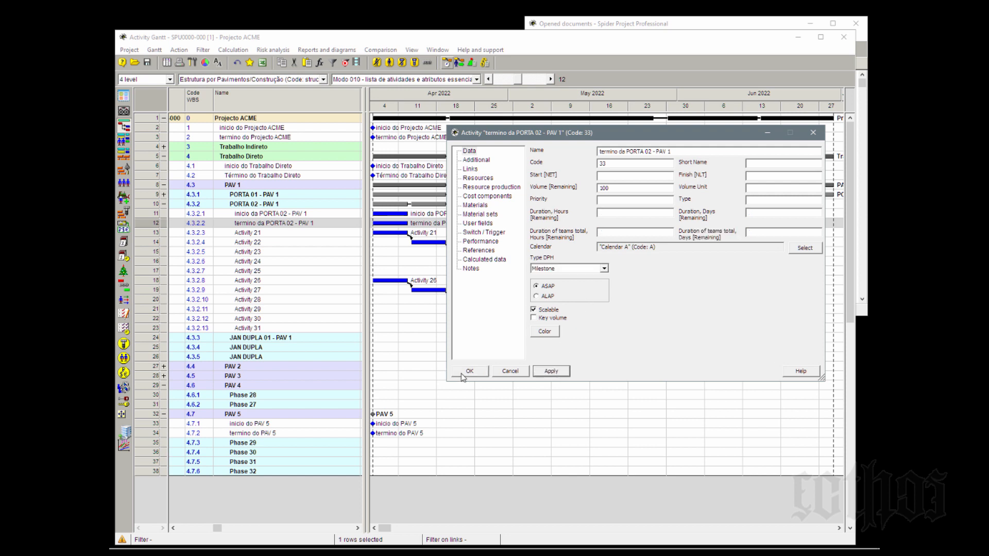
{"action": "left_click", "coordinate": [466, 371]}
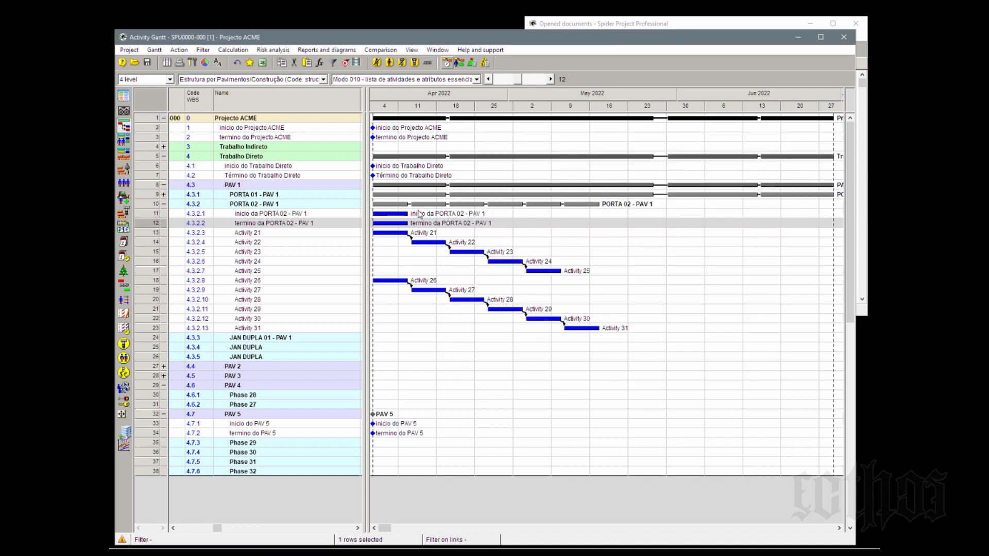
{"action": "left_click", "coordinate": [446, 63]}
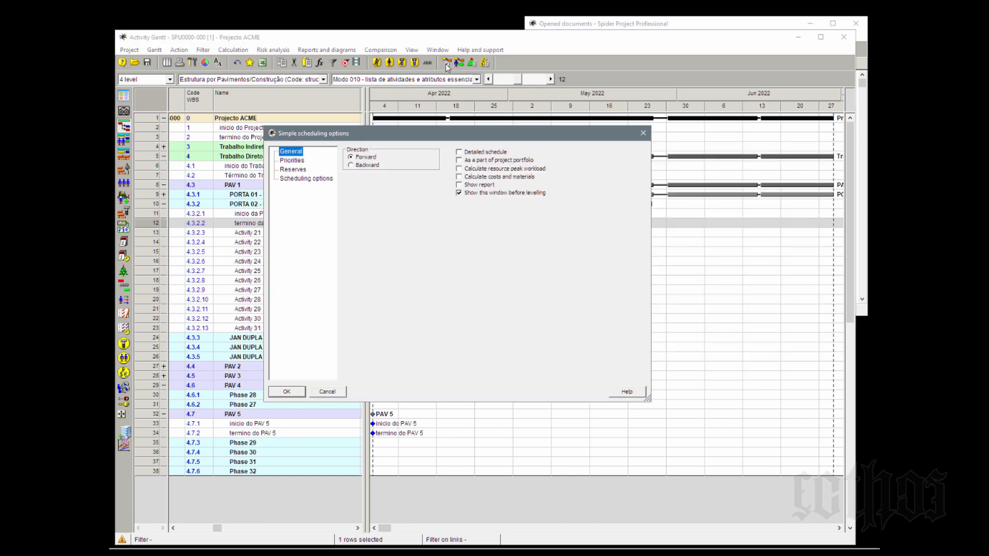
{"action": "key", "text": "Return"}
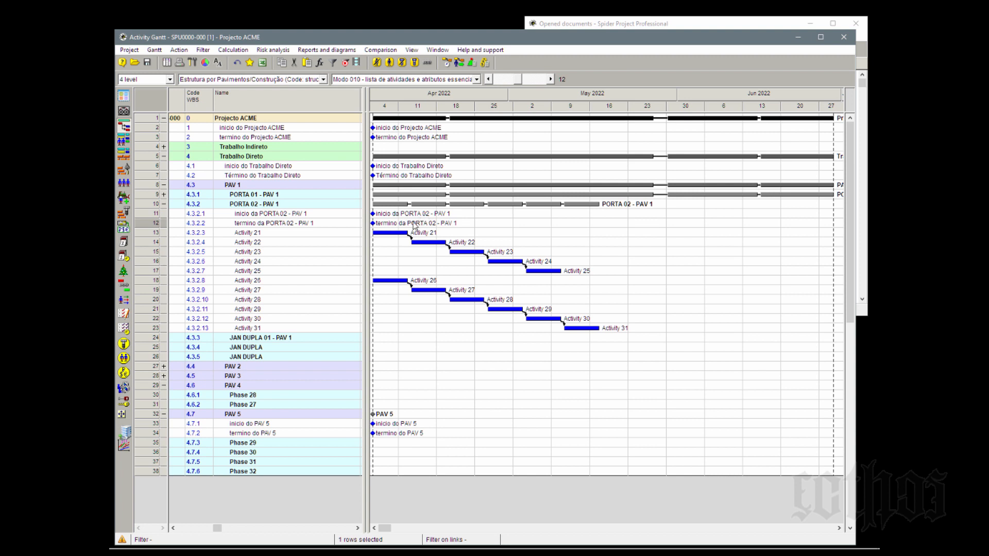
Link inicio da PORTA 02 - PAV 1 as the single predecessor of Activity 21 and Activity 26, keeping the default link properties
{"action": "mouse_move", "coordinate": [393, 277]}
{"action": "left_click", "coordinate": [150, 233]}
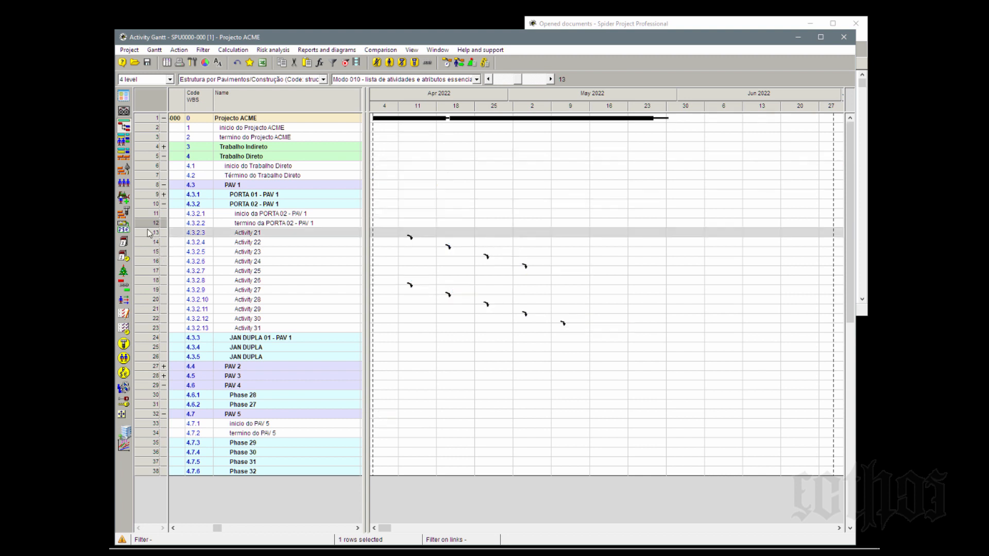
{"action": "left_click", "coordinate": [148, 282], "text": "ctrl"}
{"action": "right_click", "coordinate": [148, 283]}
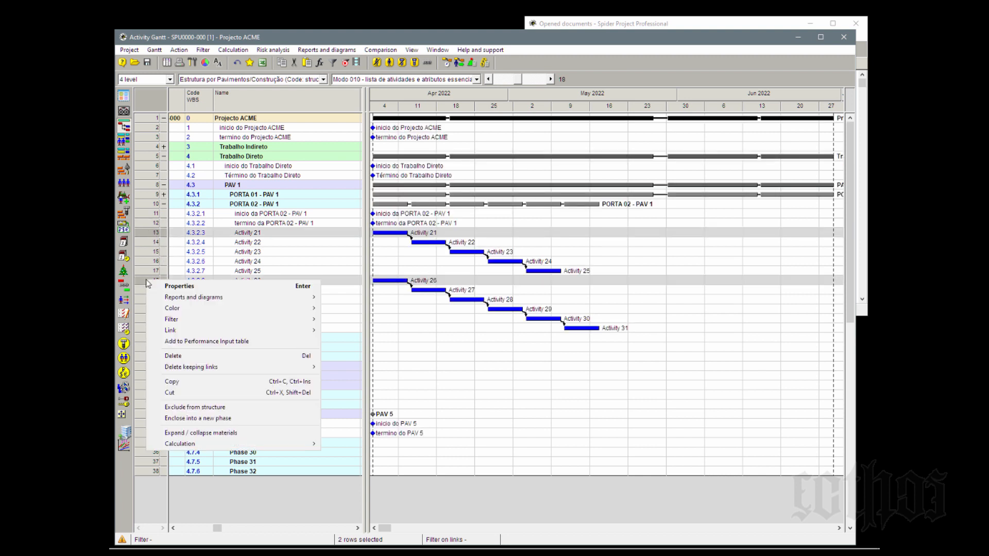
{"action": "mouse_move", "coordinate": [174, 329]}
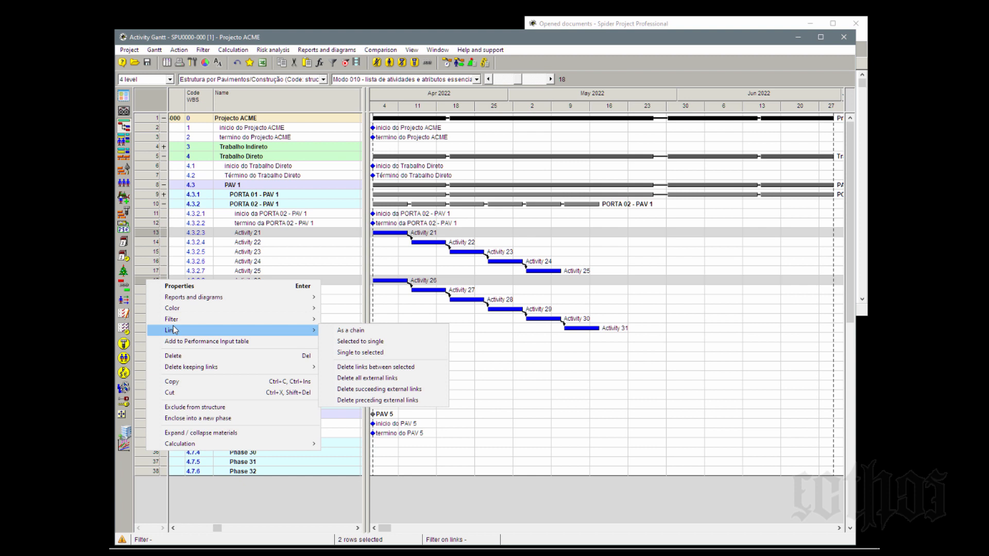
{"action": "left_click", "coordinate": [416, 355]}
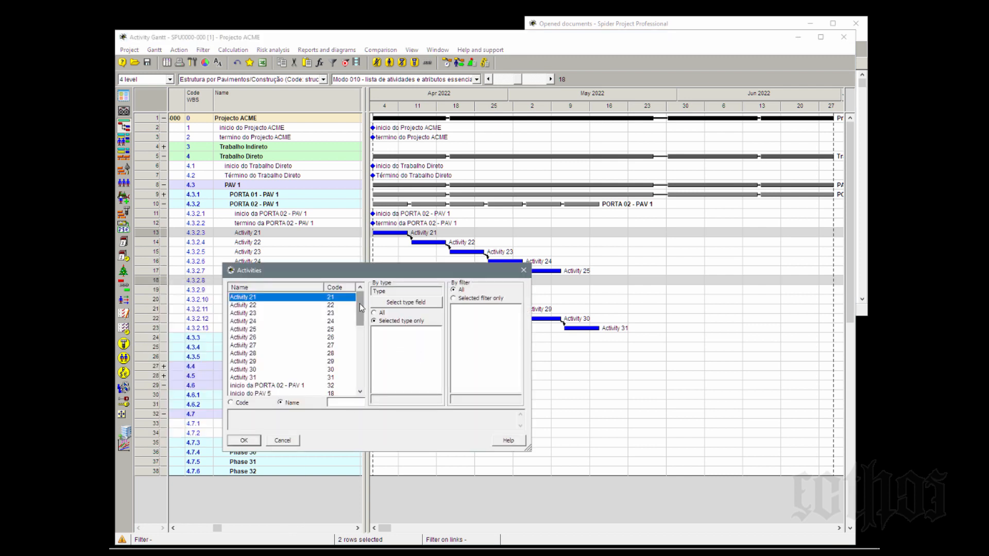
{"action": "scroll", "coordinate": [360, 320], "scroll_direction": "down", "scroll_amount": 2}
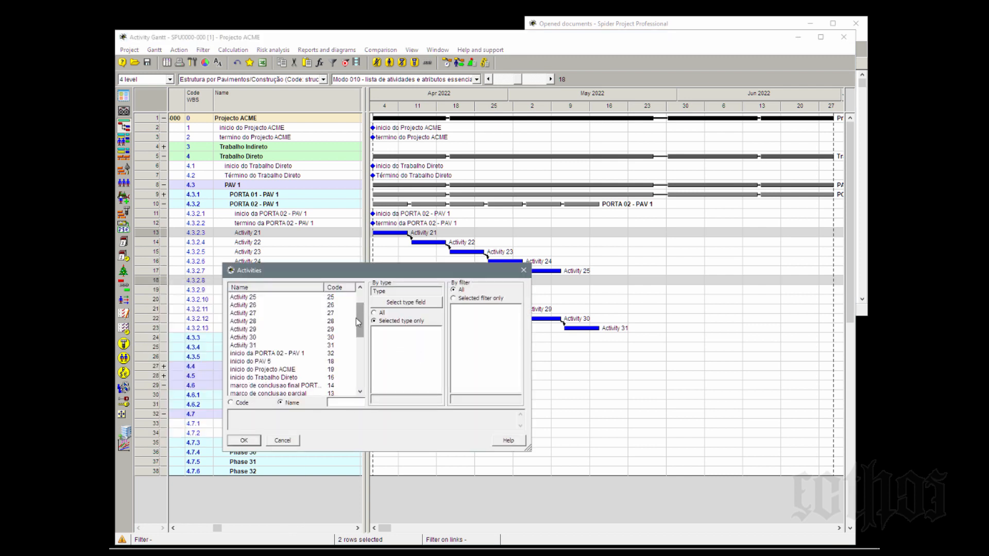
{"action": "left_click", "coordinate": [259, 355]}
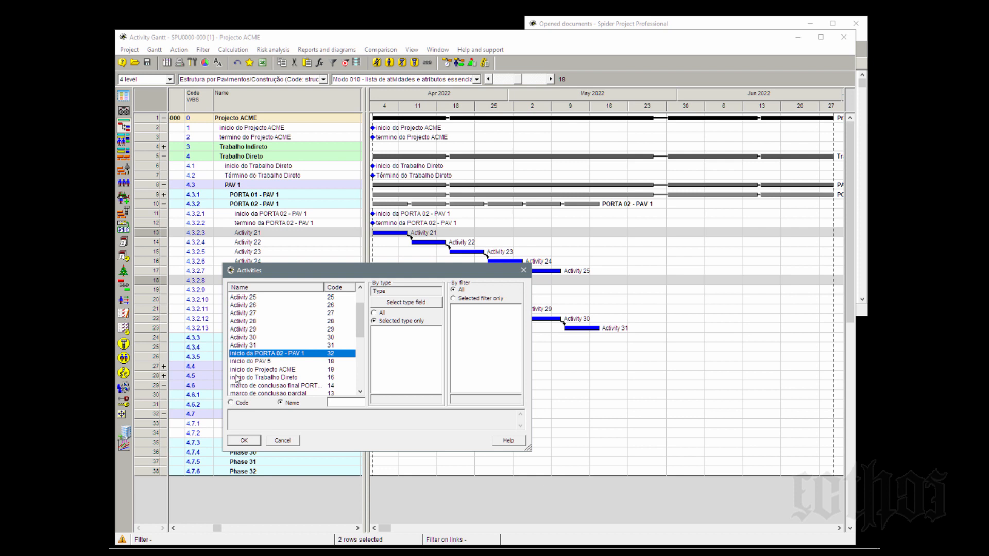
{"action": "left_click", "coordinate": [242, 442]}
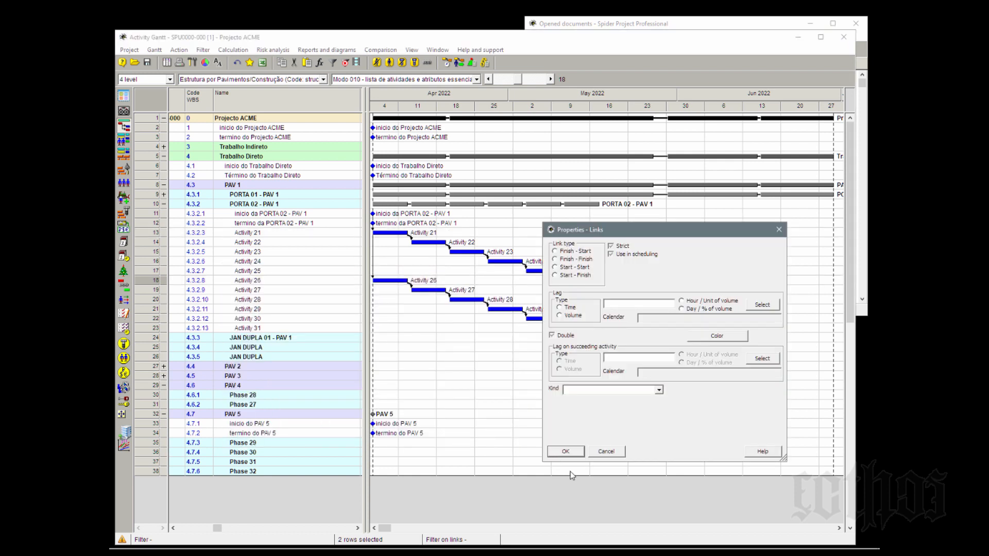
{"action": "left_click", "coordinate": [565, 452]}
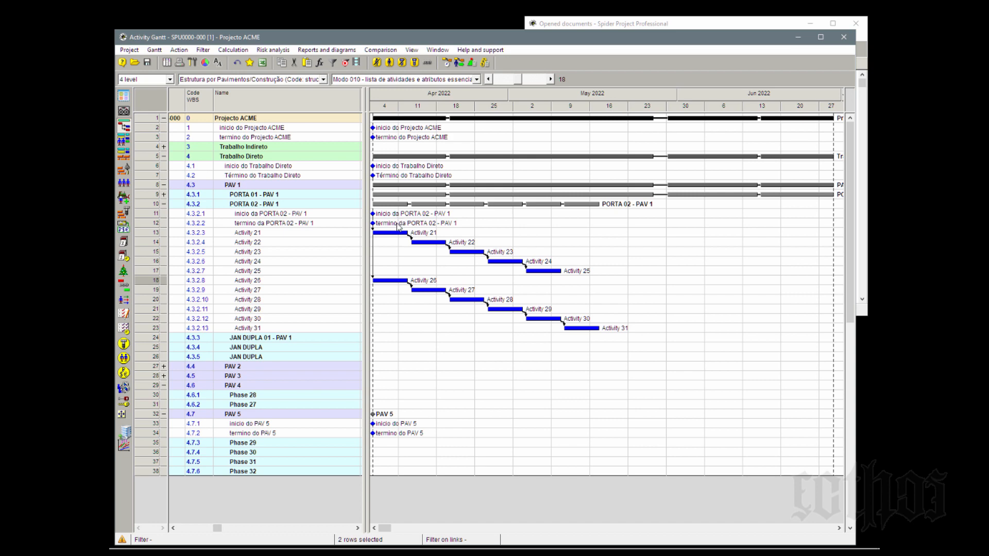
Examine the links from the start milestone to both PORTA 02 - PAV 1 chains on a day-level time scale
{"action": "left_click", "coordinate": [550, 79]}
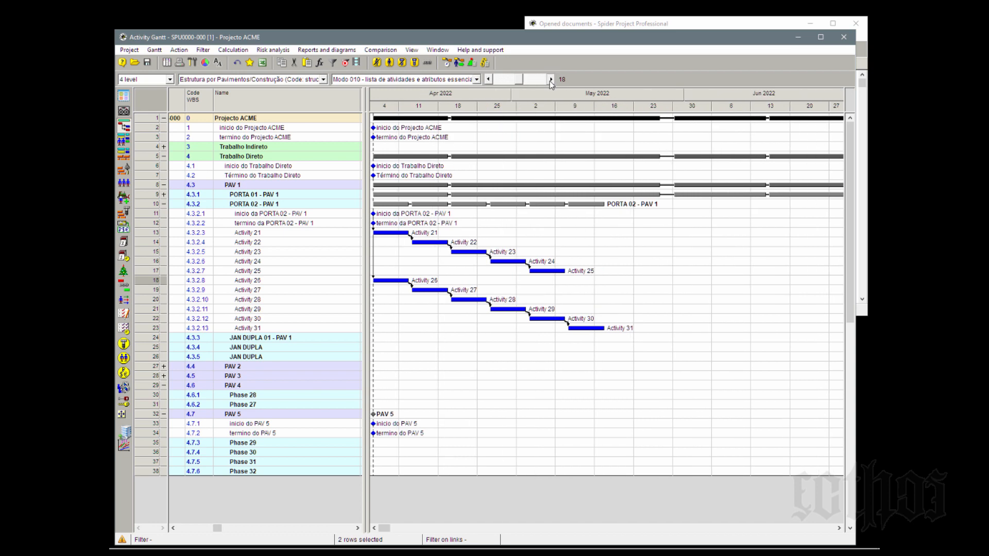
{"action": "left_click", "coordinate": [550, 79]}
{"action": "left_click", "coordinate": [550, 79]}
{"action": "left_click", "coordinate": [550, 80]}
{"action": "left_click", "coordinate": [550, 79]}
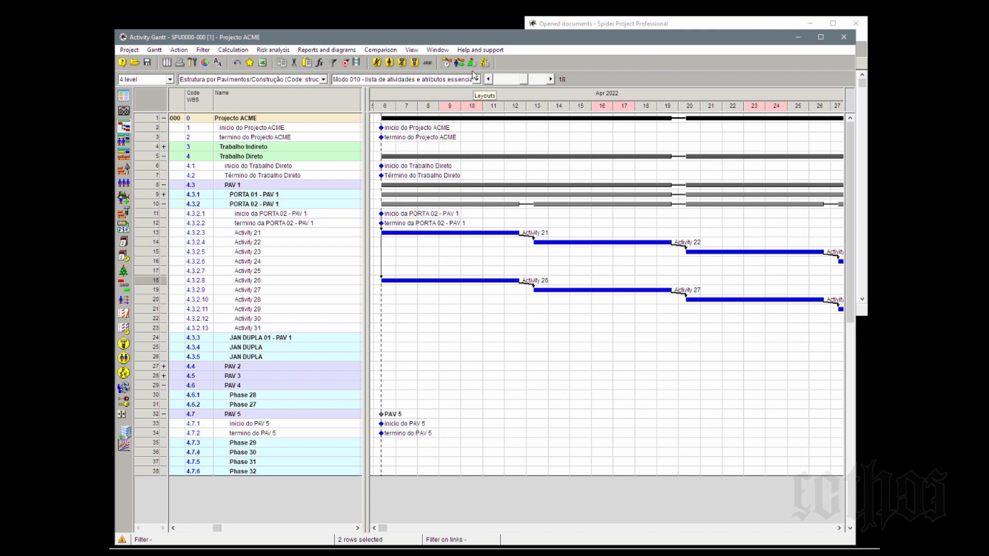
{"action": "left_click", "coordinate": [488, 80]}
{"action": "left_click", "coordinate": [489, 79]}
{"action": "left_click", "coordinate": [488, 80]}
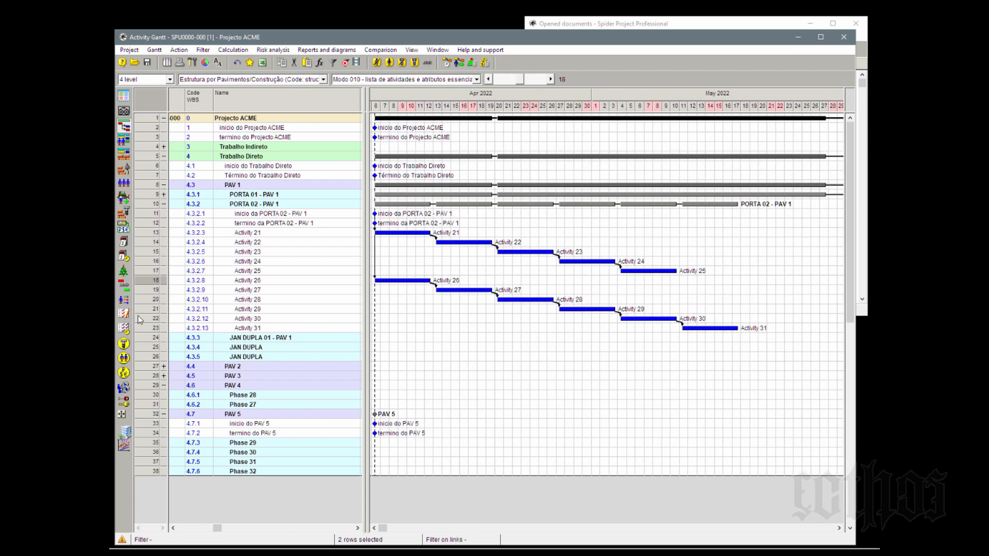
Link Activity 25 and Activity 31 to the single successor termino da PORTA 02 - PAV 1 with default link properties, and recalculate the schedule
{"action": "left_click", "coordinate": [146, 330]}
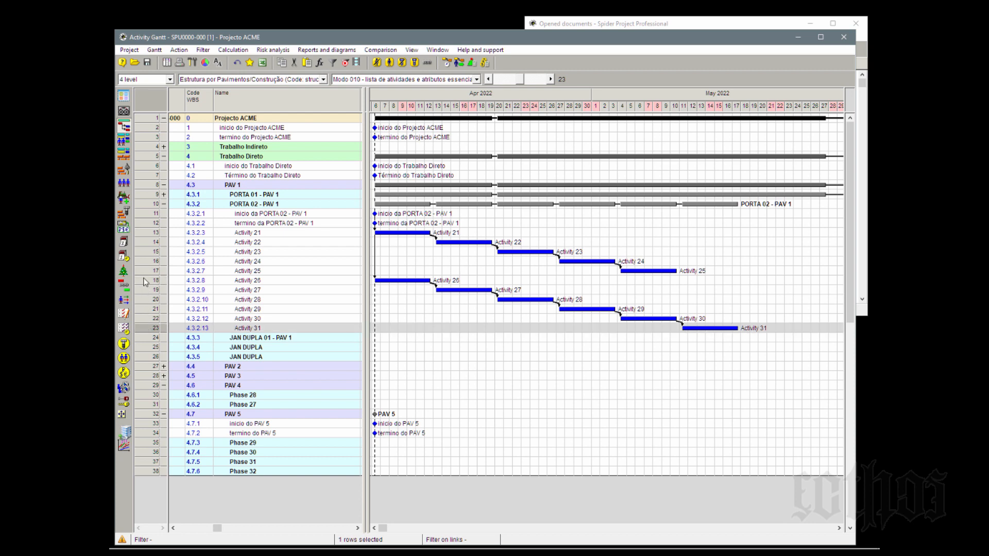
{"action": "left_click", "coordinate": [148, 263], "text": "ctrl"}
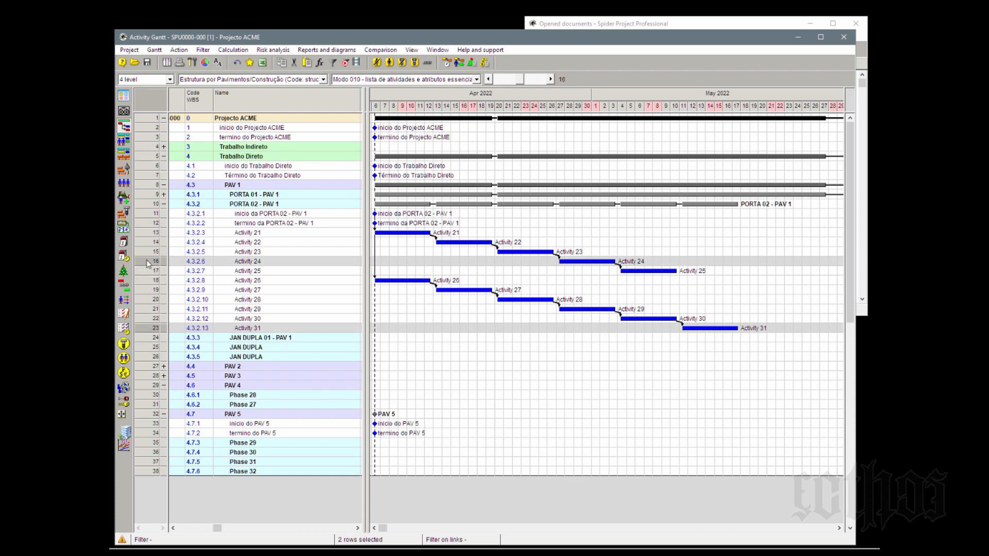
{"action": "left_click", "coordinate": [146, 260], "text": "ctrl"}
{"action": "left_click", "coordinate": [146, 271], "text": "ctrl"}
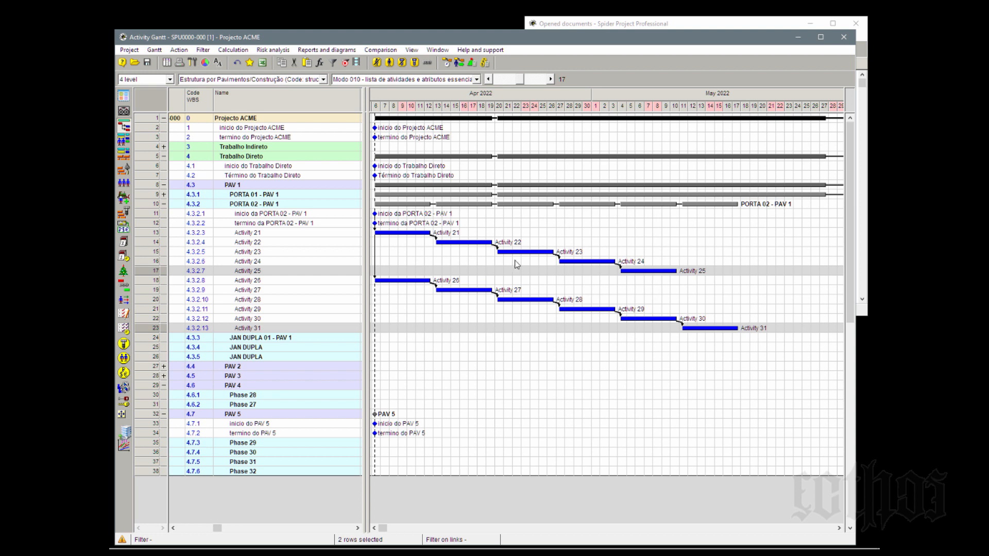
{"action": "right_click", "coordinate": [146, 271]}
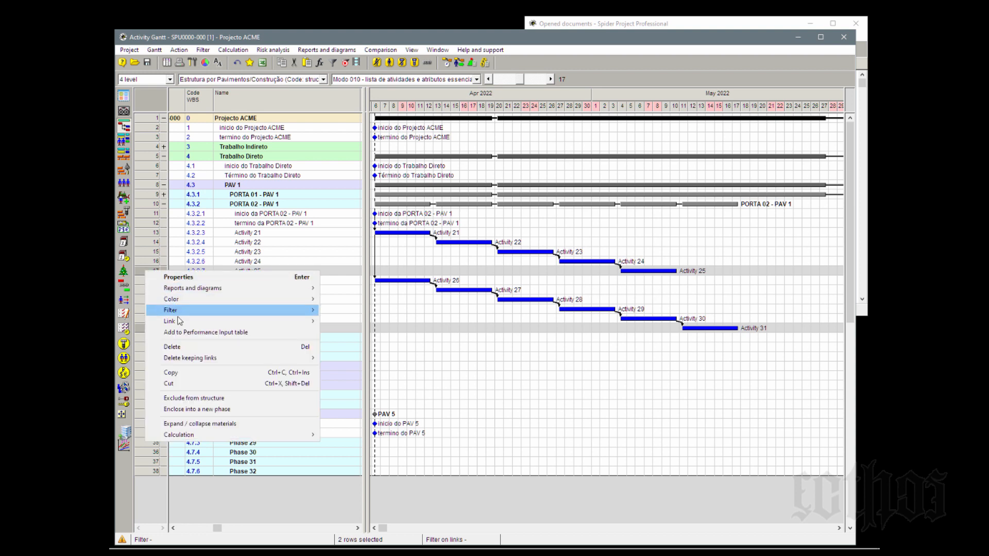
{"action": "mouse_move", "coordinate": [179, 321]}
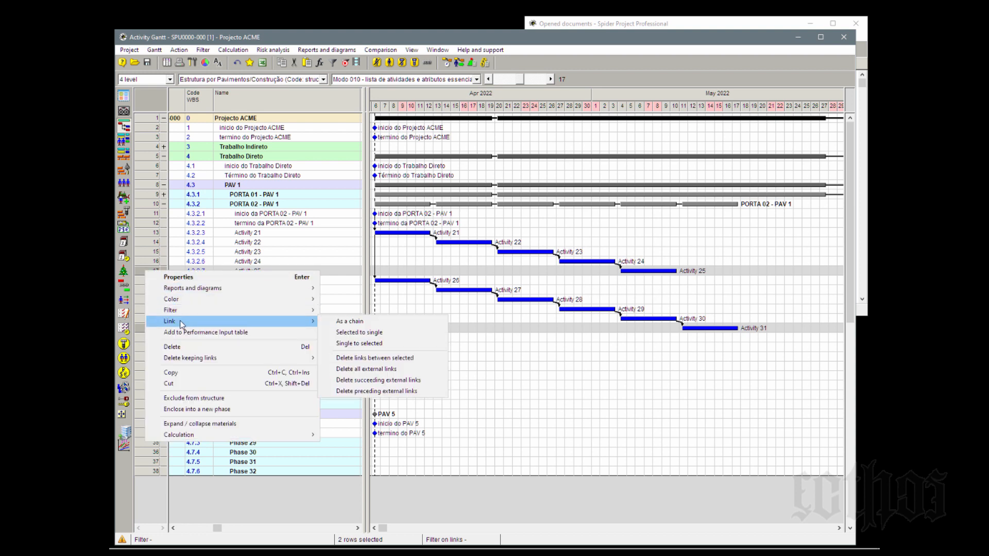
{"action": "left_click", "coordinate": [345, 335]}
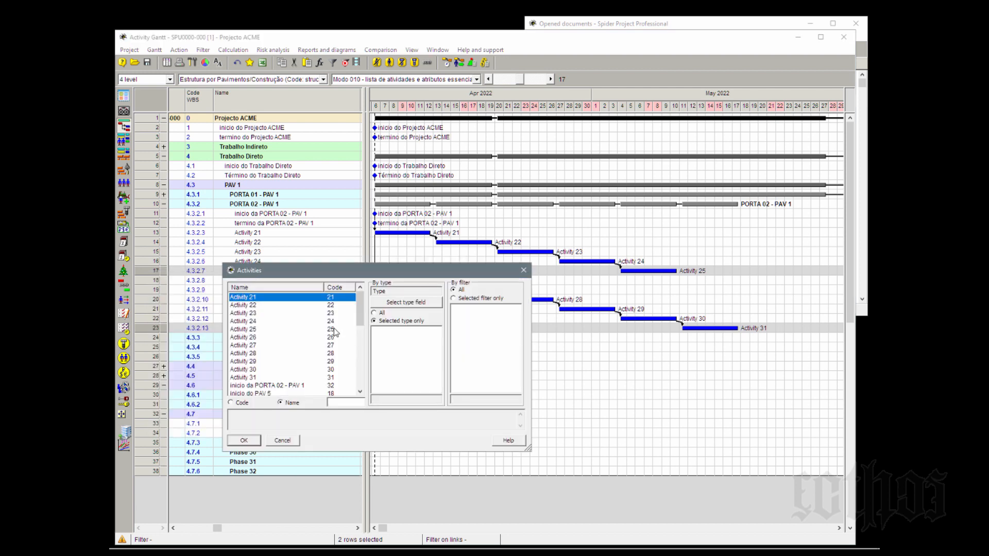
{"action": "left_click_drag", "start_coordinate": [360, 313], "coordinate": [360, 345]}
{"action": "scroll", "coordinate": [359, 367], "scroll_direction": "down", "scroll_amount": 1}
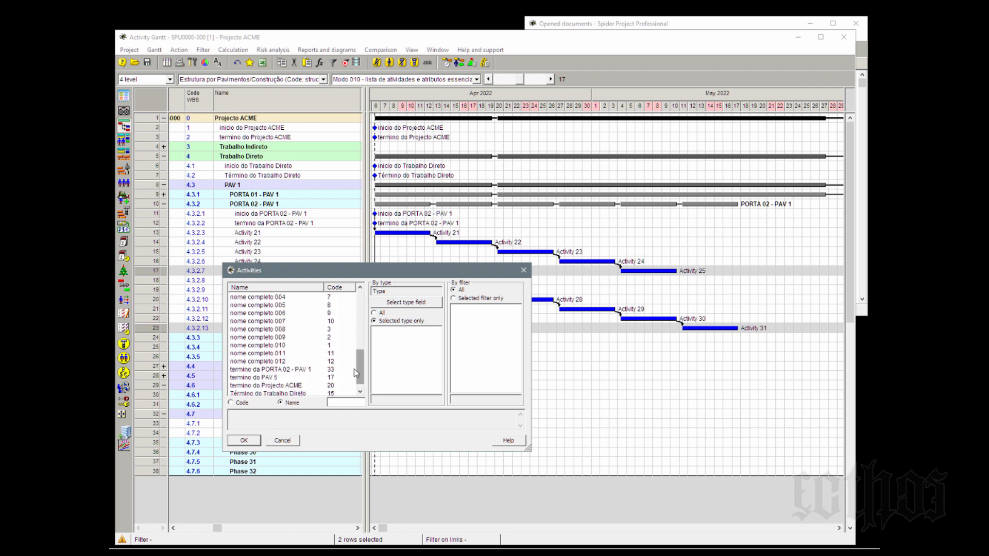
{"action": "left_click", "coordinate": [244, 370]}
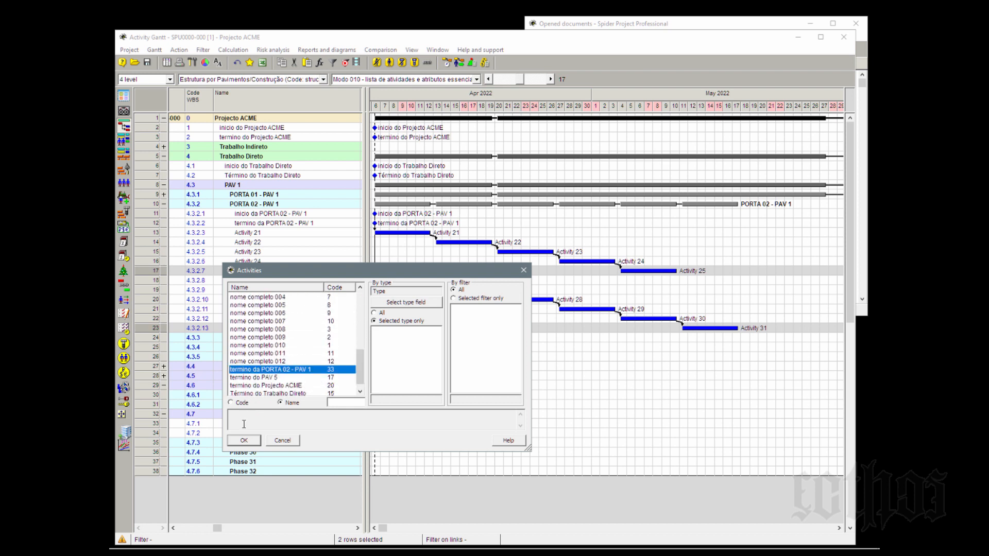
{"action": "left_click", "coordinate": [244, 442]}
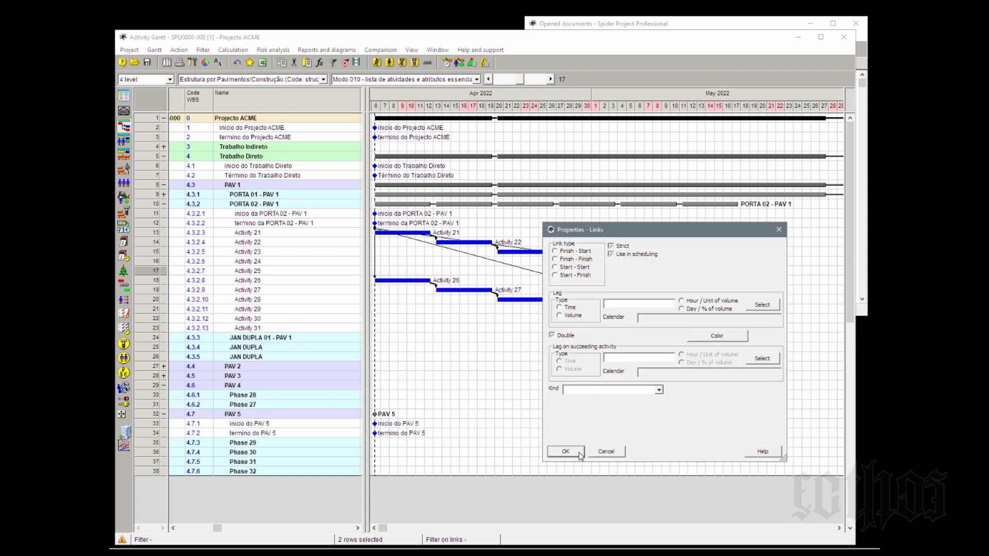
{"action": "left_click", "coordinate": [565, 452]}
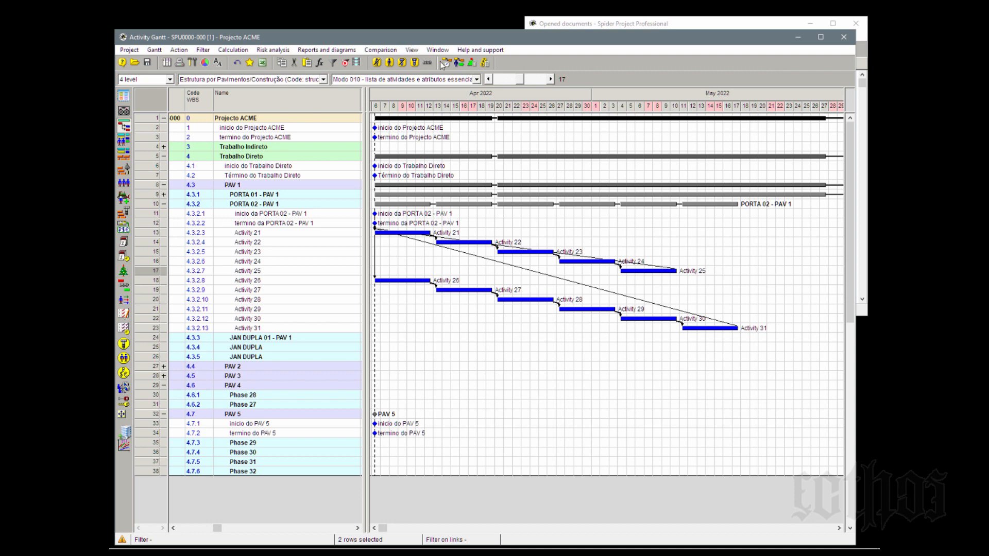
{"action": "left_click", "coordinate": [447, 63]}
{"action": "key", "text": "Return"}
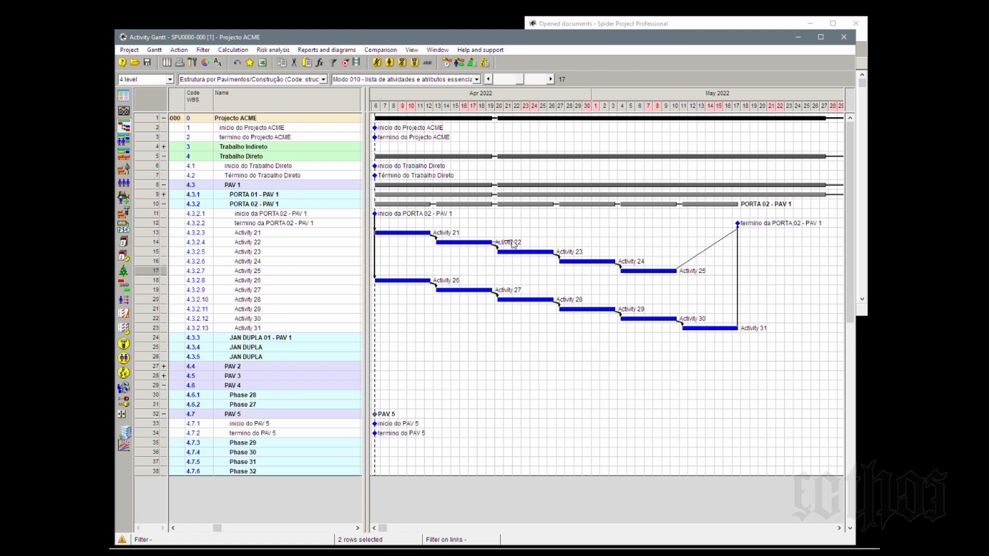
Set a time lag of 5 days on the Finish-Start link from Activity 22 to Activity 23 and recalculate the schedule
{"action": "left_click_drag", "start_coordinate": [512, 241], "coordinate": [571, 250]}
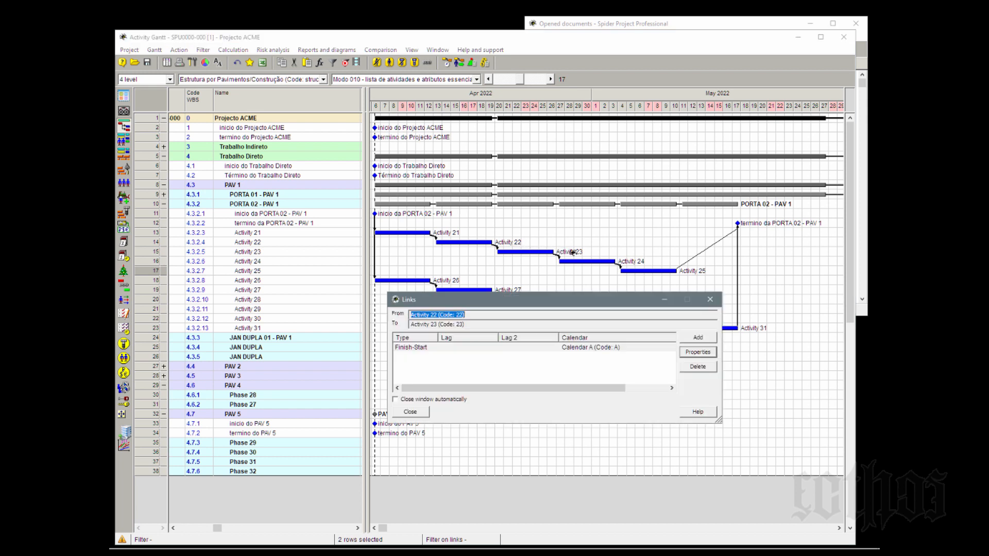
{"action": "left_click", "coordinate": [418, 348]}
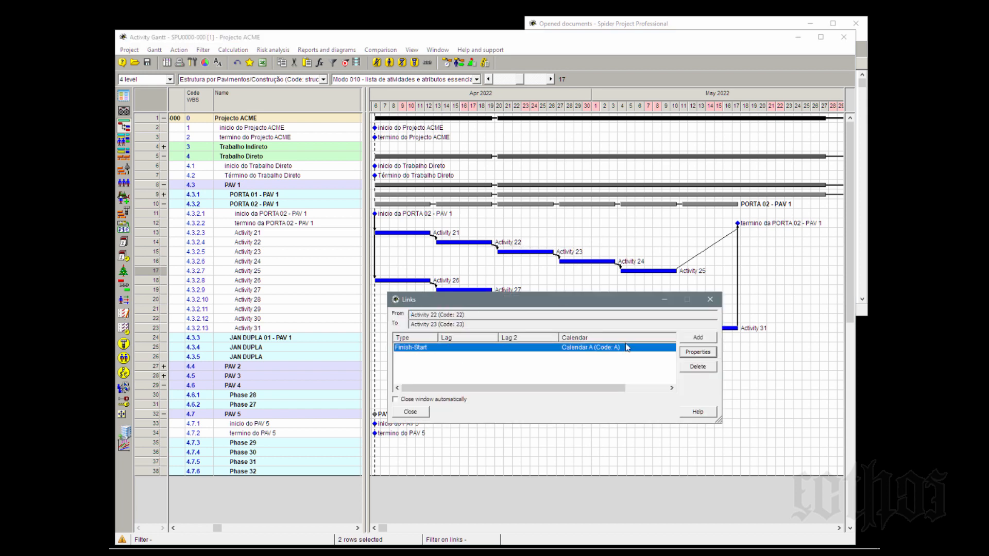
{"action": "left_click", "coordinate": [698, 352]}
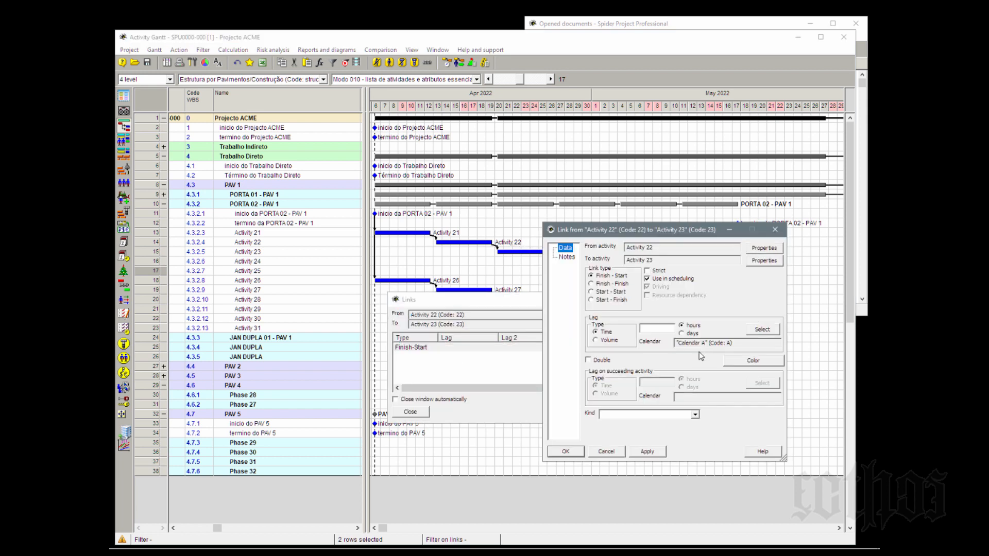
{"action": "left_click", "coordinate": [657, 329]}
{"action": "left_click", "coordinate": [687, 334]}
{"action": "left_click", "coordinate": [656, 329]}
{"action": "left_click", "coordinate": [566, 451]}
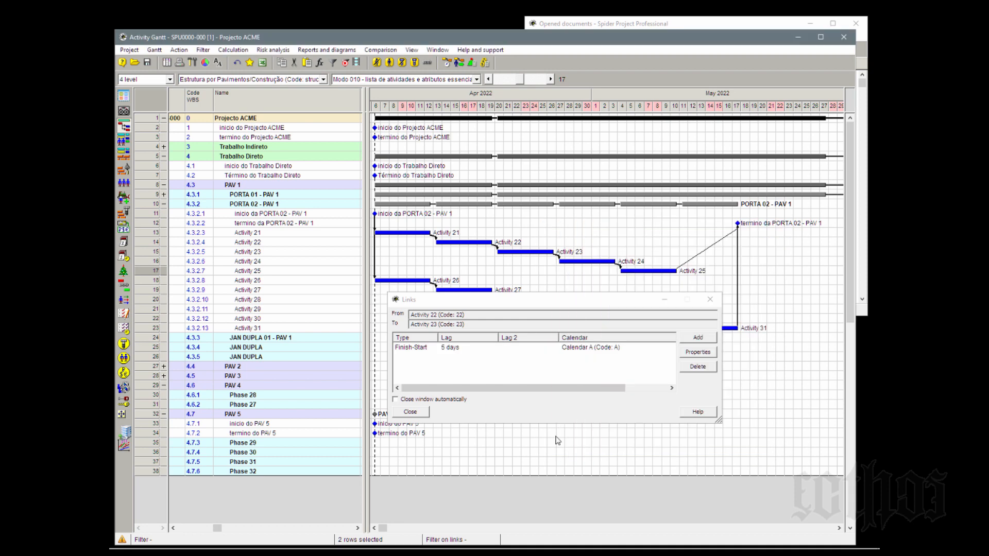
{"action": "left_click", "coordinate": [399, 417]}
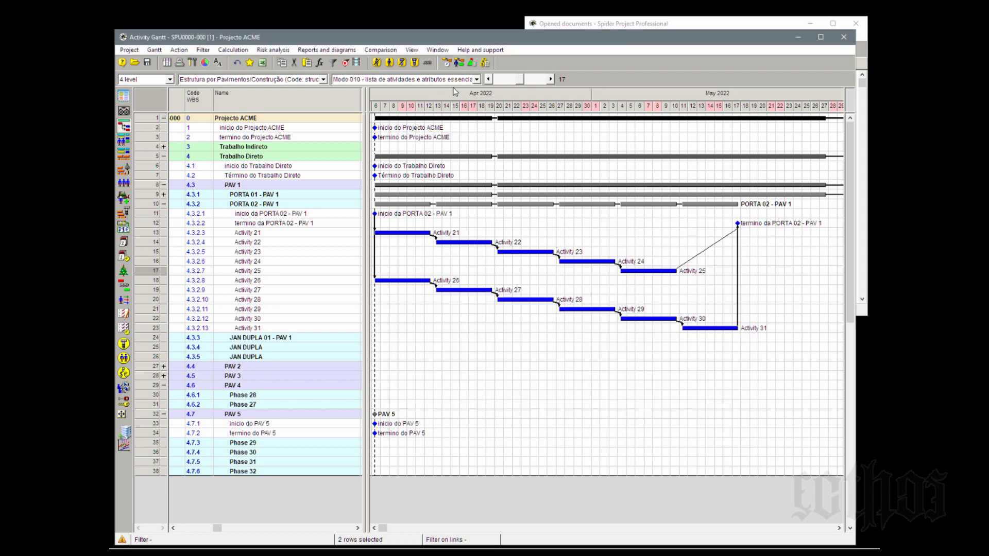
{"action": "left_click", "coordinate": [446, 64]}
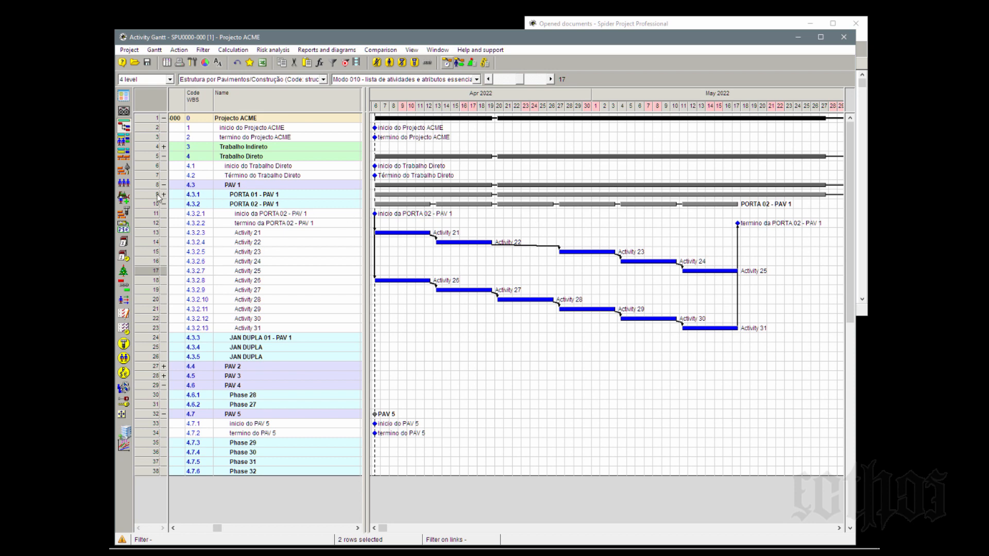
Switch the Gantt chart to a weekly time scale and collapse the PORTA 01 - PAV 1 and PORTA 02 - PAV 1 phases
{"action": "left_click", "coordinate": [164, 194]}
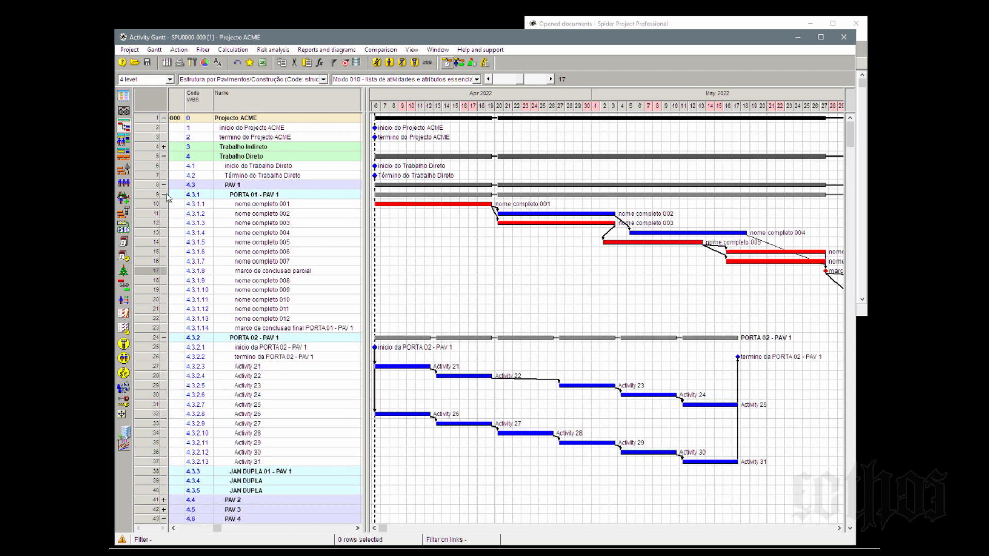
{"action": "right_click", "coordinate": [640, 102]}
{"action": "left_click", "coordinate": [665, 159]}
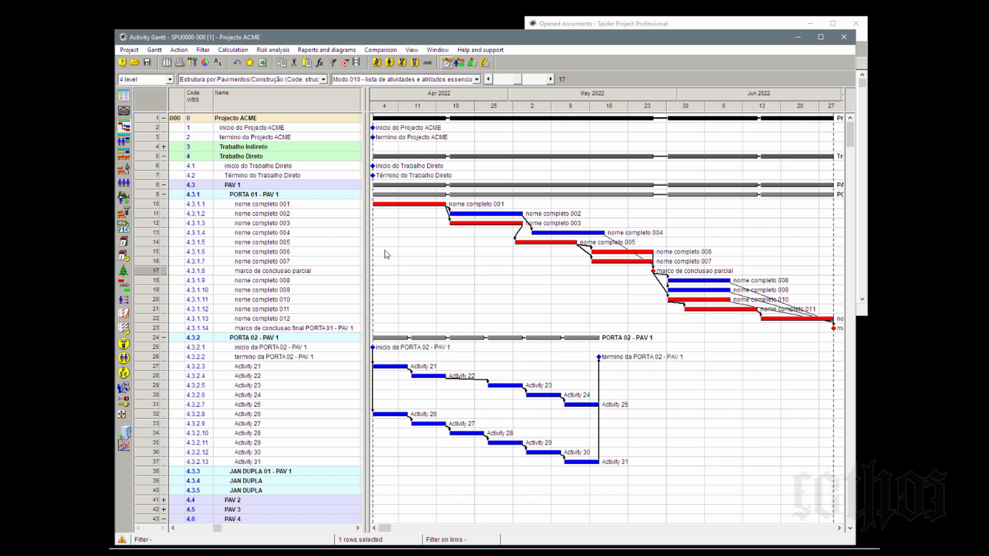
{"action": "left_click", "coordinate": [164, 196]}
{"action": "left_click", "coordinate": [164, 196]}
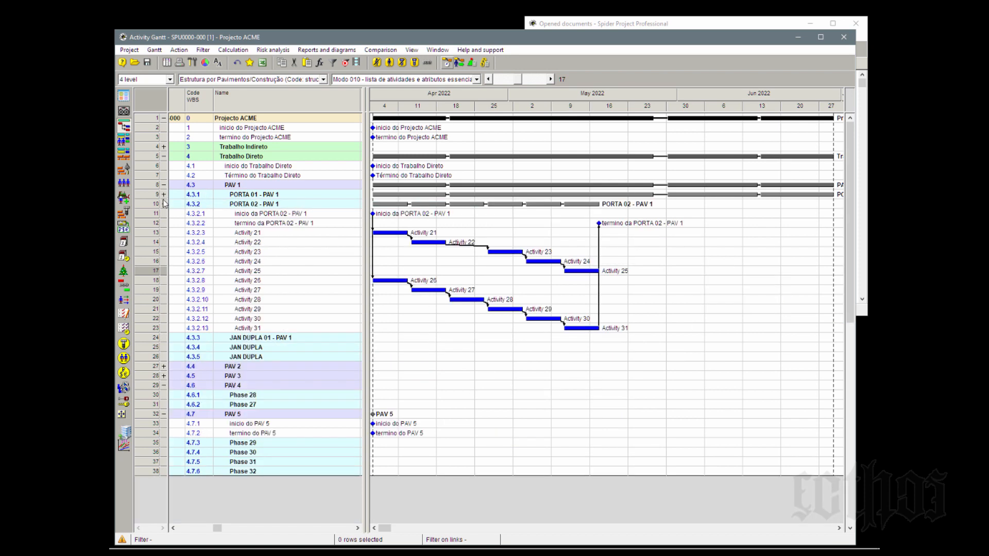
{"action": "left_click", "coordinate": [163, 204]}
Insert two activities at the start of the PAV 1 phase and name them incio da and termino do
{"action": "left_click", "coordinate": [149, 188]}
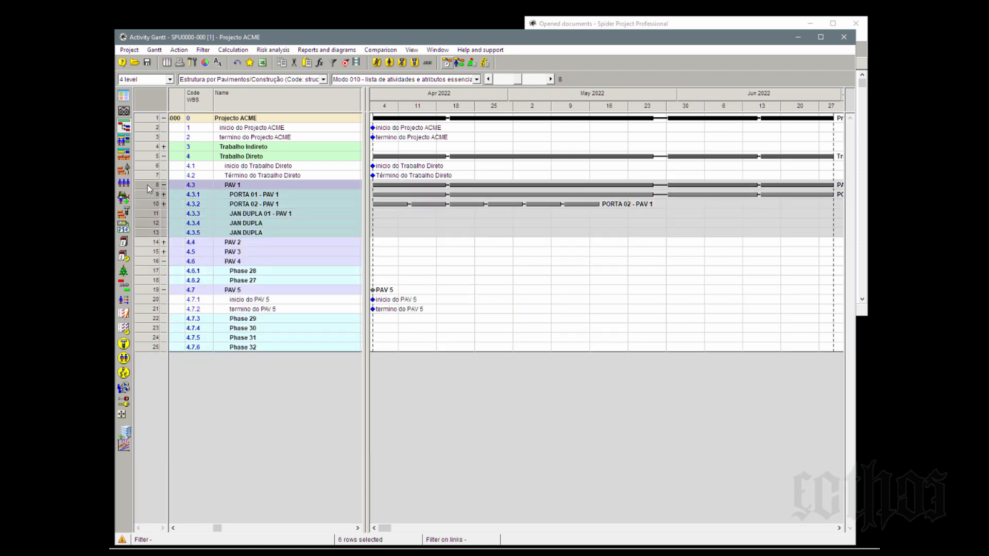
{"action": "key", "text": "Insert"}
{"action": "key", "text": "Insert"}
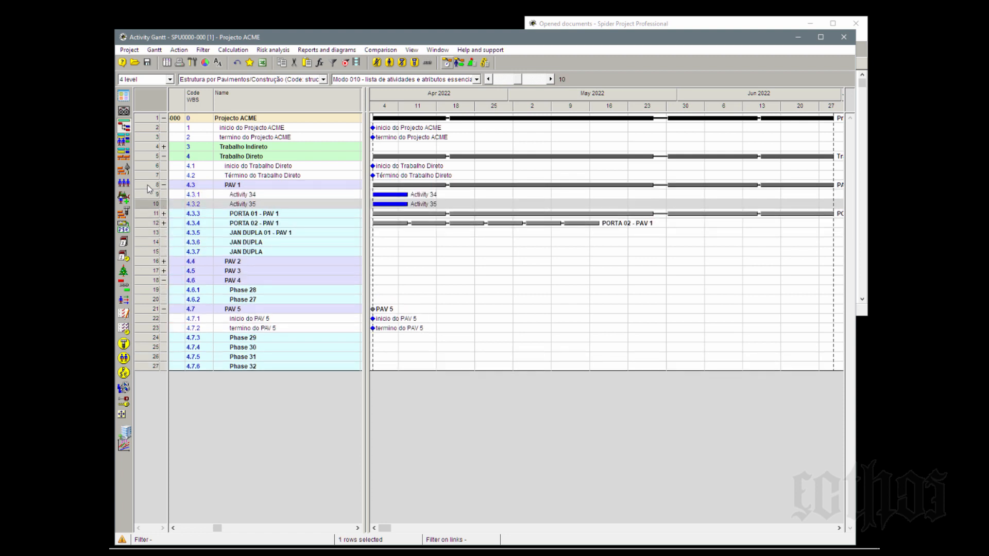
{"action": "left_click", "coordinate": [247, 196]}
{"action": "type", "text": "incio da"}
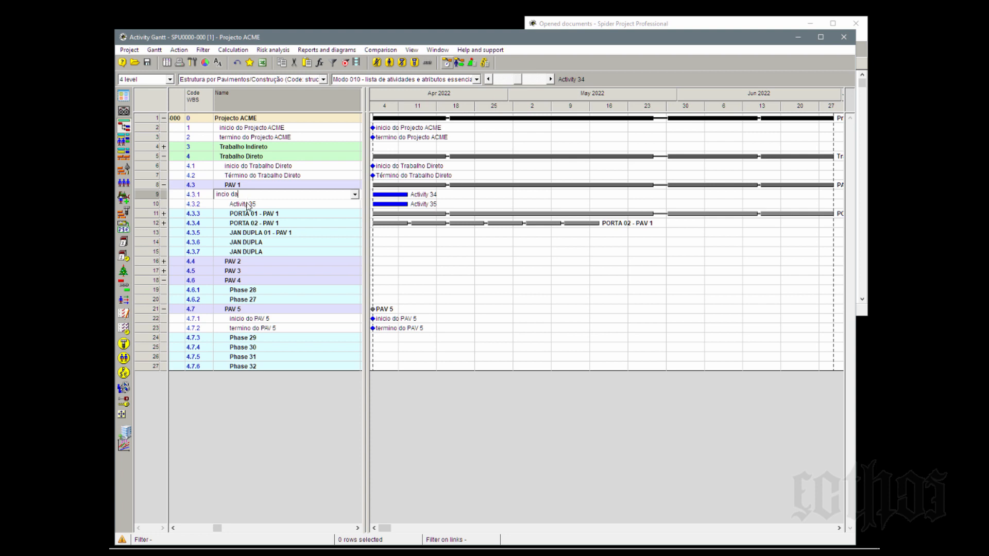
{"action": "key", "text": "Return"}
{"action": "type", "text": "termino do"}
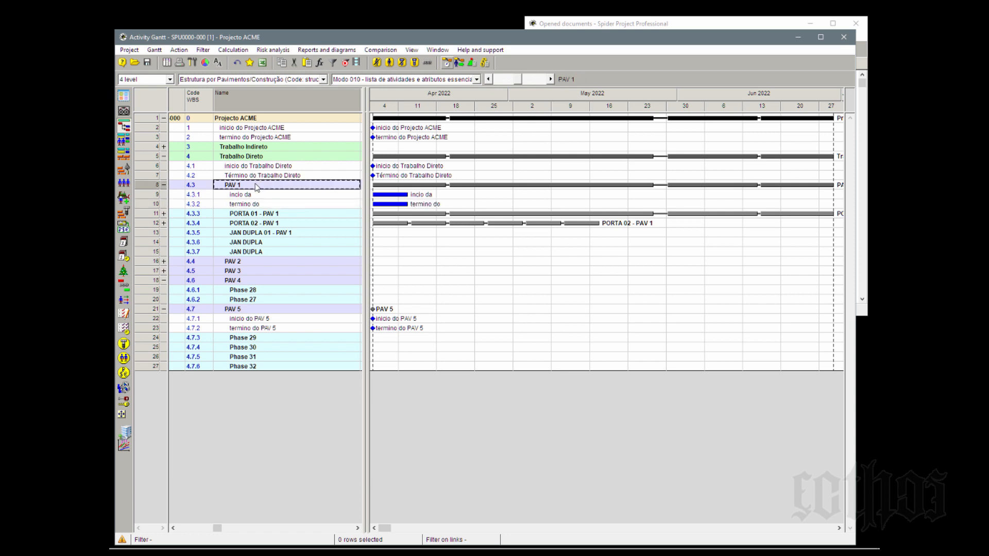
Complete the names of the two new PAV 1 activities as incio da PAV 1 and termino do PAV 1
{"action": "left_click", "coordinate": [261, 195]}
{"action": "left_click", "coordinate": [264, 195]}
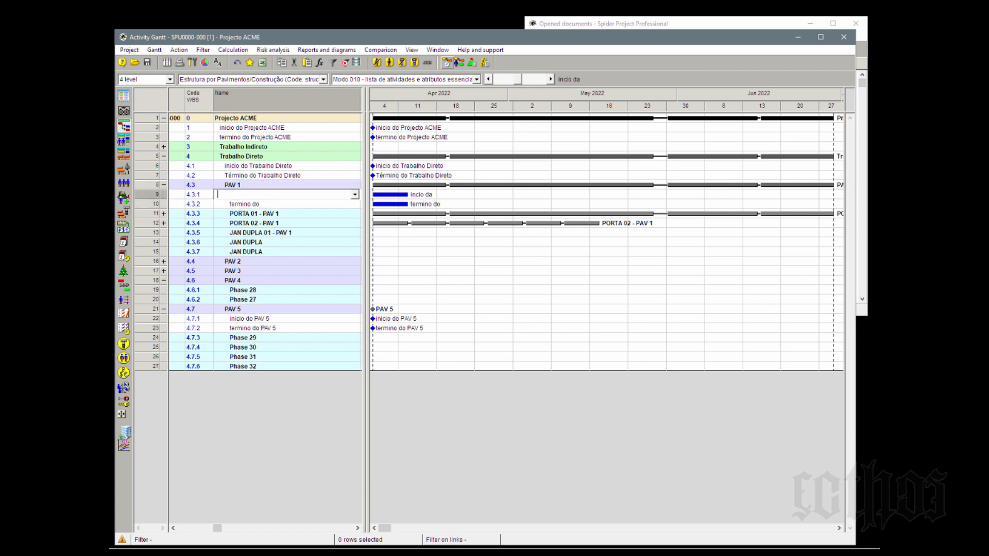
{"action": "type", "text": "PAV 1"}
{"action": "left_click", "coordinate": [271, 204]}
{"action": "left_click", "coordinate": [272, 203]}
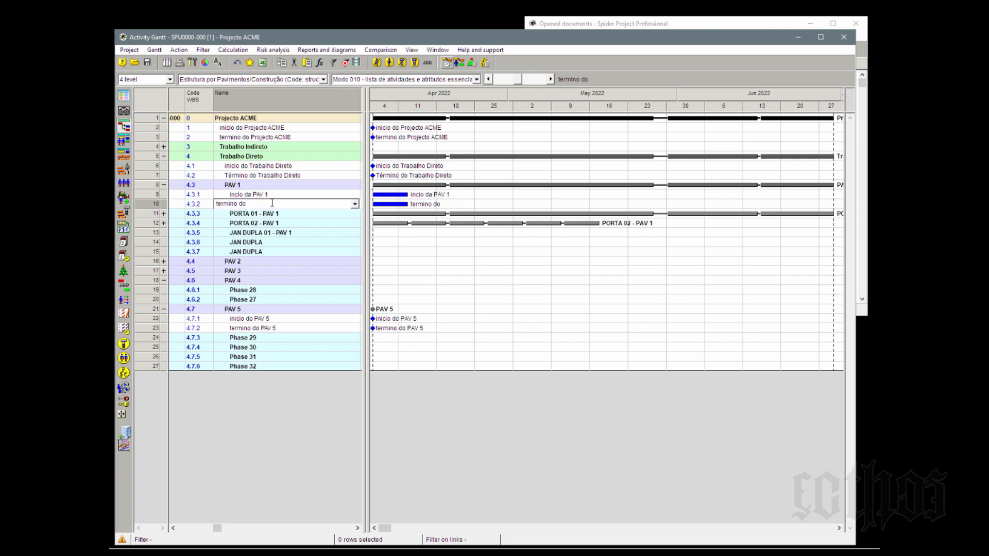
{"action": "type", "text": "PAV 1"}
{"action": "left_click", "coordinate": [287, 223]}
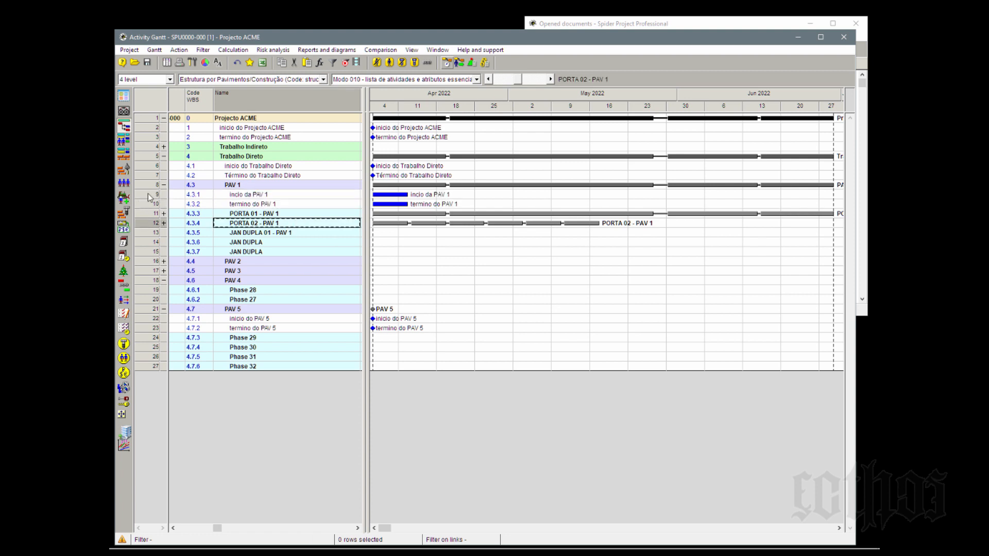
Set the DPH type of incio da PAV 1 and termino do PAV 1 to Milestone together and recalculate the schedule
{"action": "left_click", "coordinate": [151, 197]}
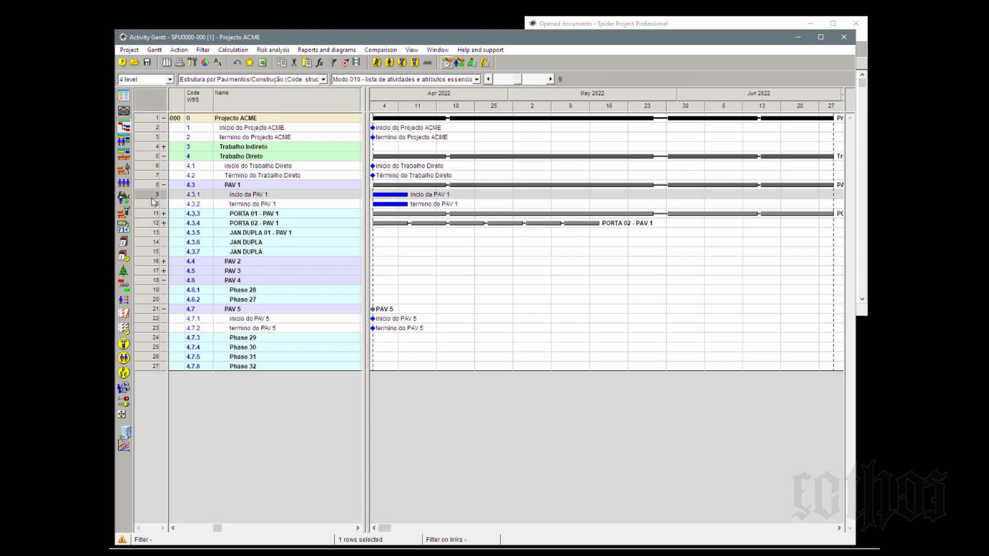
{"action": "left_click", "coordinate": [154, 205], "text": "shift"}
{"action": "right_click", "coordinate": [153, 205]}
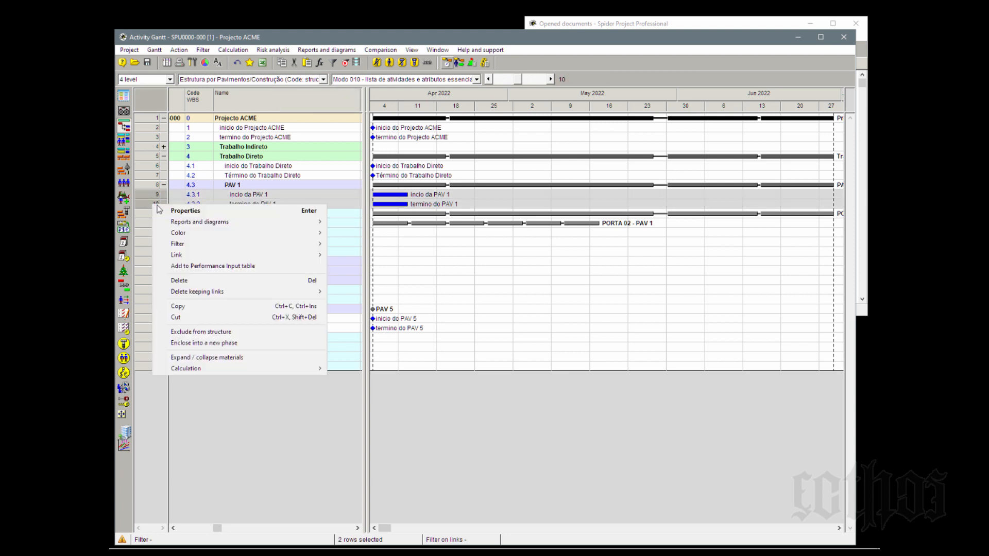
{"action": "left_click", "coordinate": [179, 211]}
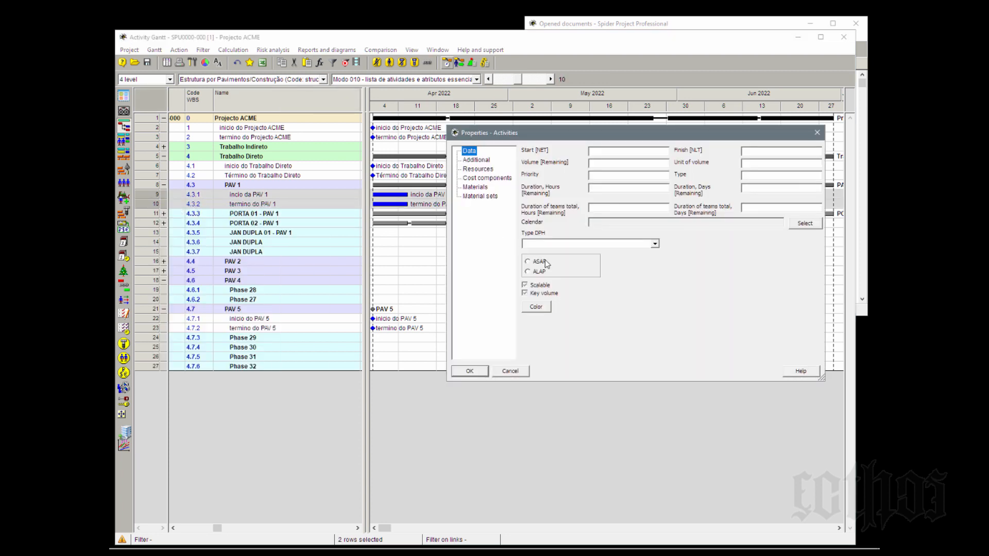
{"action": "left_click", "coordinate": [655, 246]}
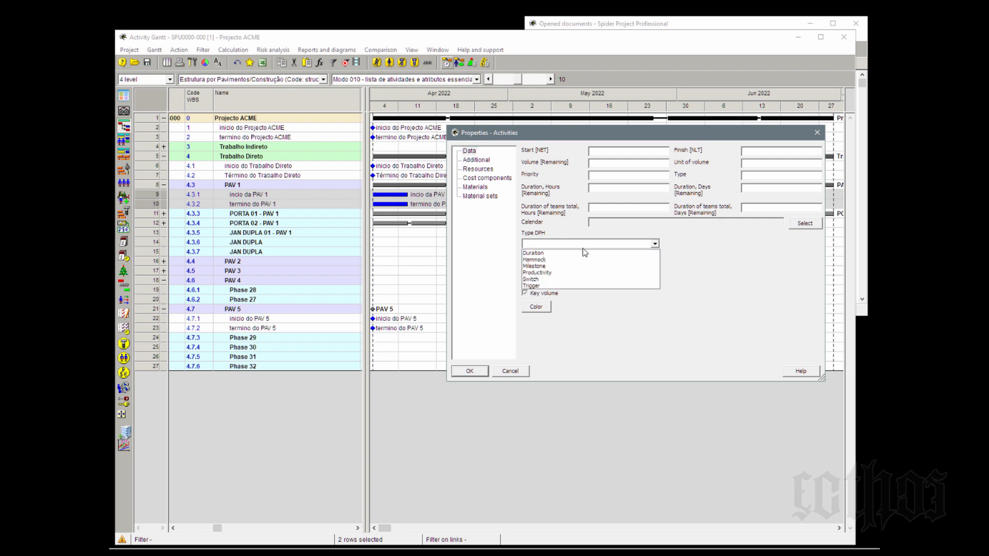
{"action": "key", "text": "Escape"}
{"action": "left_click", "coordinate": [469, 371]}
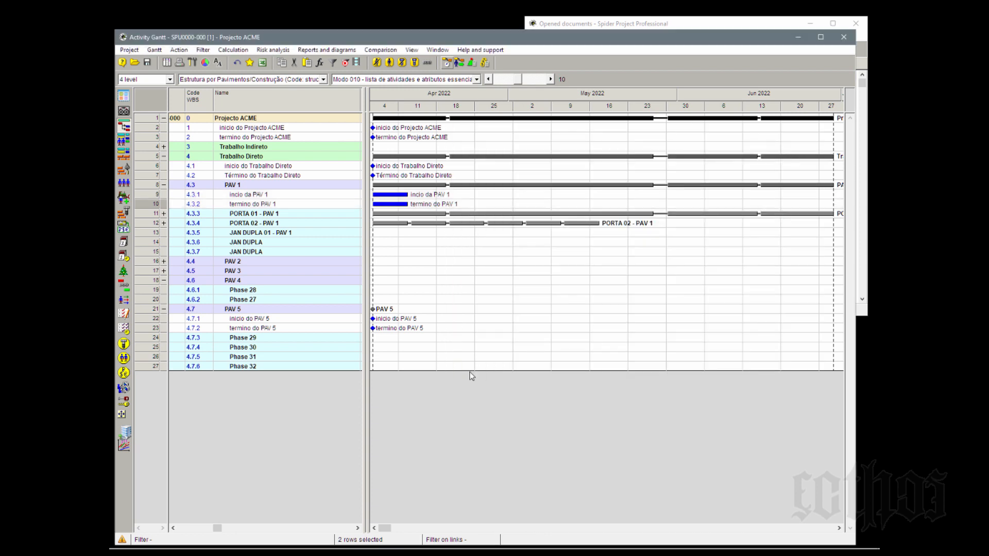
{"action": "left_click", "coordinate": [451, 66]}
{"action": "key", "text": "Return"}
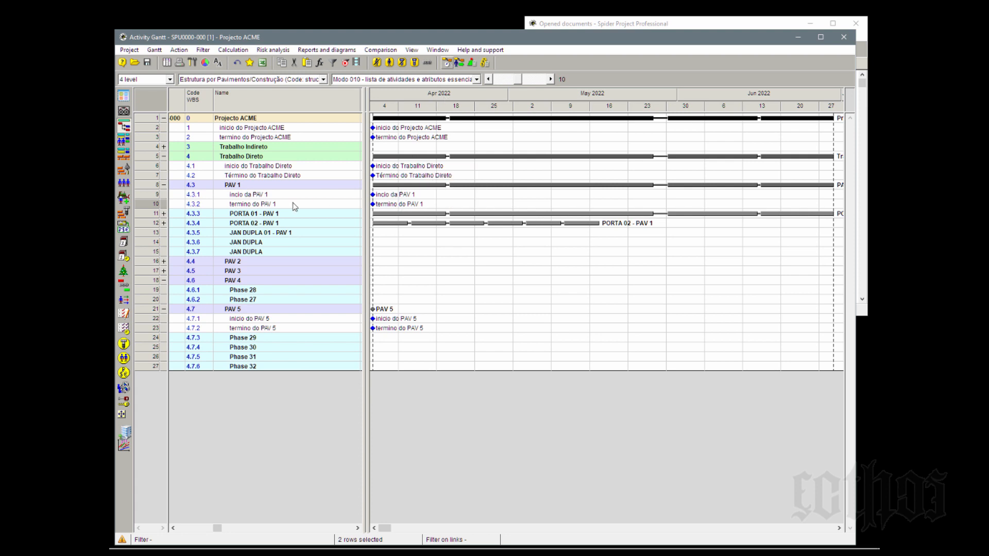
Expand PORTA 01 - PAV 1 and PORTA 02 - PAV 1, and link incio da PAV 1 to nome completo 001 as Finish-Start
{"action": "left_click", "coordinate": [163, 214]}
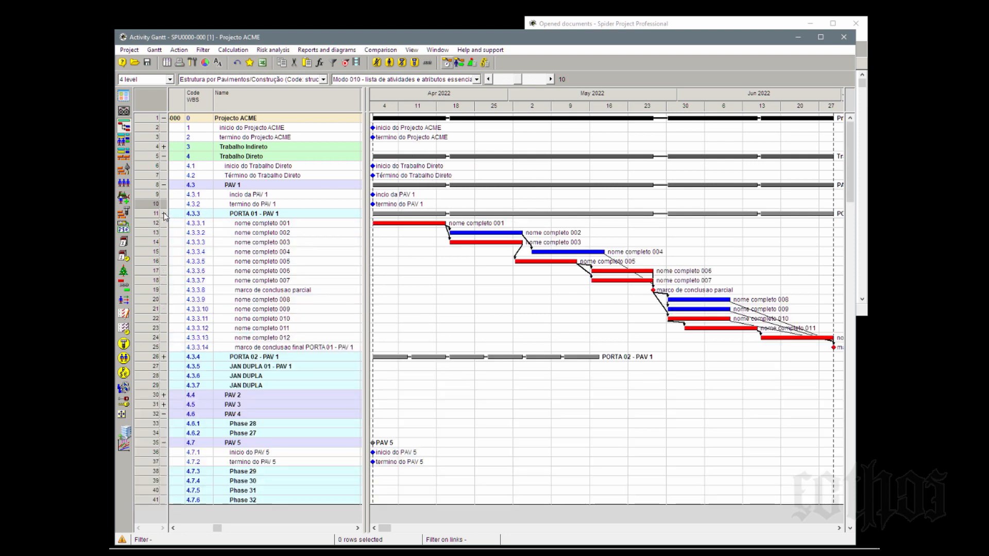
{"action": "left_click", "coordinate": [164, 357]}
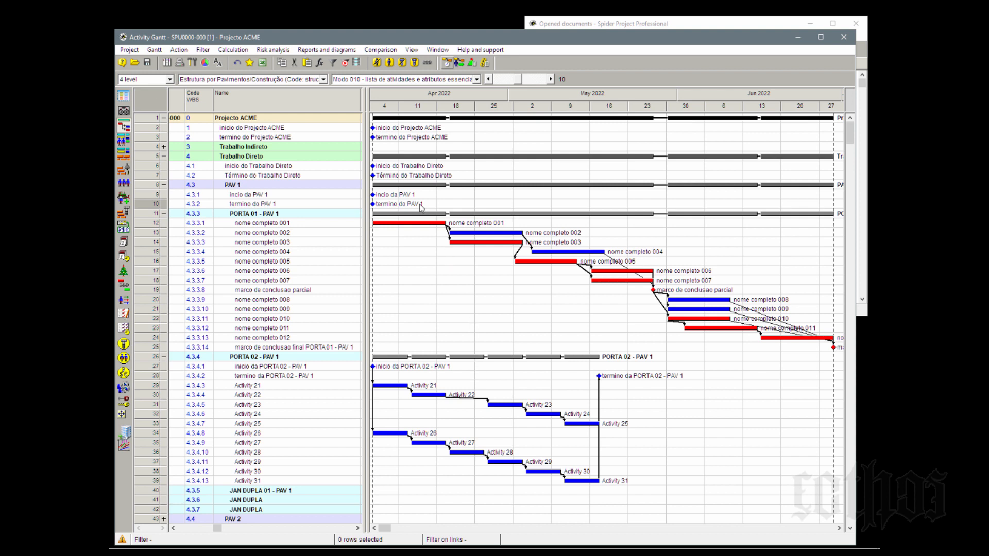
{"action": "left_click_drag", "start_coordinate": [413, 196], "coordinate": [415, 225]}
{"action": "left_click_drag", "start_coordinate": [415, 225], "coordinate": [415, 225]}
{"action": "left_click", "coordinate": [577, 454]}
Link incio da PAV 1 to inicio da PORTA 02 - PAV 1 as Finish-Start and recalculate the schedule forward
{"action": "left_click_drag", "start_coordinate": [373, 196], "coordinate": [393, 366]}
{"action": "left_click", "coordinate": [565, 455]}
{"action": "left_click", "coordinate": [447, 64]}
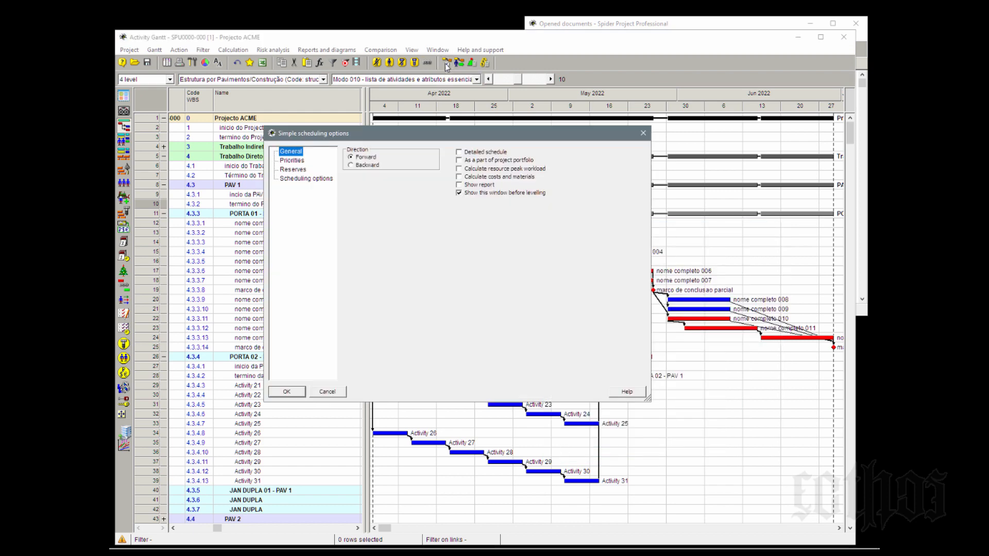
{"action": "key", "text": "Return"}
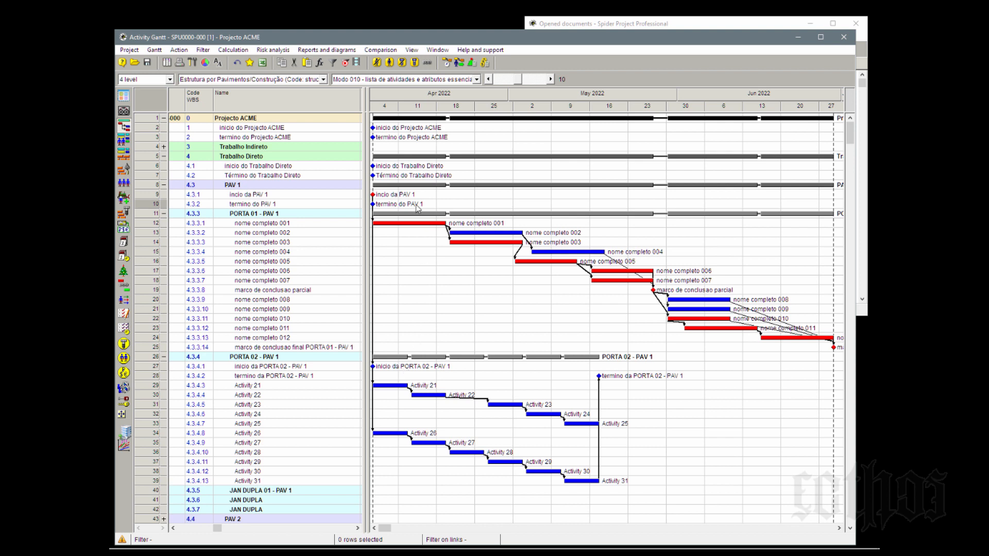
Set a lag of 3 hours on the link from incio da PAV 1 to inicio da PORTA 02 - PAV 1 and recalculate the schedule
{"action": "left_click_drag", "start_coordinate": [374, 223], "coordinate": [380, 364]}
{"action": "left_click_drag", "start_coordinate": [380, 365], "coordinate": [380, 365]}
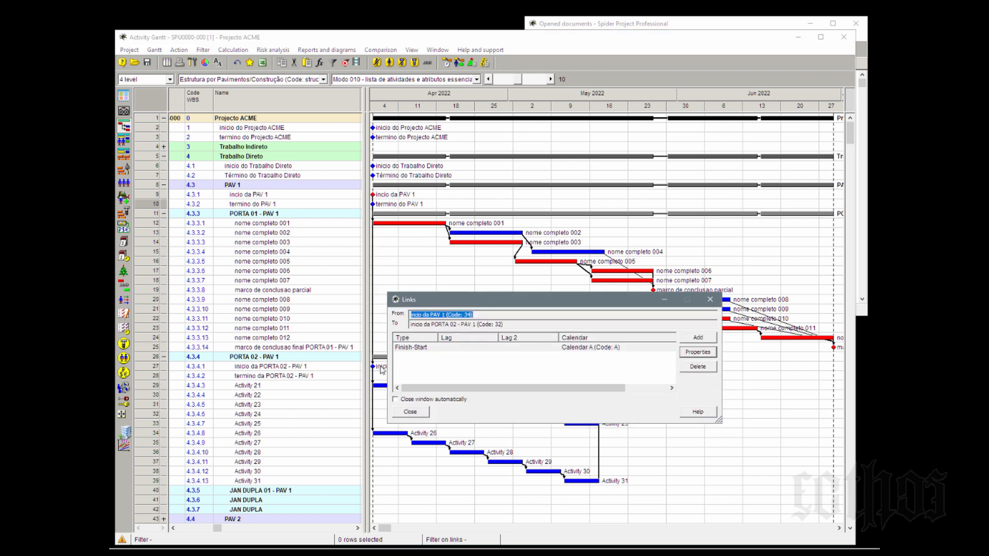
{"action": "left_click", "coordinate": [520, 349]}
{"action": "left_click", "coordinate": [708, 354]}
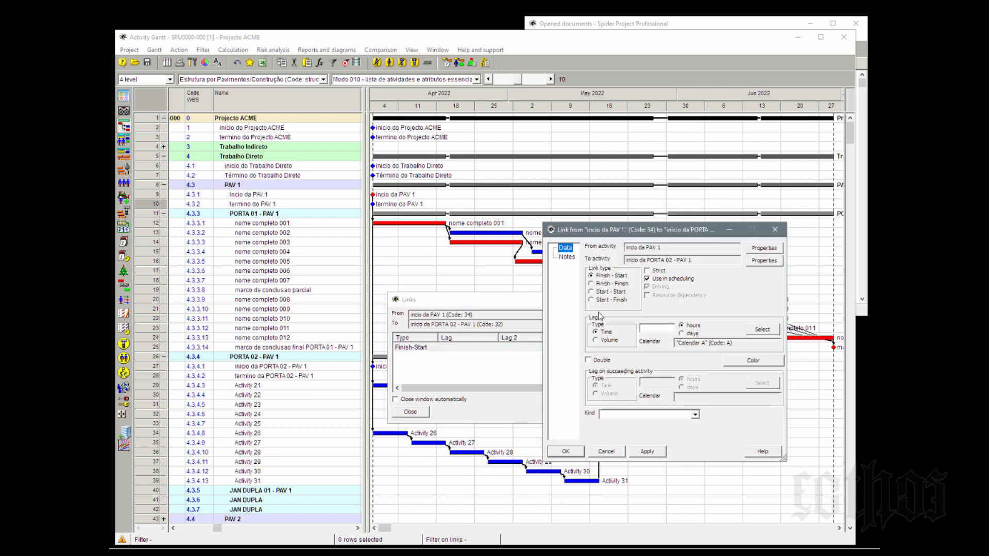
{"action": "left_click", "coordinate": [663, 330]}
{"action": "left_click", "coordinate": [575, 451]}
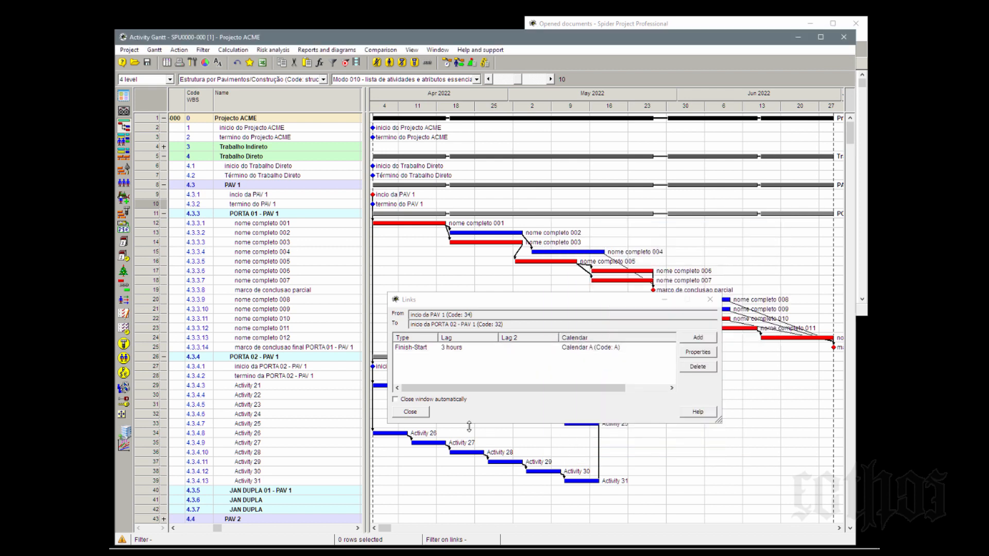
{"action": "left_click", "coordinate": [411, 412]}
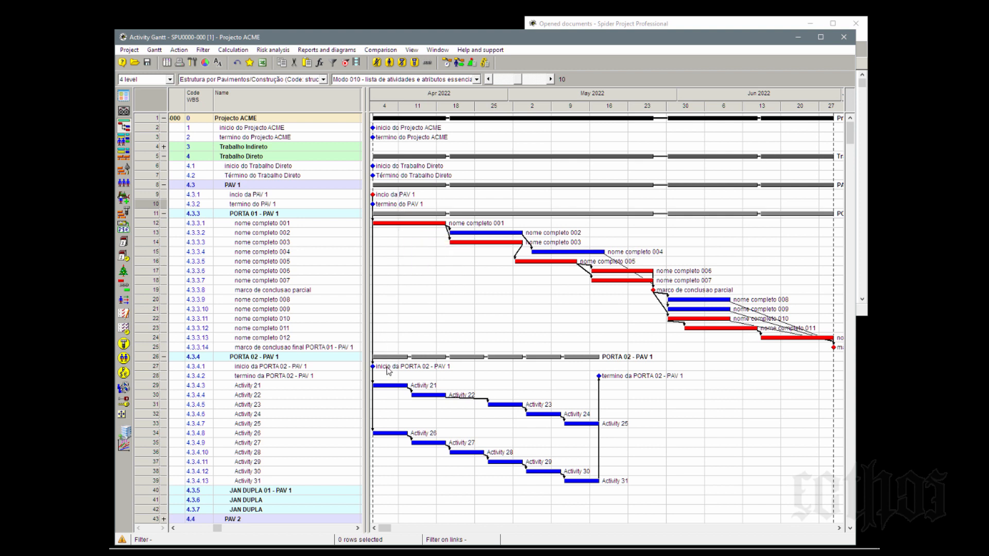
{"action": "left_click", "coordinate": [448, 62]}
{"action": "key", "text": "Return"}
{"action": "mouse_move", "coordinate": [497, 161]}
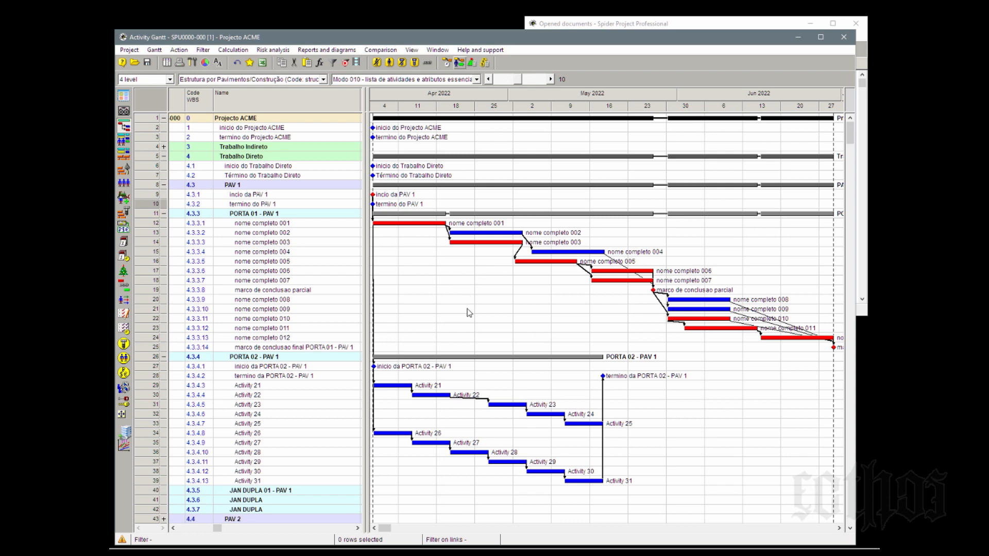
Change the lag of the incio da PAV 1 to inicio da PORTA 02 - PAV 1 link to 3 days, recalculate, and show the whole project
{"action": "left_click", "coordinate": [543, 80]}
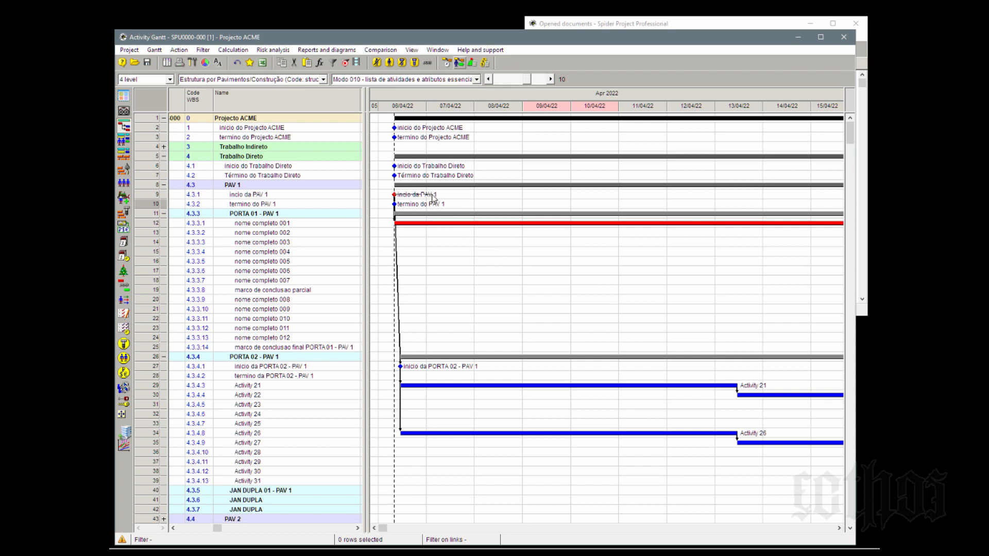
{"action": "left_click_drag", "start_coordinate": [433, 197], "coordinate": [426, 364]}
{"action": "left_click", "coordinate": [418, 348]}
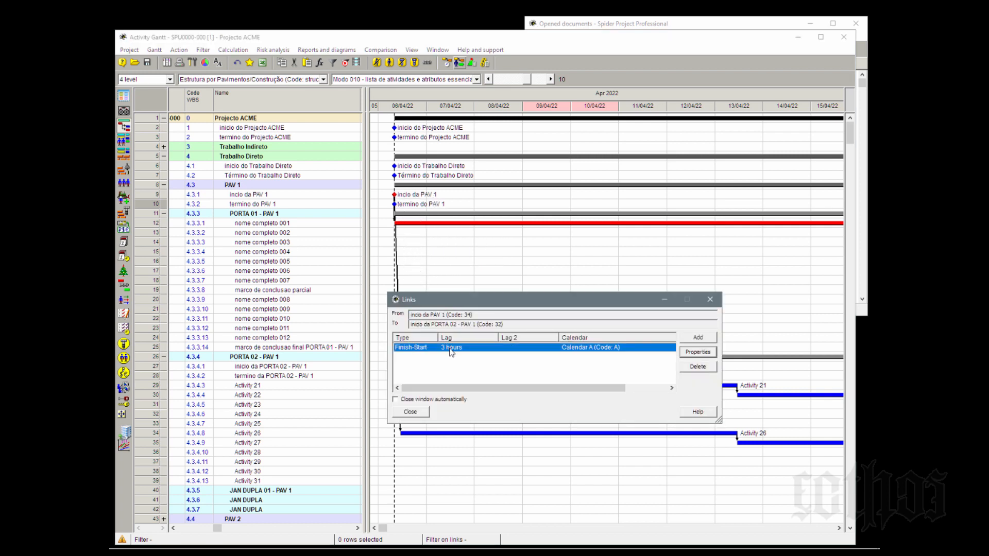
{"action": "left_click", "coordinate": [699, 353]}
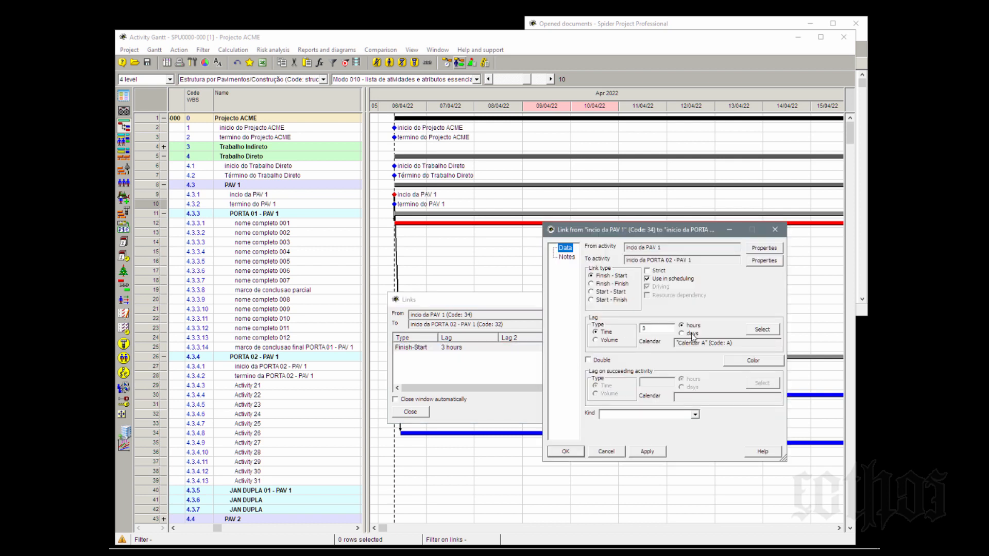
{"action": "left_click", "coordinate": [683, 334]}
{"action": "left_click", "coordinate": [561, 448]}
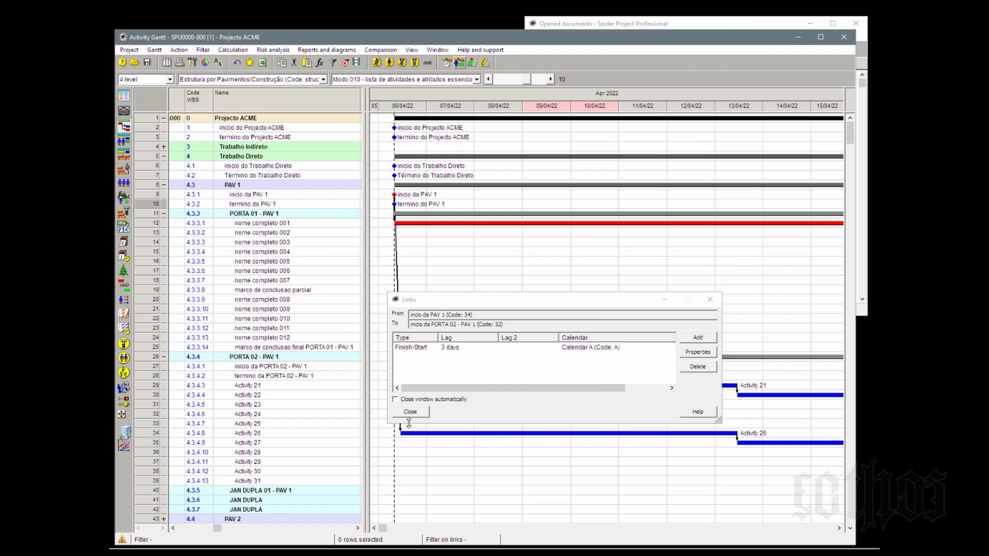
{"action": "left_click", "coordinate": [410, 412]}
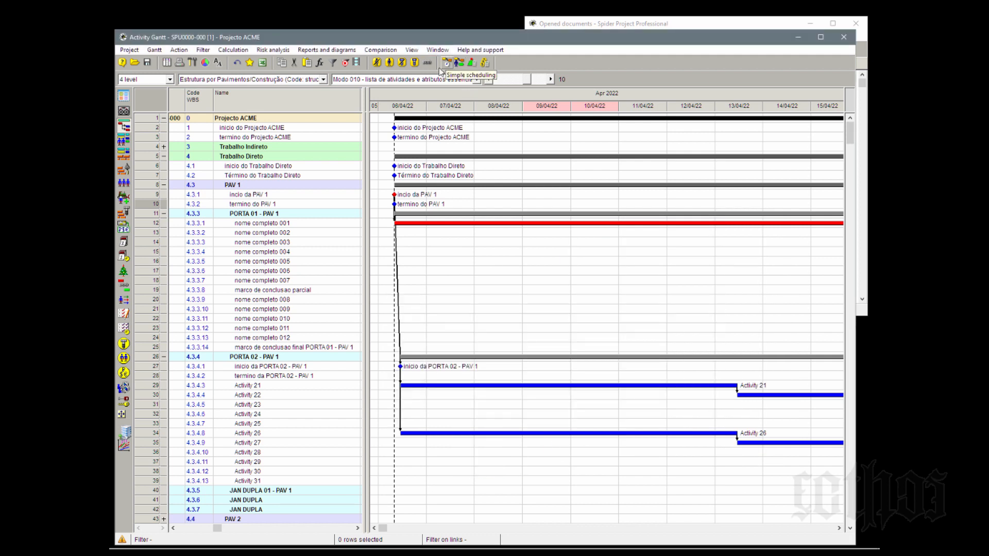
{"action": "left_click", "coordinate": [459, 62]}
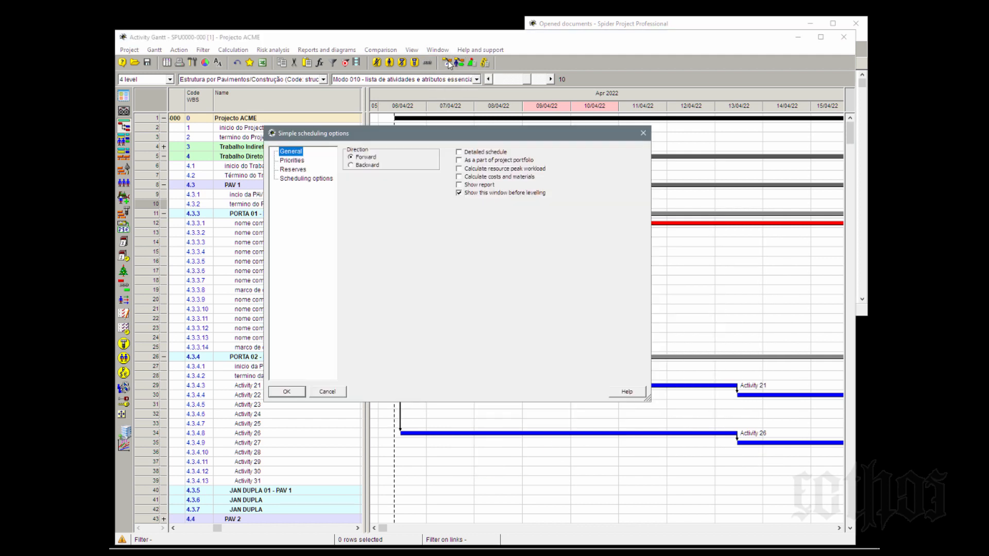
{"action": "key", "text": "Return"}
{"action": "right_click", "coordinate": [499, 97]}
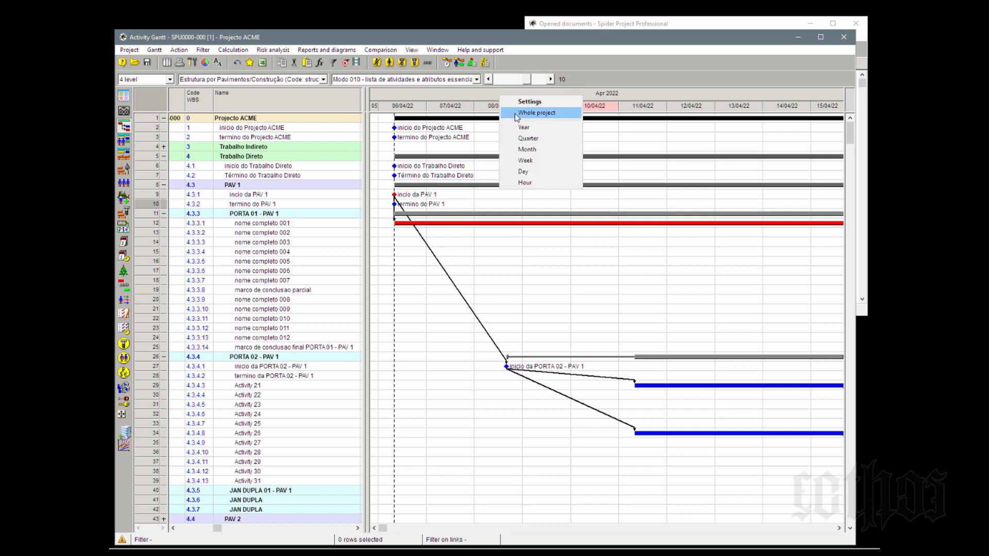
{"action": "left_click", "coordinate": [513, 110]}
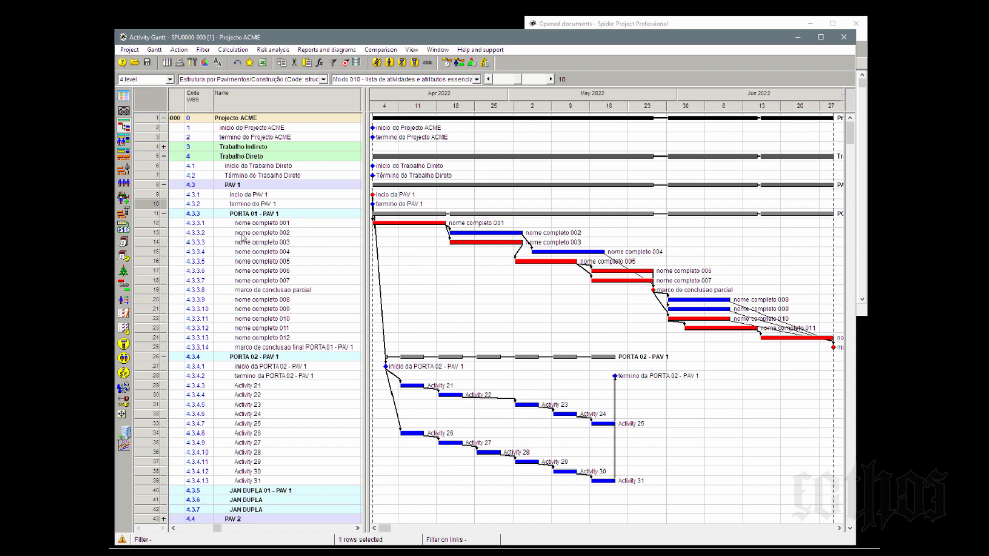
{"action": "left_click", "coordinate": [249, 215]}
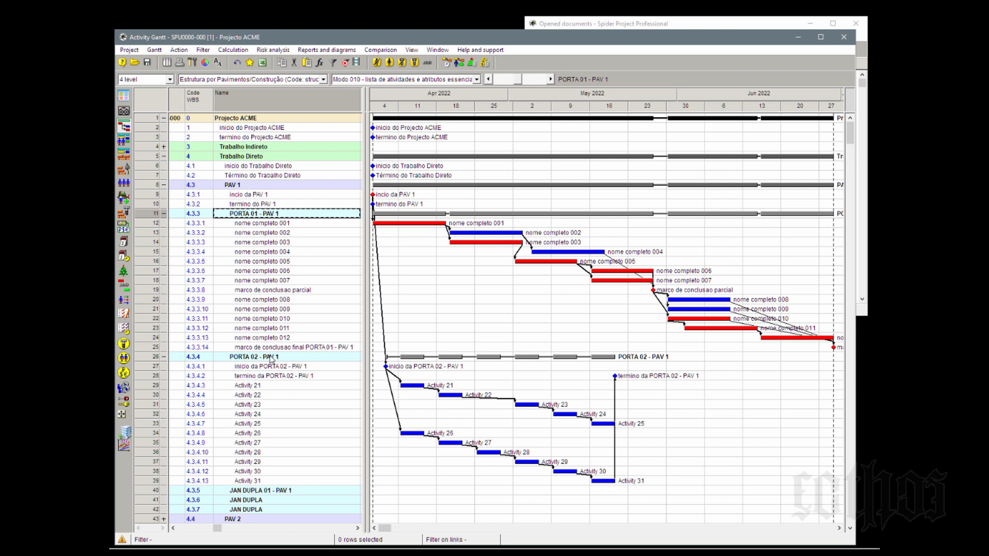
{"action": "left_click", "coordinate": [271, 357]}
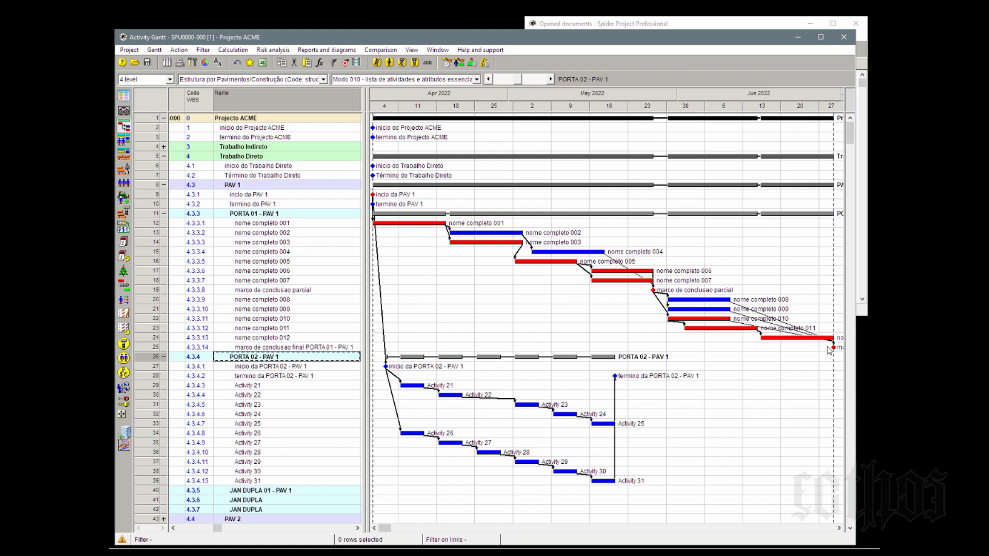
Link marco de conclusao final PORTA 01 - PAV 1 and termino da PORTA 02 - PAV 1 to termino do PAV 1, and recalculate the schedule
{"action": "left_click_drag", "start_coordinate": [830, 350], "coordinate": [394, 204]}
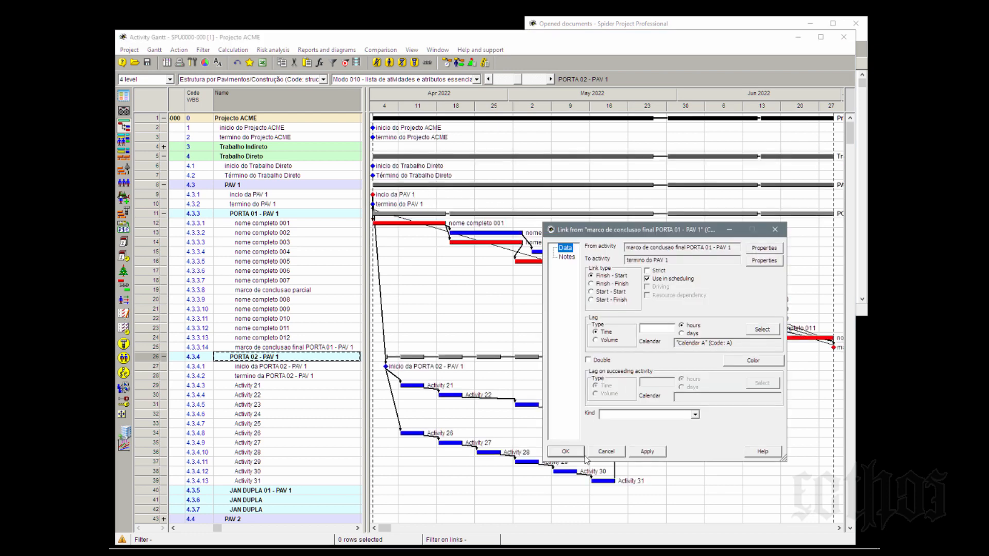
{"action": "left_click", "coordinate": [582, 456]}
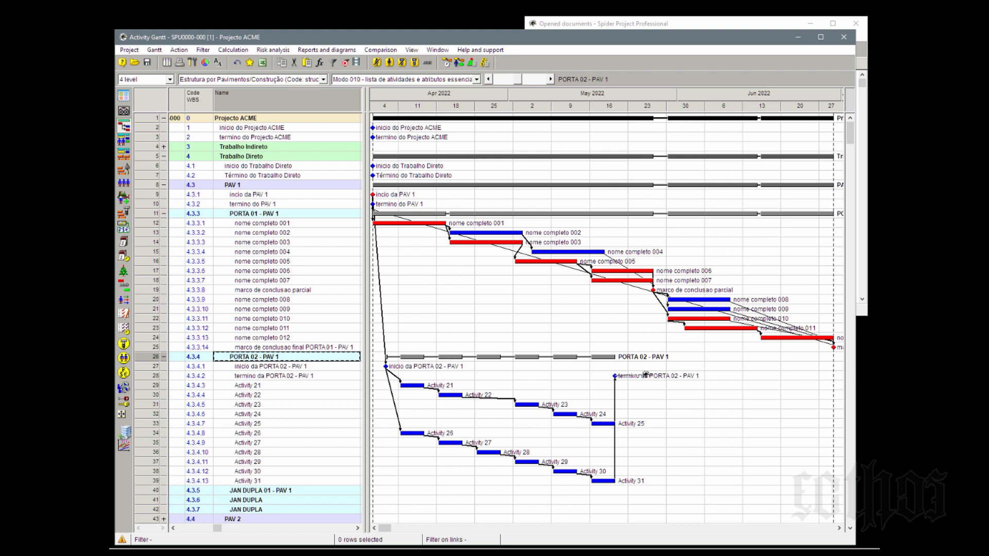
{"action": "left_click_drag", "start_coordinate": [616, 376], "coordinate": [386, 204]}
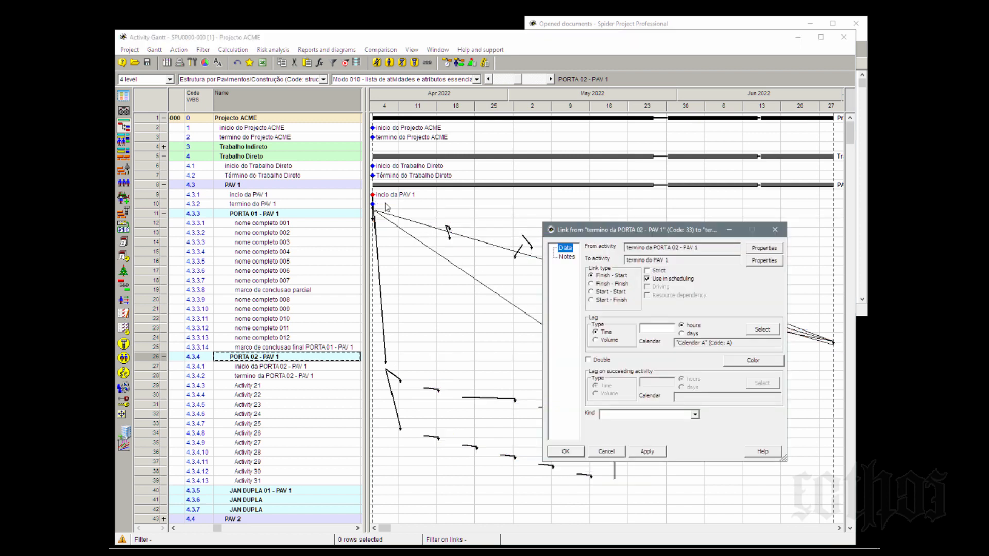
{"action": "left_click", "coordinate": [565, 451]}
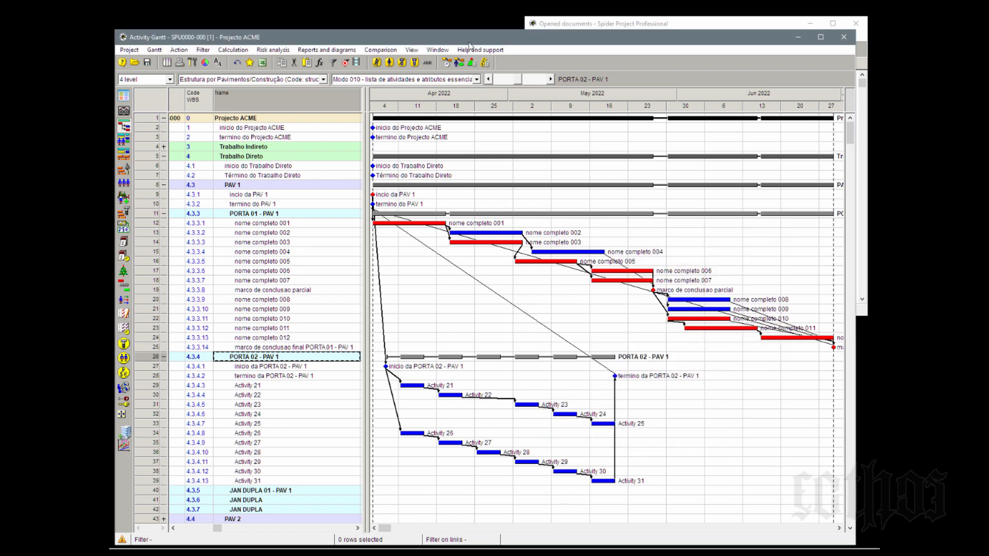
{"action": "left_click", "coordinate": [446, 62]}
{"action": "key", "text": "Return"}
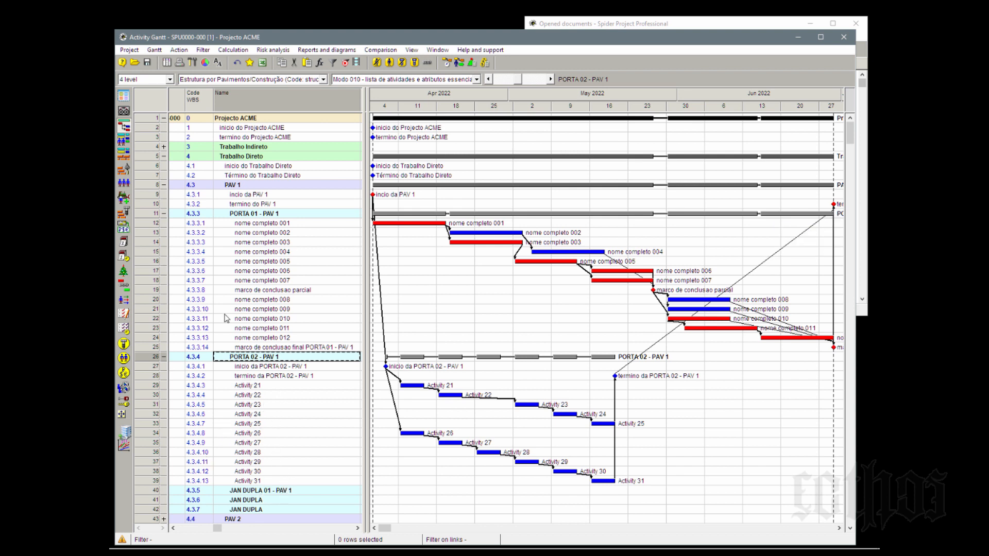
Collapse both PORTA phases of PAV 1 and insert five activities in the JAN DUPLA phase 4.3.7
{"action": "left_click", "coordinate": [164, 214]}
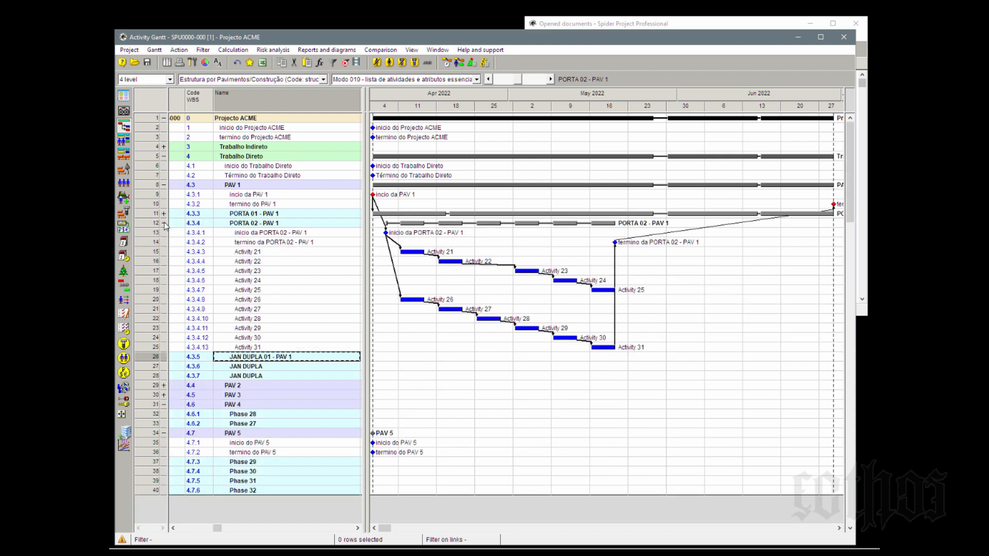
{"action": "left_click", "coordinate": [164, 223]}
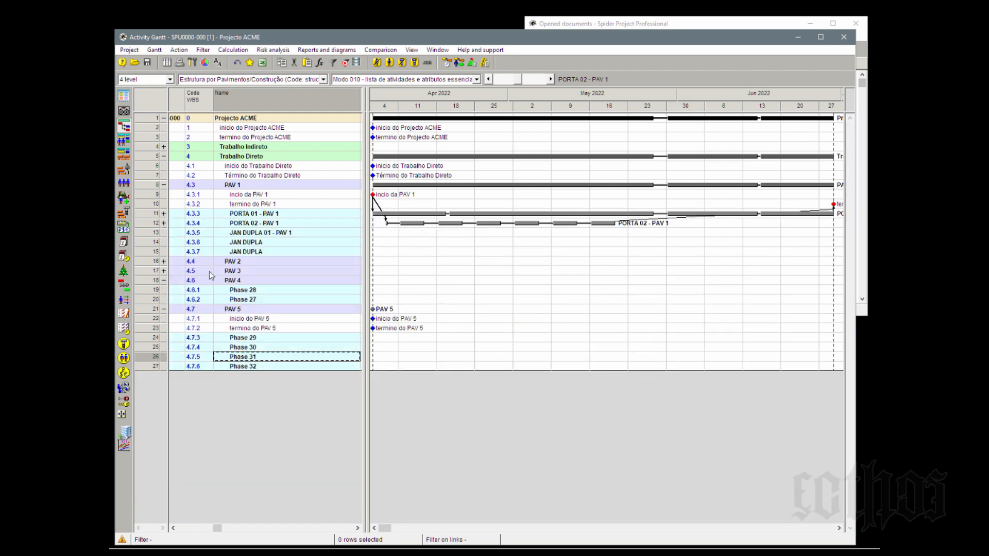
{"action": "left_click", "coordinate": [146, 252]}
{"action": "key", "text": "Insert"}
{"action": "key", "text": "Insert"}
{"action": "key", "text": "Insert"}
{"action": "key", "text": "Insert"}
{"action": "key", "text": "Insert"}
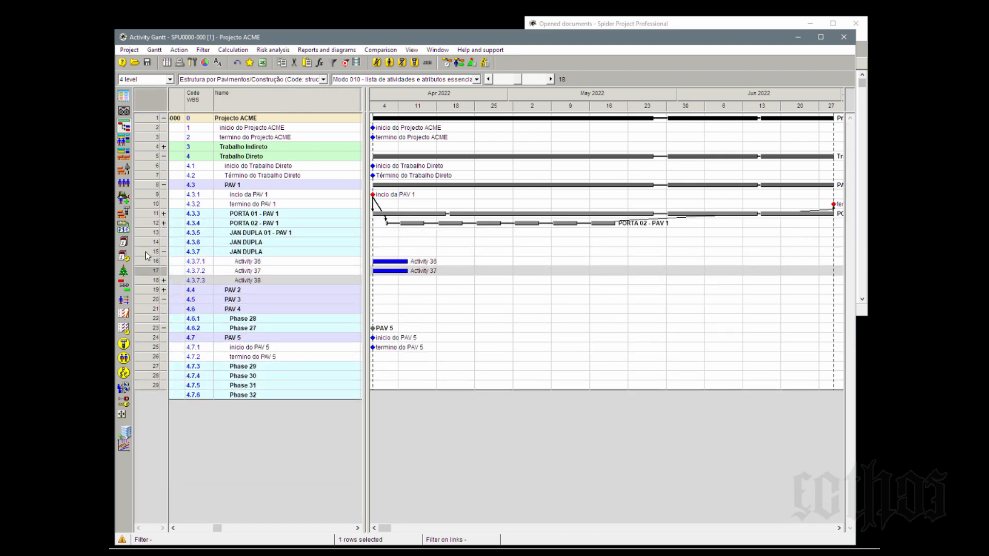
Link the five new activities of JAN DUPLA phase 4.3.7 as a chain and recalculate the schedule
{"action": "left_click", "coordinate": [148, 264]}
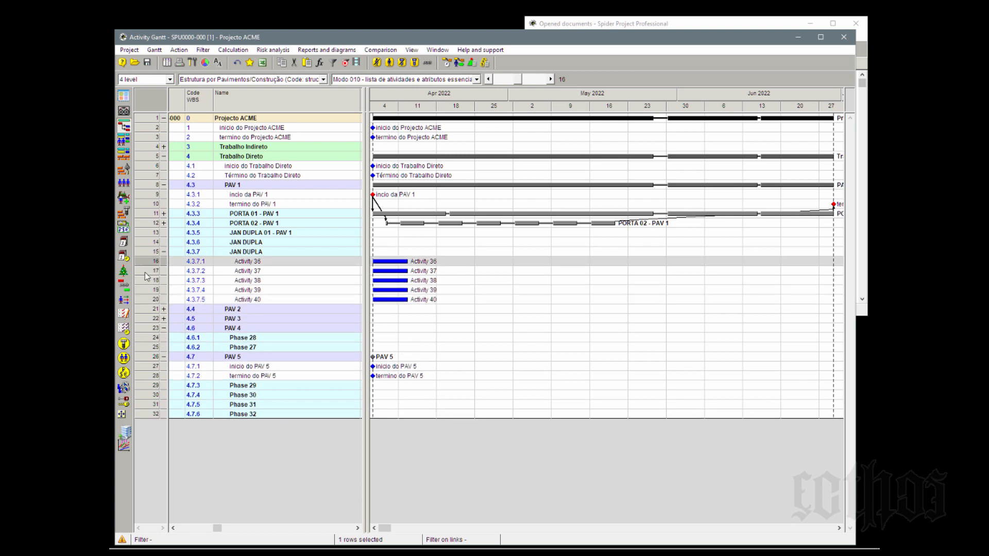
{"action": "left_click", "coordinate": [147, 299], "text": "shift"}
{"action": "right_click", "coordinate": [146, 302]}
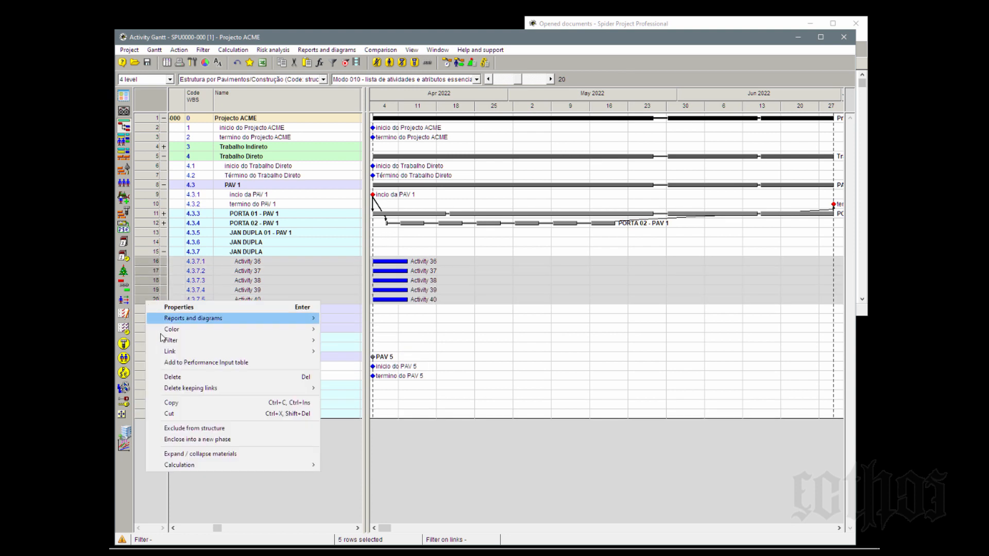
{"action": "mouse_move", "coordinate": [218, 322]}
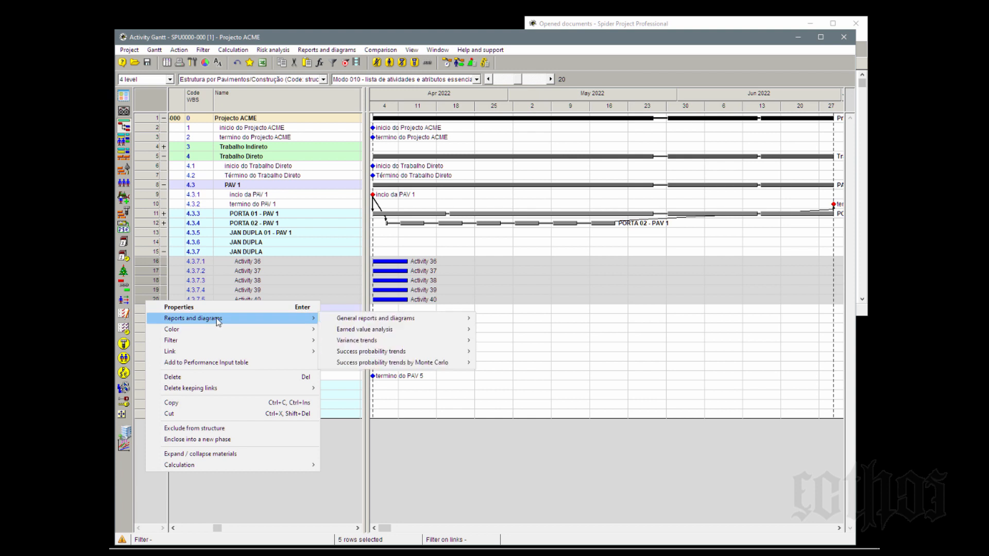
{"action": "mouse_move", "coordinate": [222, 352]}
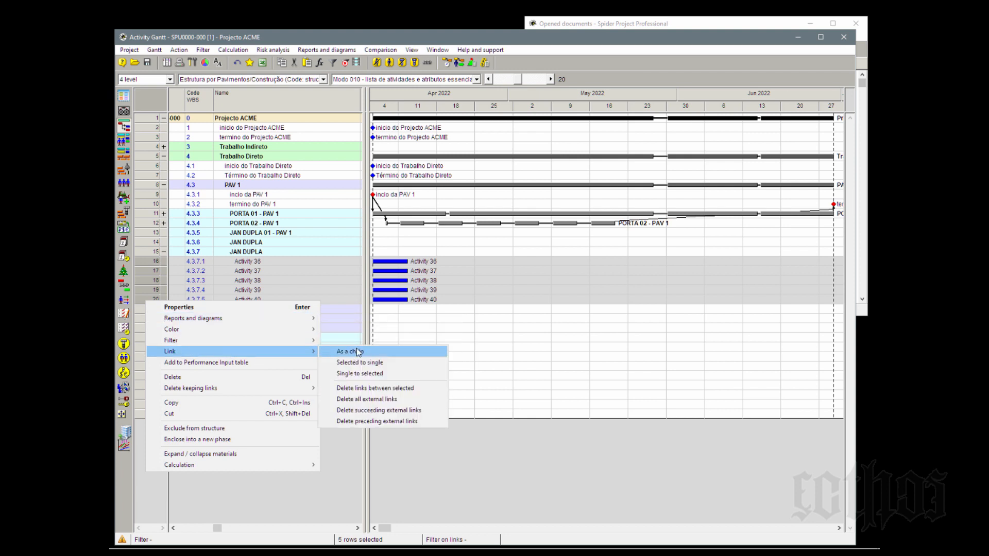
{"action": "left_click", "coordinate": [358, 353]}
{"action": "left_click", "coordinate": [569, 455]}
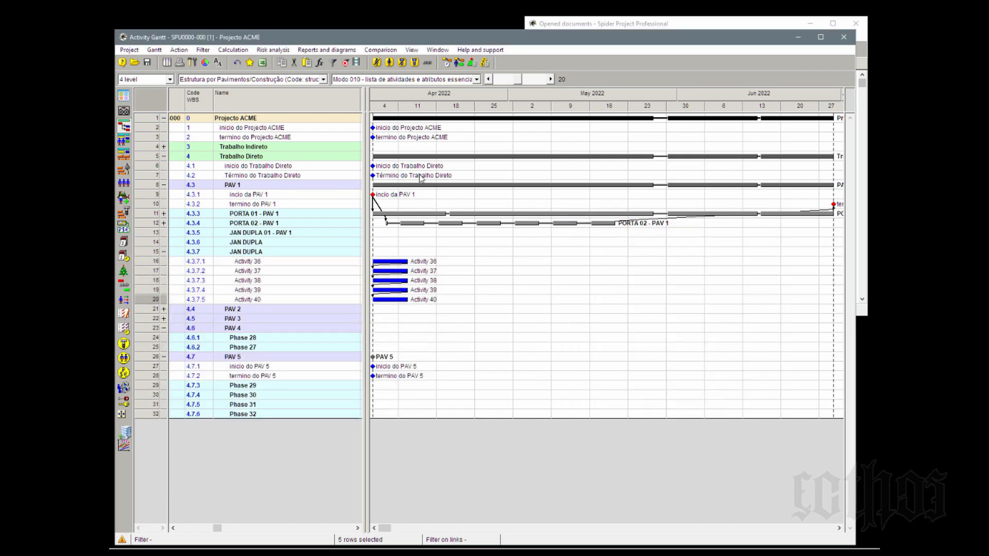
{"action": "left_click", "coordinate": [446, 63]}
{"action": "key", "text": "Return"}
Set the remaining duration of all five JAN DUPLA activities, Activity 36 to Activity 40, to 11 days and recalculate the schedule
{"action": "left_click", "coordinate": [156, 262]}
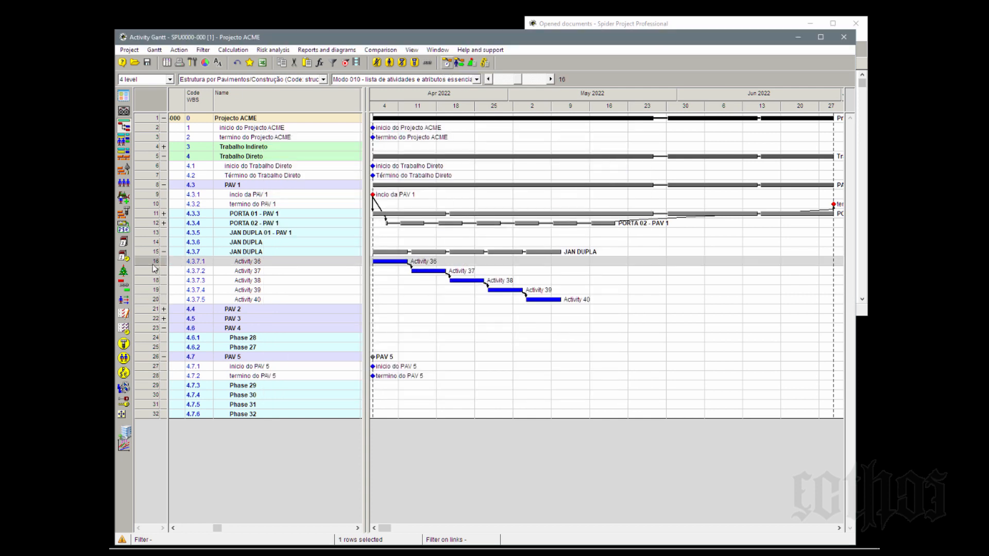
{"action": "left_click", "coordinate": [150, 301], "text": "shift"}
{"action": "right_click", "coordinate": [151, 303]}
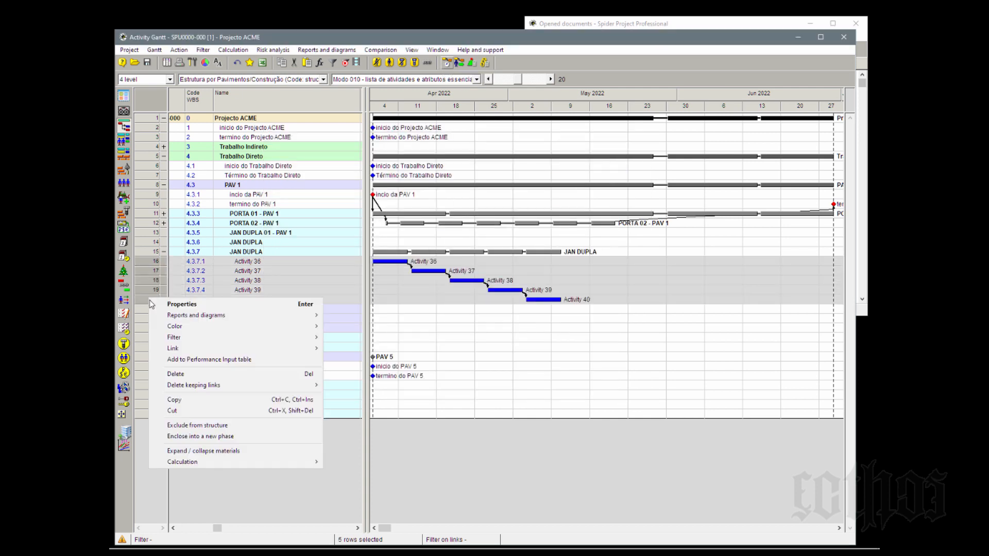
{"action": "left_click", "coordinate": [172, 305]}
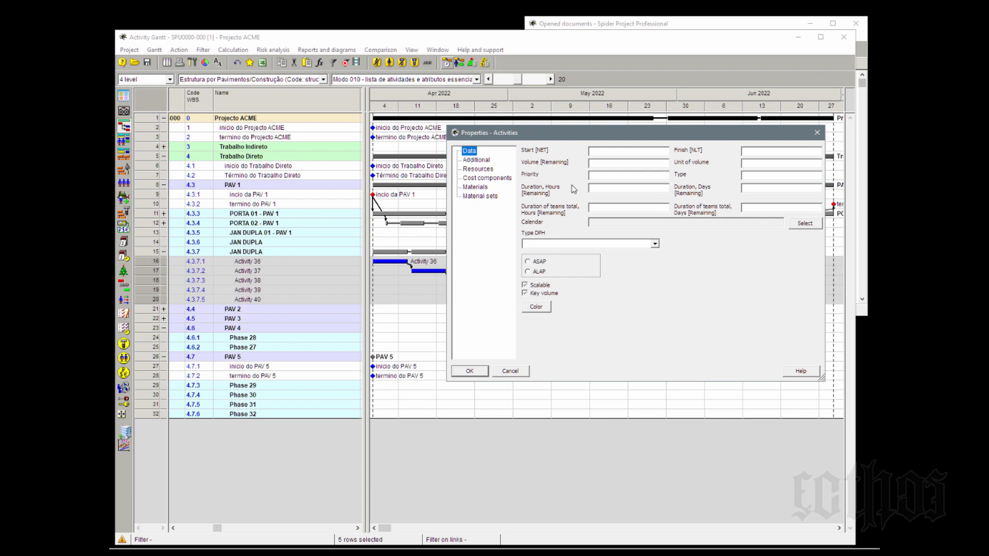
{"action": "left_click", "coordinate": [772, 189]}
{"action": "type", "text": "11"}
{"action": "key", "text": "Return"}
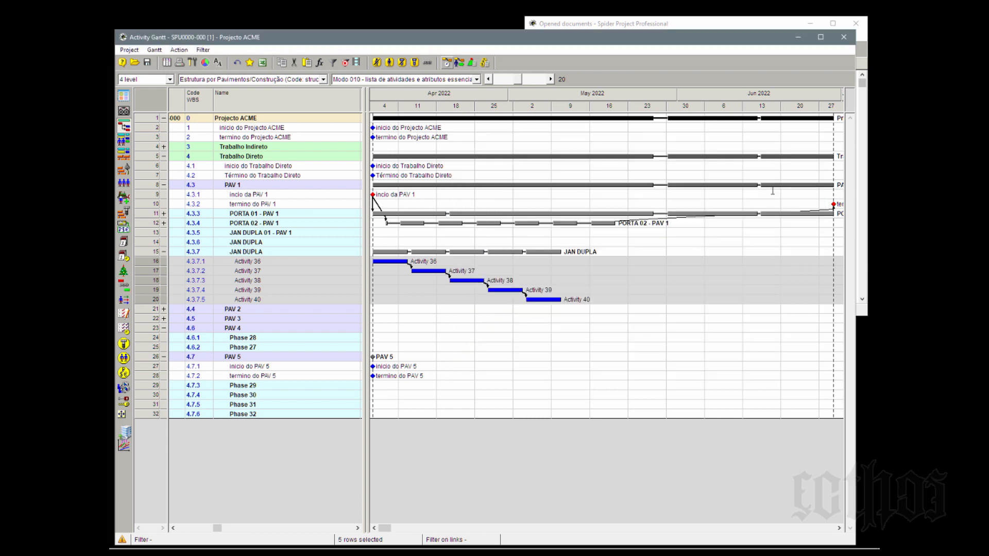
{"action": "left_click", "coordinate": [447, 64]}
{"action": "left_click", "coordinate": [289, 394]}
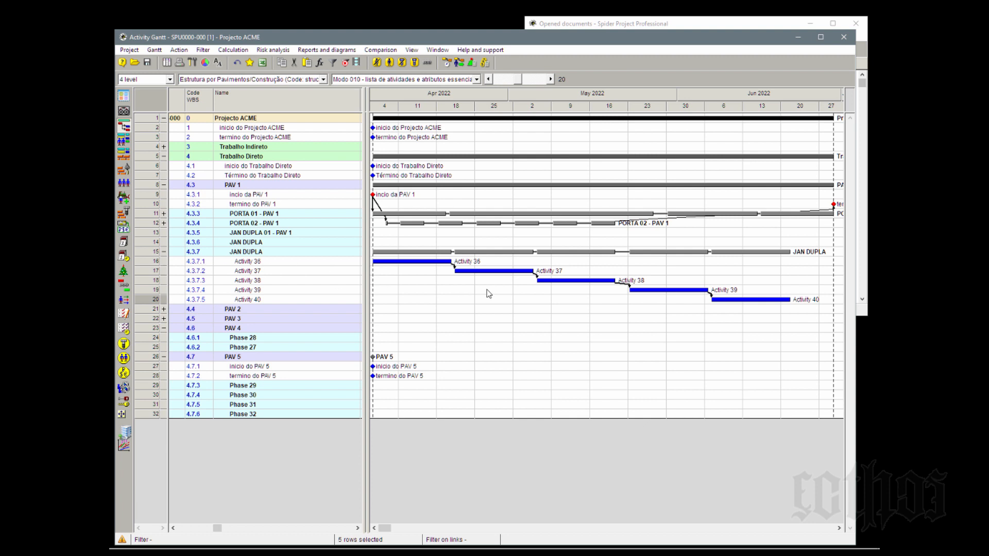
Expand the PORTA 02 - PAV 1 and PORTA 01 - PAV 1 phases to show their activities
{"action": "left_click", "coordinate": [163, 224]}
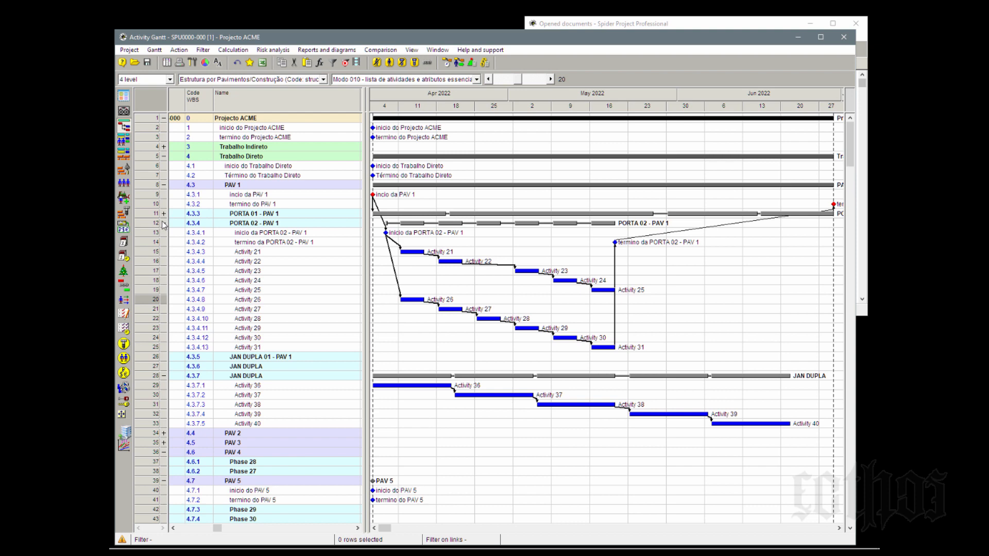
{"action": "left_click", "coordinate": [164, 213]}
{"action": "scroll", "coordinate": [504, 254], "scroll_direction": "down", "scroll_amount": 1}
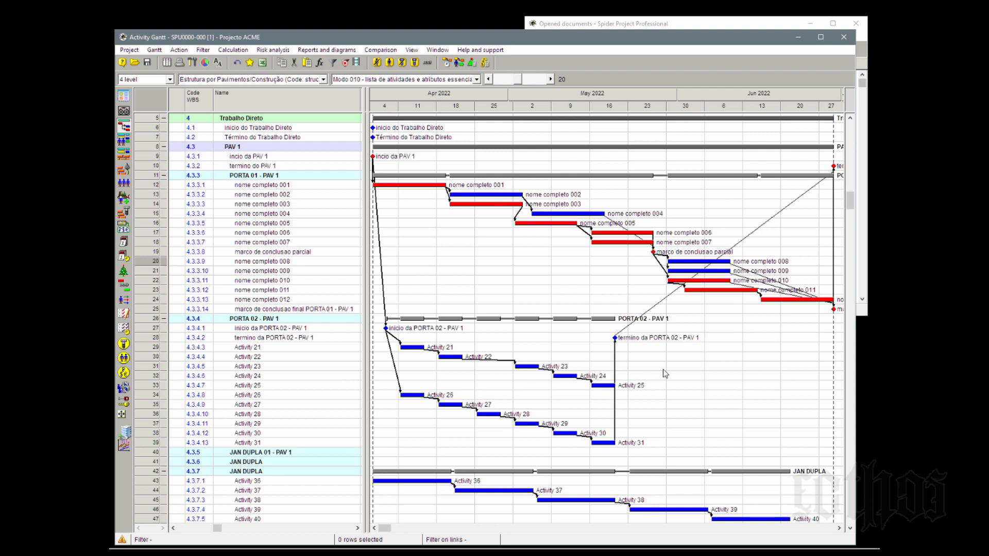
Link the milestone termino da PORTA 02 - PAV 1 to Activity 36 as Finish-Start and recalculate the schedule
{"action": "left_click_drag", "start_coordinate": [615, 338], "coordinate": [383, 481]}
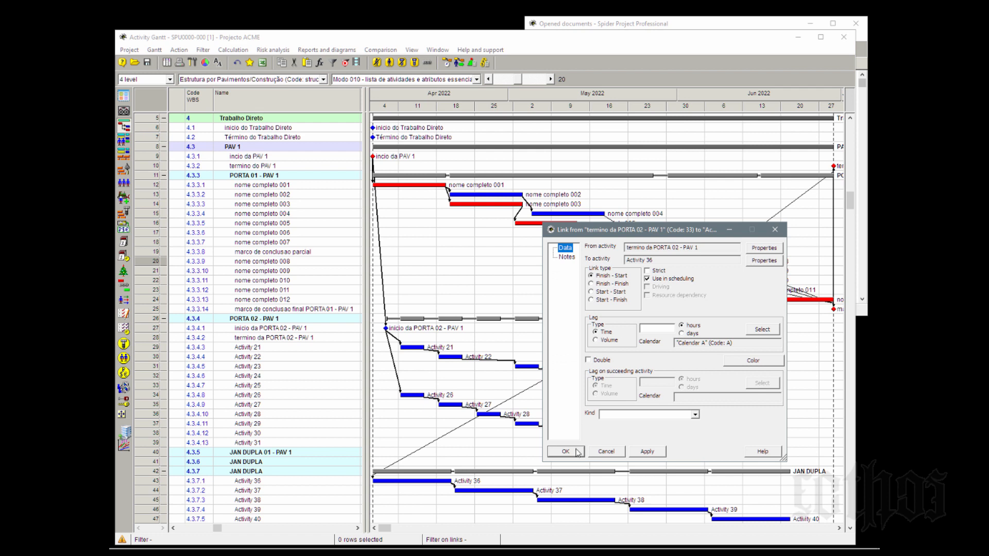
{"action": "left_click", "coordinate": [578, 452]}
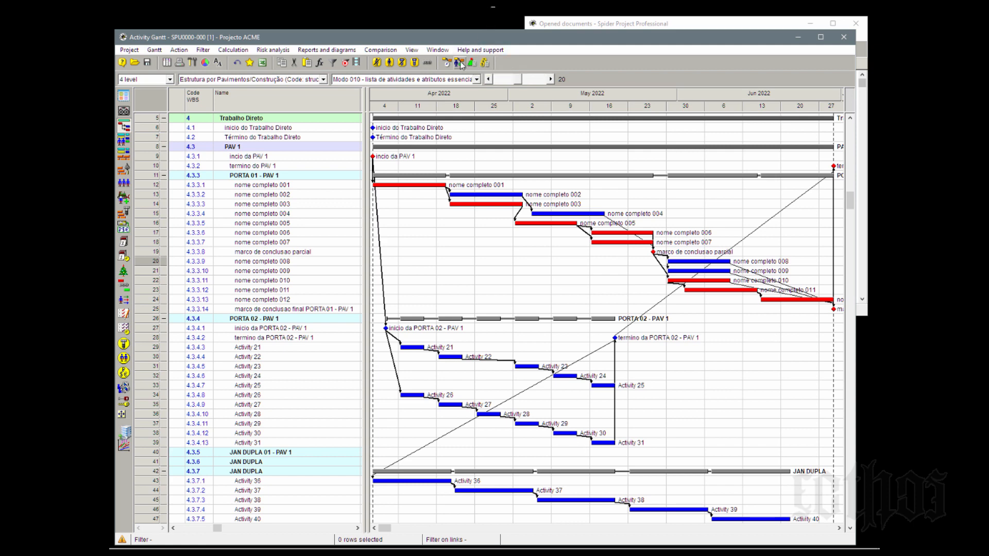
{"action": "left_click", "coordinate": [459, 63]}
{"action": "key", "text": "Return"}
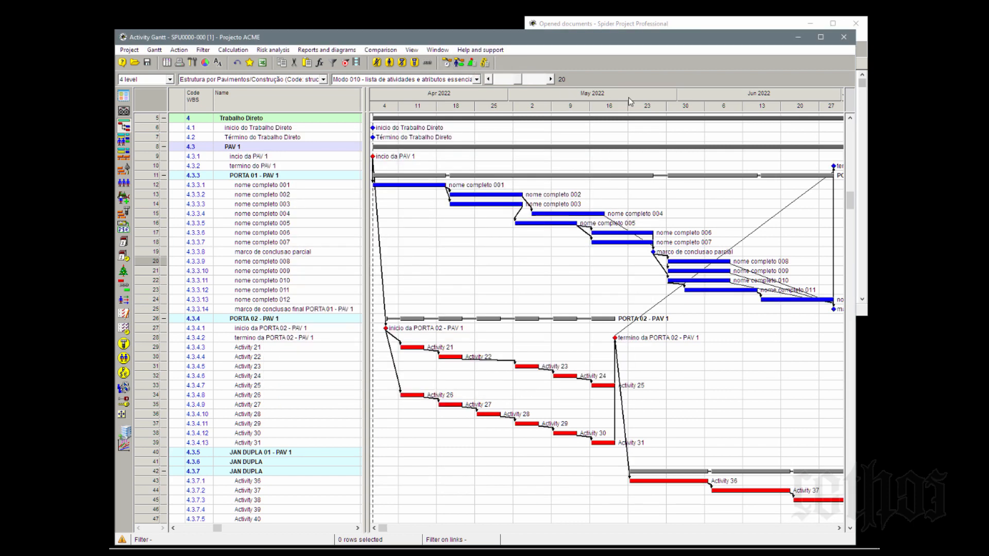
{"action": "right_click", "coordinate": [599, 96]}
{"action": "left_click", "coordinate": [623, 182]}
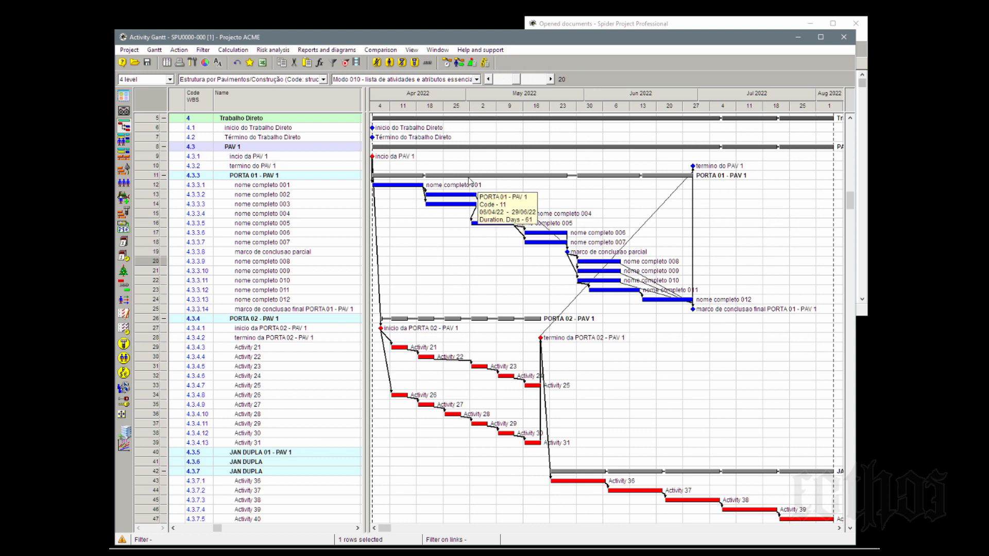
Link Activity 40 to the milestone termino do PAV 1 as Finish-Start and recalculate the schedule
{"action": "left_click", "coordinate": [225, 150]}
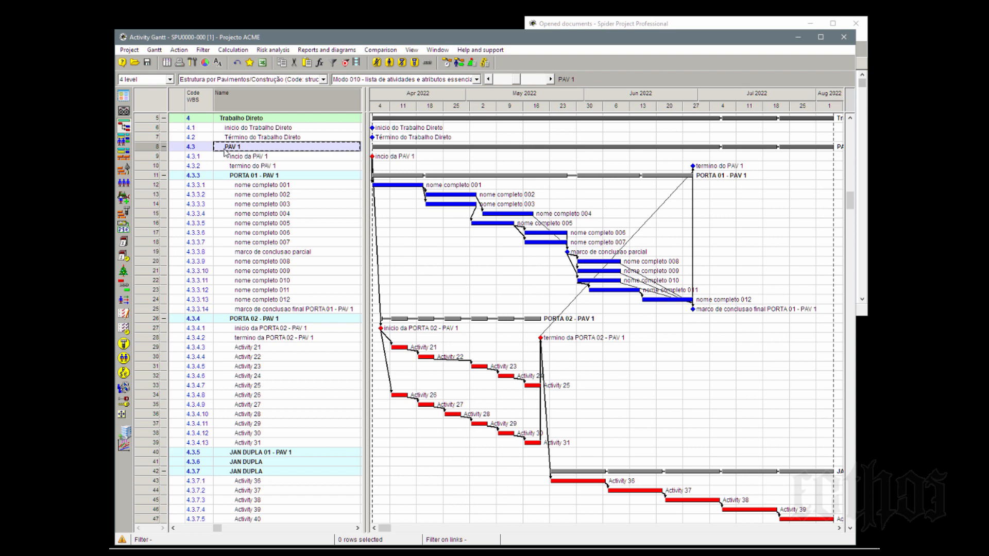
{"action": "scroll", "coordinate": [266, 280], "scroll_direction": "down", "scroll_amount": 3}
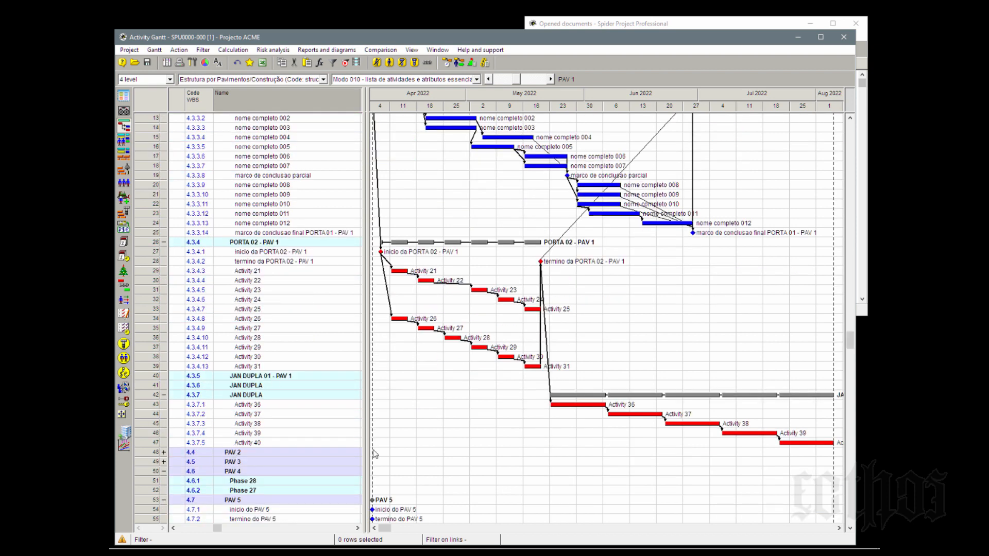
{"action": "scroll", "coordinate": [749, 446], "scroll_direction": "up", "scroll_amount": 3}
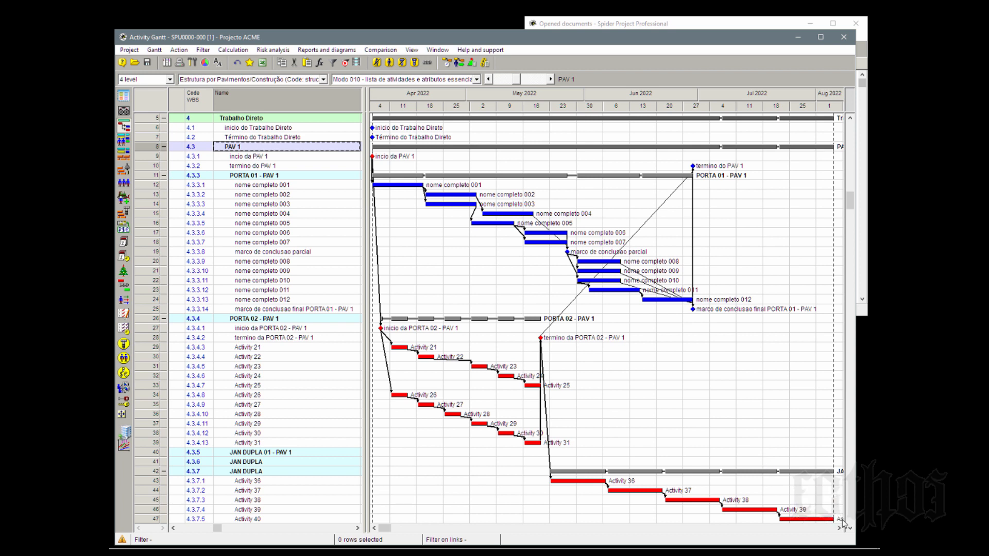
{"action": "left_click_drag", "start_coordinate": [839, 521], "coordinate": [707, 165]}
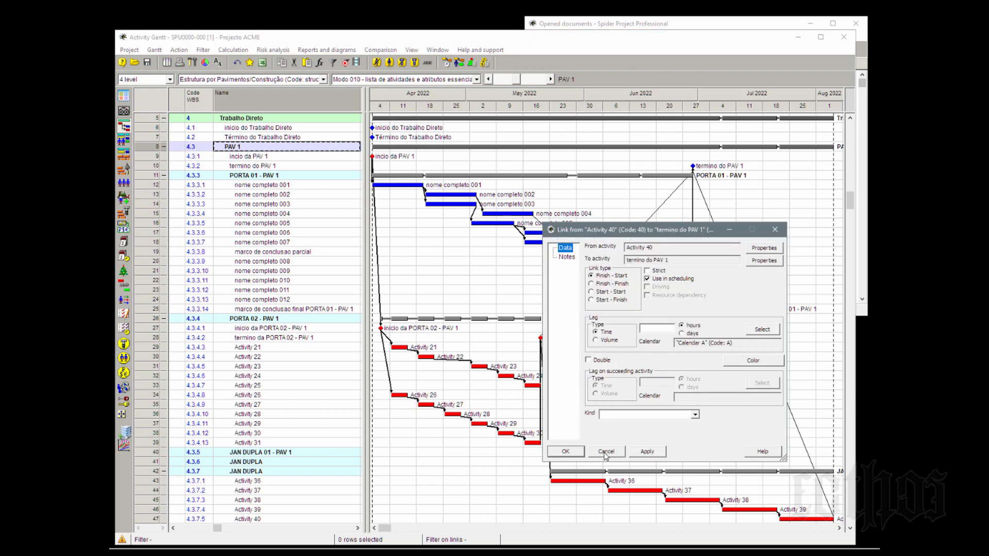
{"action": "left_click", "coordinate": [567, 453]}
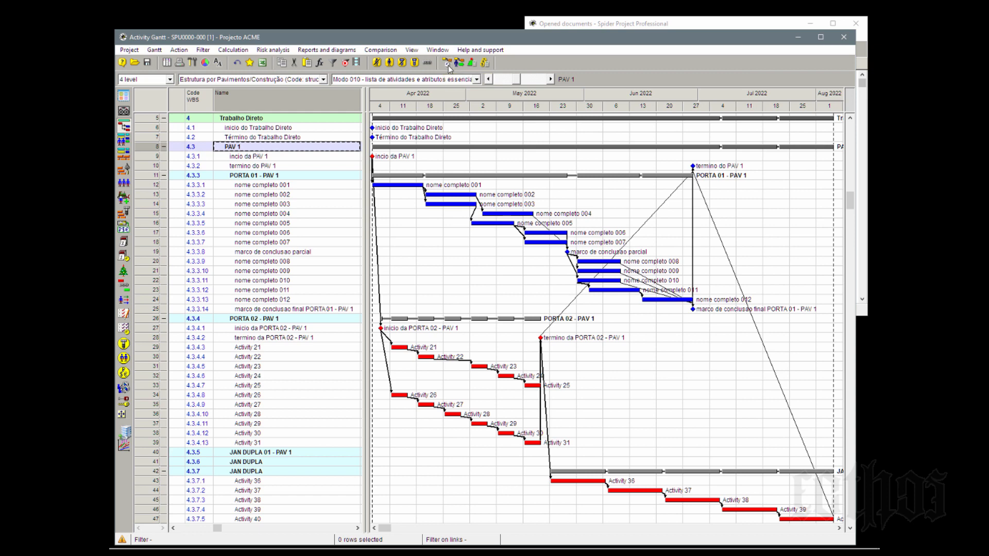
{"action": "left_click", "coordinate": [447, 64]}
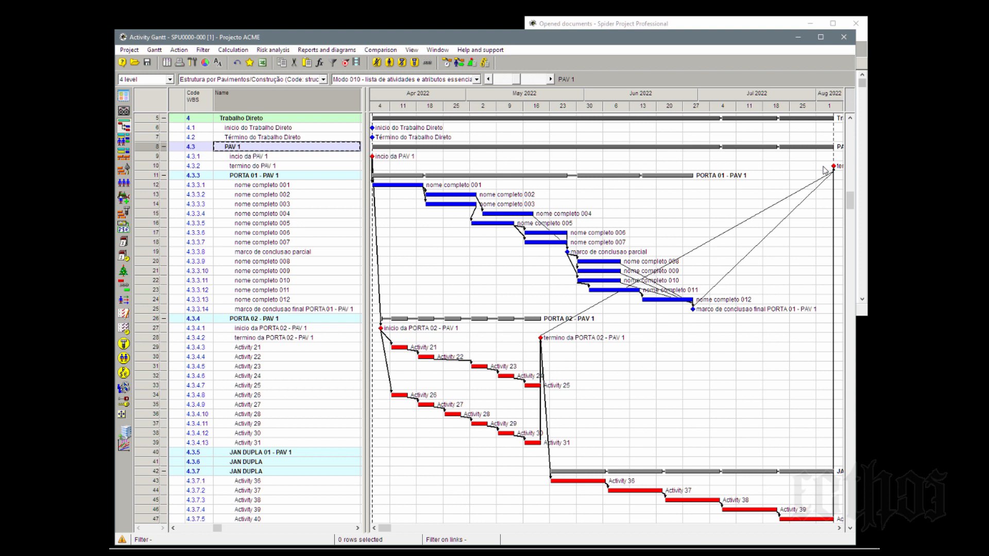
{"action": "left_click", "coordinate": [255, 337]}
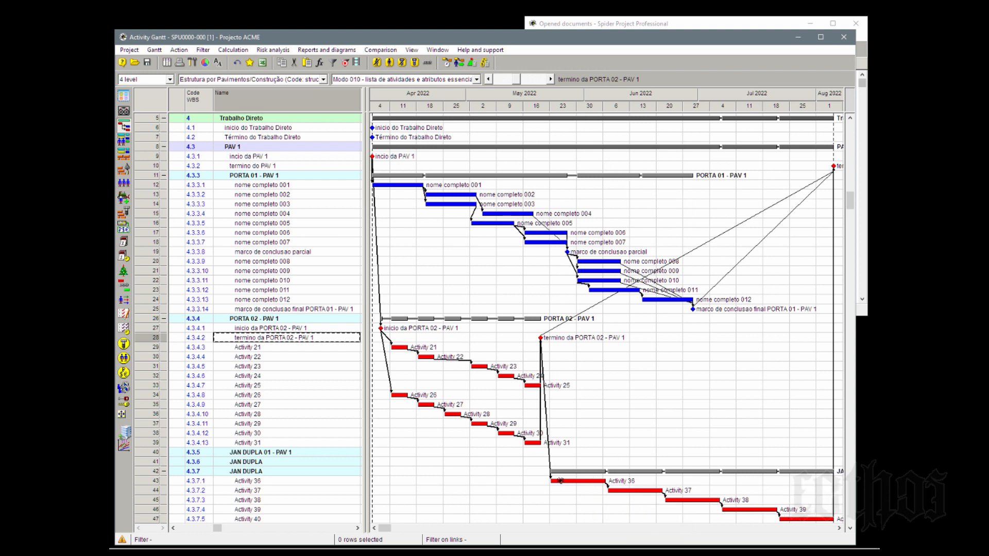
{"action": "mouse_move", "coordinate": [560, 481]}
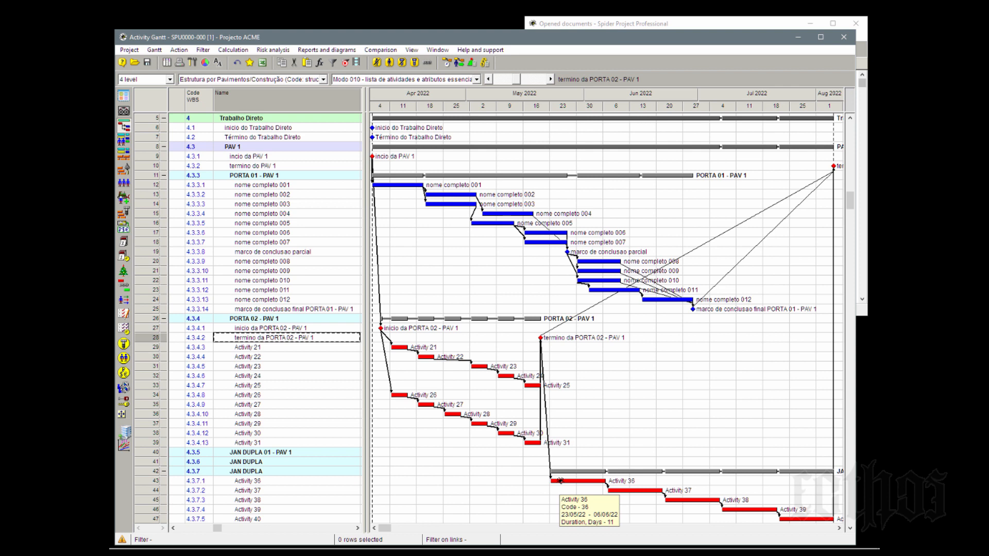
{"action": "left_click", "coordinate": [152, 482]}
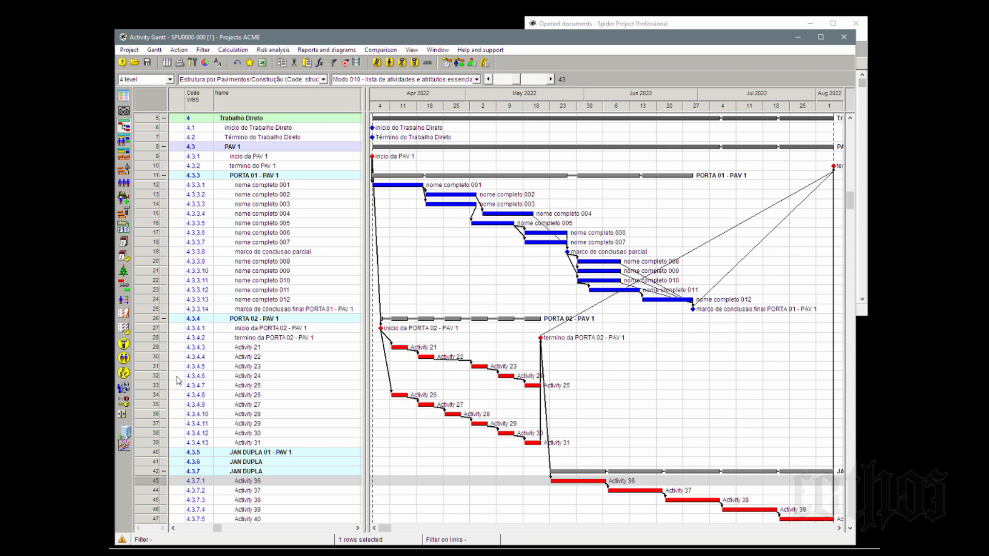
{"action": "left_click", "coordinate": [151, 338]}
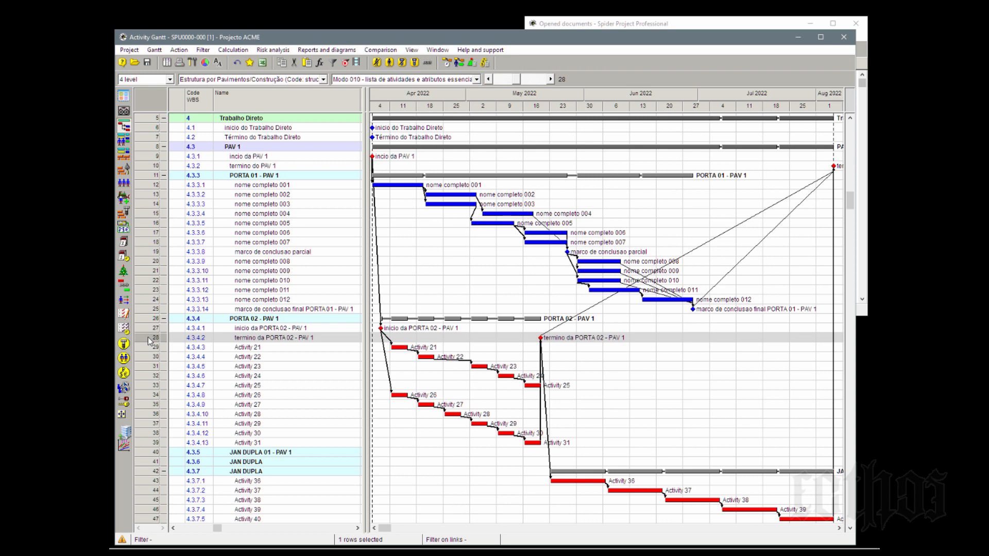
Link marco de conclusao final PORTA 01 - PAV 1 to Activity 36 and recalculate the schedule
{"action": "left_click_drag", "start_coordinate": [692, 310], "coordinate": [561, 479]}
{"action": "key", "text": "Return"}
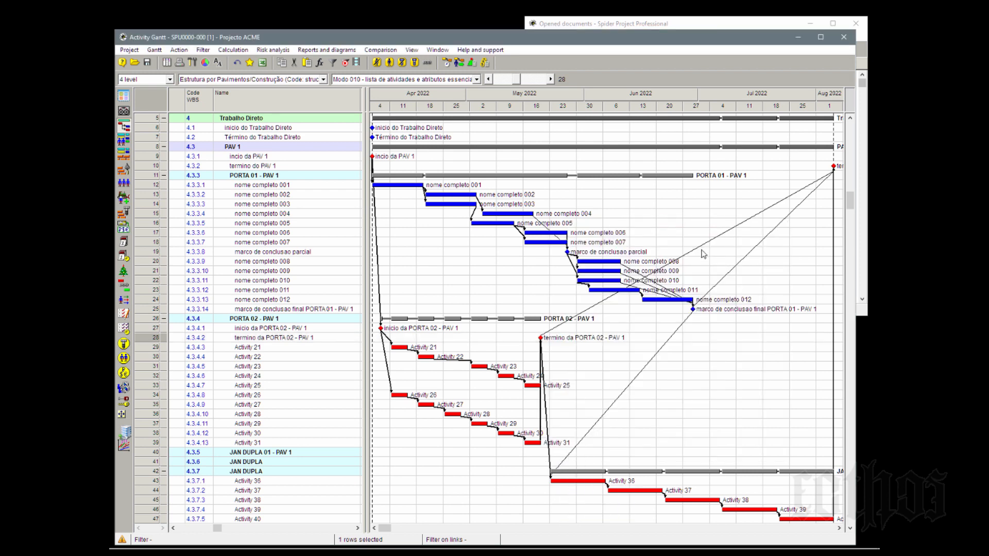
{"action": "left_click", "coordinate": [447, 63]}
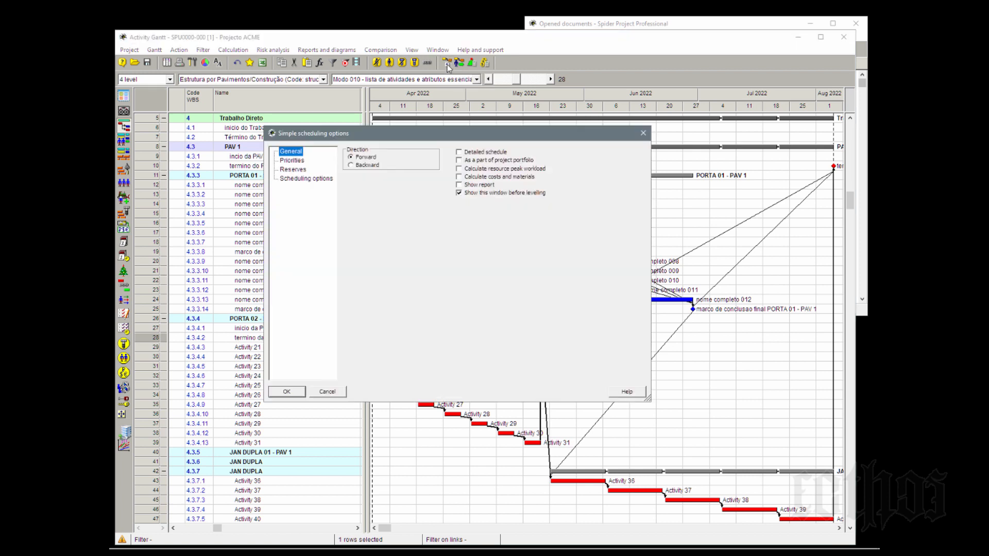
{"action": "left_click", "coordinate": [290, 393]}
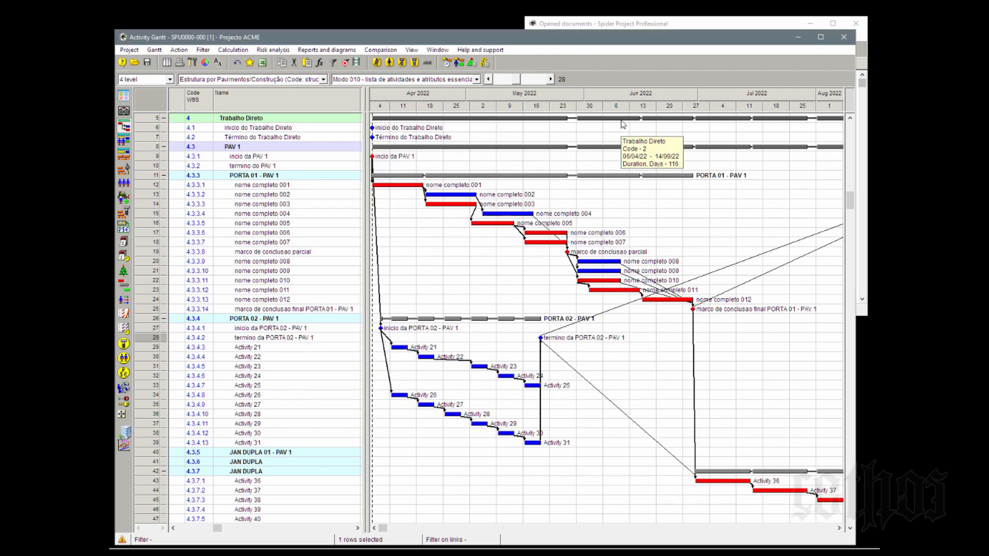
{"action": "right_click", "coordinate": [619, 94]}
{"action": "left_click", "coordinate": [639, 110]}
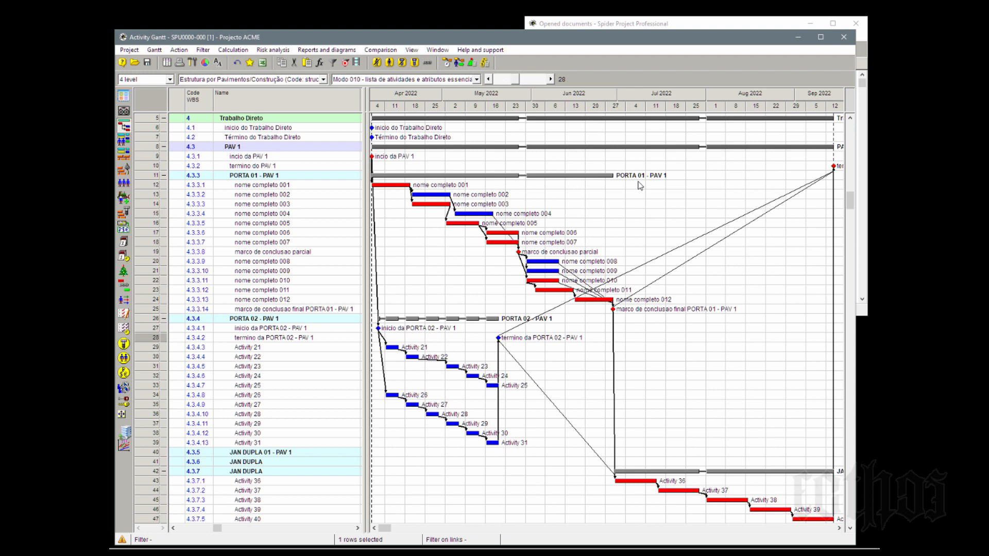
Delete the Finish-Start link from termino da PORTA 02 - PAV 1 to Activity 36
{"action": "mouse_move", "coordinate": [619, 482]}
{"action": "mouse_move", "coordinate": [837, 167]}
{"action": "left_click_drag", "start_coordinate": [499, 339], "coordinate": [624, 480]}
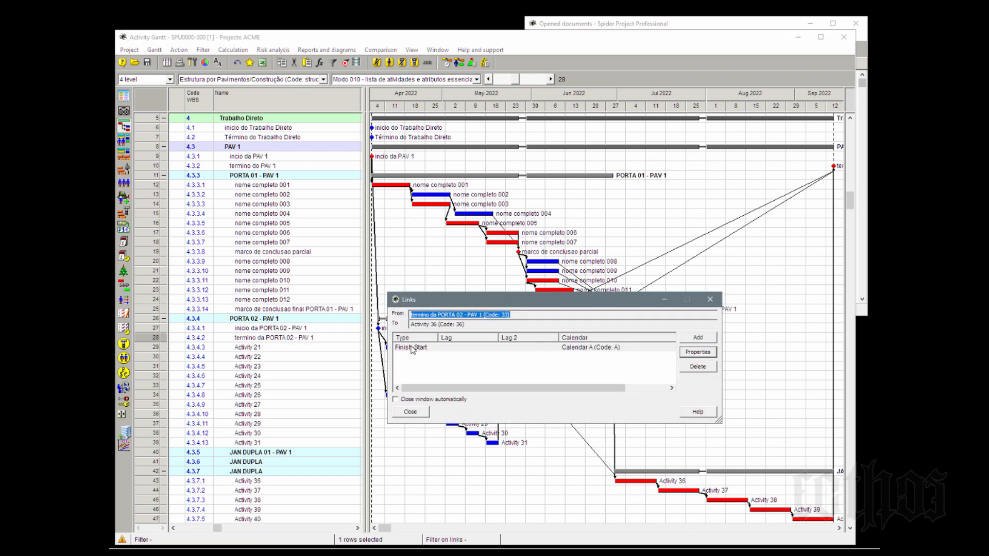
{"action": "left_click", "coordinate": [435, 351]}
{"action": "left_click", "coordinate": [709, 370]}
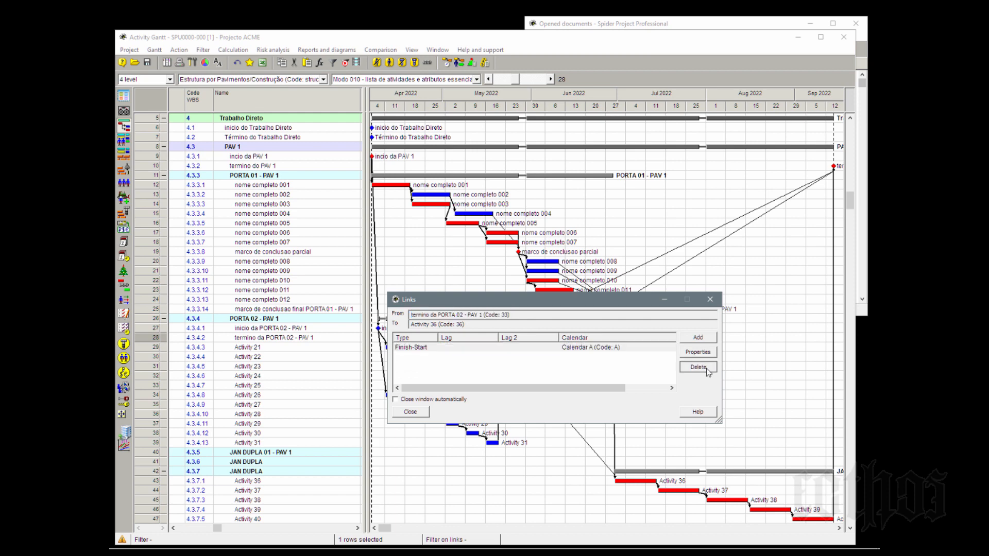
{"action": "left_click", "coordinate": [242, 325]}
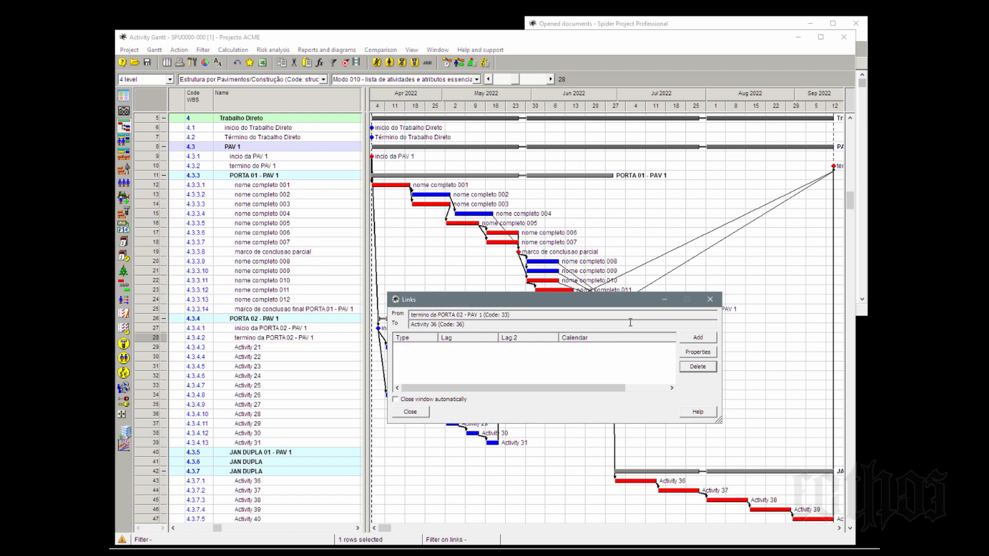
{"action": "left_click_drag", "start_coordinate": [528, 186], "coordinate": [525, 112]}
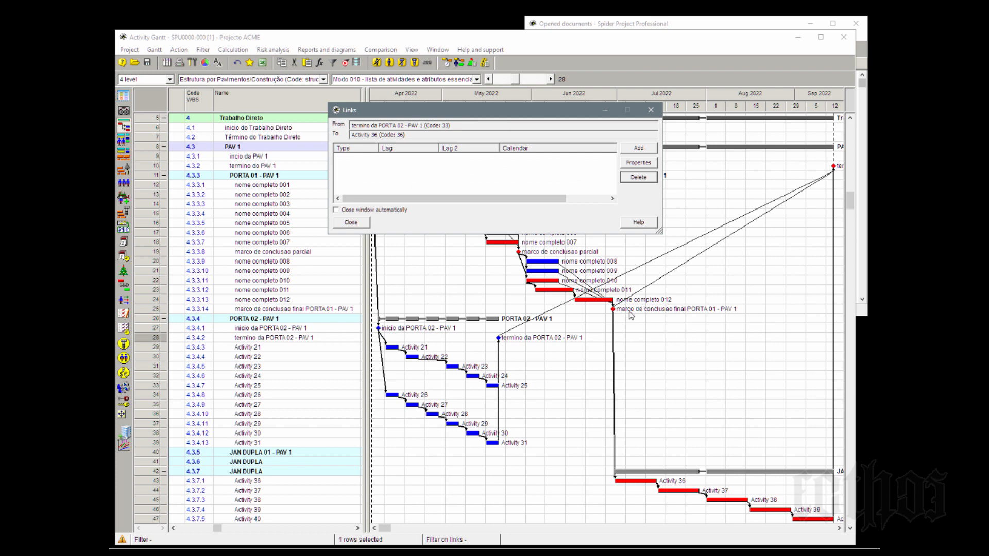
Delete the link from marco de conclusao final PORTA 01 - PAV 1 to Activity 36 and recalculate the schedule
{"action": "left_click_drag", "start_coordinate": [629, 310], "coordinate": [624, 480]}
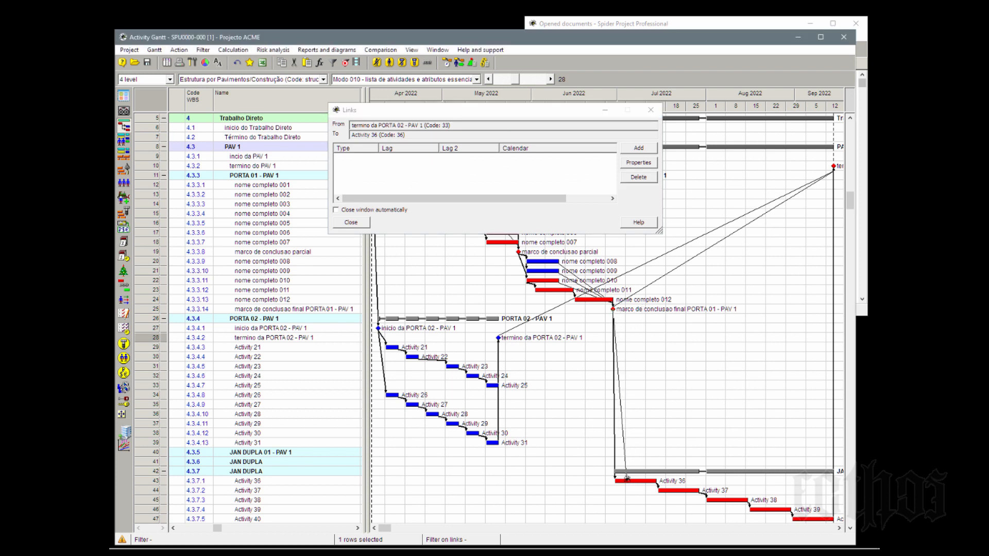
{"action": "left_click", "coordinate": [454, 159]}
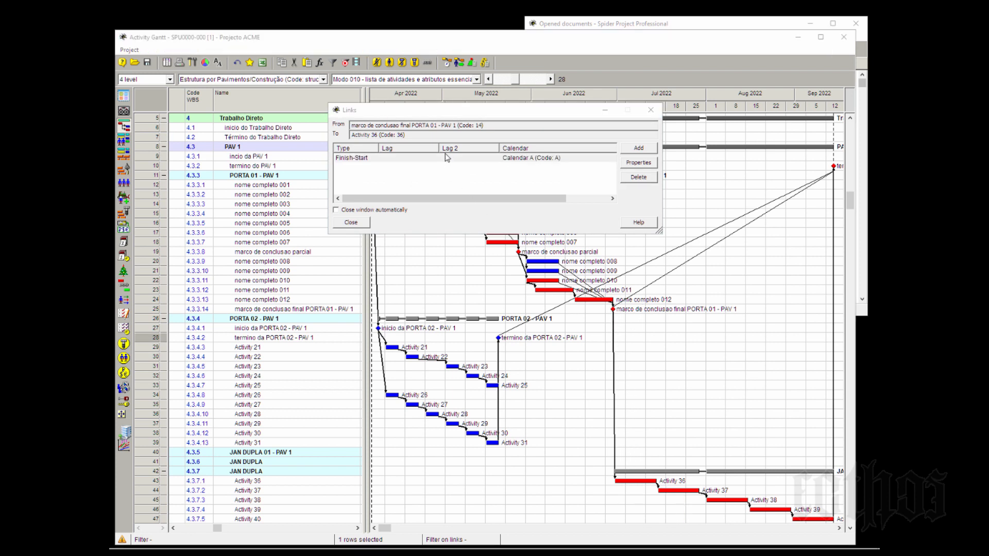
{"action": "left_click", "coordinate": [639, 177]}
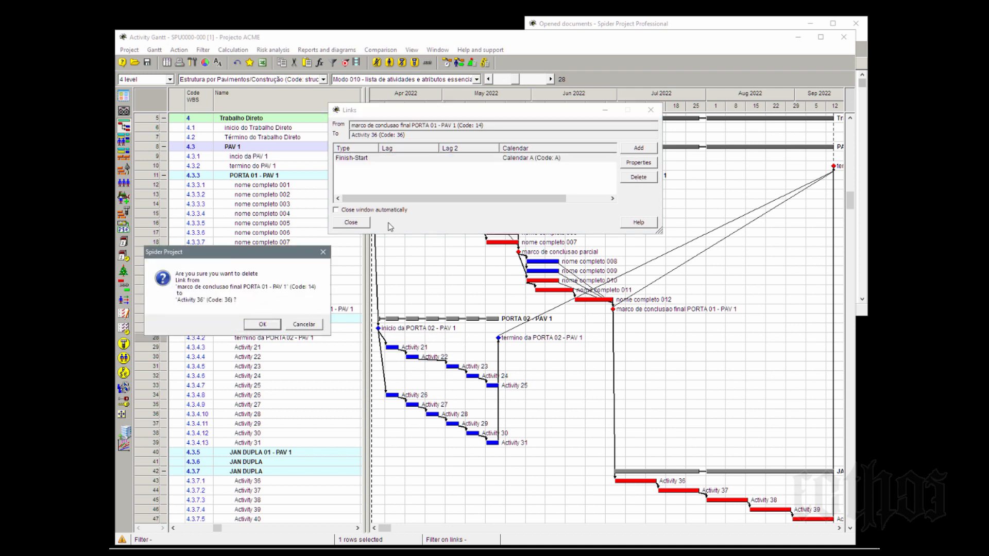
{"action": "left_click", "coordinate": [259, 325]}
{"action": "left_click", "coordinate": [353, 222]}
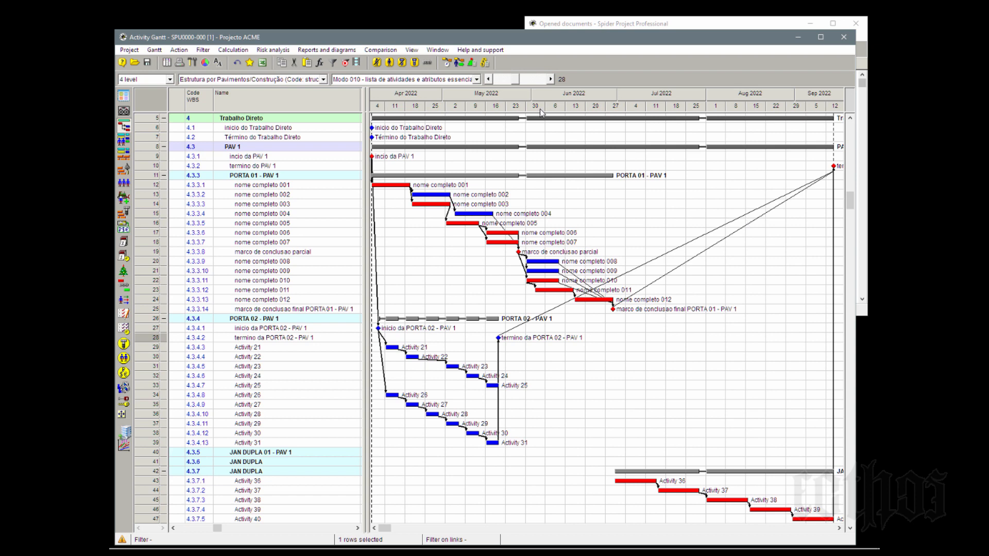
{"action": "left_click", "coordinate": [447, 62]}
{"action": "key", "text": "Return"}
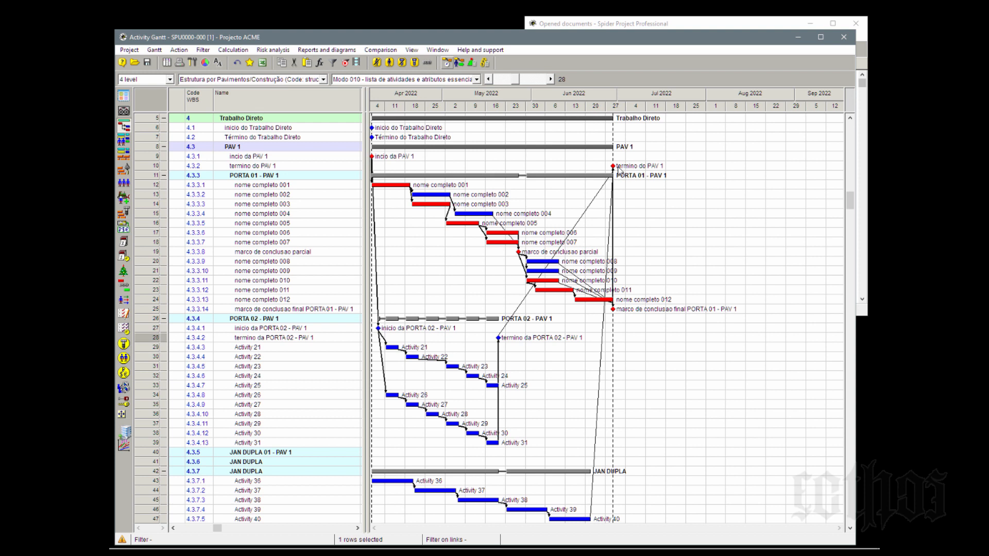
{"action": "mouse_move", "coordinate": [614, 168]}
{"action": "mouse_move", "coordinate": [585, 296]}
{"action": "mouse_move", "coordinate": [452, 488]}
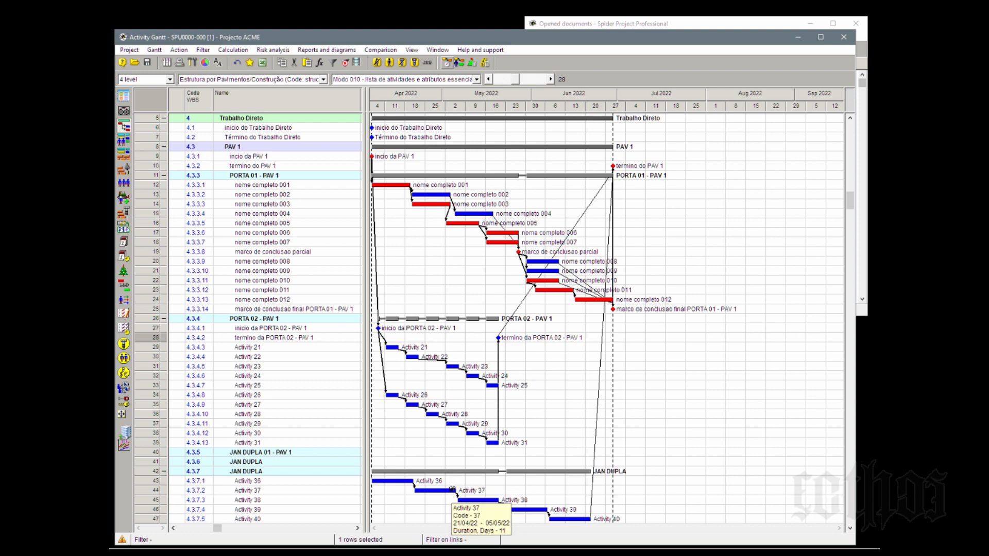
Link the milestone incio da PAV 1 to Activity 36 as Finish-Start and recalculate the schedule
{"action": "mouse_move", "coordinate": [517, 237]}
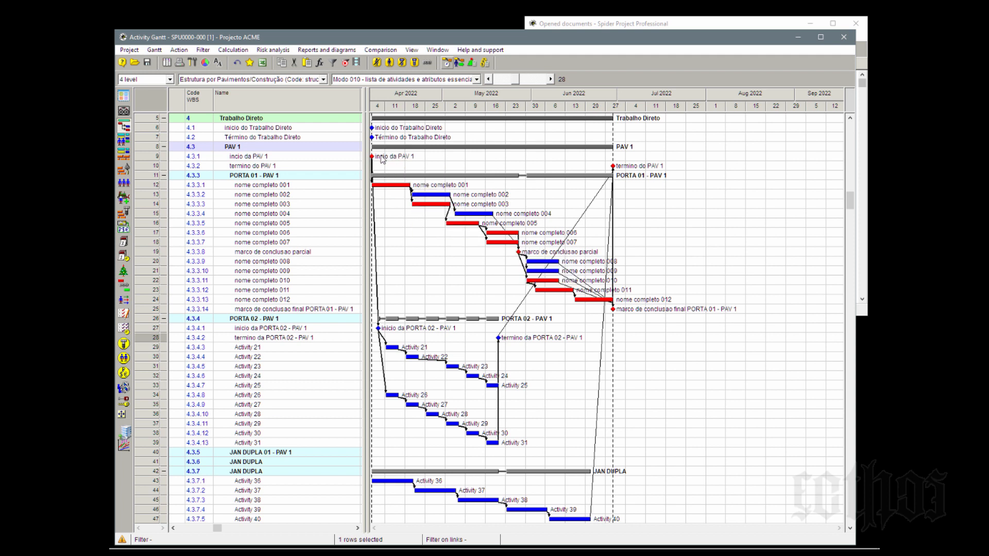
{"action": "left_click_drag", "start_coordinate": [373, 156], "coordinate": [393, 481]}
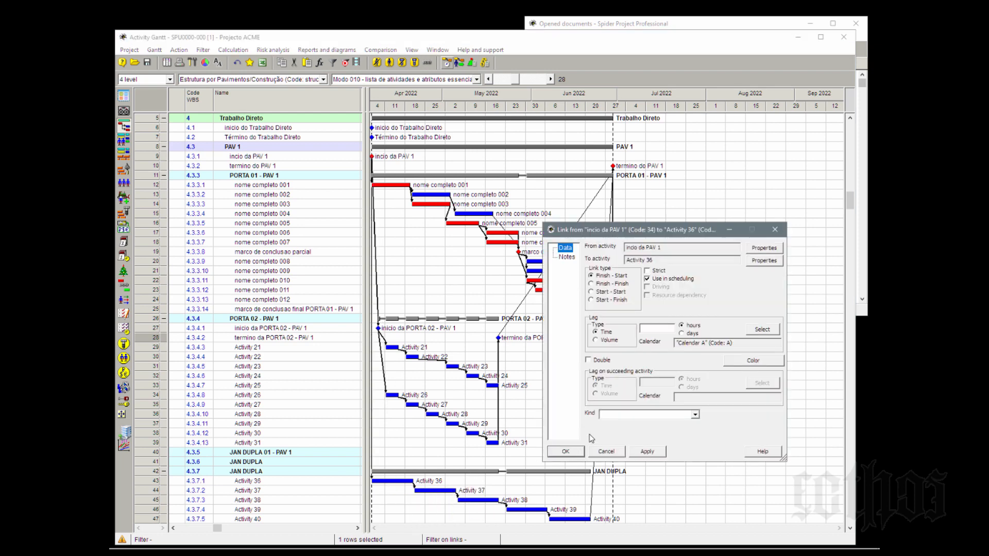
{"action": "left_click", "coordinate": [565, 451]}
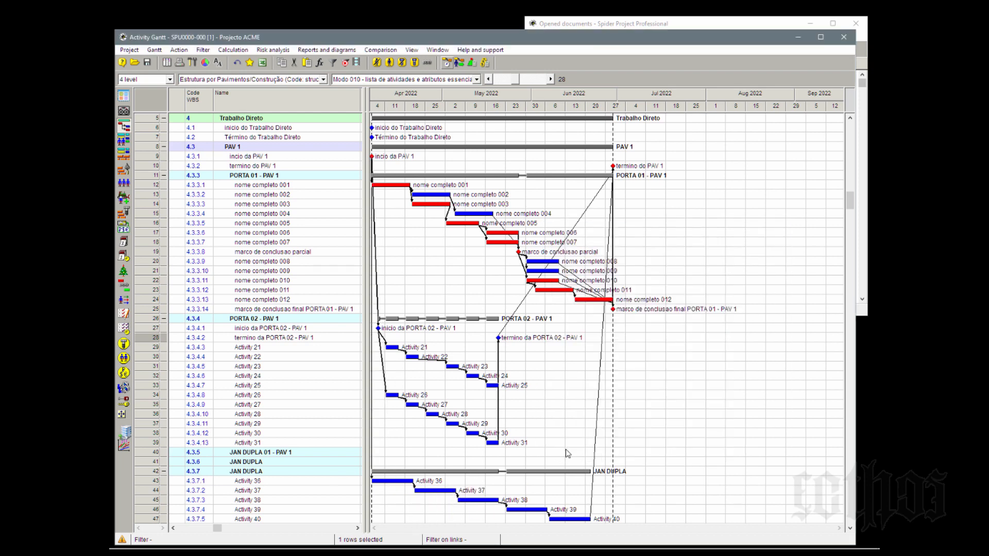
{"action": "left_click", "coordinate": [447, 62]}
{"action": "key", "text": "Return"}
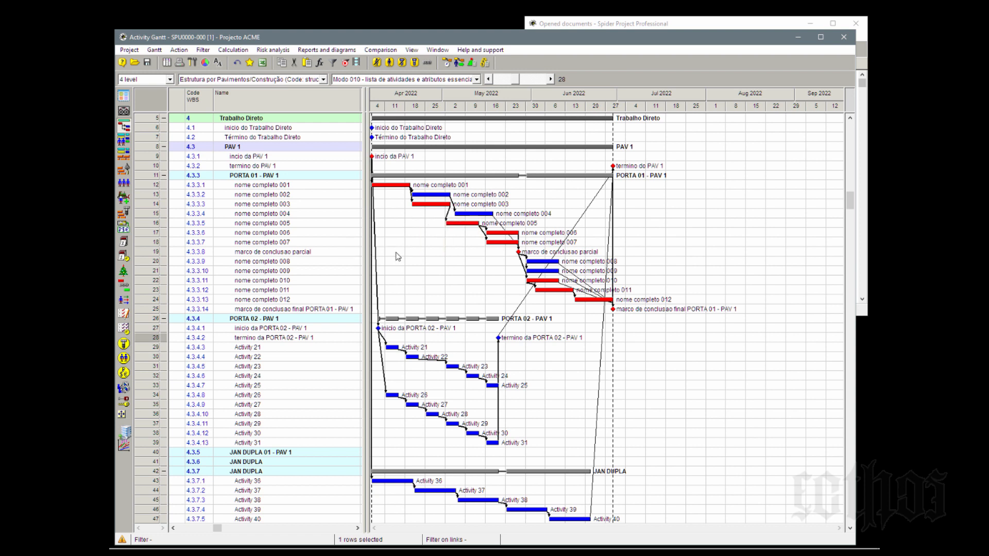
Link the milestone marco de conclusao parcial to Activity 36 and recalculate the schedule
{"action": "left_click_drag", "start_coordinate": [397, 256], "coordinate": [385, 481]}
{"action": "left_click", "coordinate": [580, 454]}
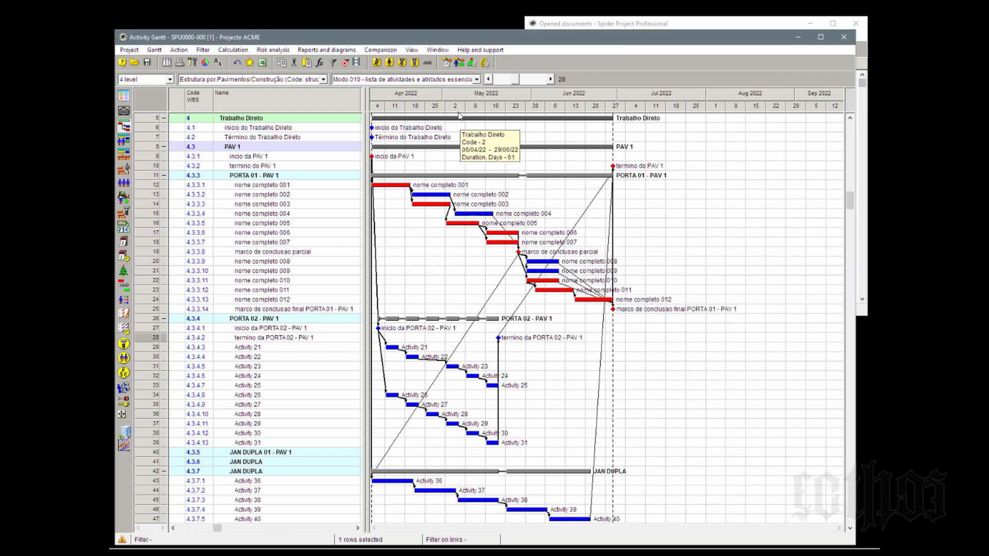
{"action": "left_click", "coordinate": [446, 64]}
{"action": "key", "text": "Return"}
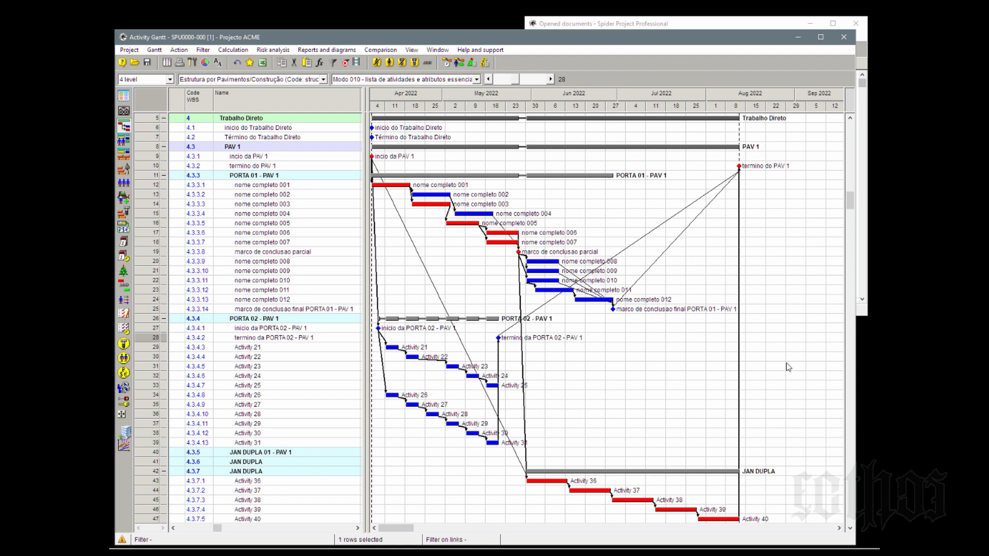
Check the data and notes in Activity 36's properties, then its dates on the Gantt bar
{"action": "double_click", "coordinate": [148, 481]}
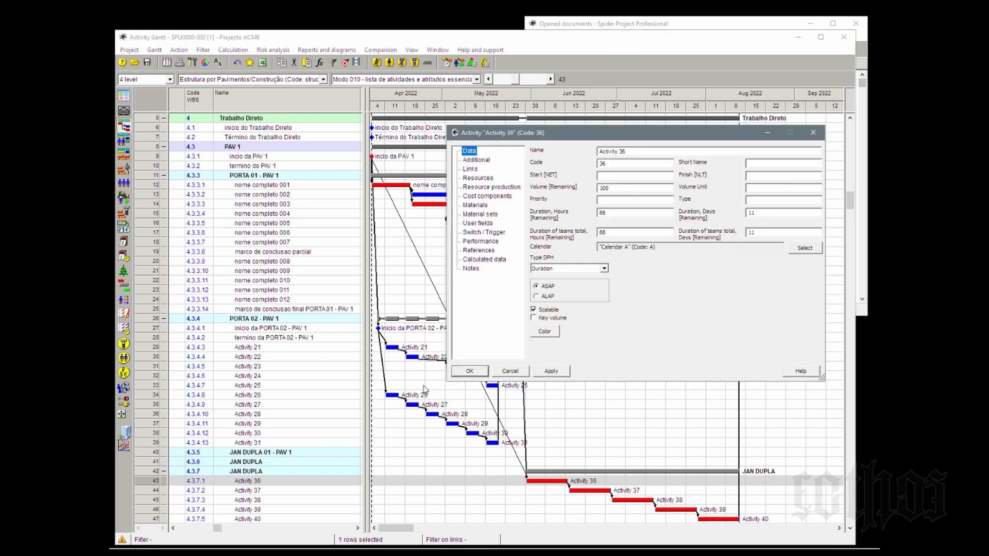
{"action": "left_click", "coordinate": [475, 269]}
{"action": "left_click", "coordinate": [615, 230]}
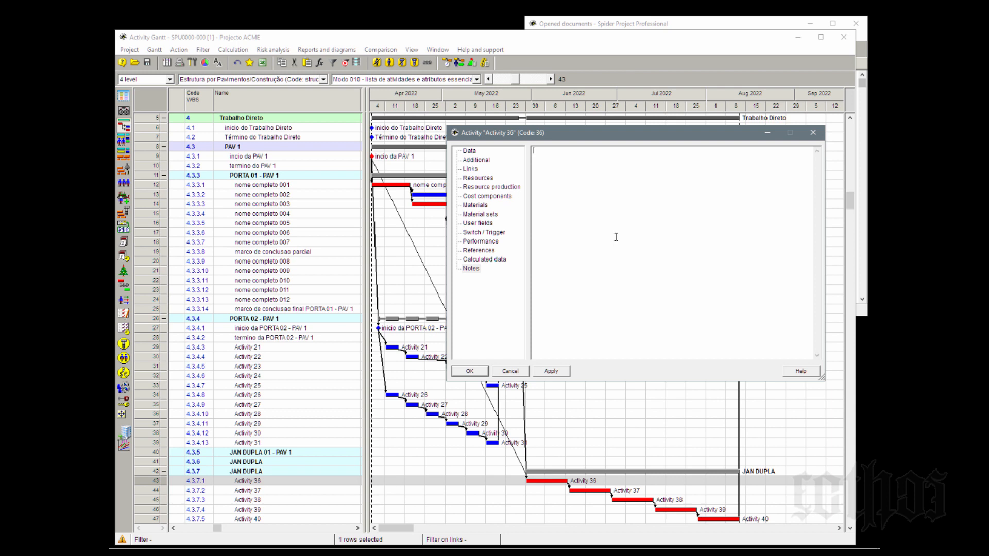
{"action": "left_click", "coordinate": [470, 371]}
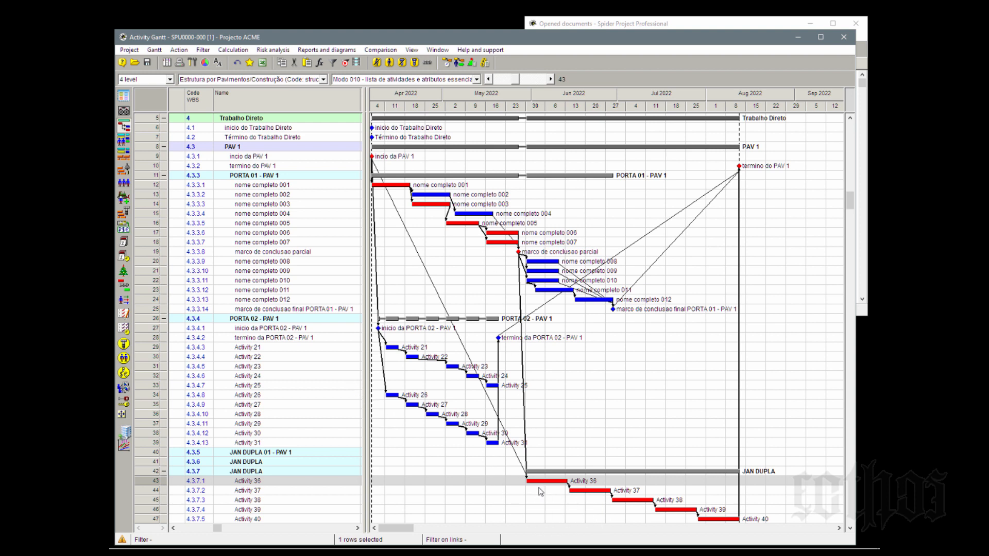
{"action": "mouse_move", "coordinate": [539, 483]}
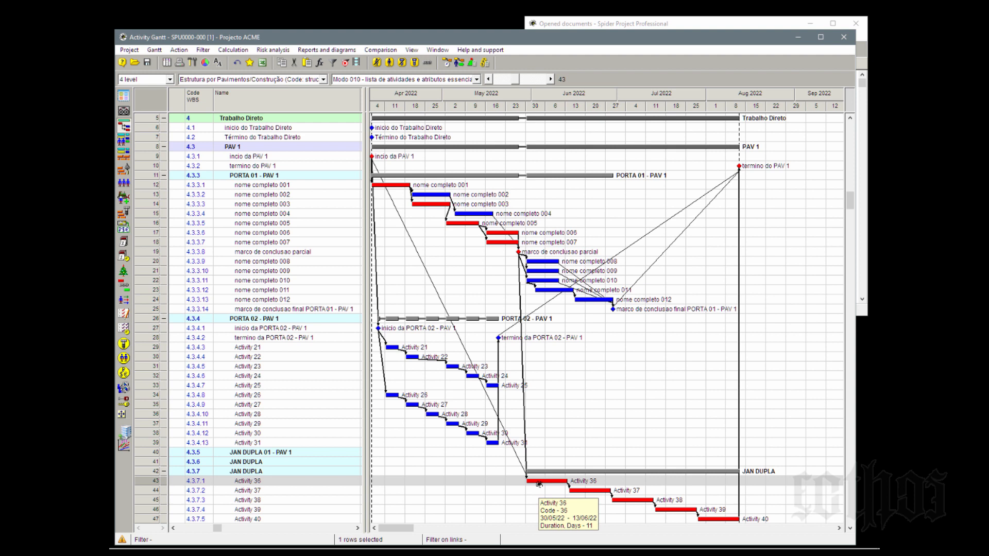
{"action": "left_click", "coordinate": [282, 390]}
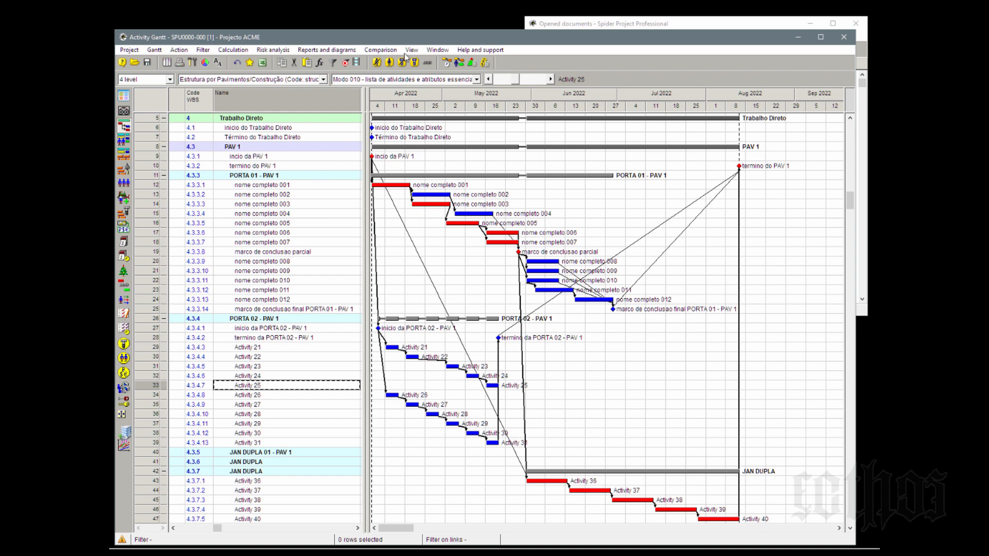
{"action": "left_click", "coordinate": [616, 26]}
{"action": "right_click", "coordinate": [738, 122]}
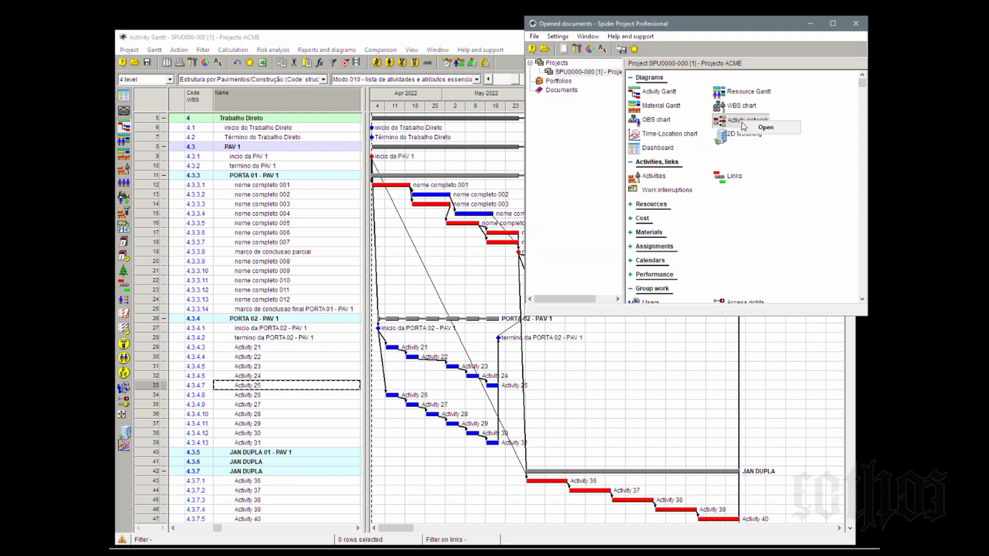
{"action": "left_click", "coordinate": [749, 130]}
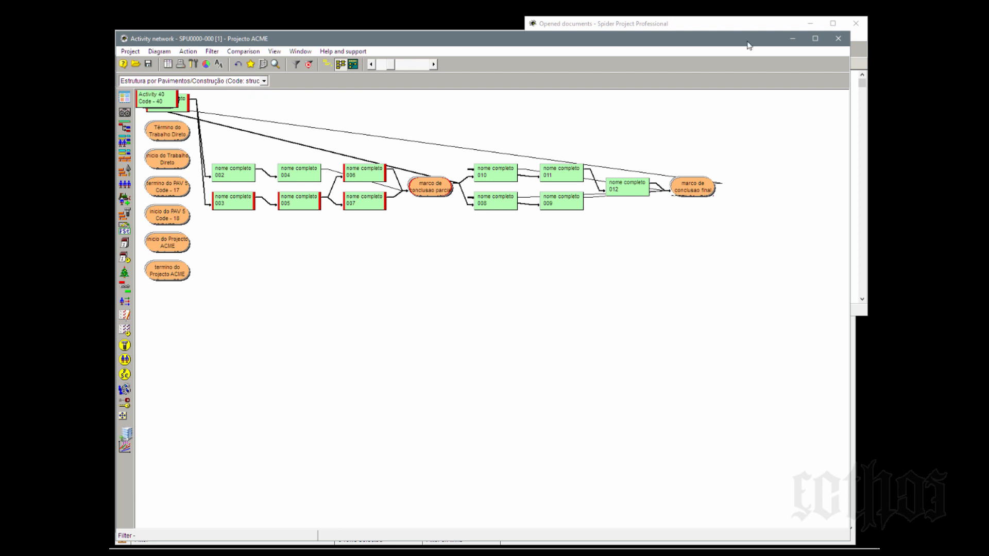
{"action": "left_click", "coordinate": [839, 40]}
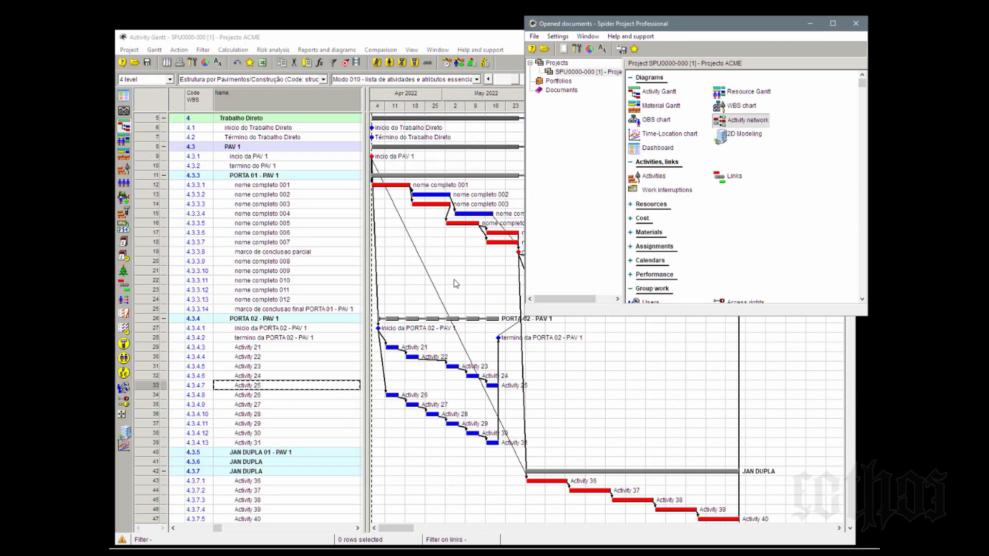
{"action": "left_click", "coordinate": [505, 348]}
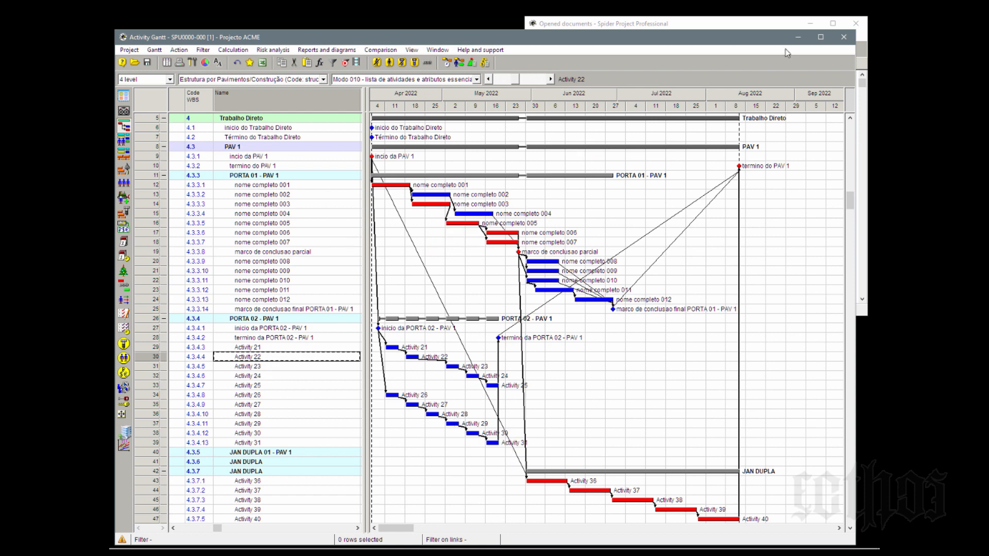
Open the project's Activity network, compare the phase-grouped and ungrouped layouts, and shrink the ungrouped diagram to show the whole chain
{"action": "left_click", "coordinate": [767, 25]}
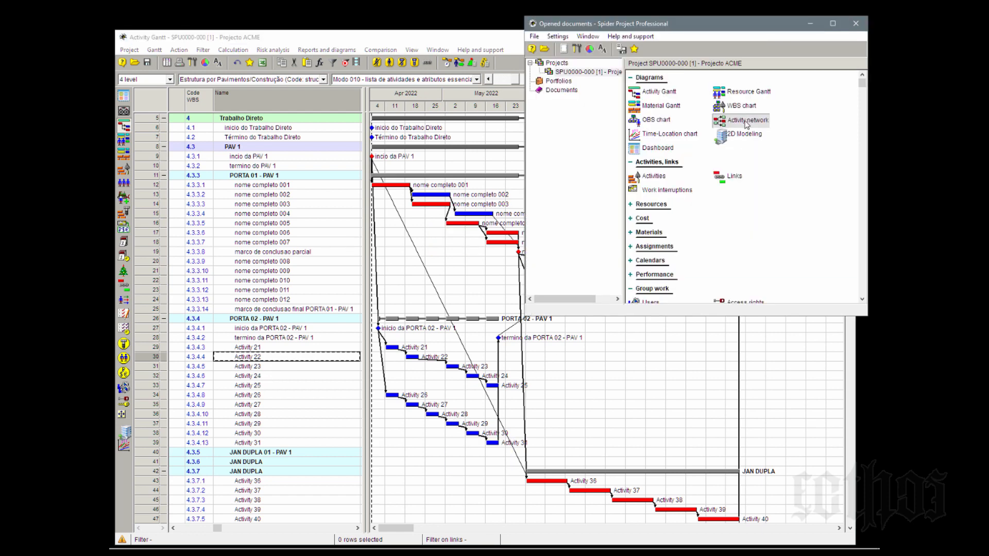
{"action": "double_click", "coordinate": [746, 124]}
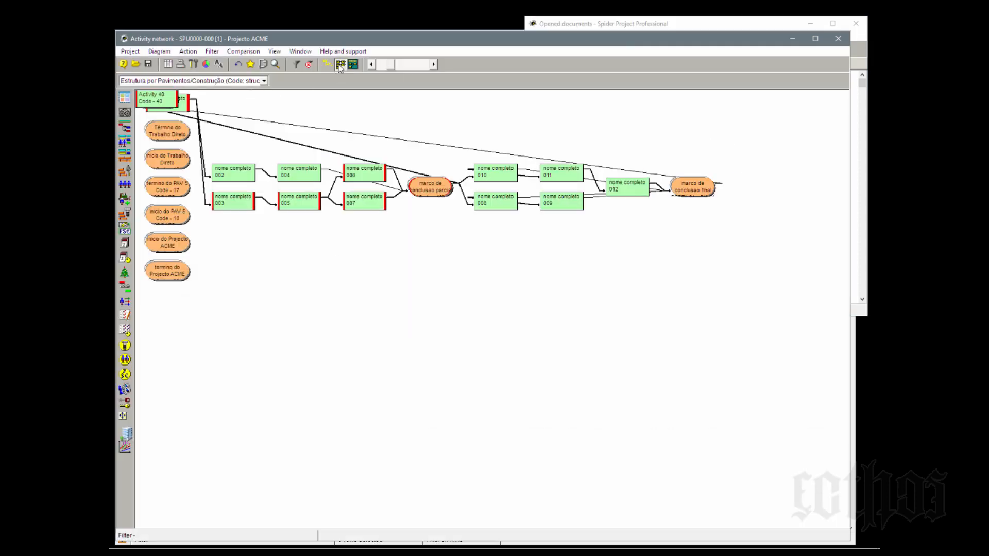
{"action": "left_click", "coordinate": [353, 65]}
{"action": "left_click", "coordinate": [353, 65]}
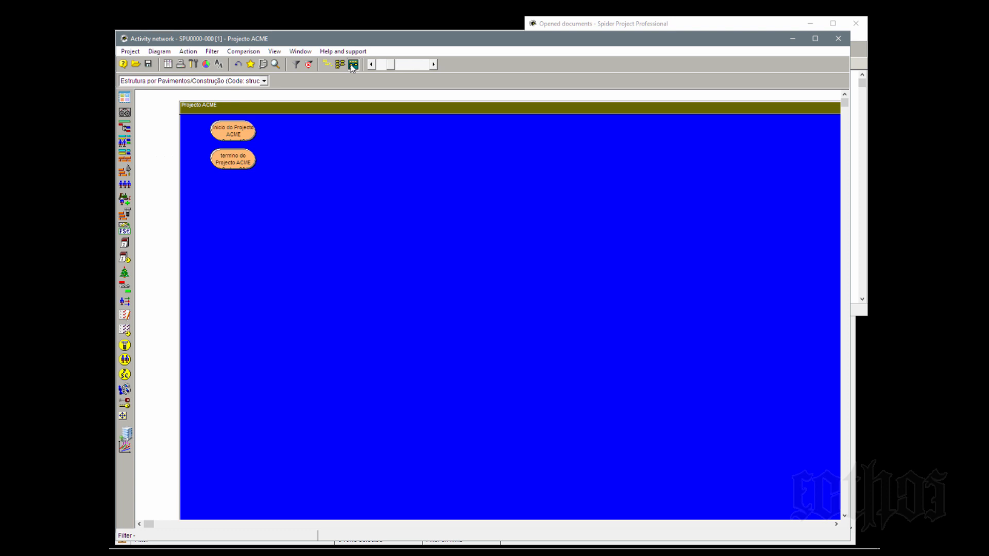
{"action": "left_click", "coordinate": [330, 65]}
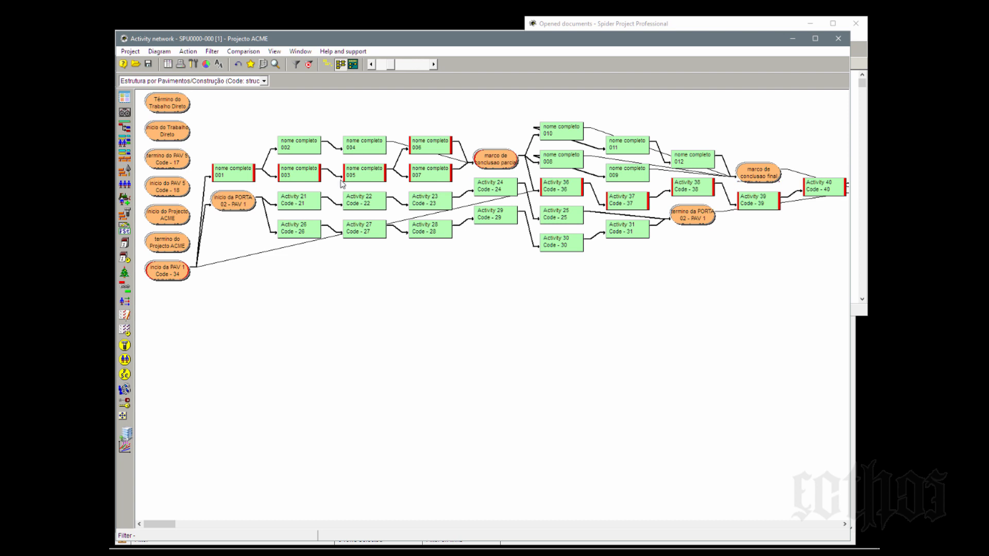
{"action": "left_click", "coordinate": [370, 65]}
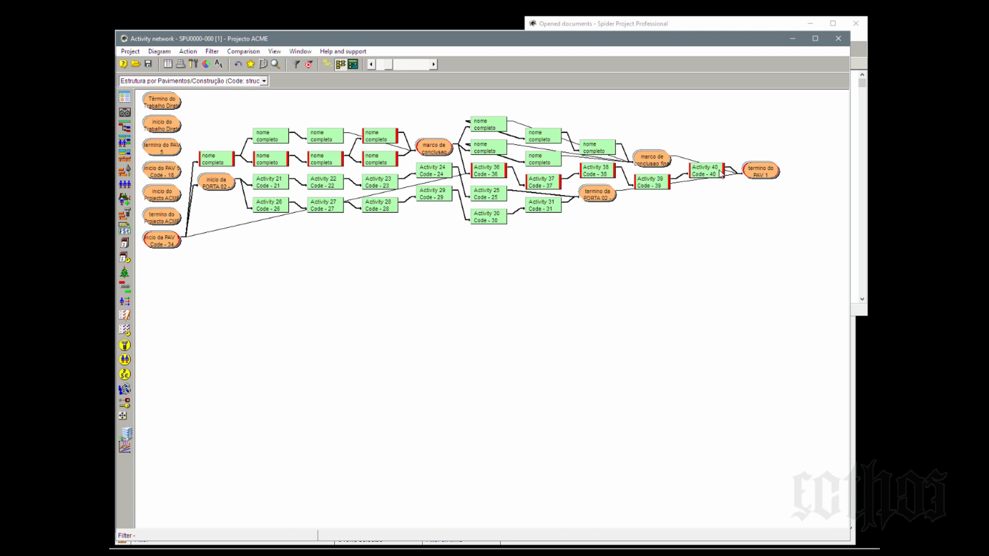
Move the incio da PAV 1 and termino do PAV 1 milestones below their neighbouring nodes in the network diagram
{"action": "left_click_drag", "start_coordinate": [163, 240], "coordinate": [168, 287]}
{"action": "left_click", "coordinate": [761, 172]}
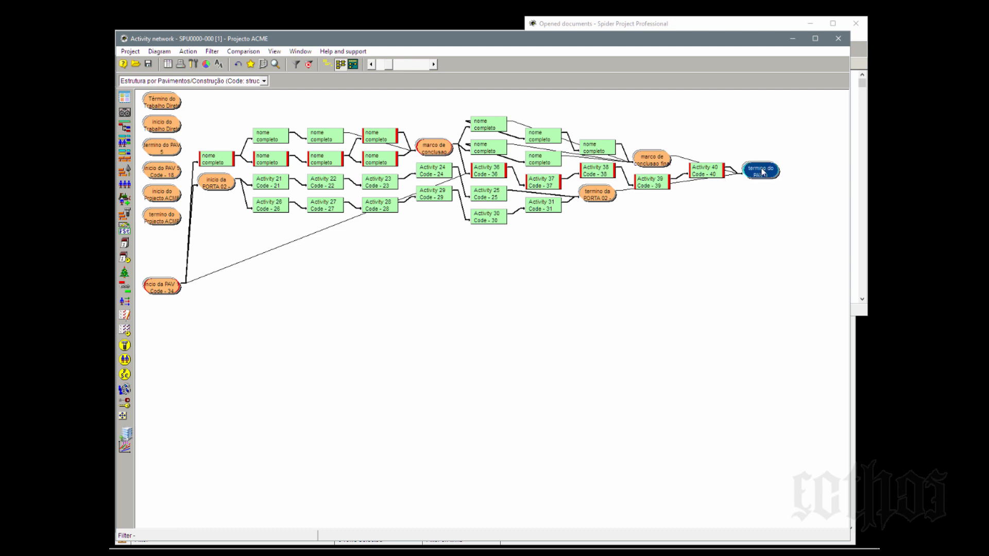
{"action": "left_click_drag", "start_coordinate": [761, 172], "coordinate": [762, 241]}
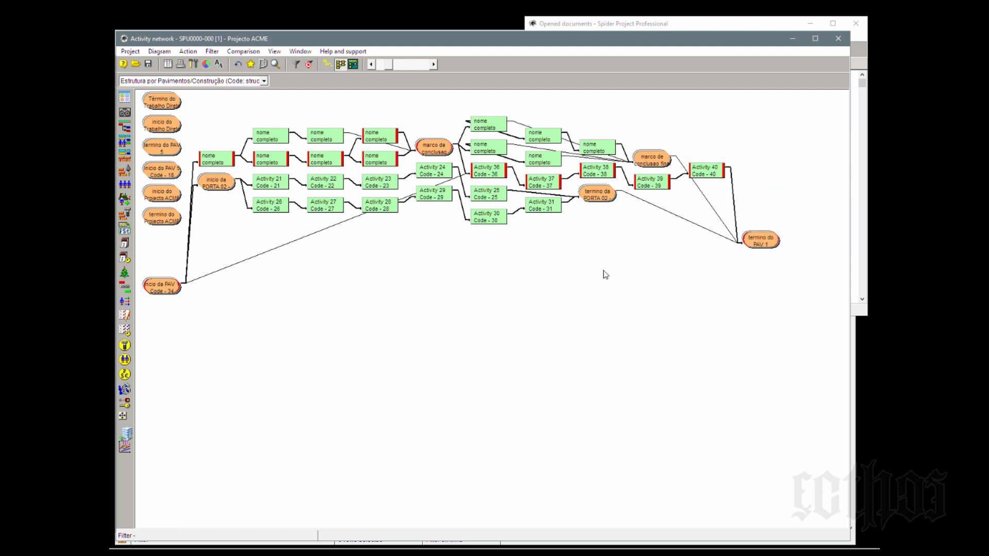
View the network grouped by phase and in the ungrouped phase-ordered layout, then close it and return to the Activity Gantt
{"action": "left_click", "coordinate": [351, 65]}
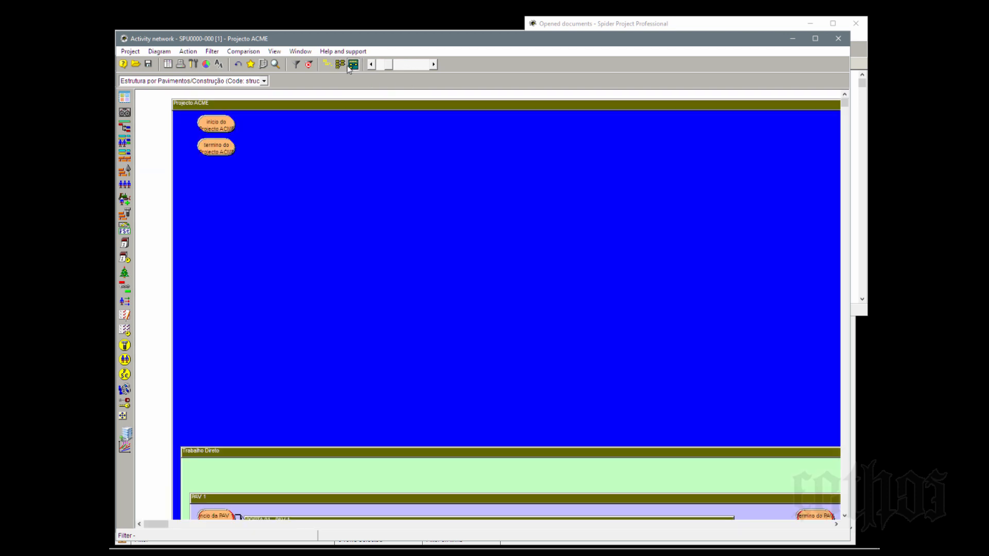
{"action": "left_click", "coordinate": [350, 65]}
{"action": "left_click", "coordinate": [326, 66]}
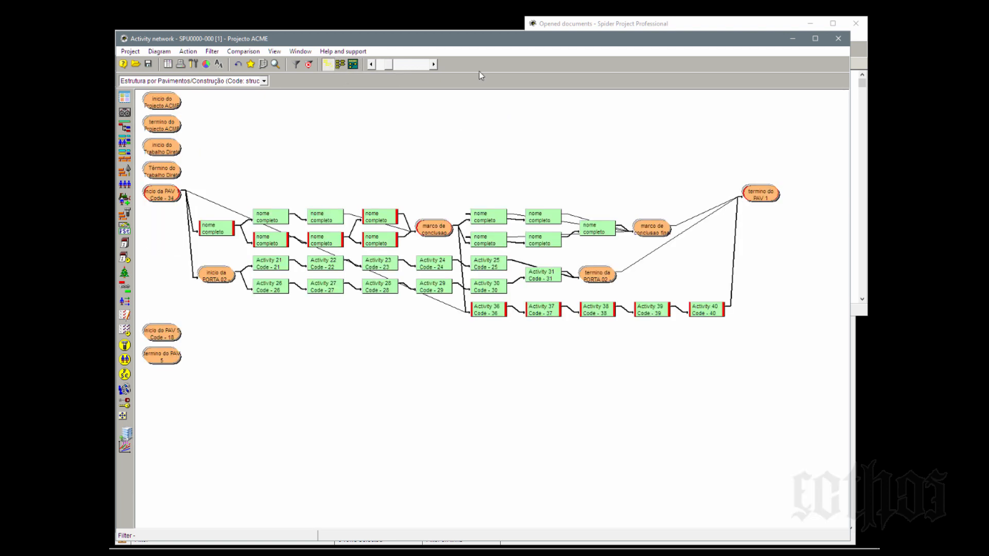
{"action": "left_click", "coordinate": [842, 39]}
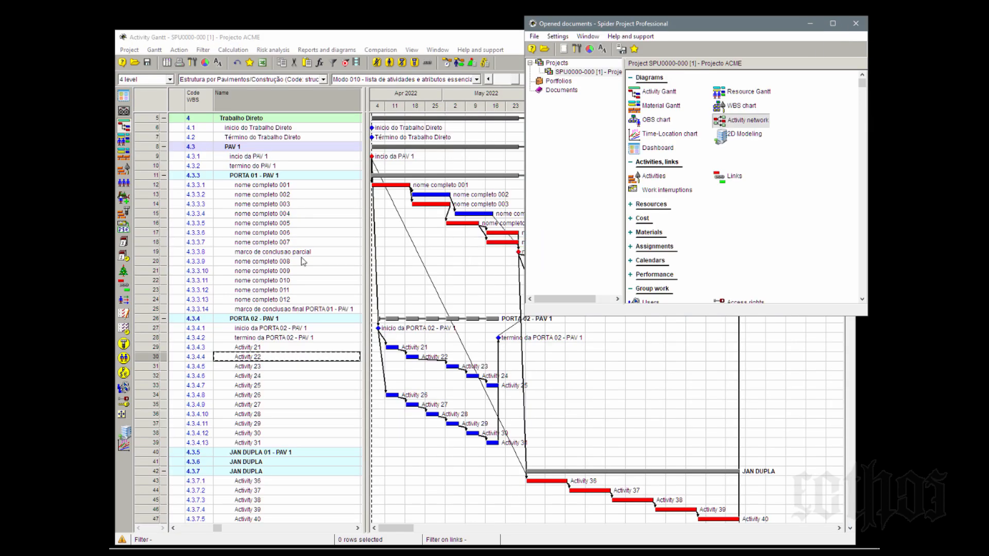
{"action": "left_click", "coordinate": [419, 248]}
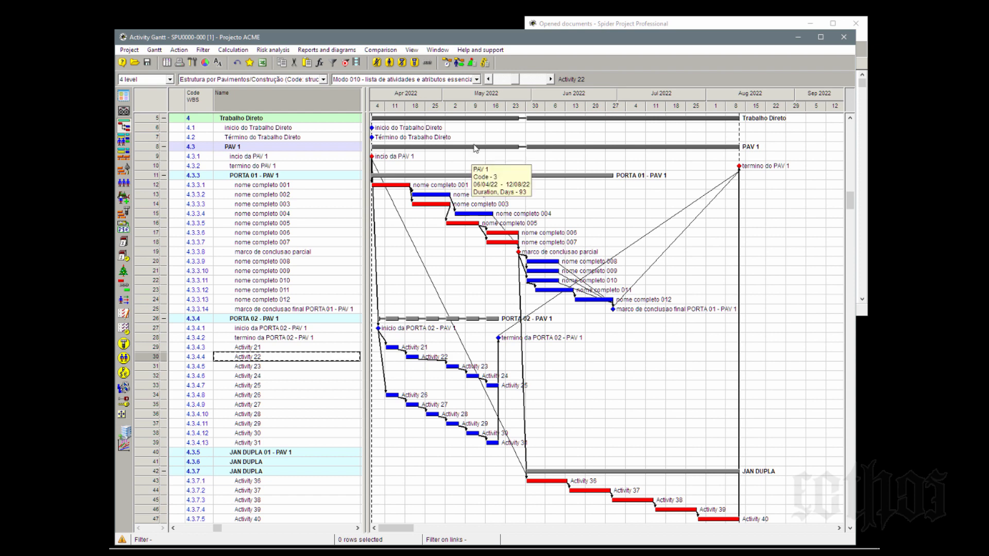
Open the Links table of project SPU0000-000 and move its window fully into view
{"action": "left_click", "coordinate": [578, 24]}
{"action": "left_click", "coordinate": [573, 73]}
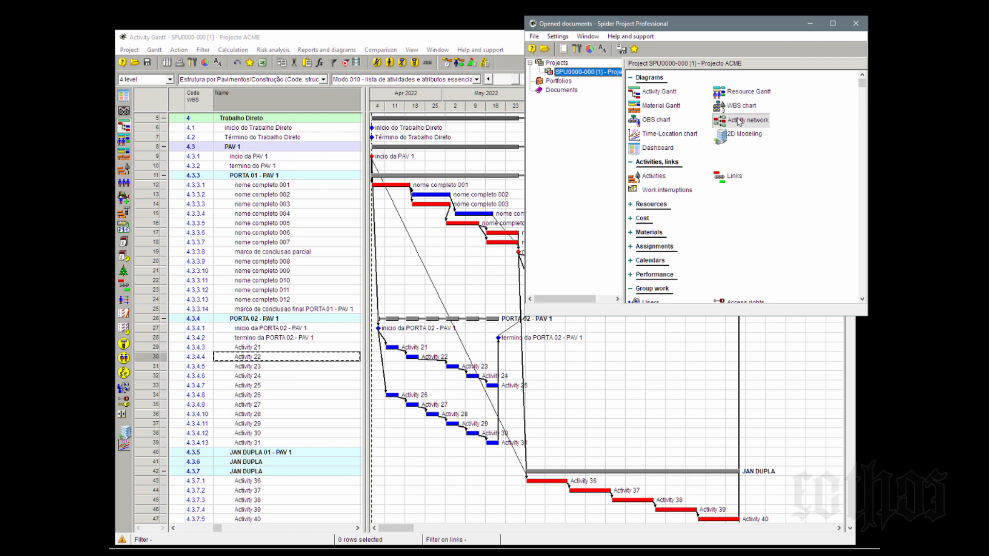
{"action": "left_click", "coordinate": [728, 178]}
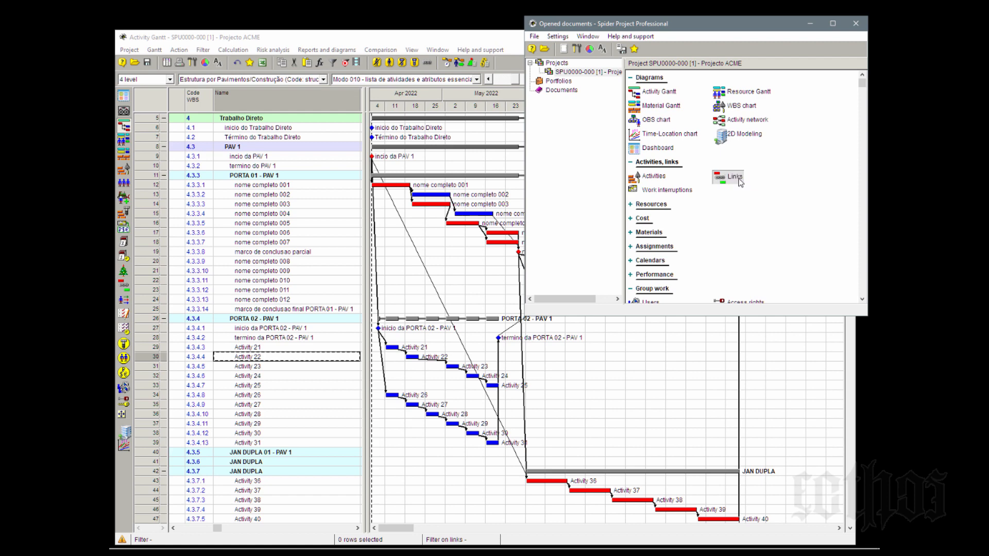
{"action": "left_click_drag", "start_coordinate": [124, 53], "coordinate": [361, 150]}
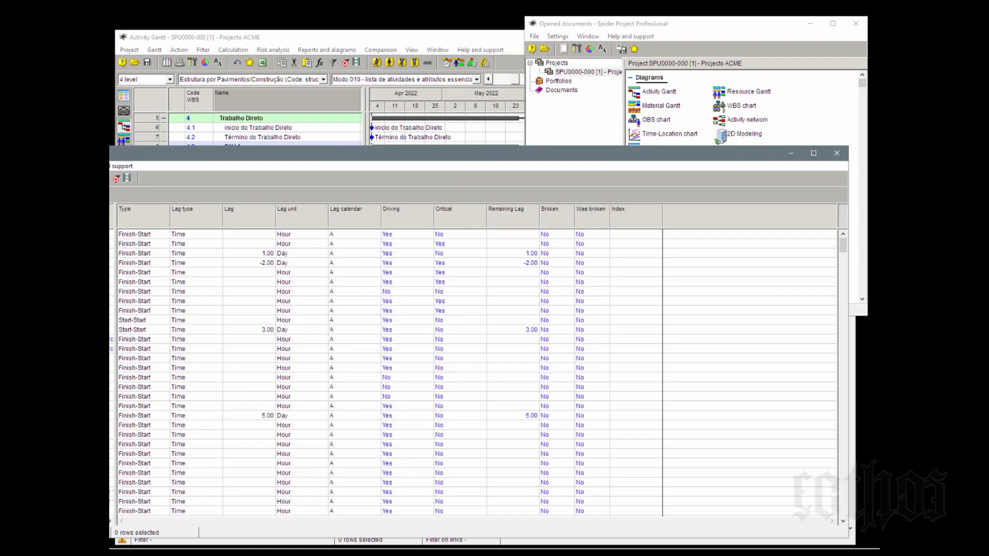
{"action": "left_click_drag", "start_coordinate": [109, 146], "coordinate": [124, 39]}
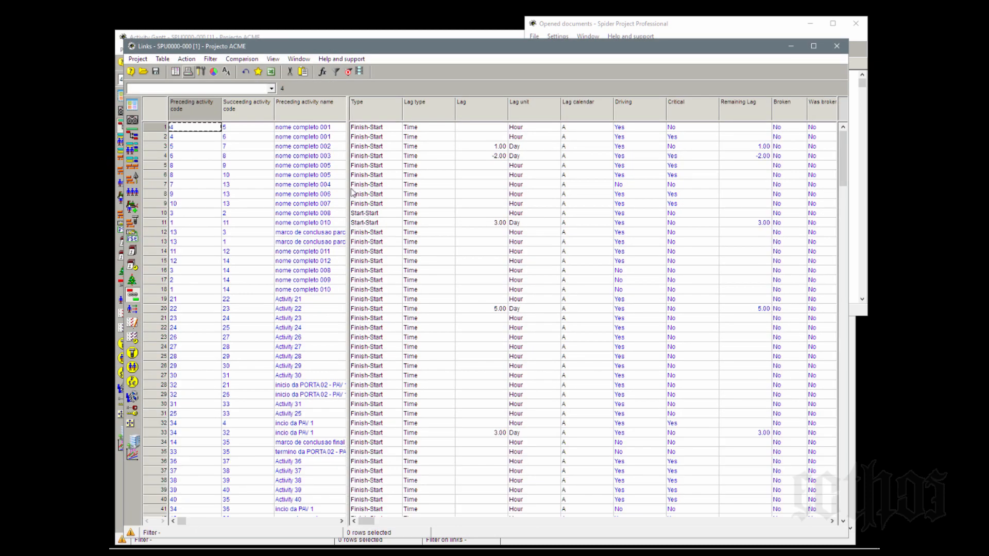
Shift the Links table's pane divider to review activity names and link attributes, then examine the Finish-Start and Start-Start link types
{"action": "left_click_drag", "start_coordinate": [347, 189], "coordinate": [435, 186]}
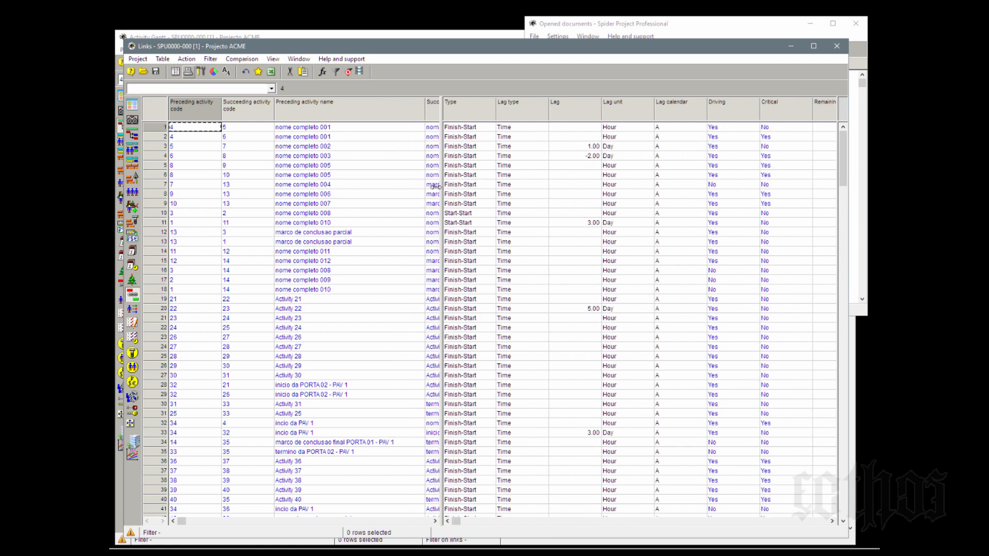
{"action": "left_click", "coordinate": [321, 114]}
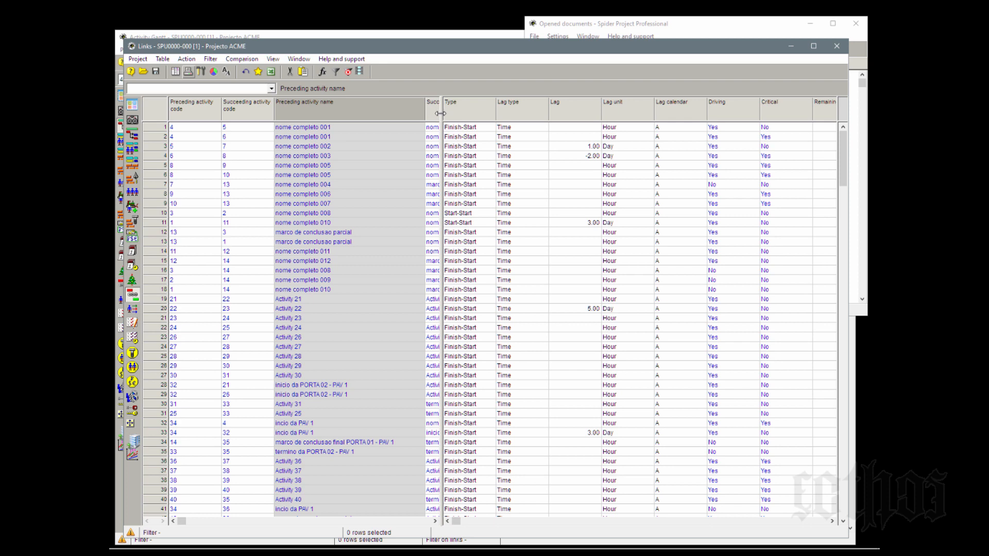
{"action": "left_click_drag", "start_coordinate": [439, 113], "coordinate": [277, 131]}
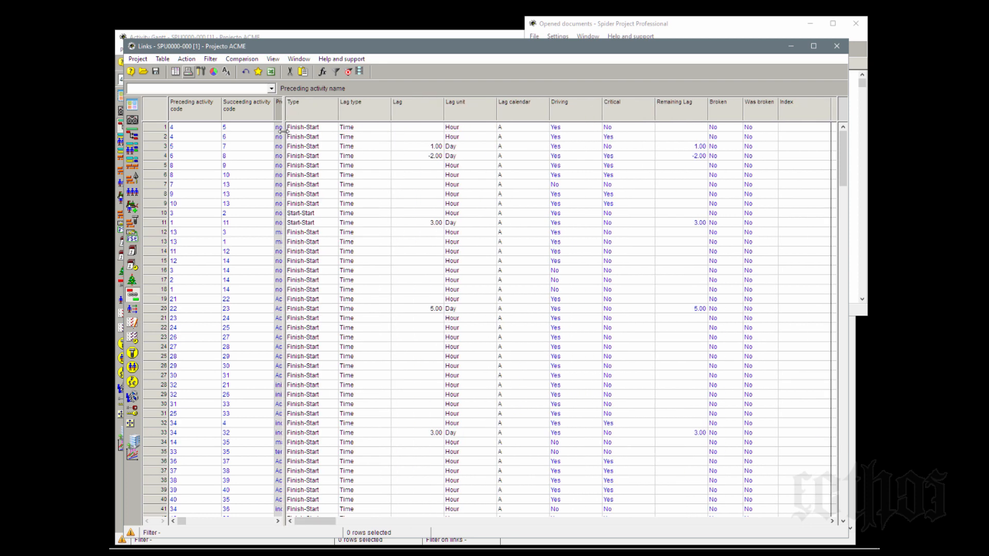
{"action": "left_click", "coordinate": [309, 129]}
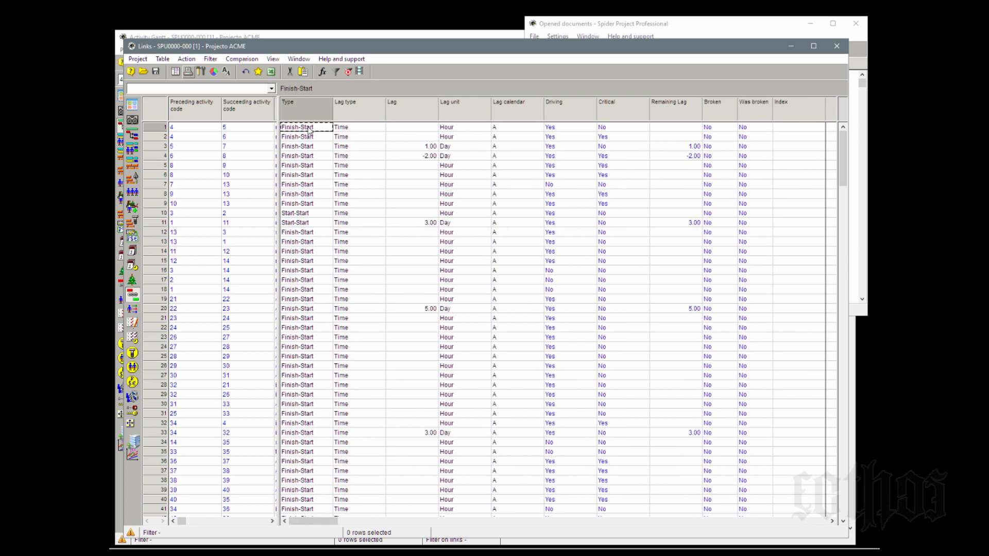
{"action": "left_click", "coordinate": [314, 216]}
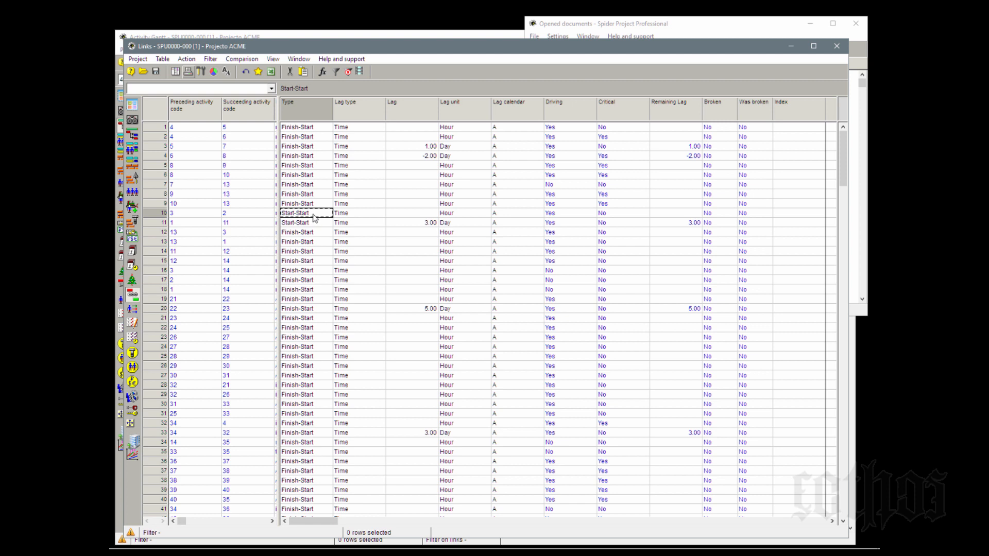
Review the lags in the Links table and set the lag from activity 22 to activity 23 to 4 days
{"action": "left_click", "coordinate": [425, 118]}
{"action": "left_click", "coordinate": [429, 156]}
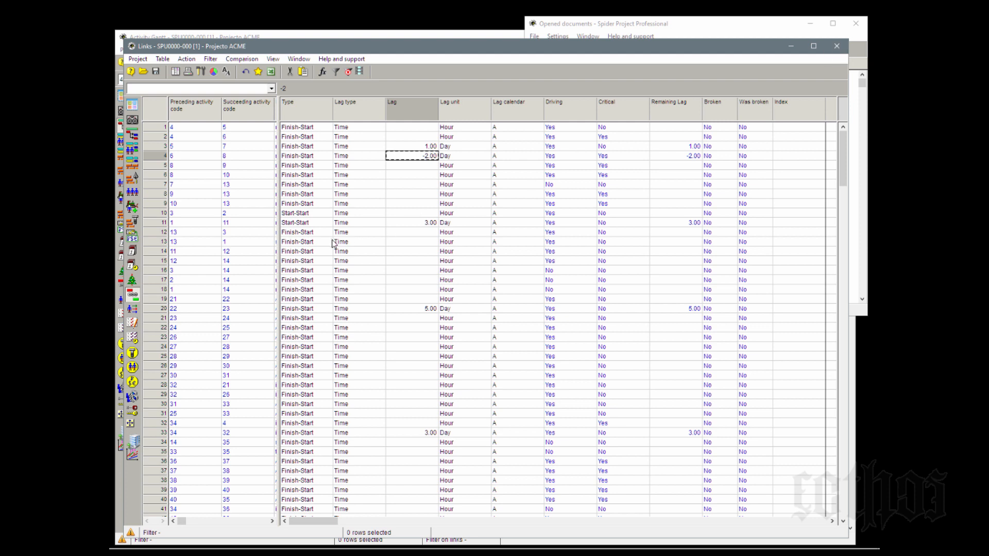
{"action": "left_click", "coordinate": [418, 222]}
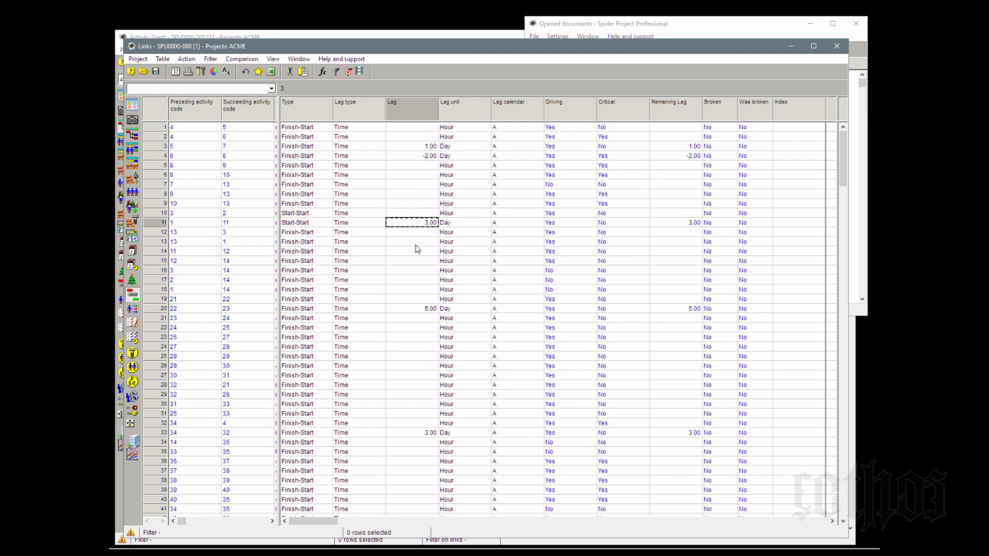
{"action": "left_click", "coordinate": [417, 309]}
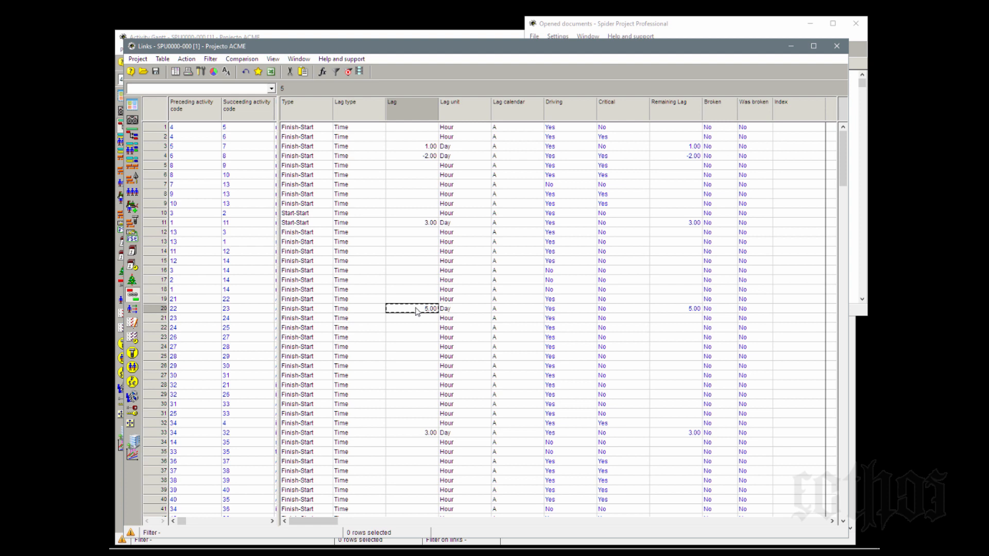
{"action": "type", "text": "4"}
{"action": "left_click", "coordinate": [403, 323]}
Open the properties of the link from Activity 22 to Activity 23, view its notes page, and close the properties
{"action": "double_click", "coordinate": [150, 309]}
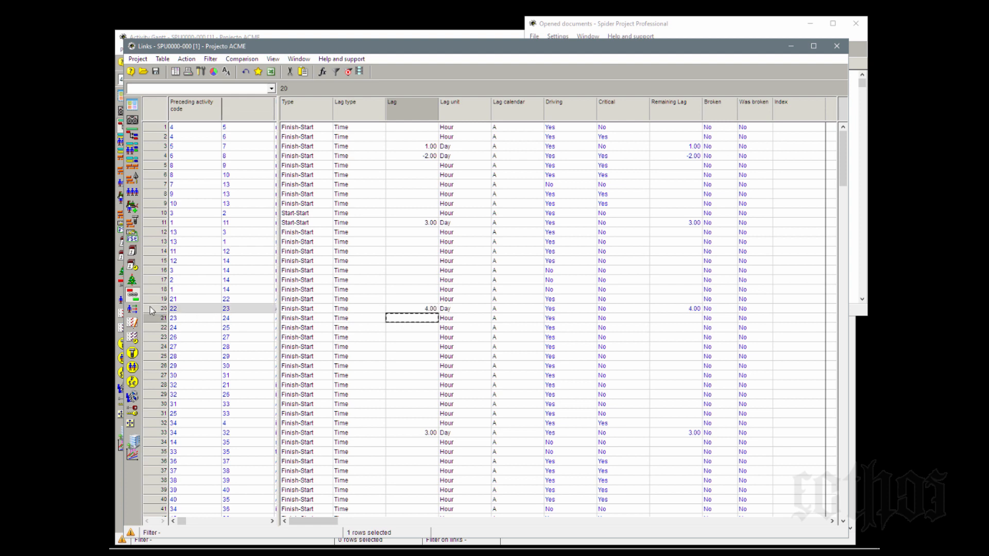
{"action": "left_click", "coordinate": [567, 256]}
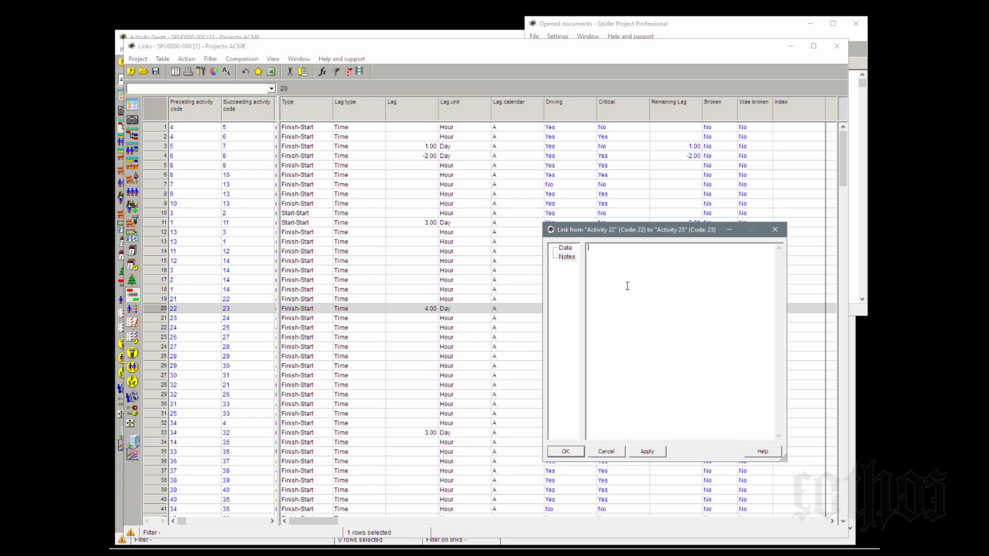
{"action": "left_click", "coordinate": [574, 450]}
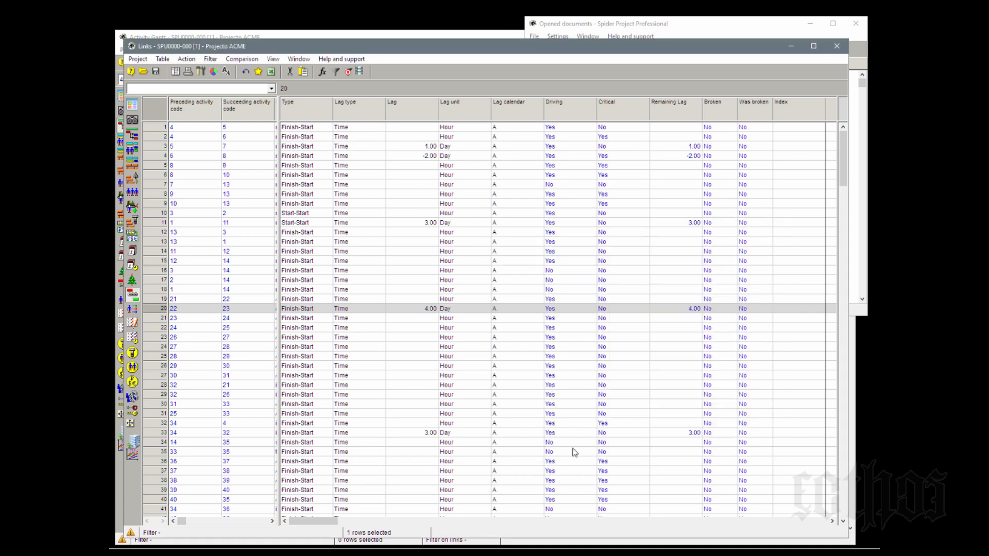
Close the Links table, check the termino do PAV 1 milestone in the Activity Gantt, and recalculate the project schedule
{"action": "left_click", "coordinate": [837, 46]}
{"action": "left_click", "coordinate": [441, 253]}
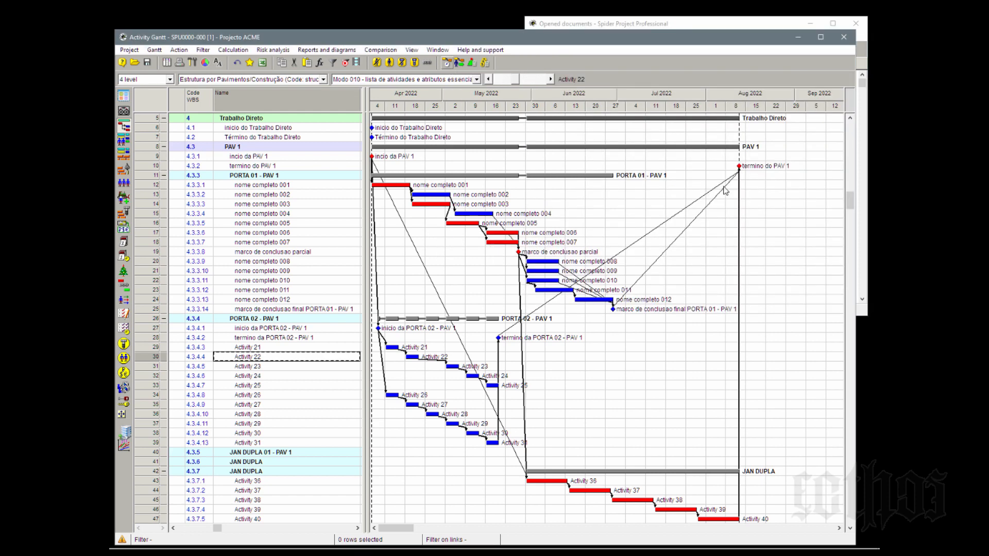
{"action": "mouse_move", "coordinate": [740, 167]}
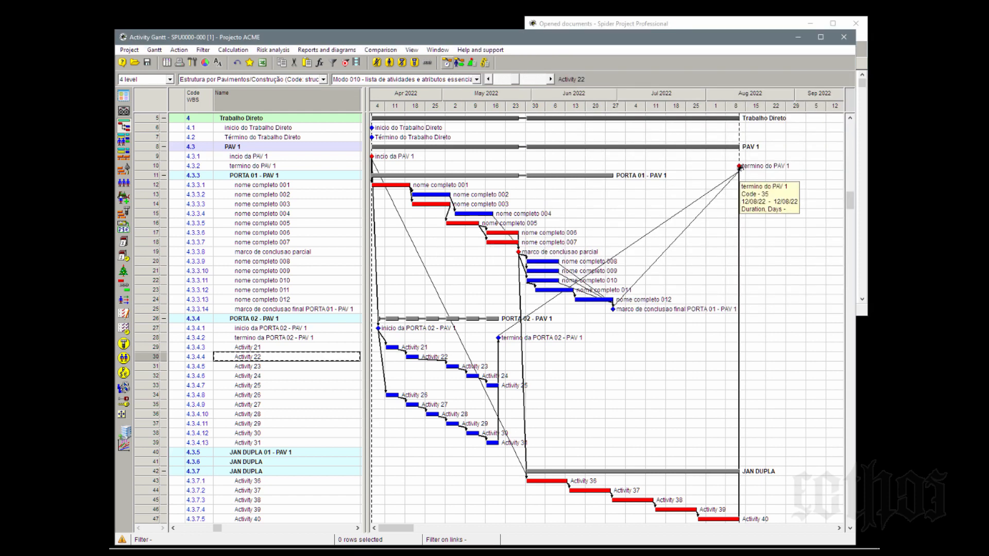
{"action": "left_click", "coordinate": [446, 63]}
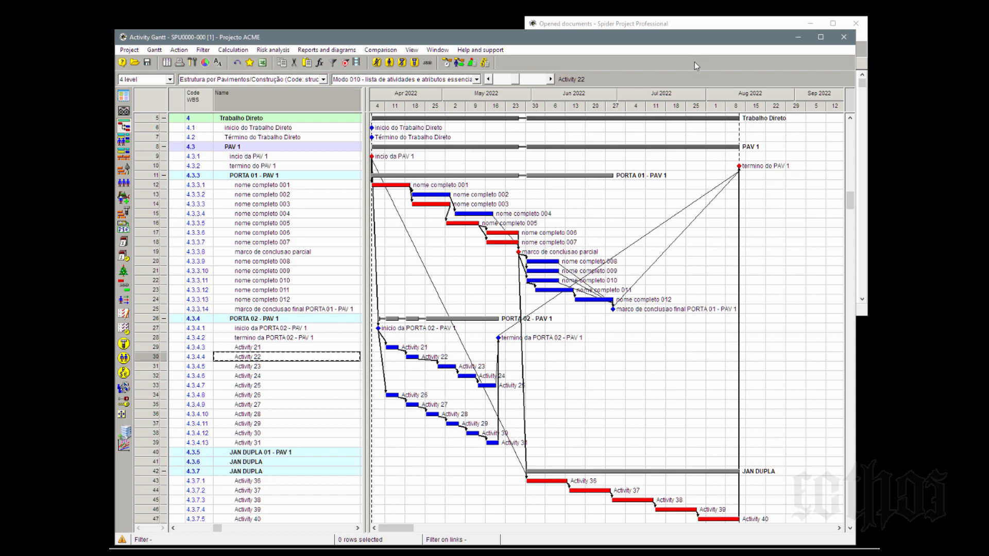
Open the Activities table of project SPU0000-000, enlarge its window, and shift the pane divider to reveal the DPH type column
{"action": "left_click", "coordinate": [698, 25]}
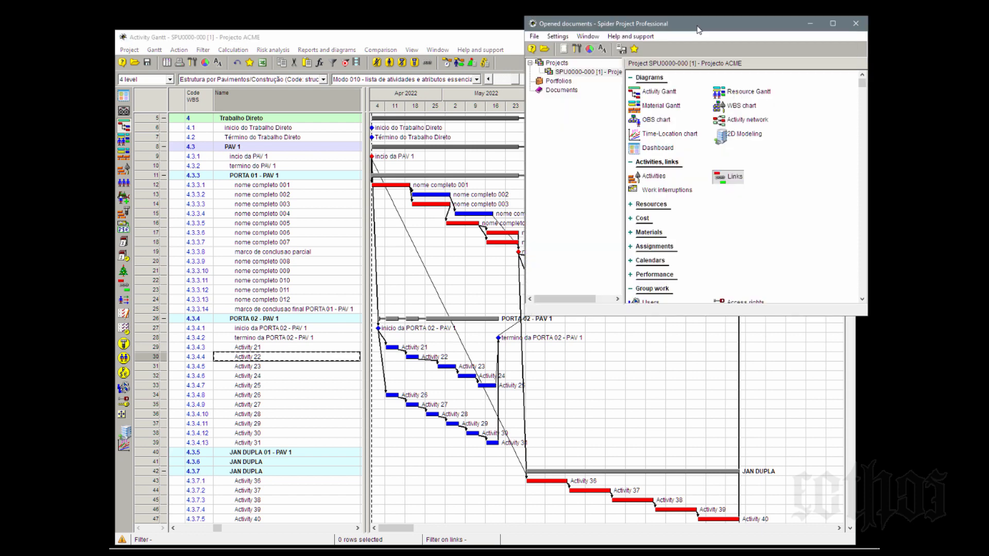
{"action": "right_click", "coordinate": [652, 181]}
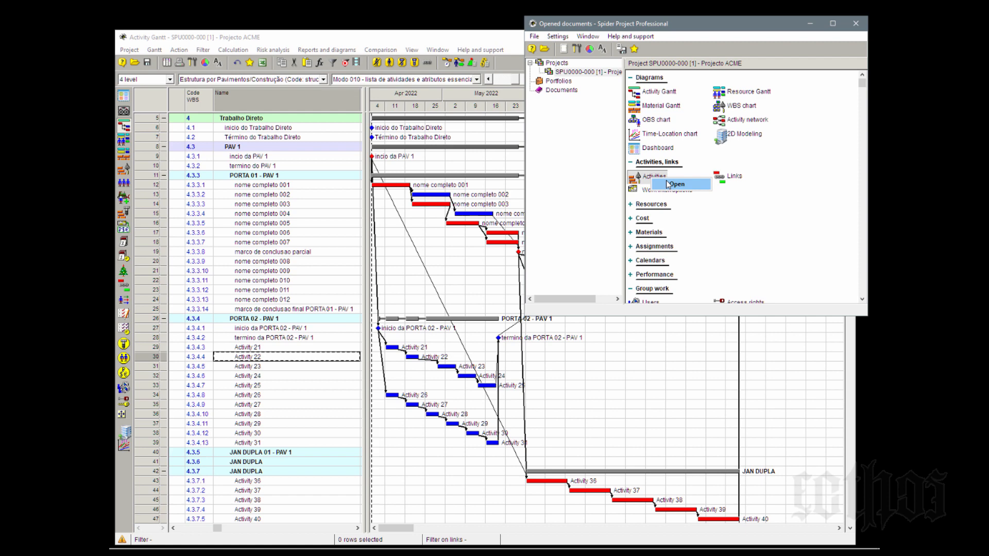
{"action": "left_click", "coordinate": [670, 184]}
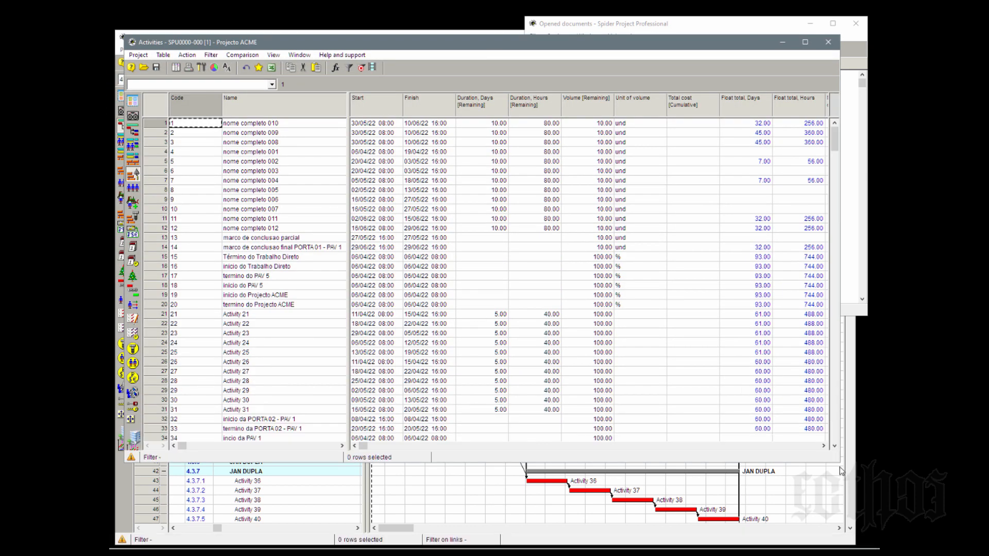
{"action": "left_click_drag", "start_coordinate": [839, 462], "coordinate": [847, 535]}
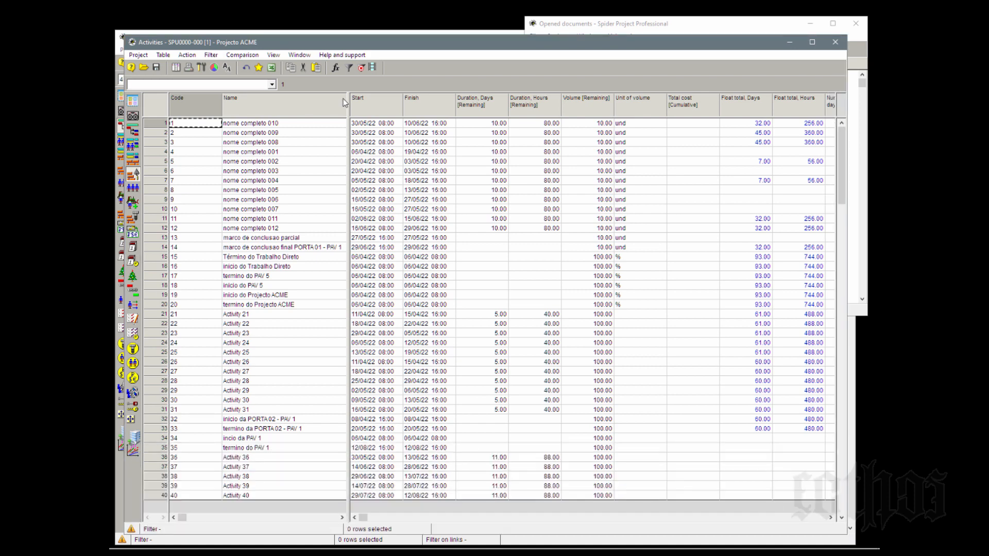
{"action": "left_click_drag", "start_coordinate": [349, 114], "coordinate": [478, 112]}
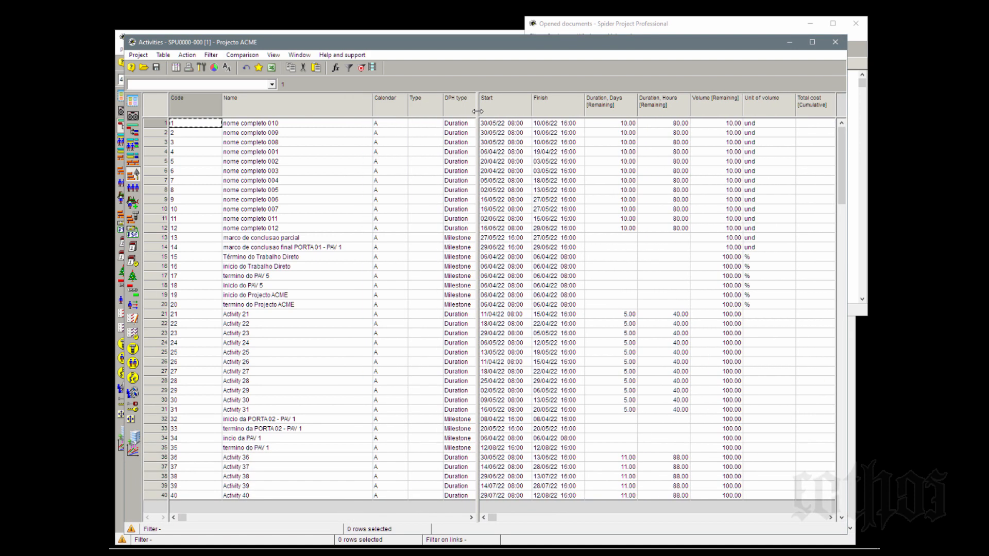
Examine the activity and milestone names, types, durations and floats in the Activities table, then close it and return to the Activity Gantt
{"action": "left_click", "coordinate": [241, 125]}
{"action": "left_click", "coordinate": [251, 162]}
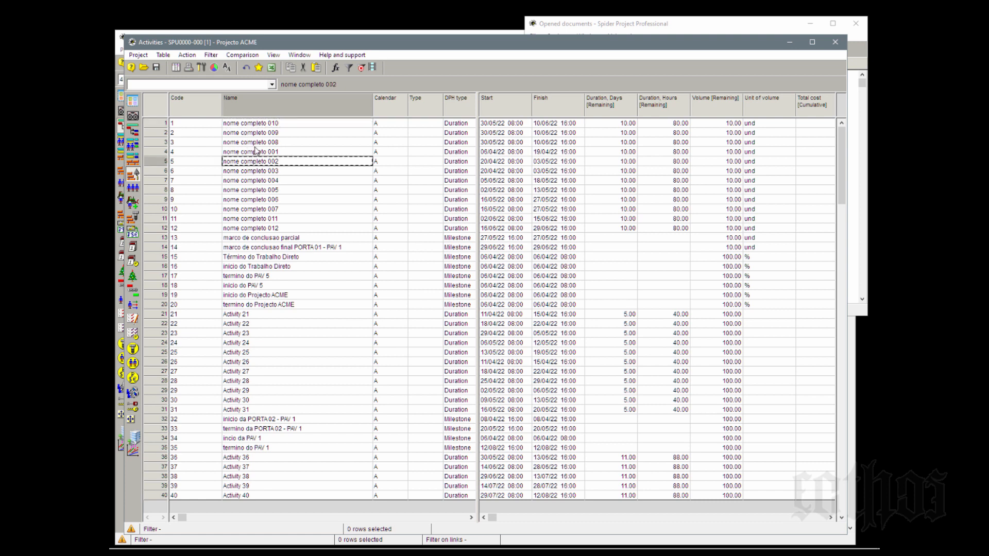
{"action": "left_click", "coordinate": [293, 247]}
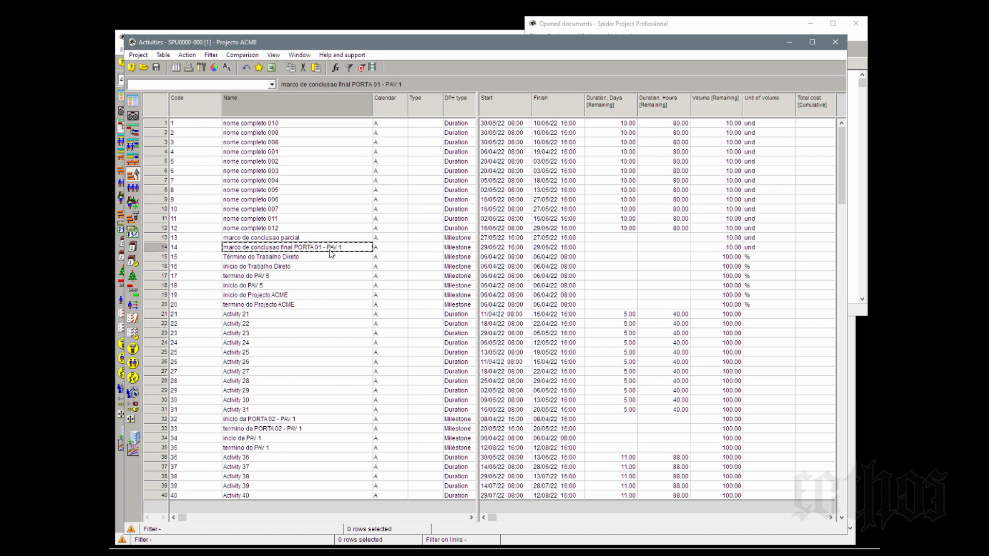
{"action": "left_click", "coordinate": [272, 333]}
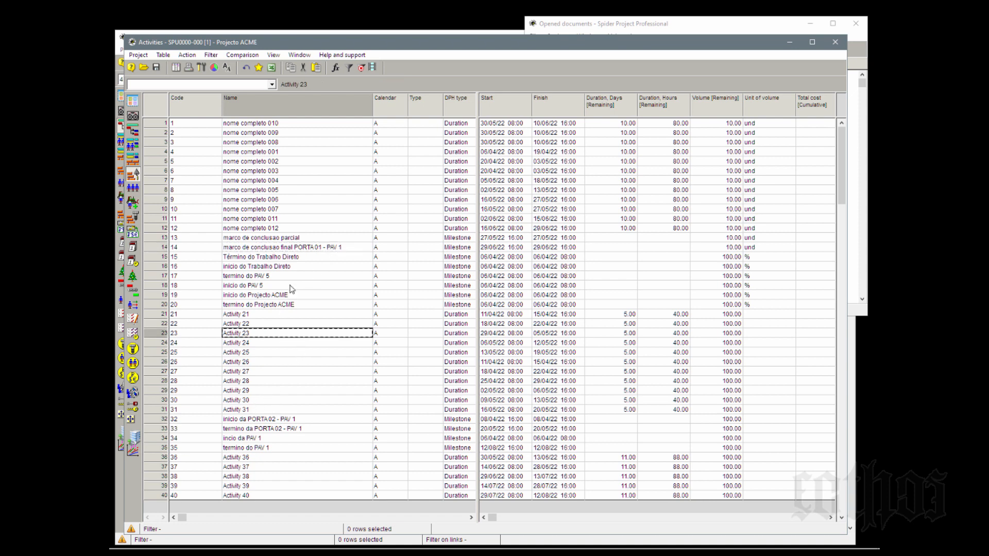
{"action": "left_click", "coordinate": [294, 205]}
{"action": "scroll", "coordinate": [294, 205], "scroll_direction": "down", "scroll_amount": 2}
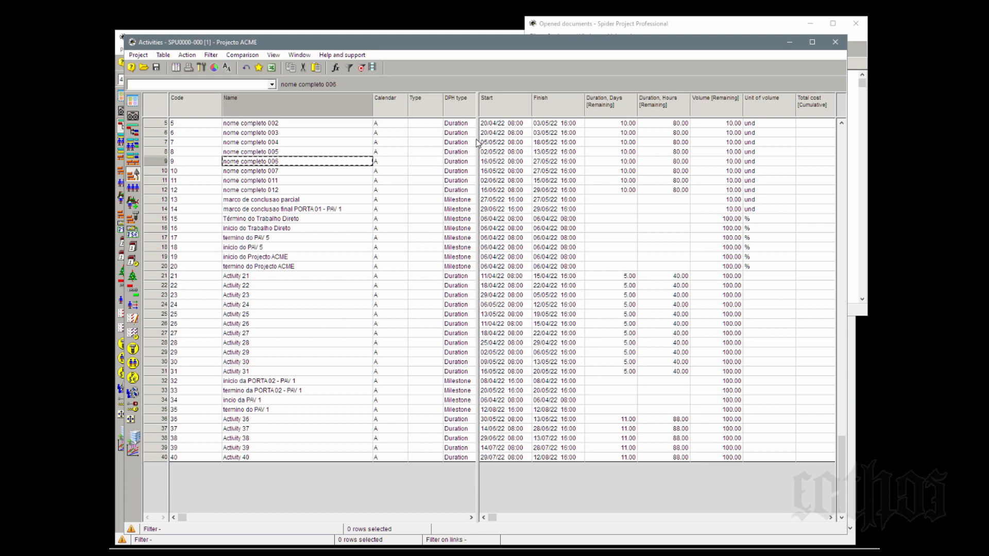
{"action": "left_click_drag", "start_coordinate": [478, 145], "coordinate": [367, 160]}
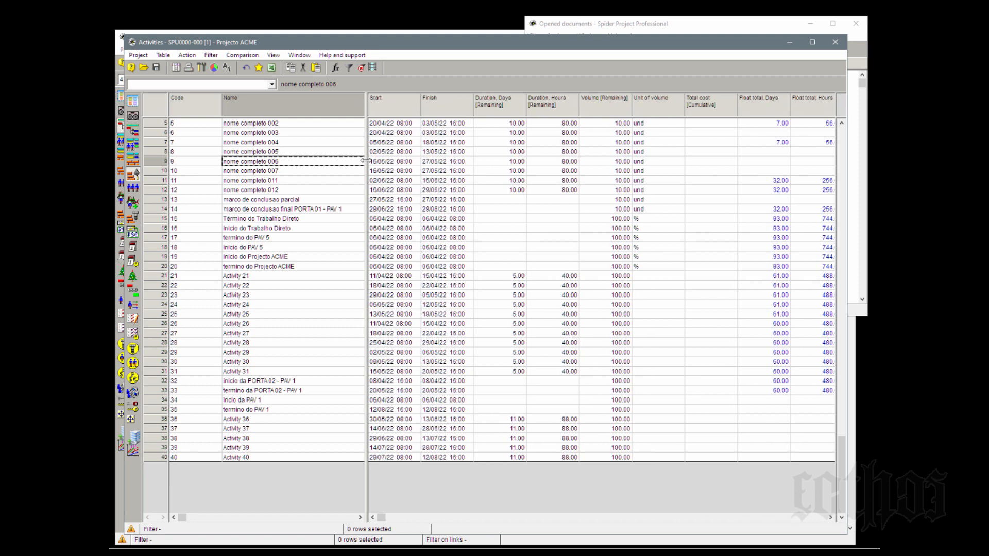
{"action": "left_click", "coordinate": [835, 42]}
{"action": "left_click", "coordinate": [420, 39]}
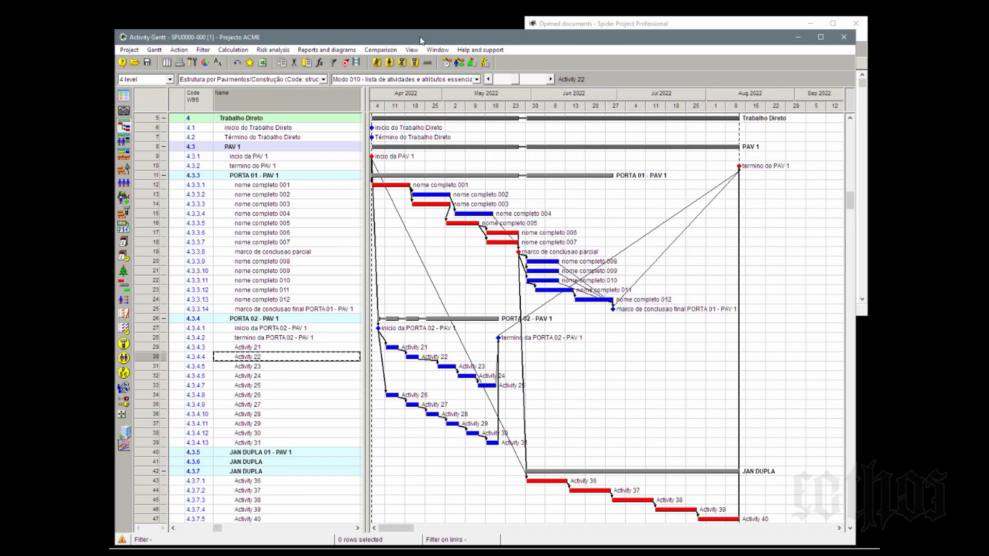